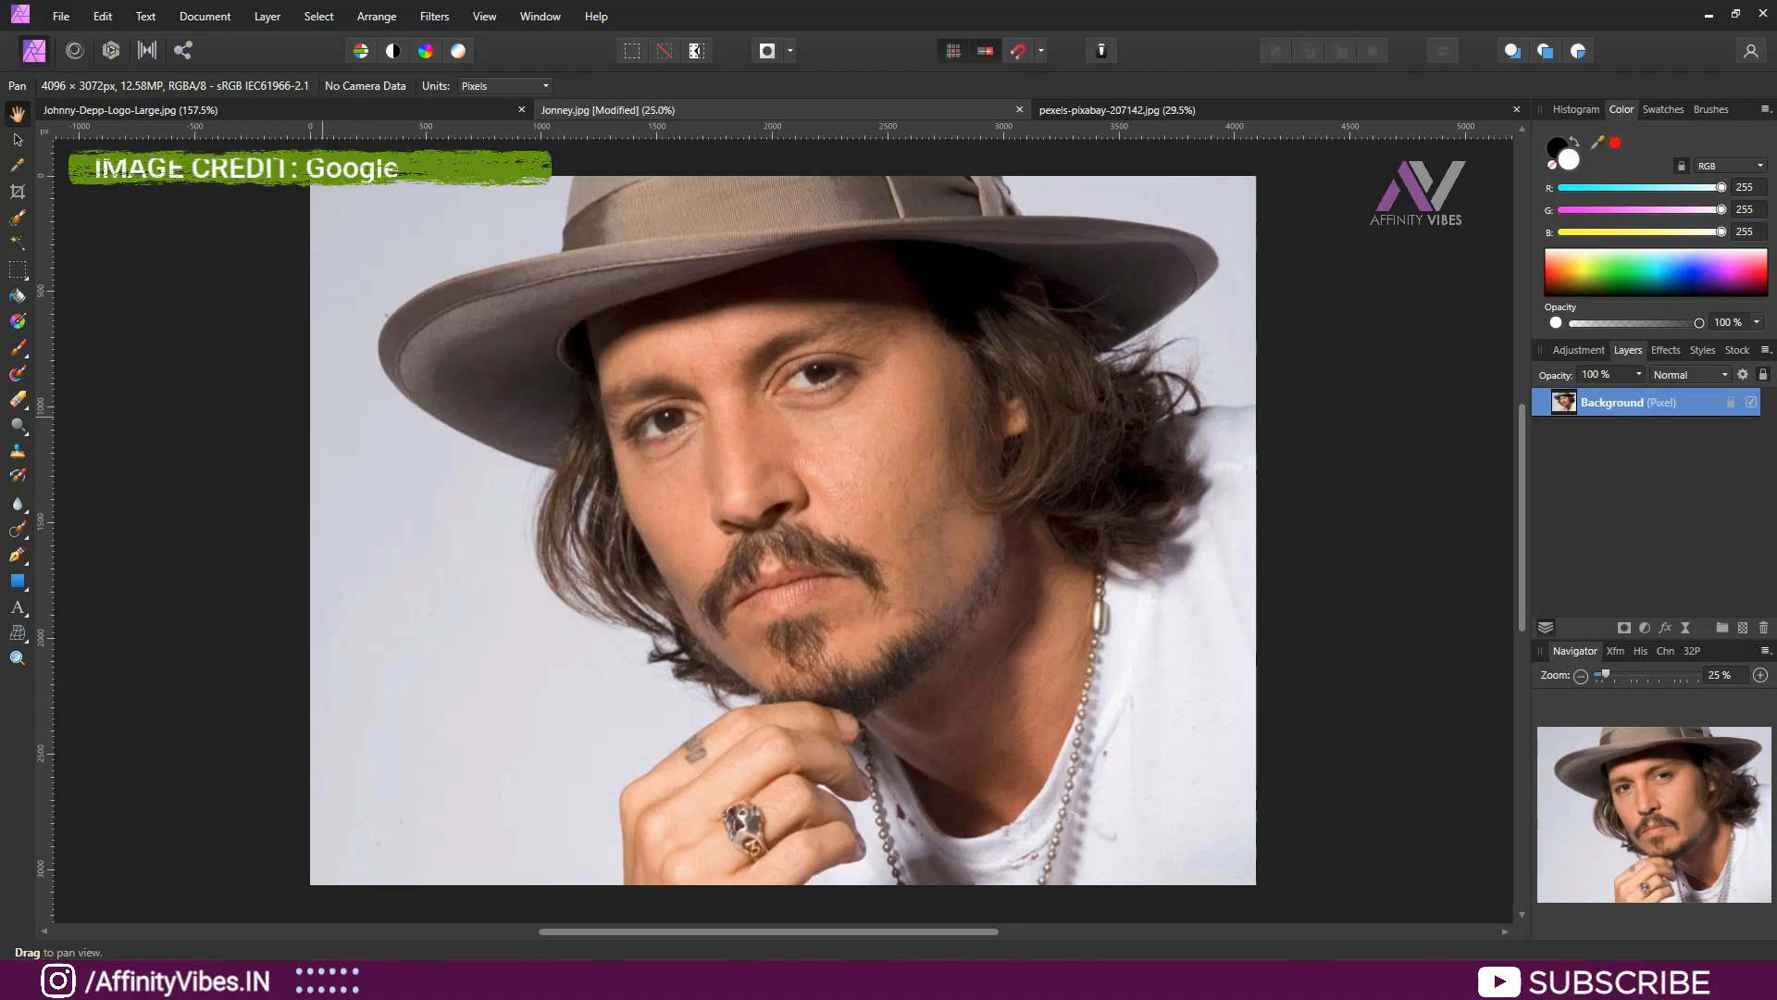
- Select the man's hat, face, hair, hand and shirt with the Selection Brush, widening the brush to 90.9 px
left_click(17, 216)
left_click_drag(601, 192, 596, 209)
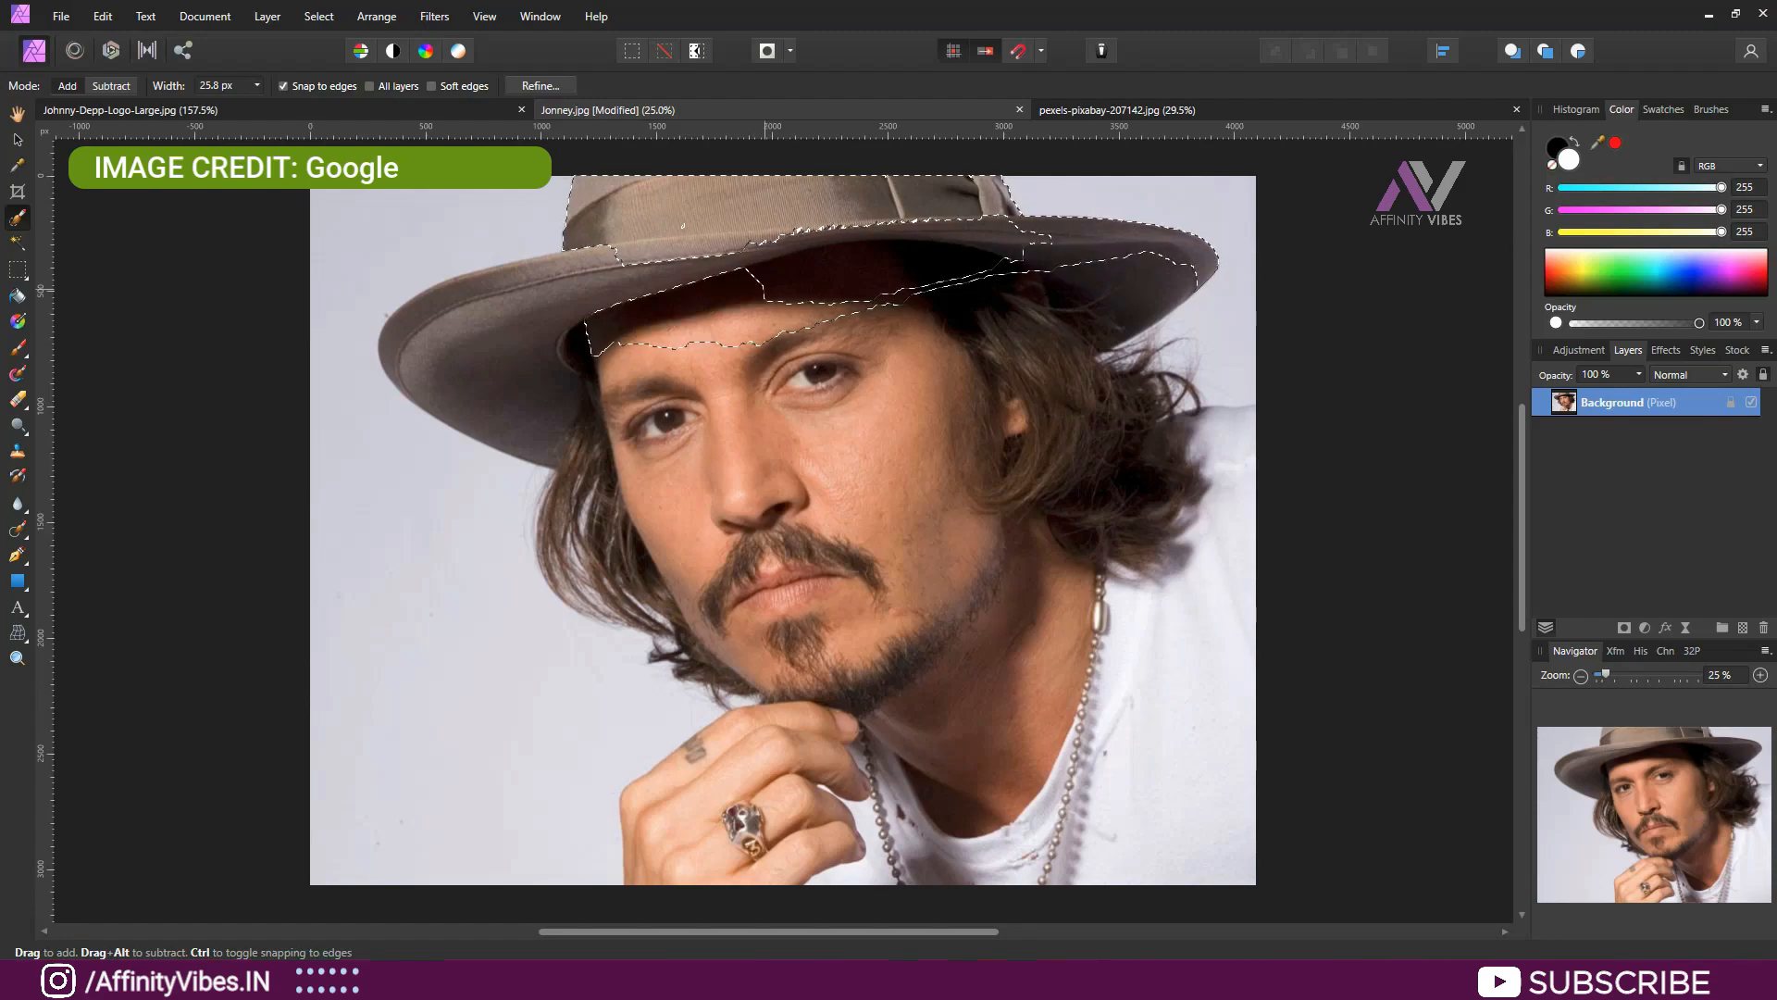
key("bracketright")
key("bracketright")
key("bracketright")
key("bracketright")
key("bracketright")
key("bracketright")
key("bracketright")
key("bracketright")
key("bracketright")
mouse_move(733, 265)
left_mouse_down()
mouse_move(884, 355)
mouse_move(962, 278)
mouse_move(1027, 304)
mouse_move(685, 268)
mouse_move(441, 300)
mouse_move(444, 398)
mouse_move(576, 435)
mouse_move(566, 541)
mouse_move(591, 589)
left_mouse_up()
key("ctrl+z")
mouse_move(703, 389)
left_mouse_down()
mouse_move(868, 578)
mouse_move(911, 593)
mouse_move(787, 653)
mouse_move(578, 528)
mouse_move(585, 422)
mouse_move(533, 356)
left_mouse_up()
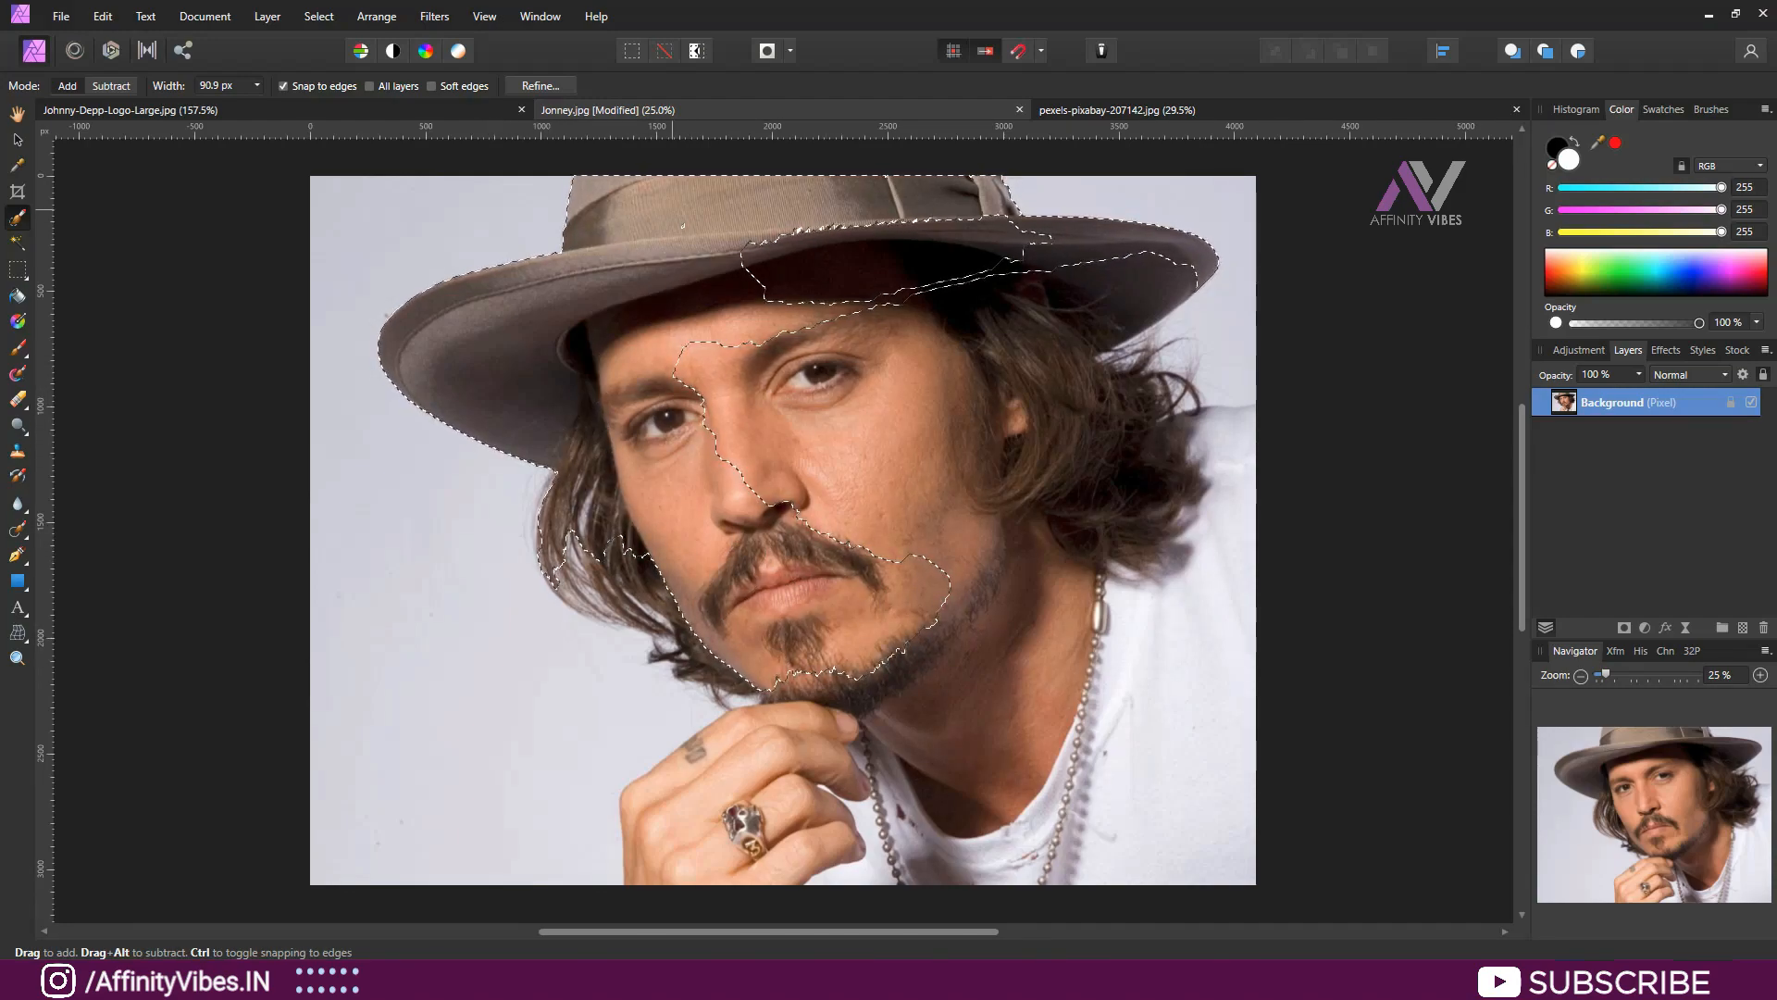
mouse_move(789, 246)
left_mouse_down()
mouse_move(972, 277)
mouse_move(1092, 351)
mouse_move(1037, 435)
mouse_move(1079, 500)
mouse_move(925, 417)
mouse_move(980, 623)
mouse_move(1162, 569)
mouse_move(1247, 460)
mouse_move(1073, 629)
mouse_move(1082, 722)
mouse_move(1055, 833)
mouse_move(959, 638)
left_mouse_up()
mouse_move(960, 819)
left_mouse_down()
mouse_move(685, 875)
mouse_move(740, 833)
mouse_move(835, 814)
mouse_move(800, 815)
mouse_move(768, 861)
mouse_move(1080, 882)
left_mouse_up()
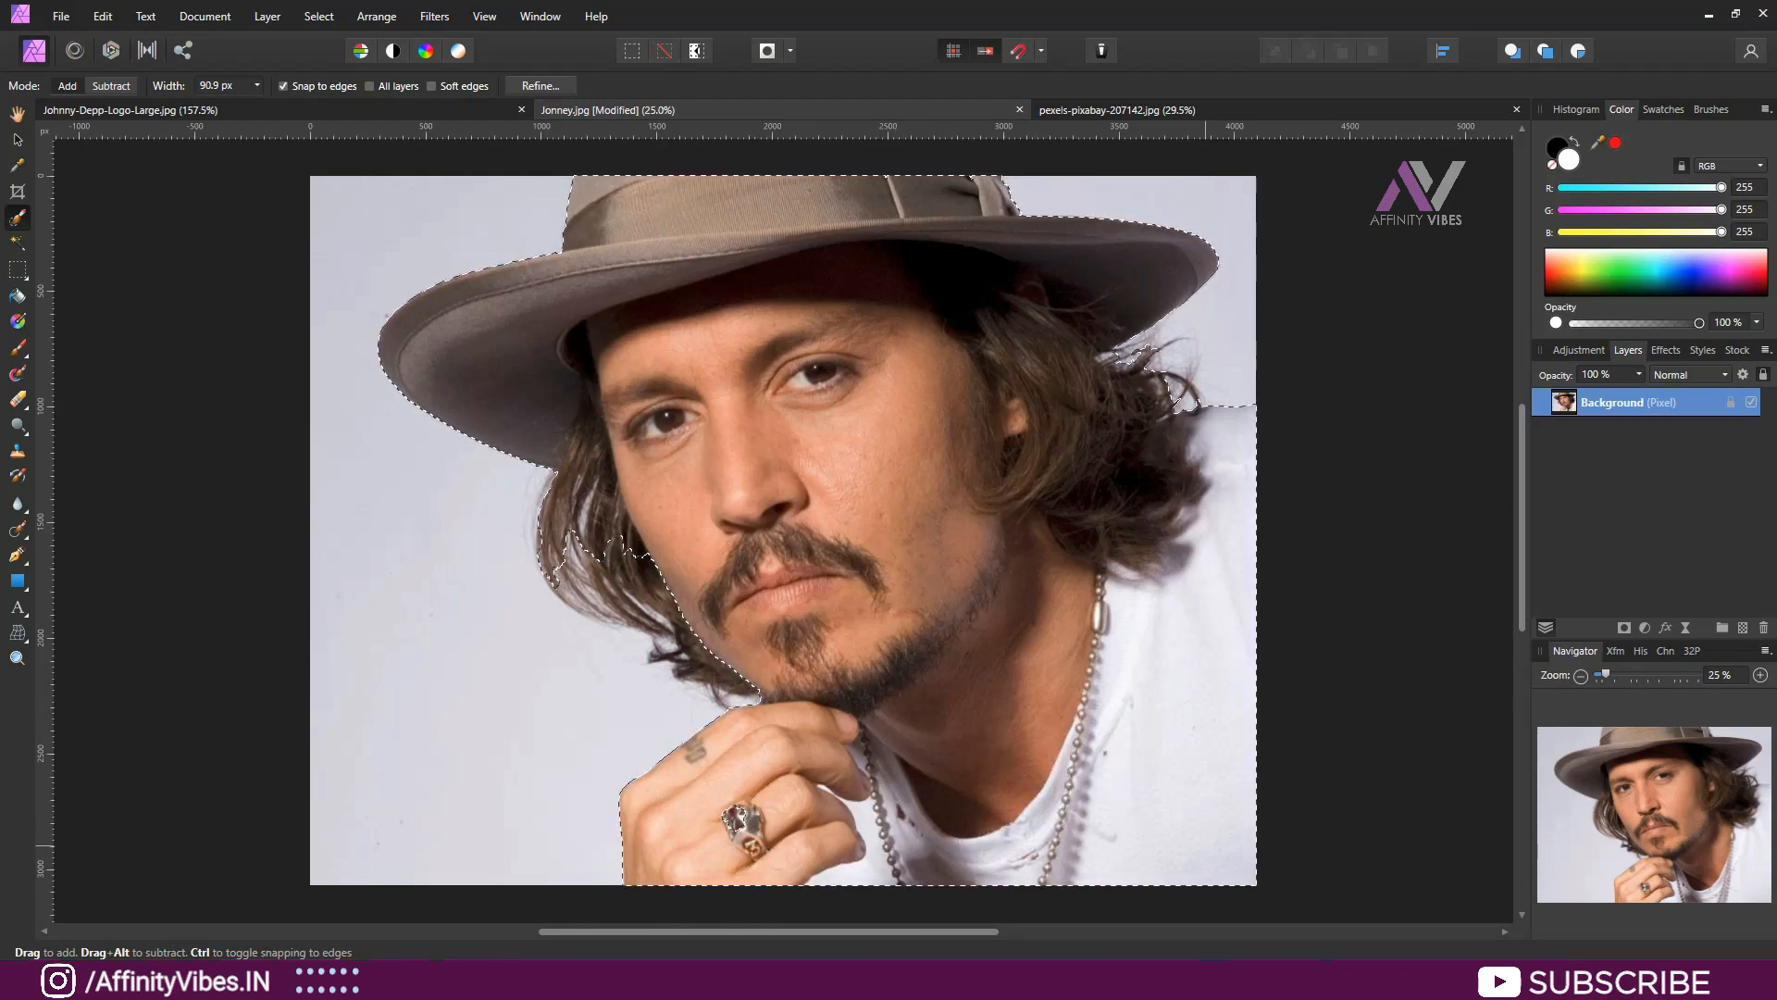
- Check the selection with the quick mask and add the missed hair beside the cheek and the ring on the finger
key("q")
key("q")
key("q")
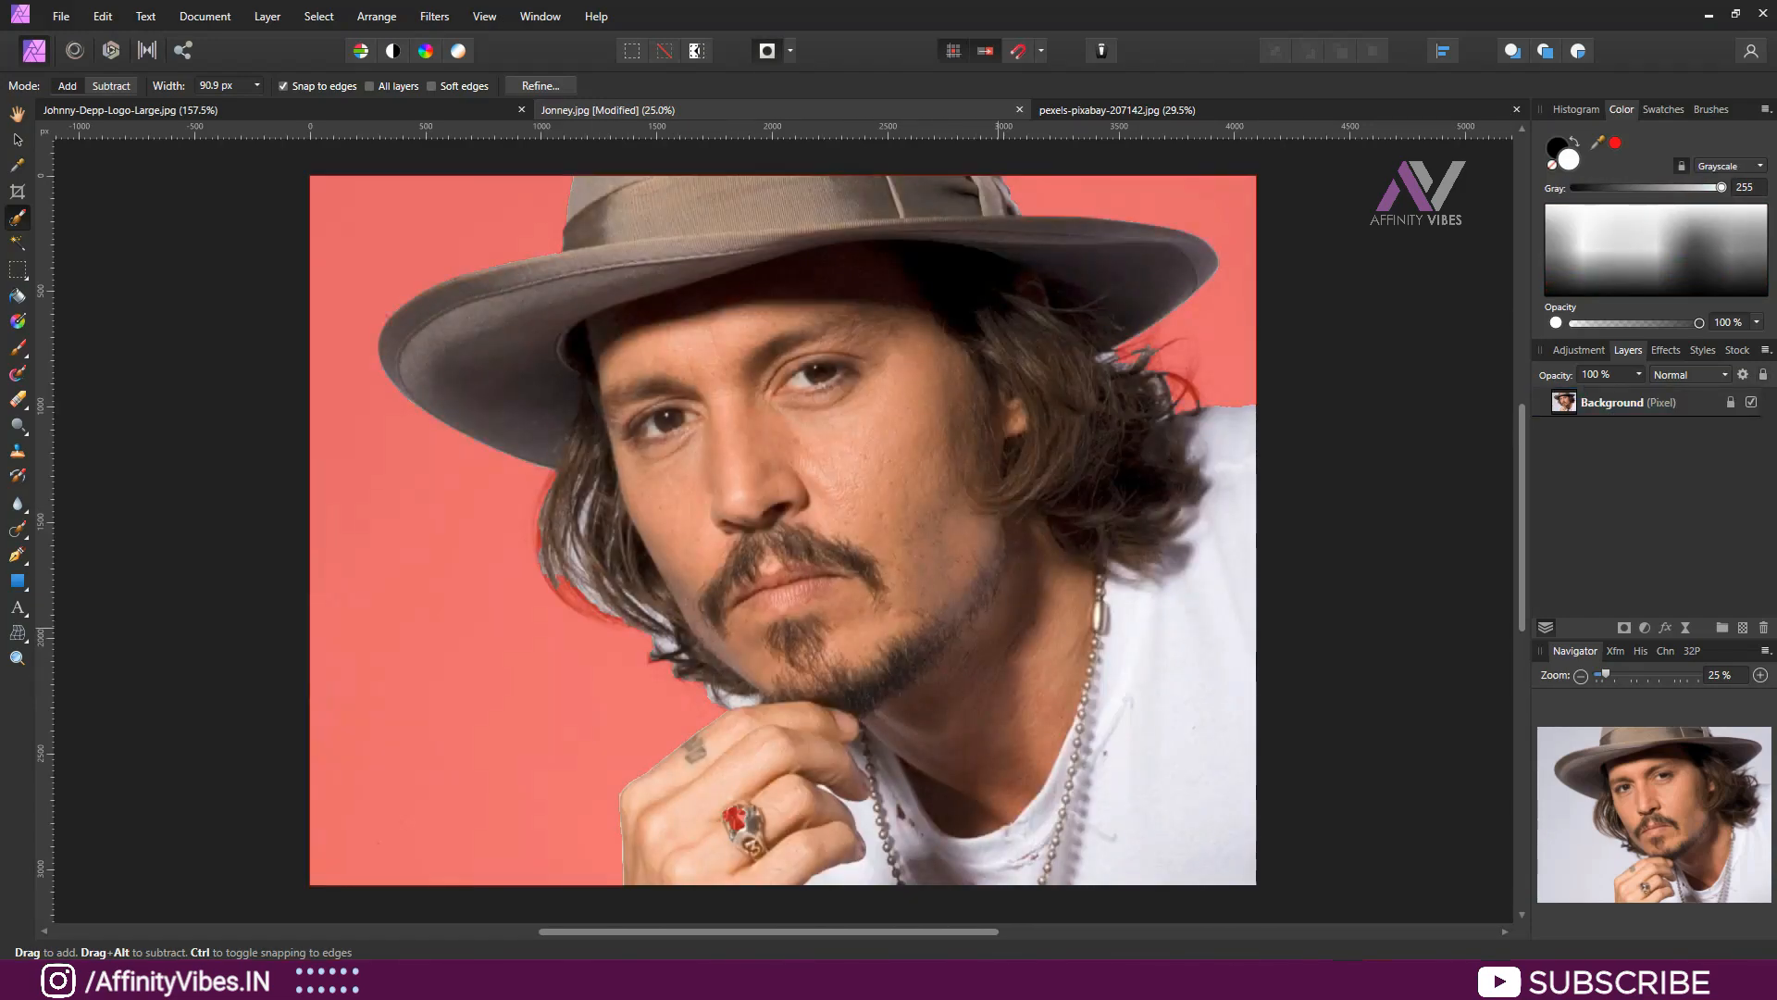
key("q")
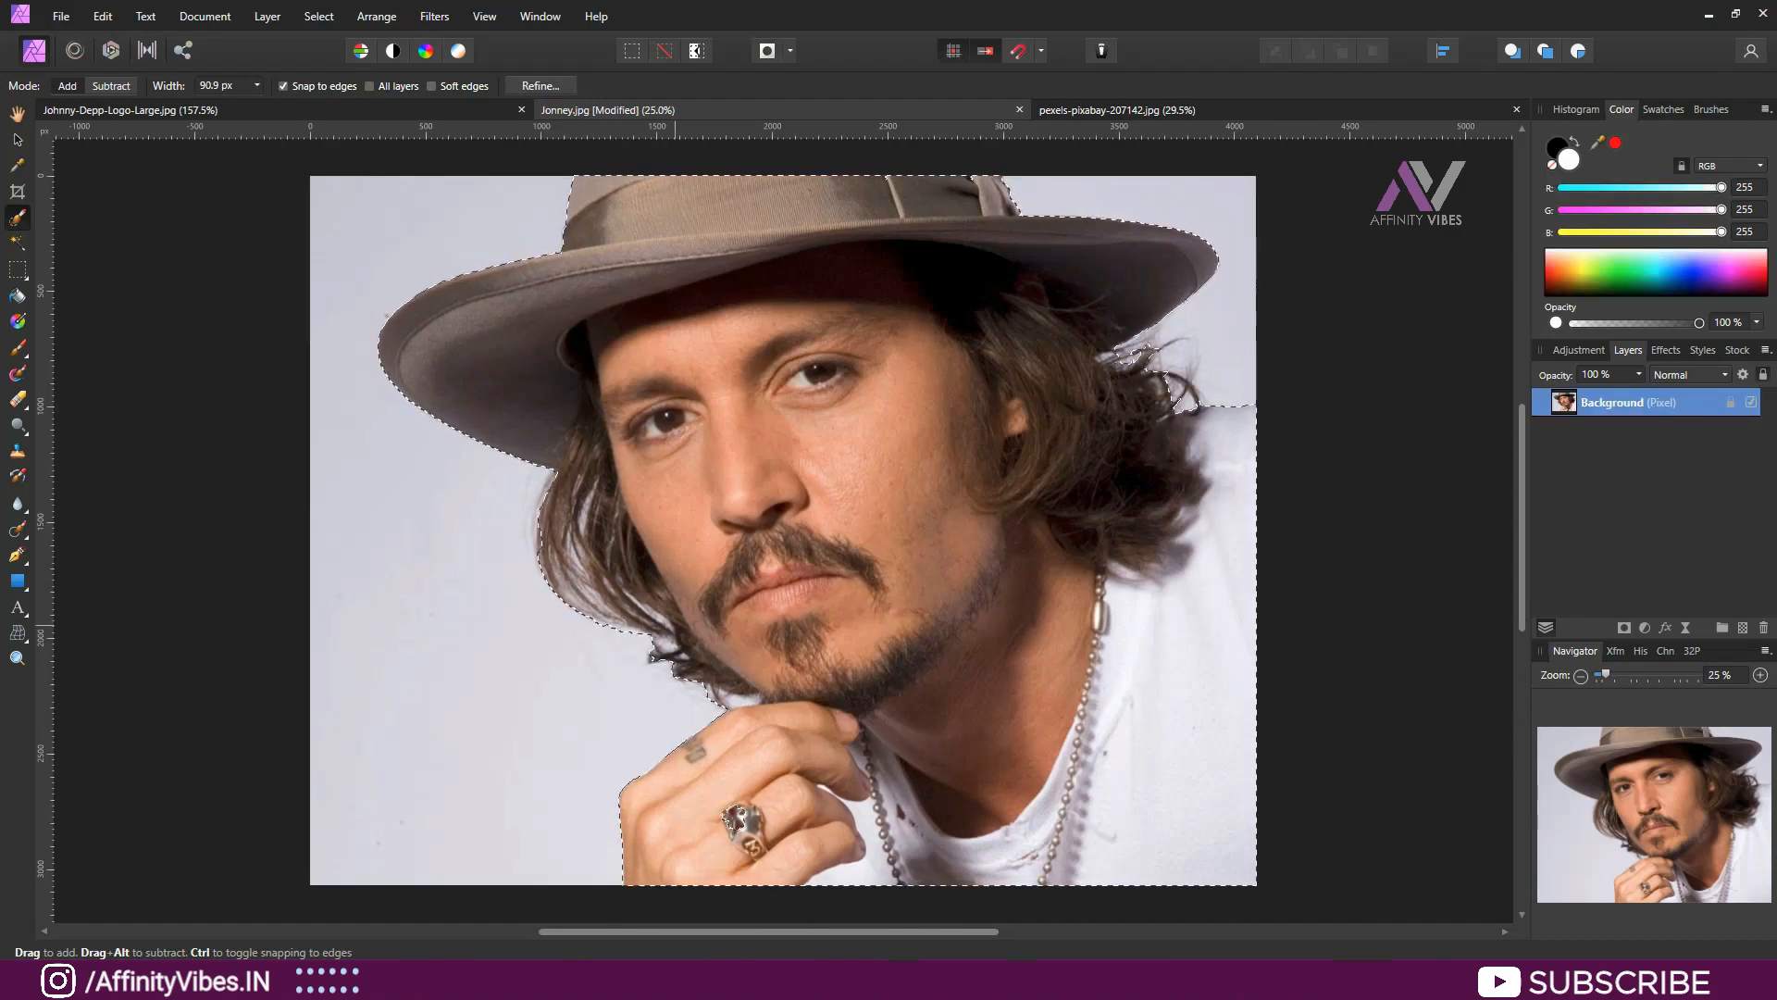
key("q")
key("q")
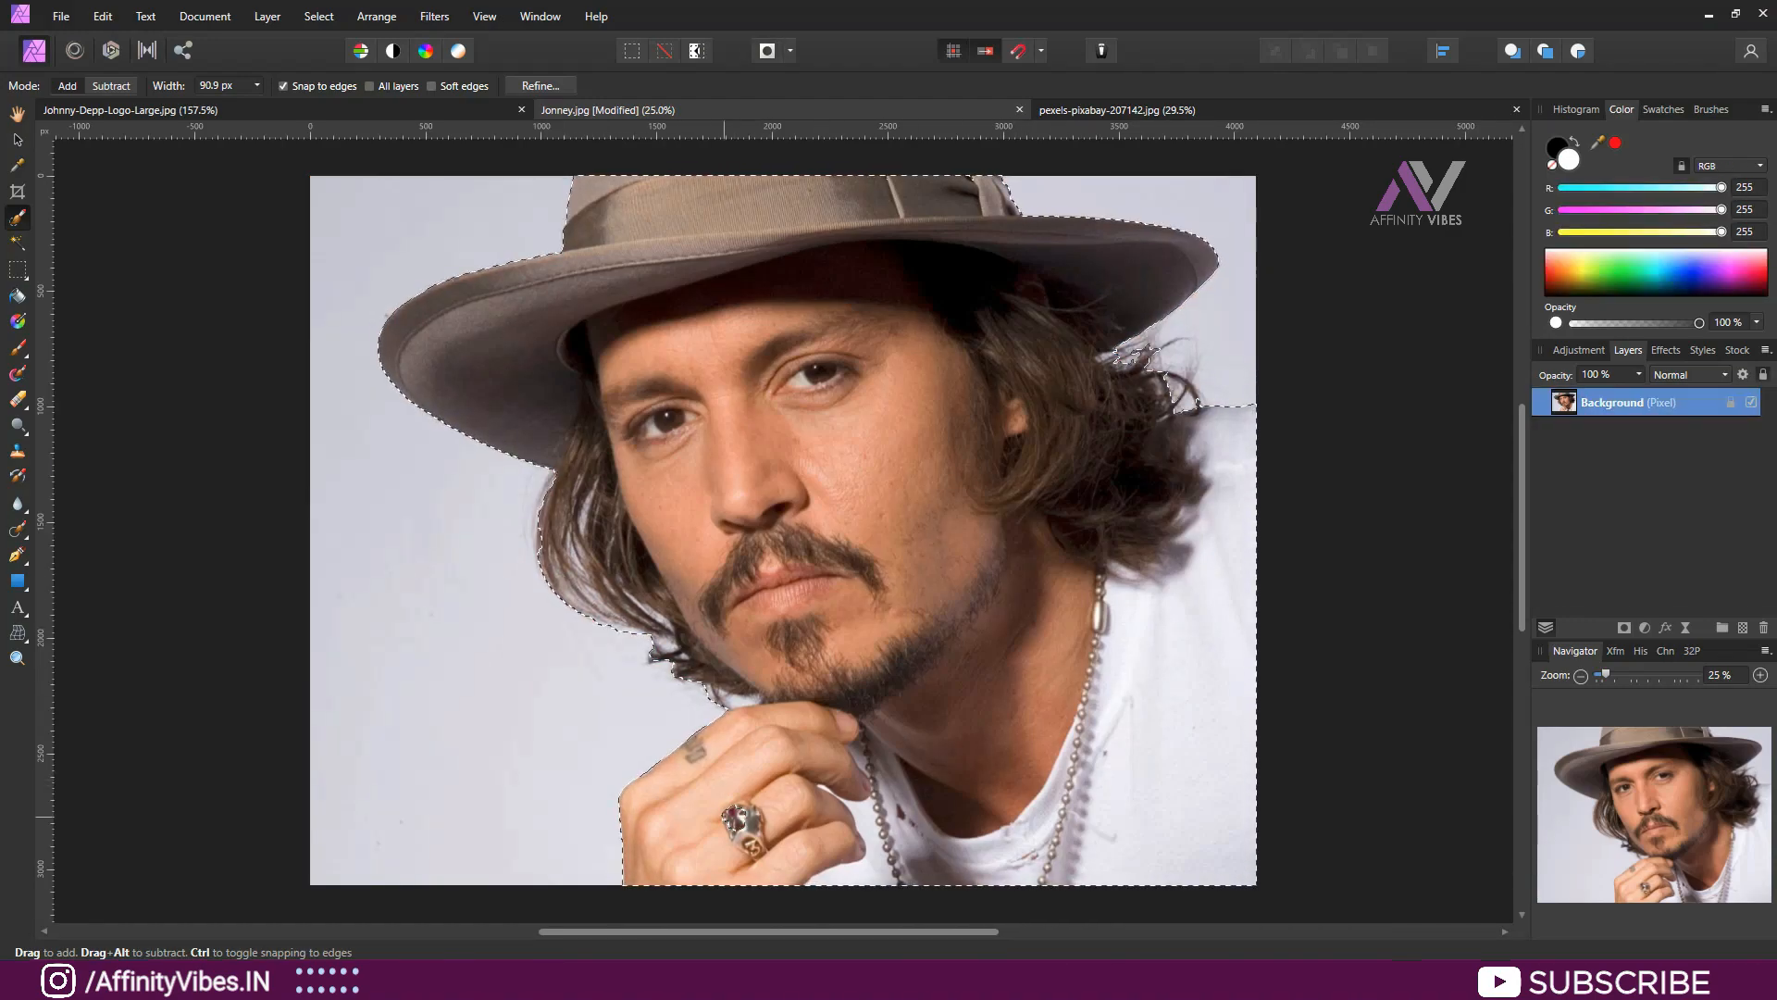
key("q")
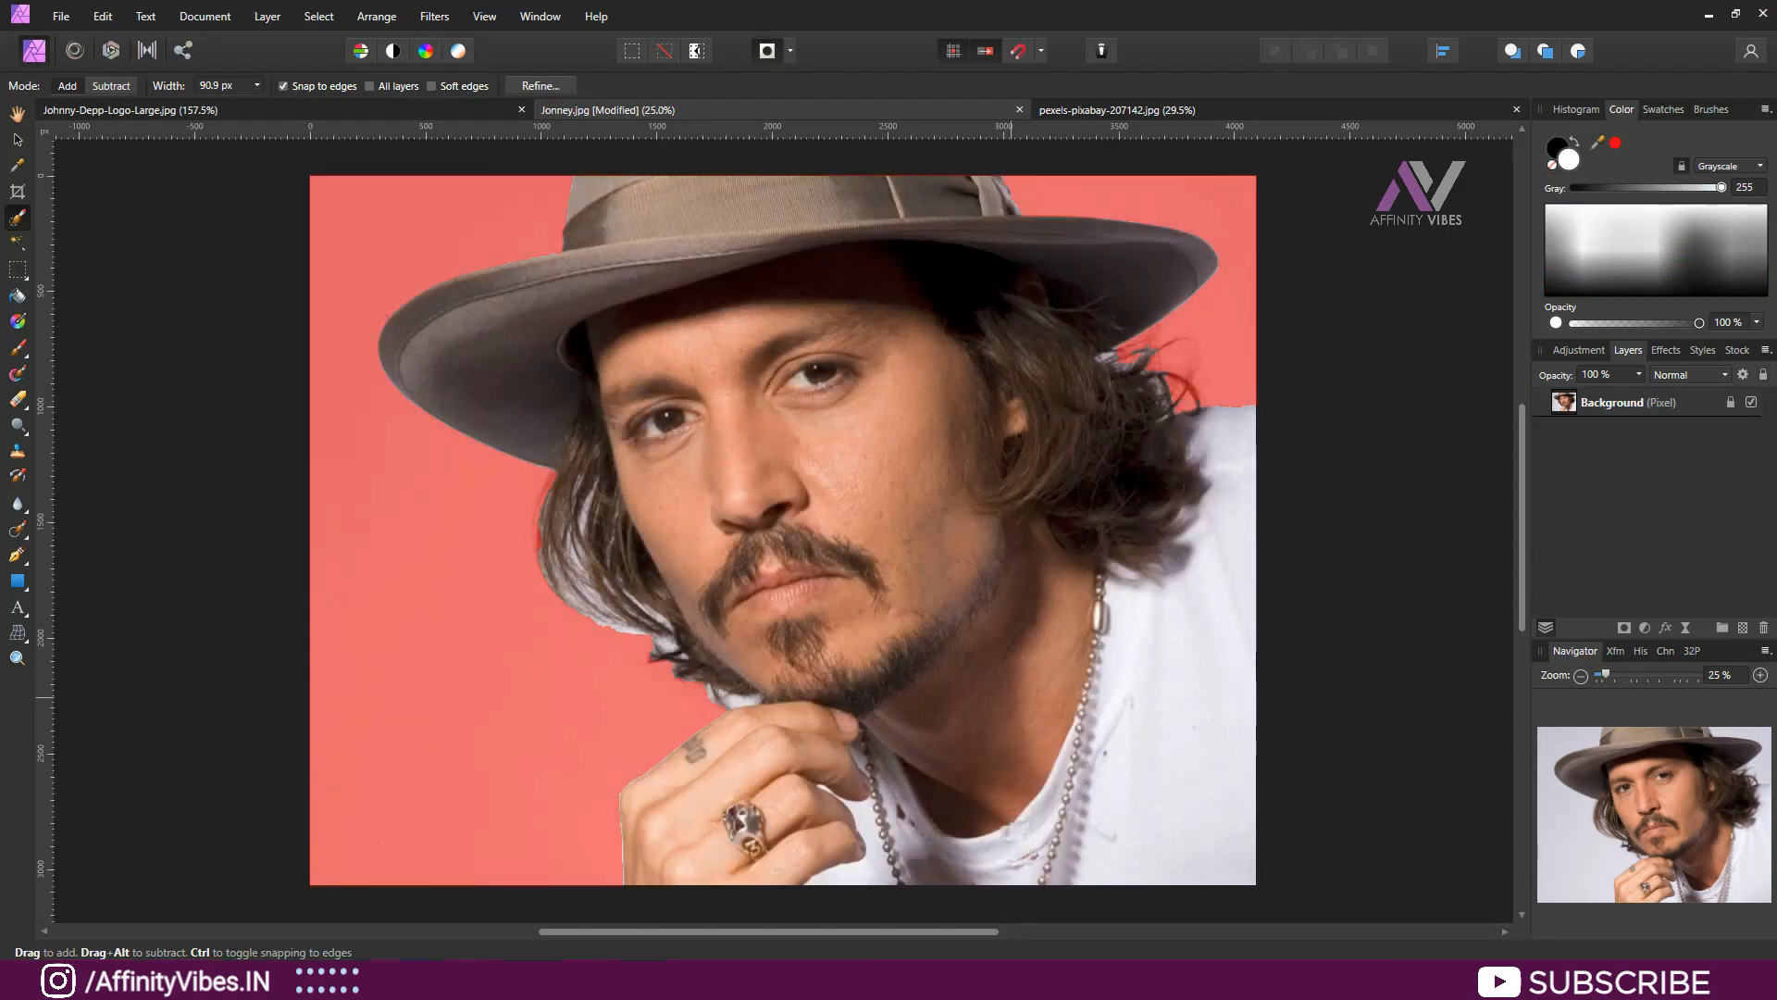
key("q")
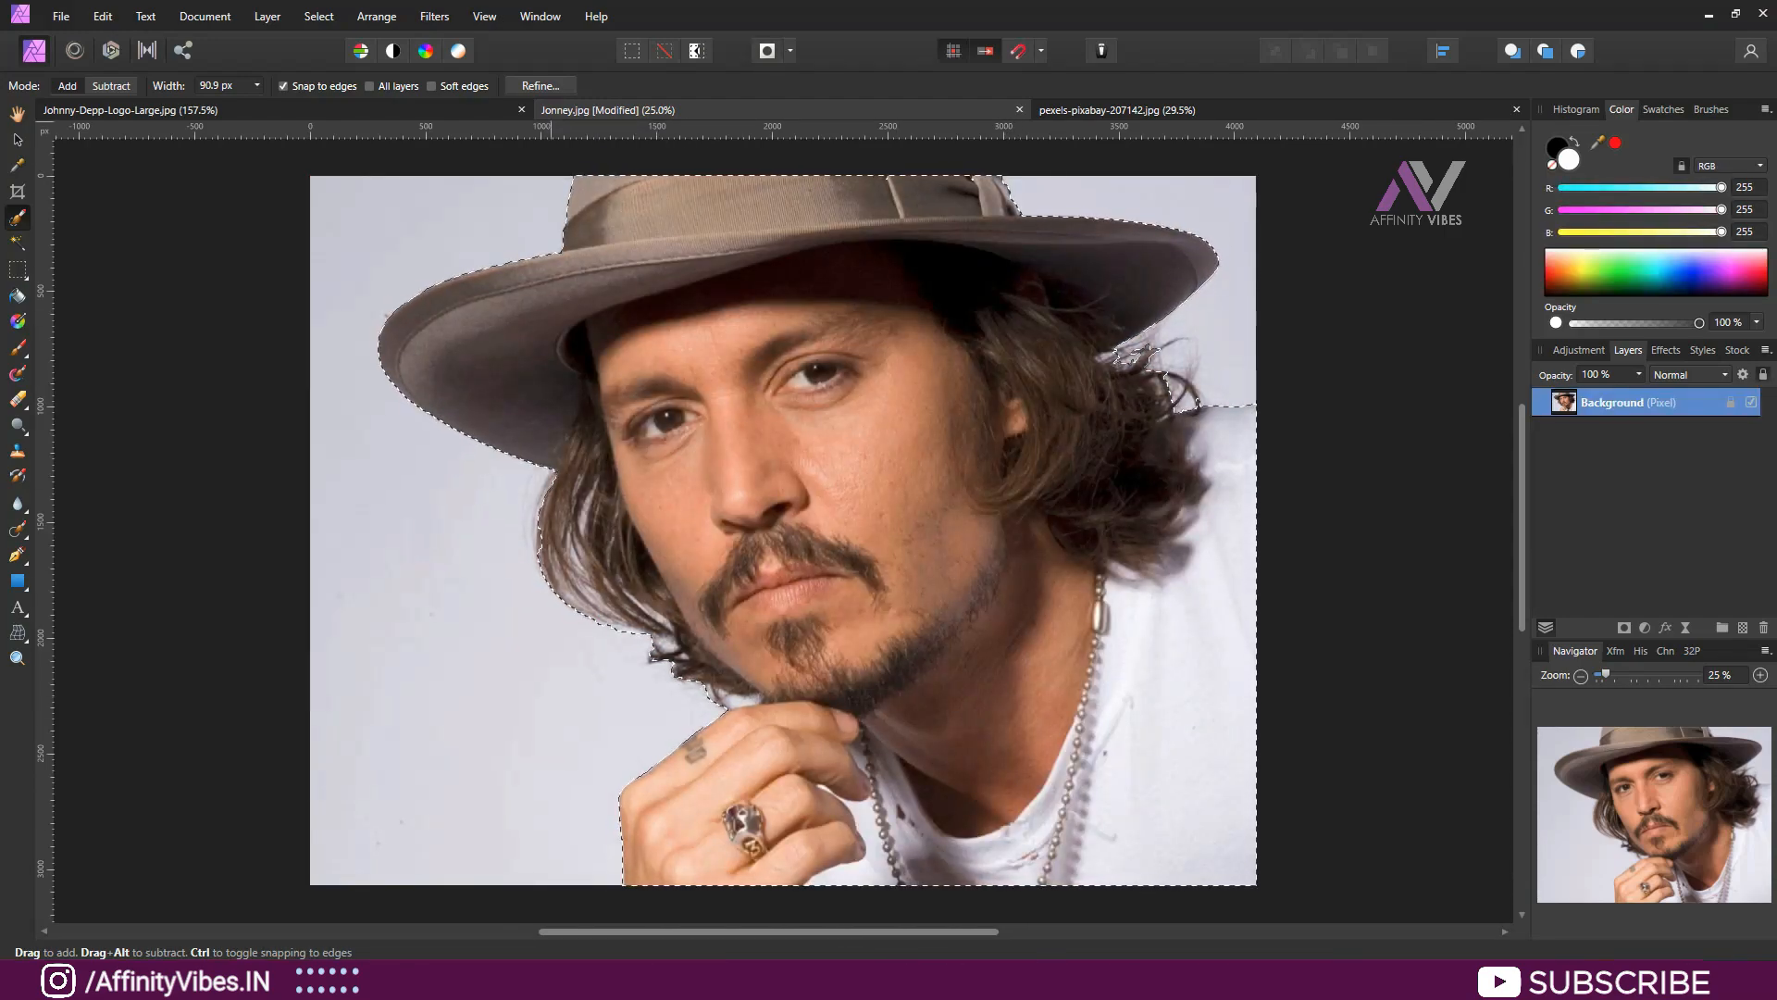
- Refine the selection along the hair edges on both sides of the head using the Matte adjustment brush at 233 px
left_click(541, 85)
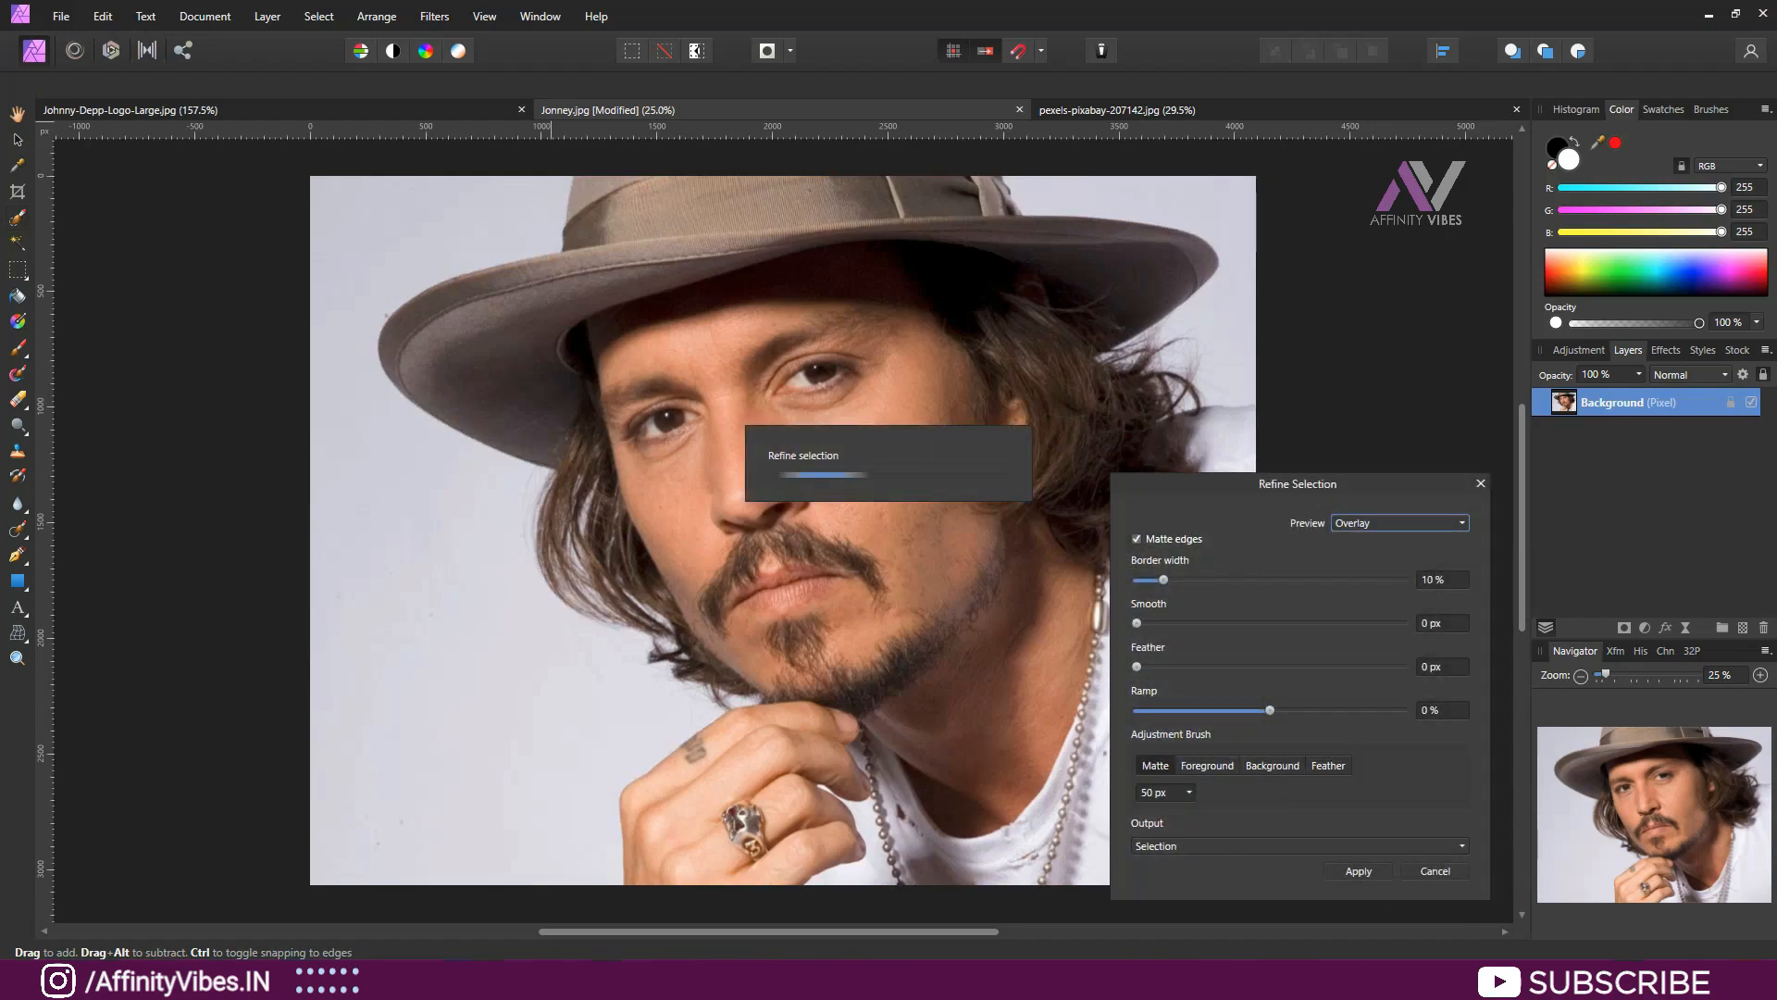
left_click_drag(1221, 483, 1241, 150)
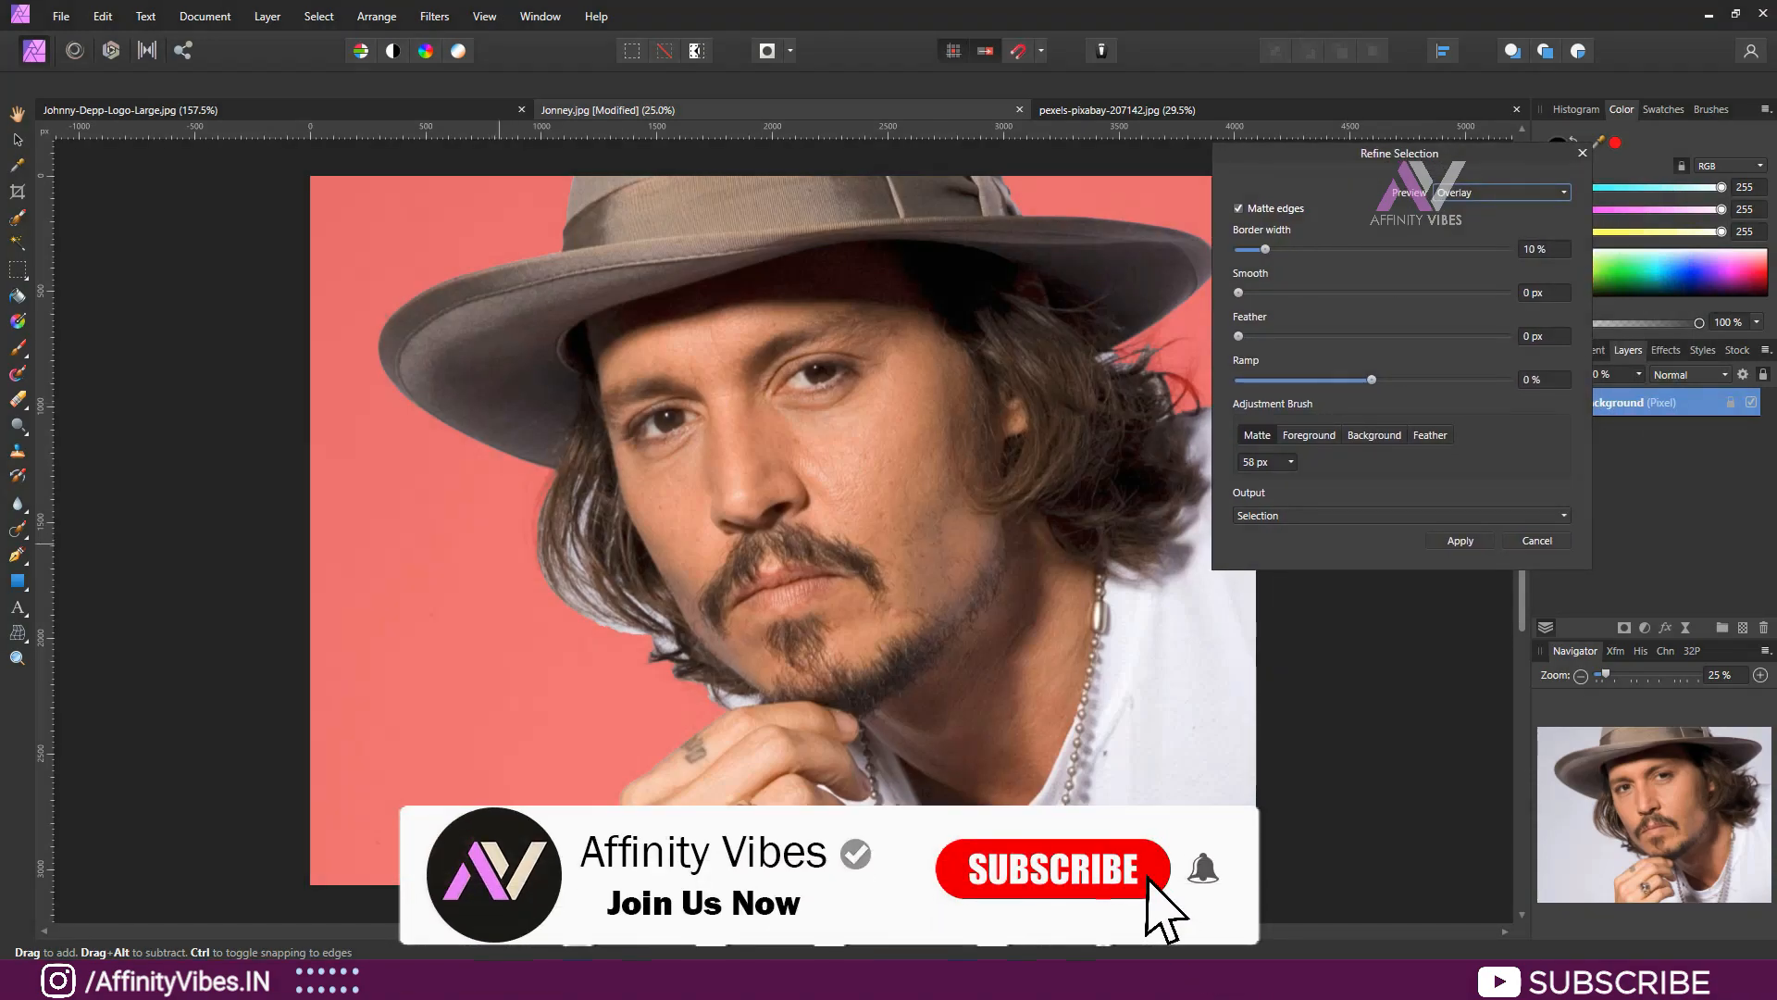
key("]")
key("]")
key("]")
key("]")
key("]")
key("]")
key("]")
key("]")
key("]")
key("]")
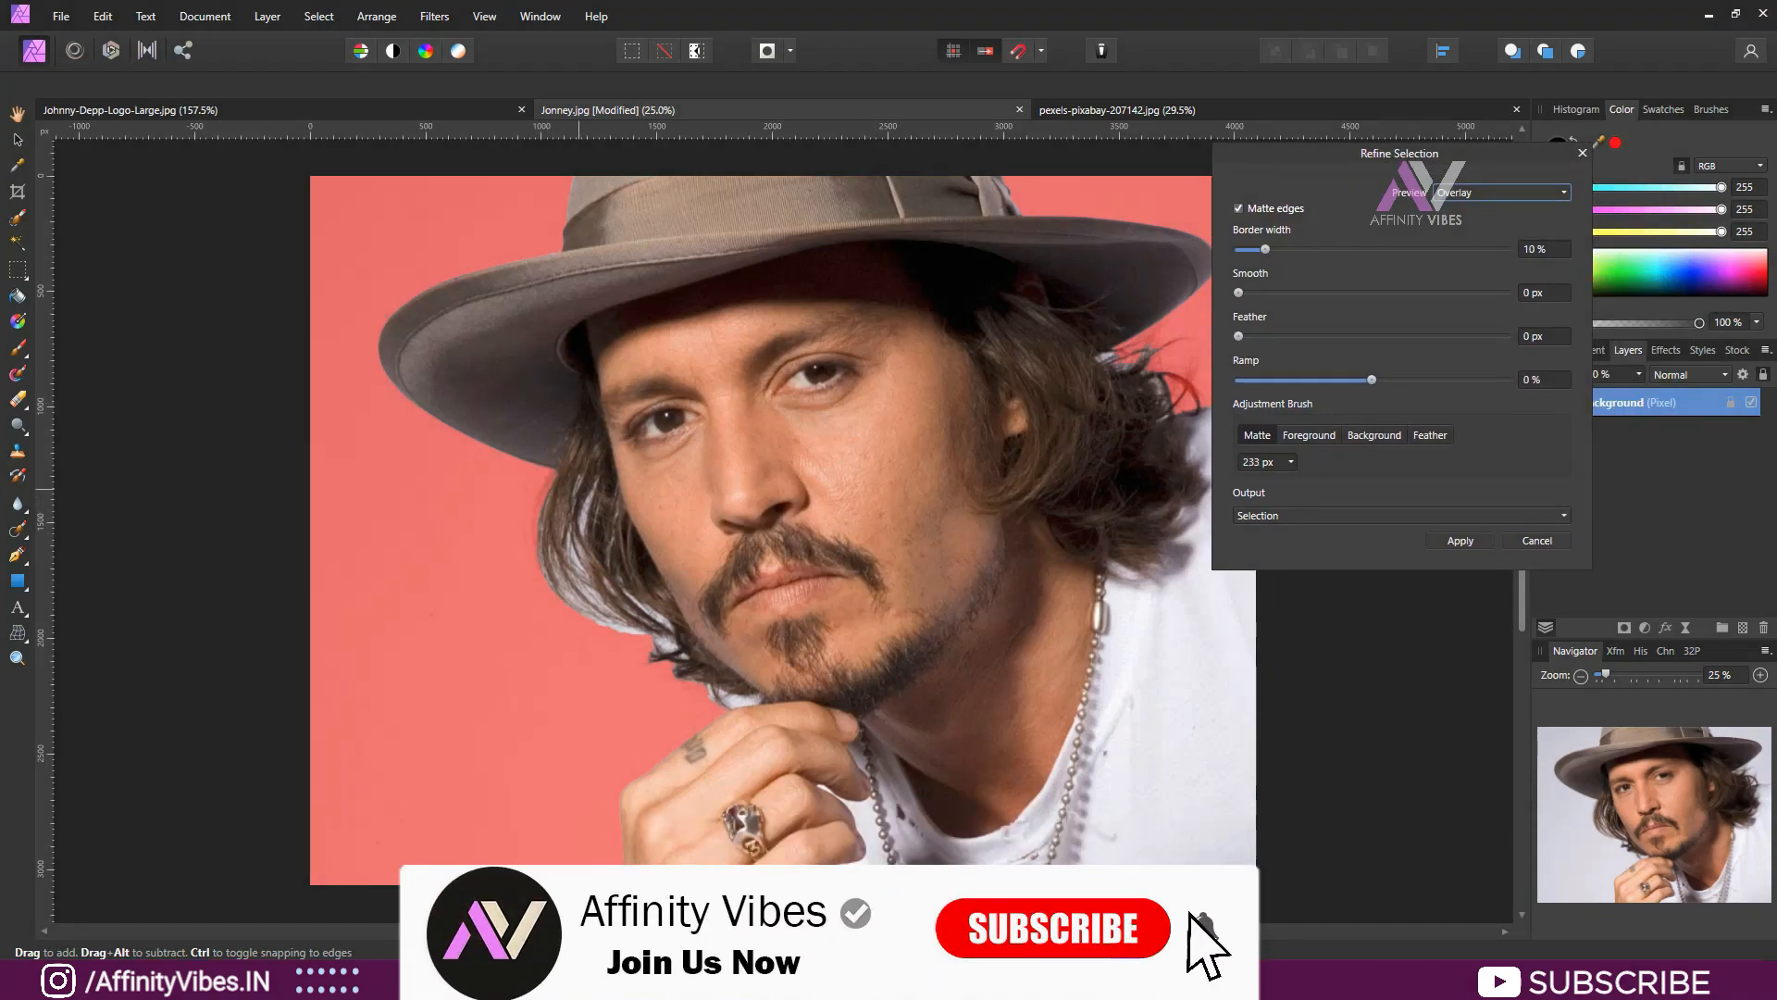
mouse_move(579, 485)
left_mouse_down()
mouse_move(615, 615)
mouse_move(759, 717)
left_mouse_up()
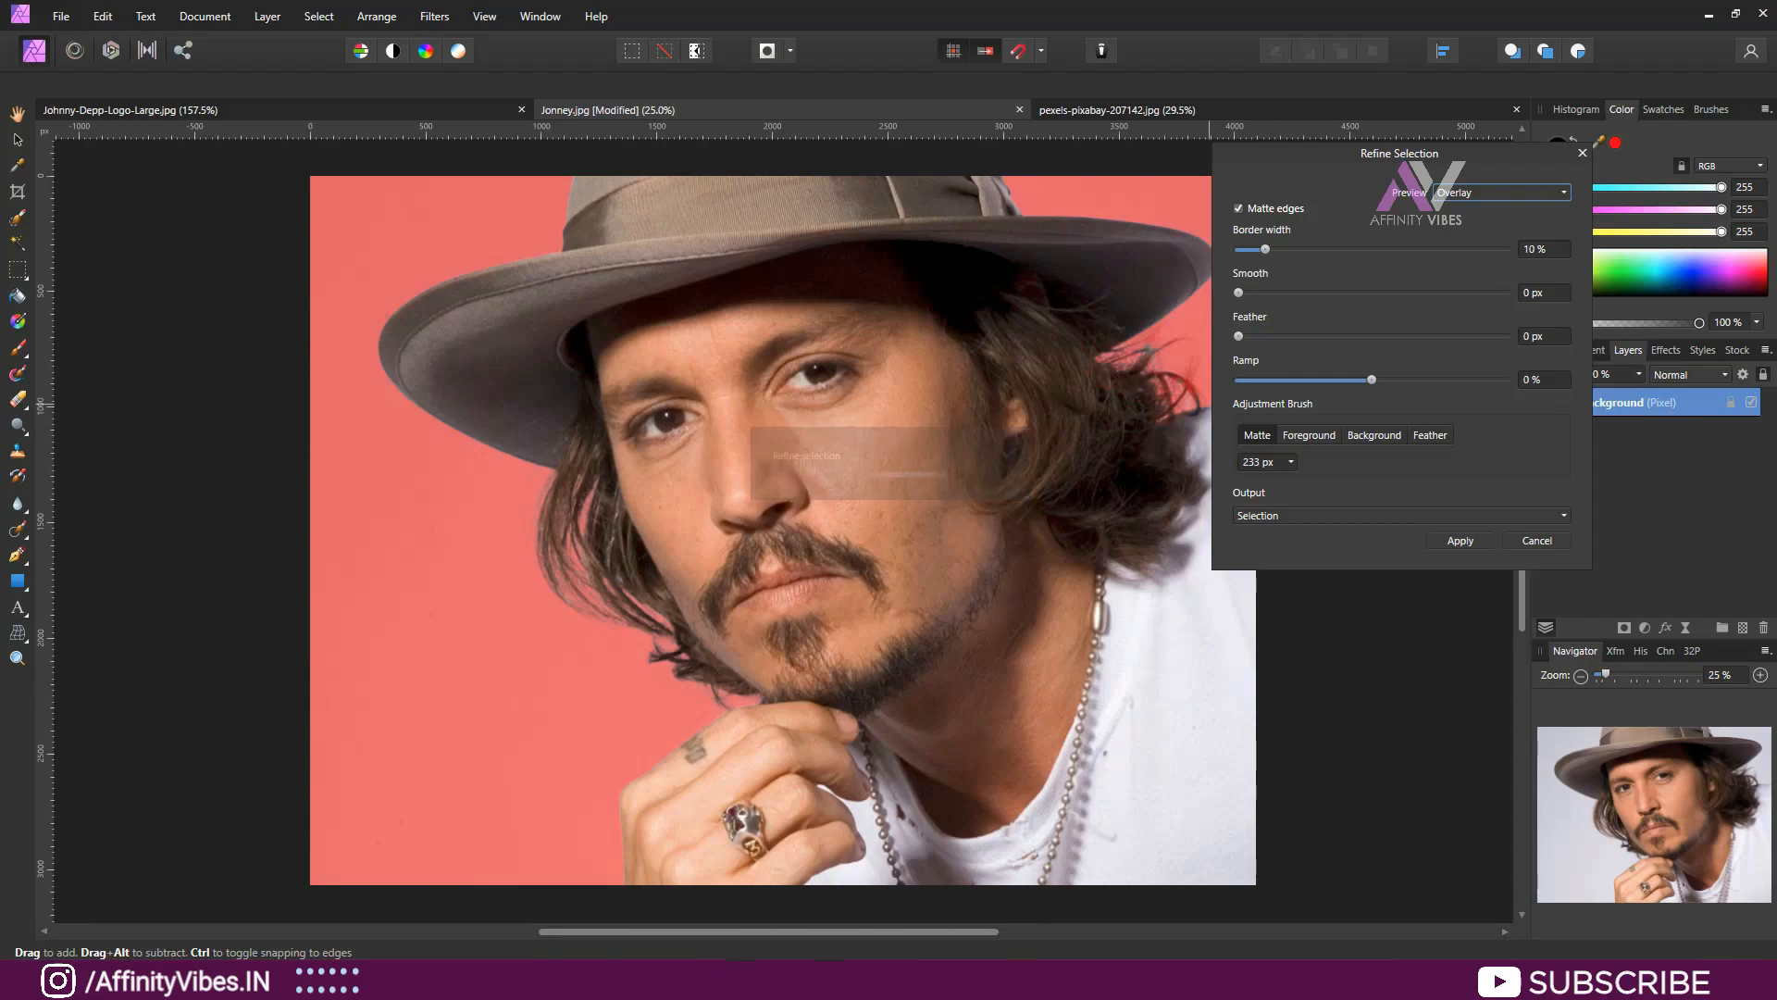
left_click(1159, 348)
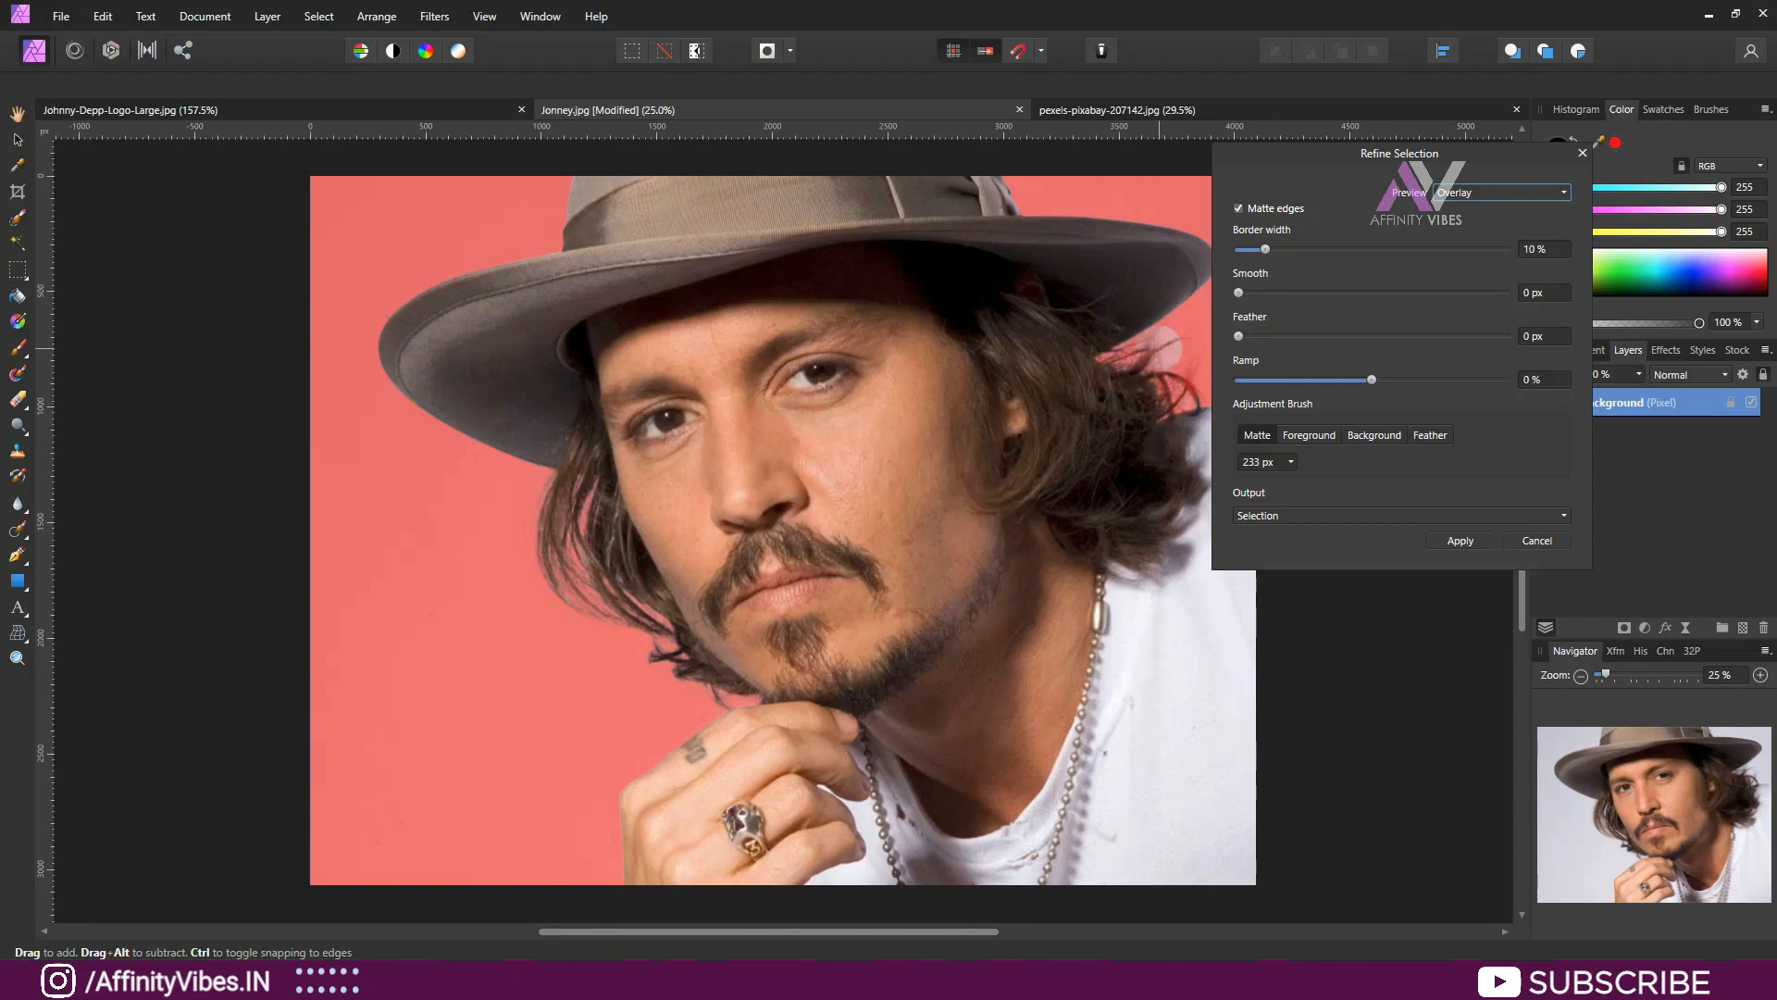
- Set the refined selection's output to Mask and apply it to the Background layer
left_click_drag(1328, 153, 215, 339)
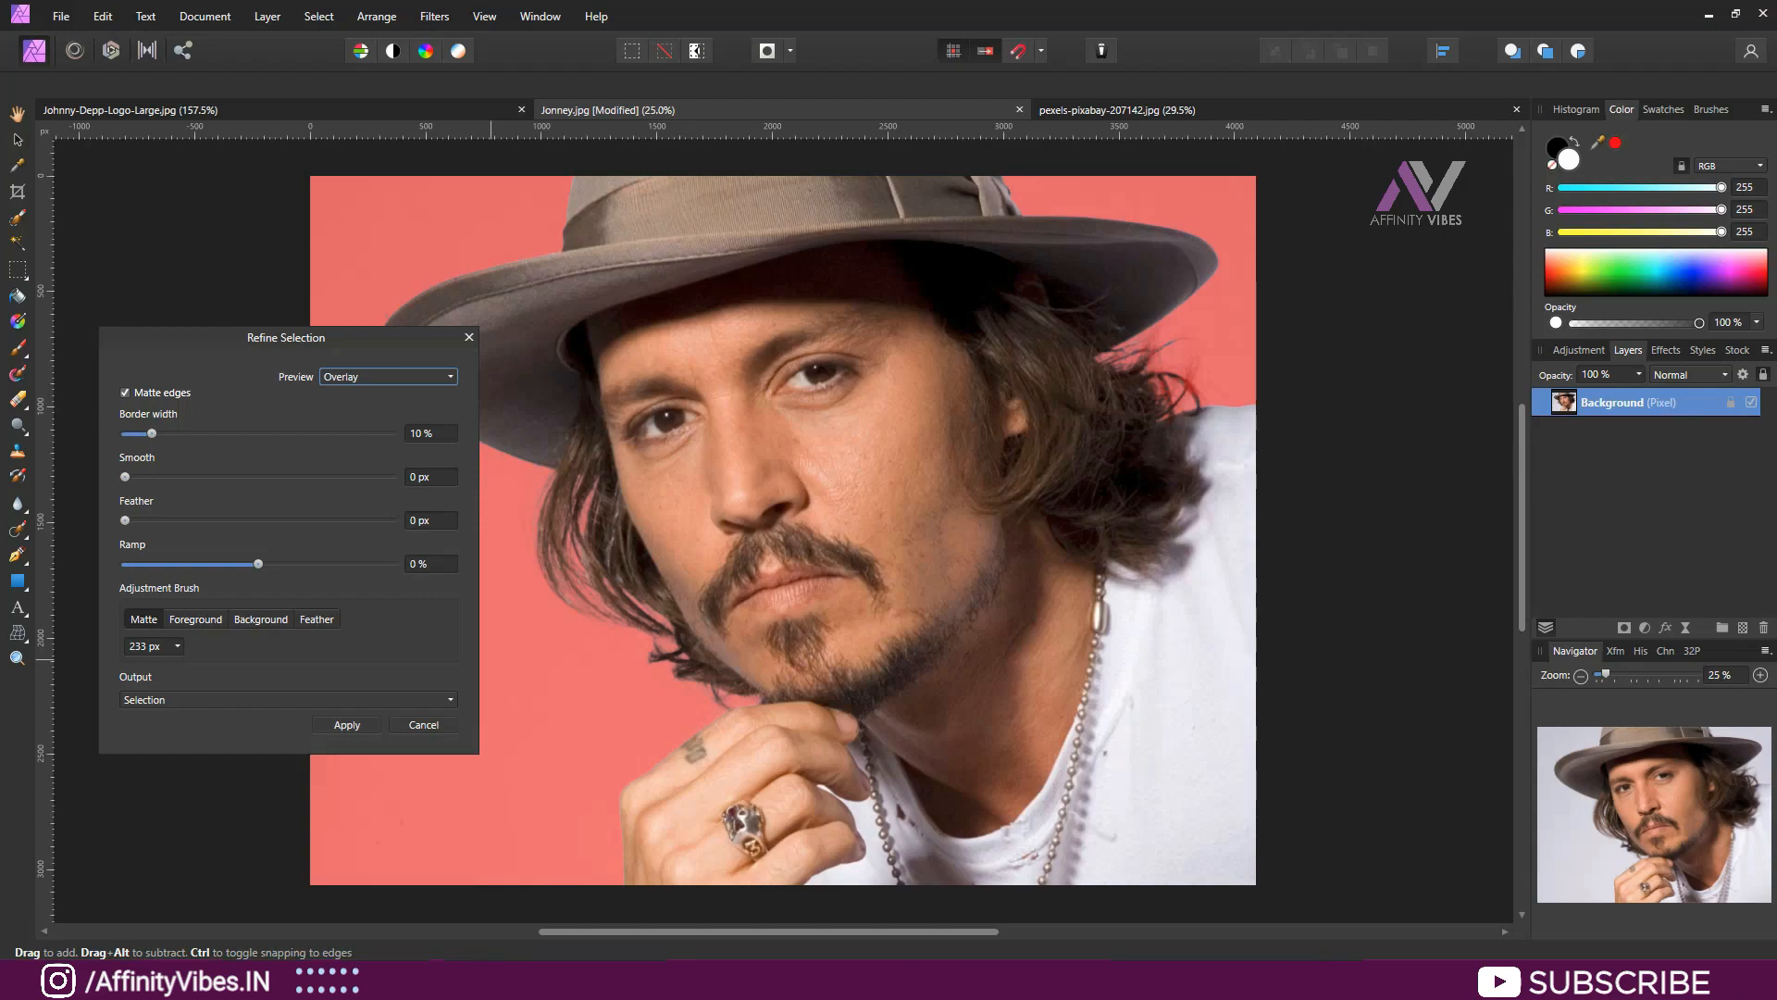
left_click(289, 700)
left_click(289, 720)
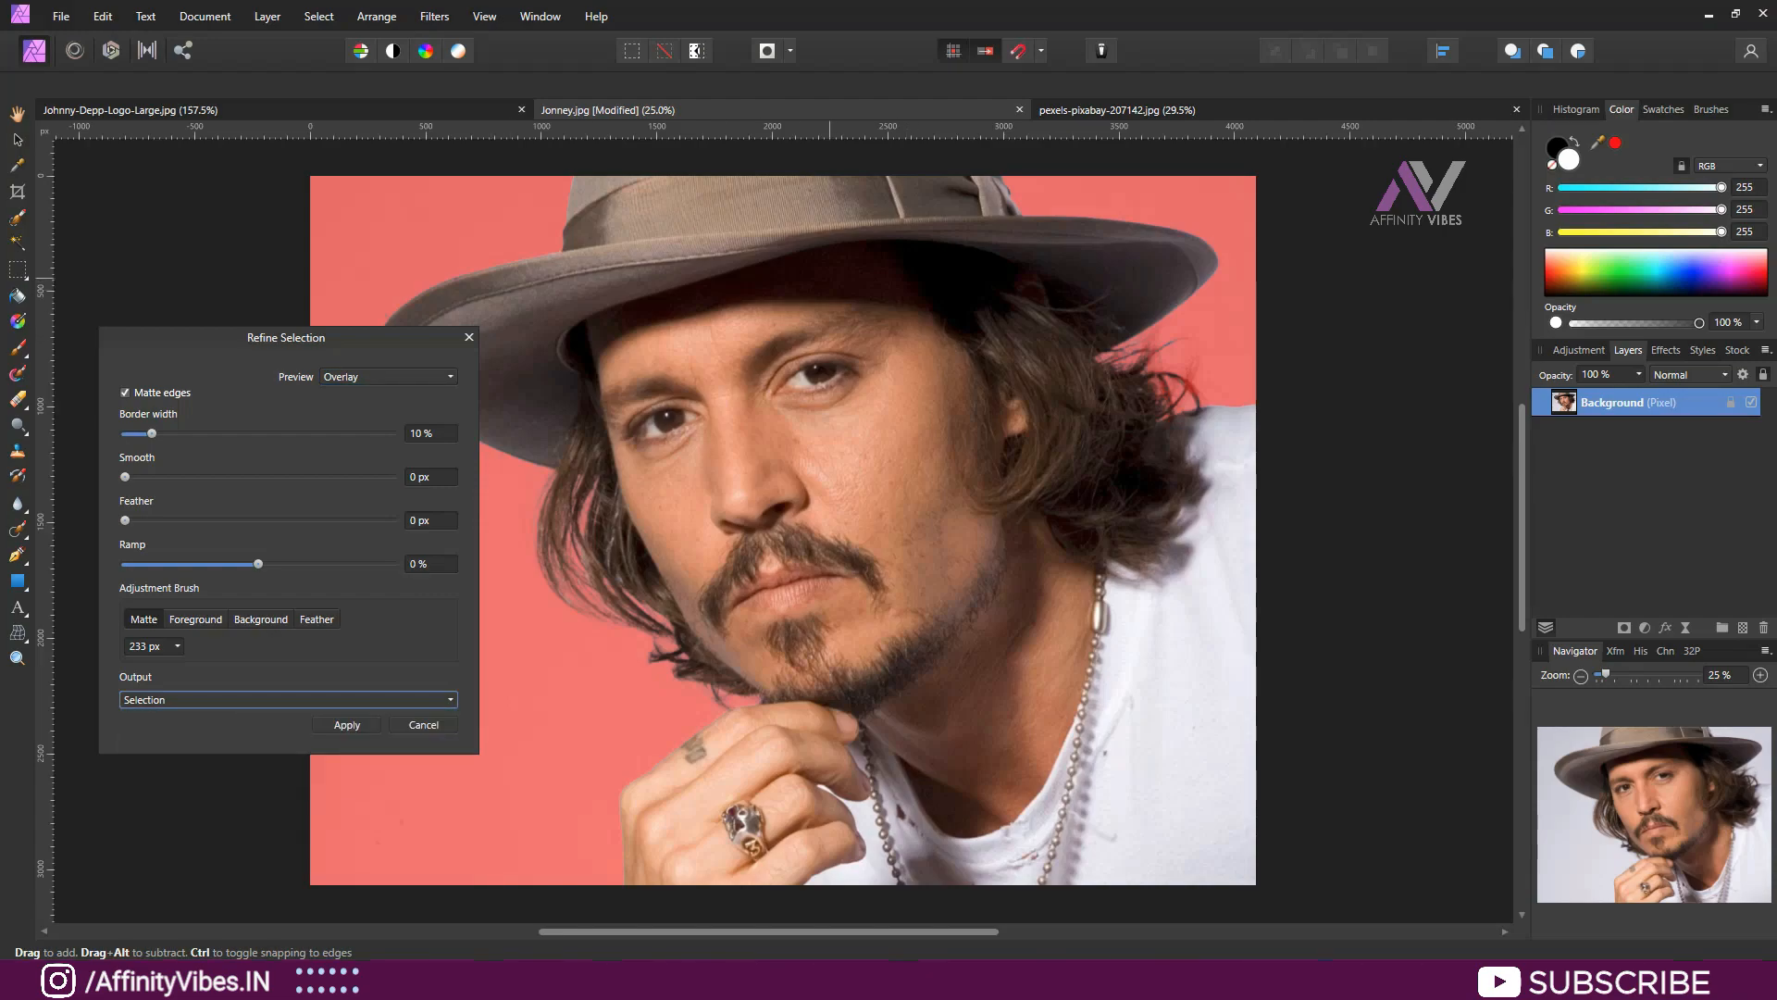
left_click_drag(297, 338, 1184, 181)
left_click(1175, 543)
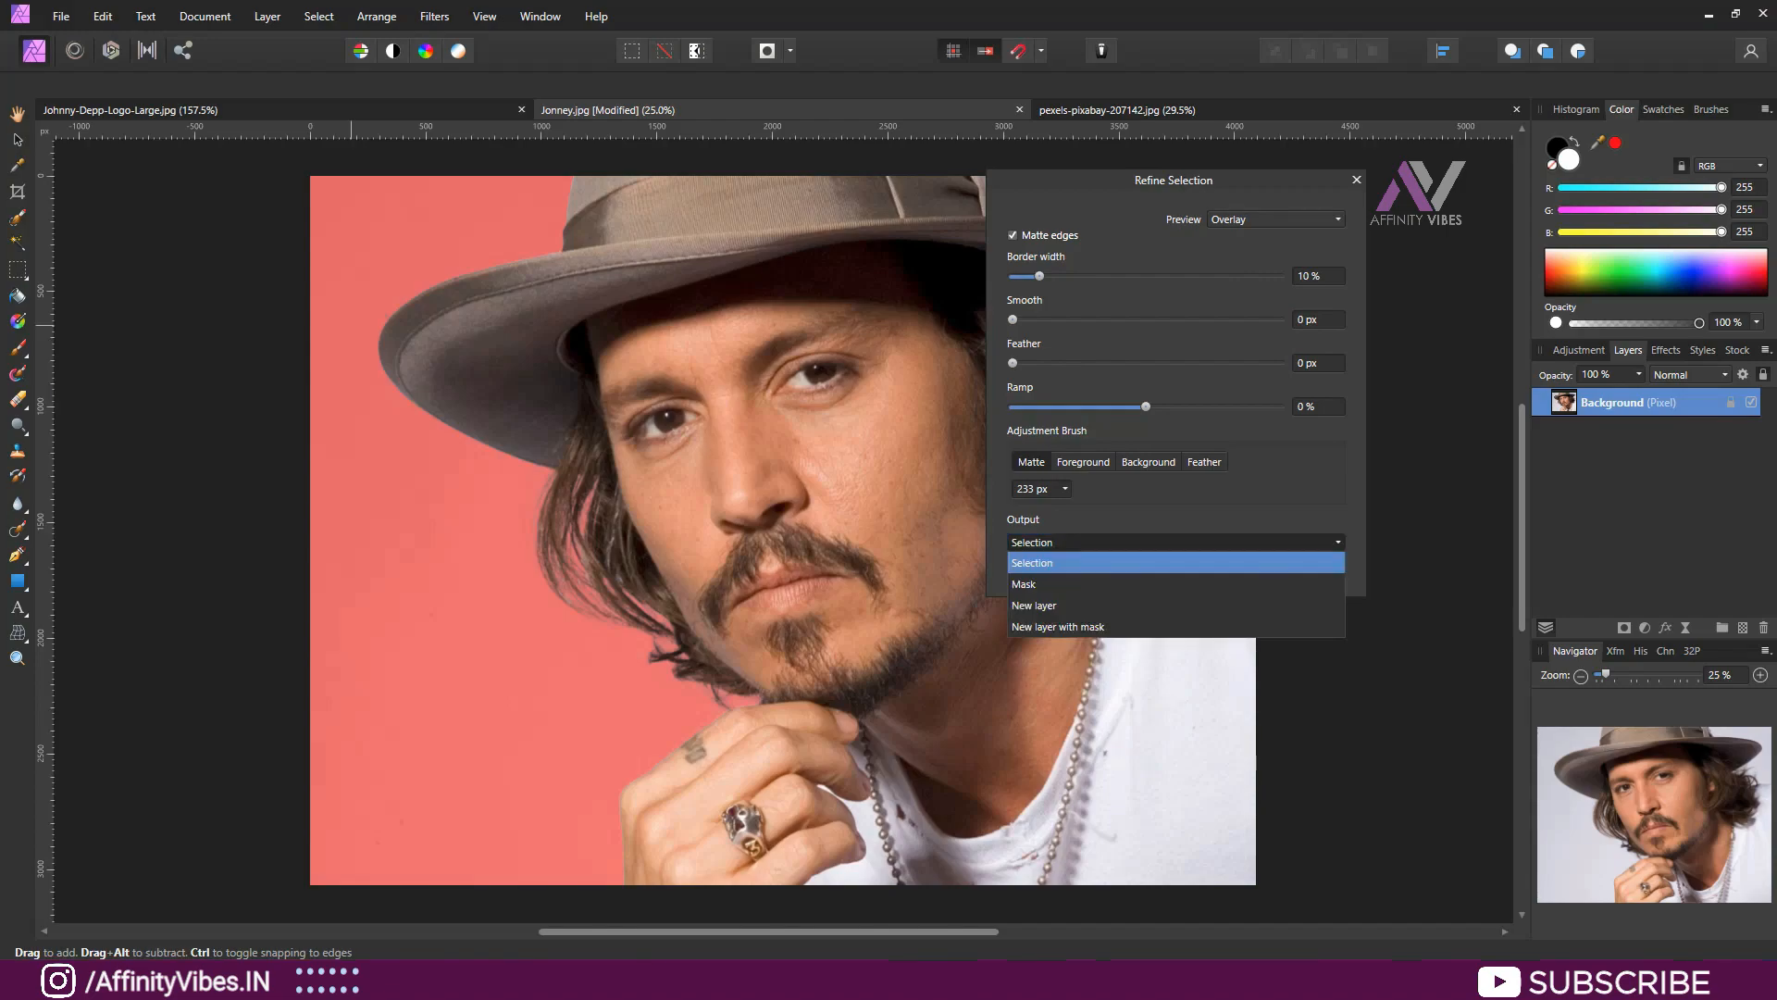
left_click(1175, 584)
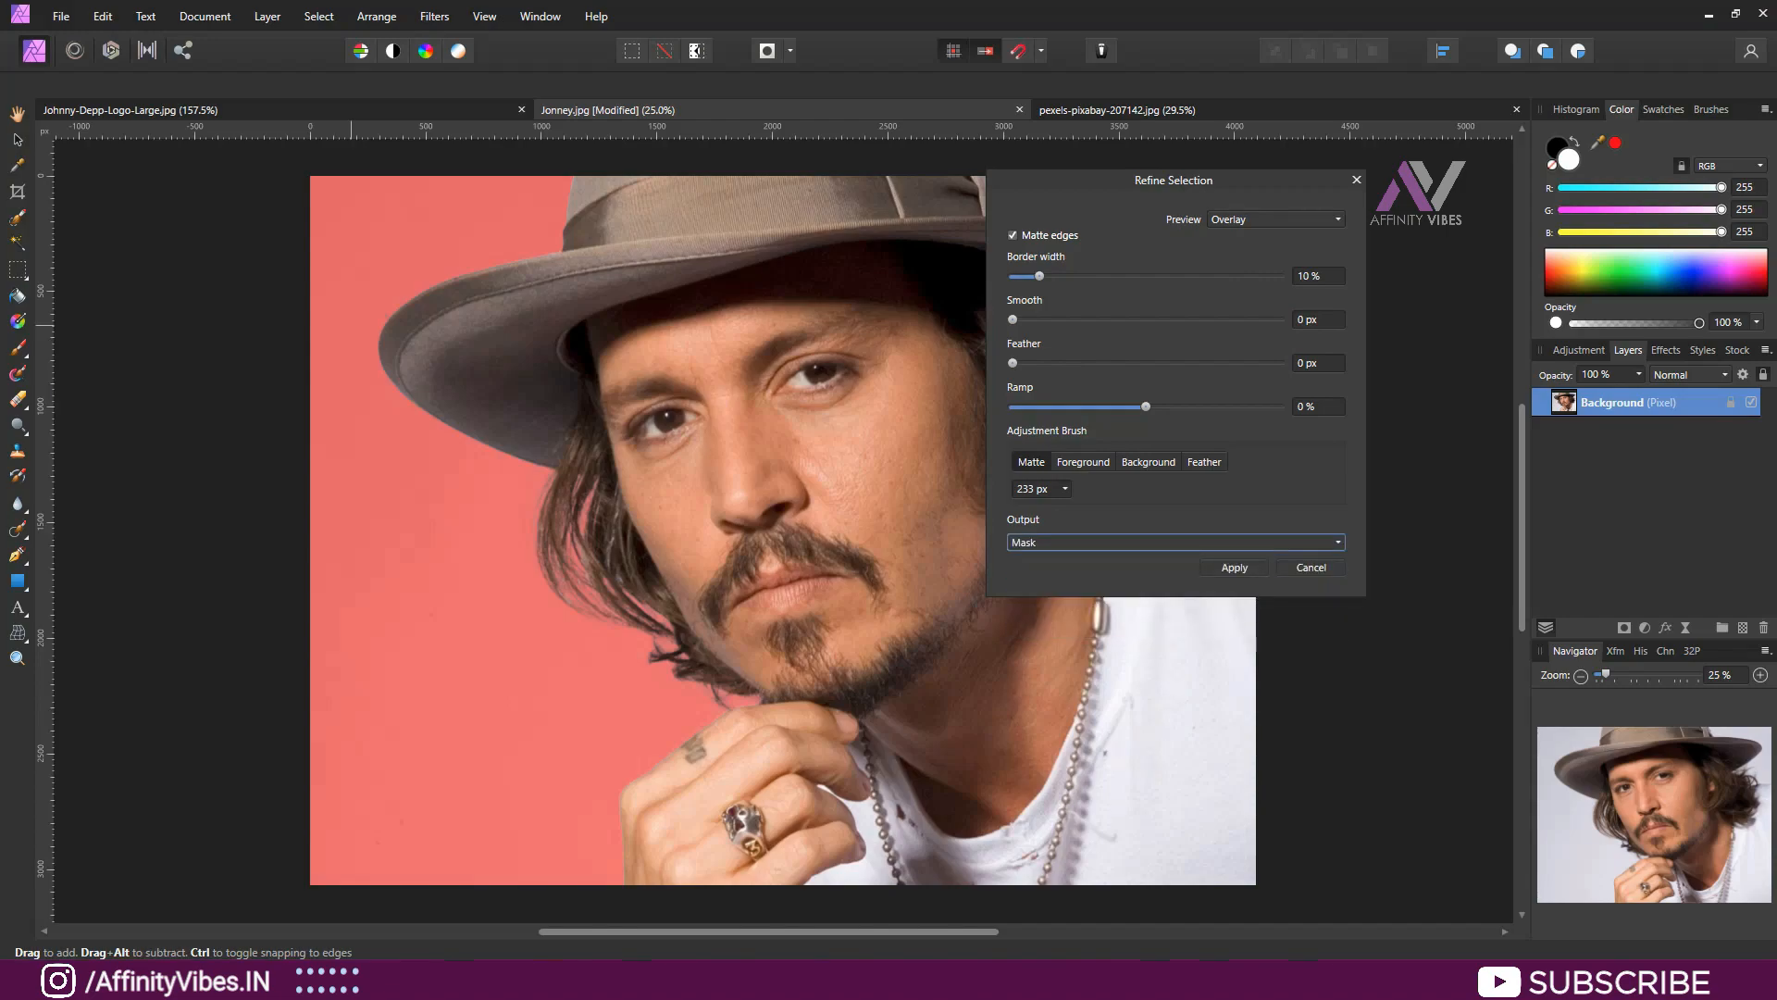
left_click(1235, 567)
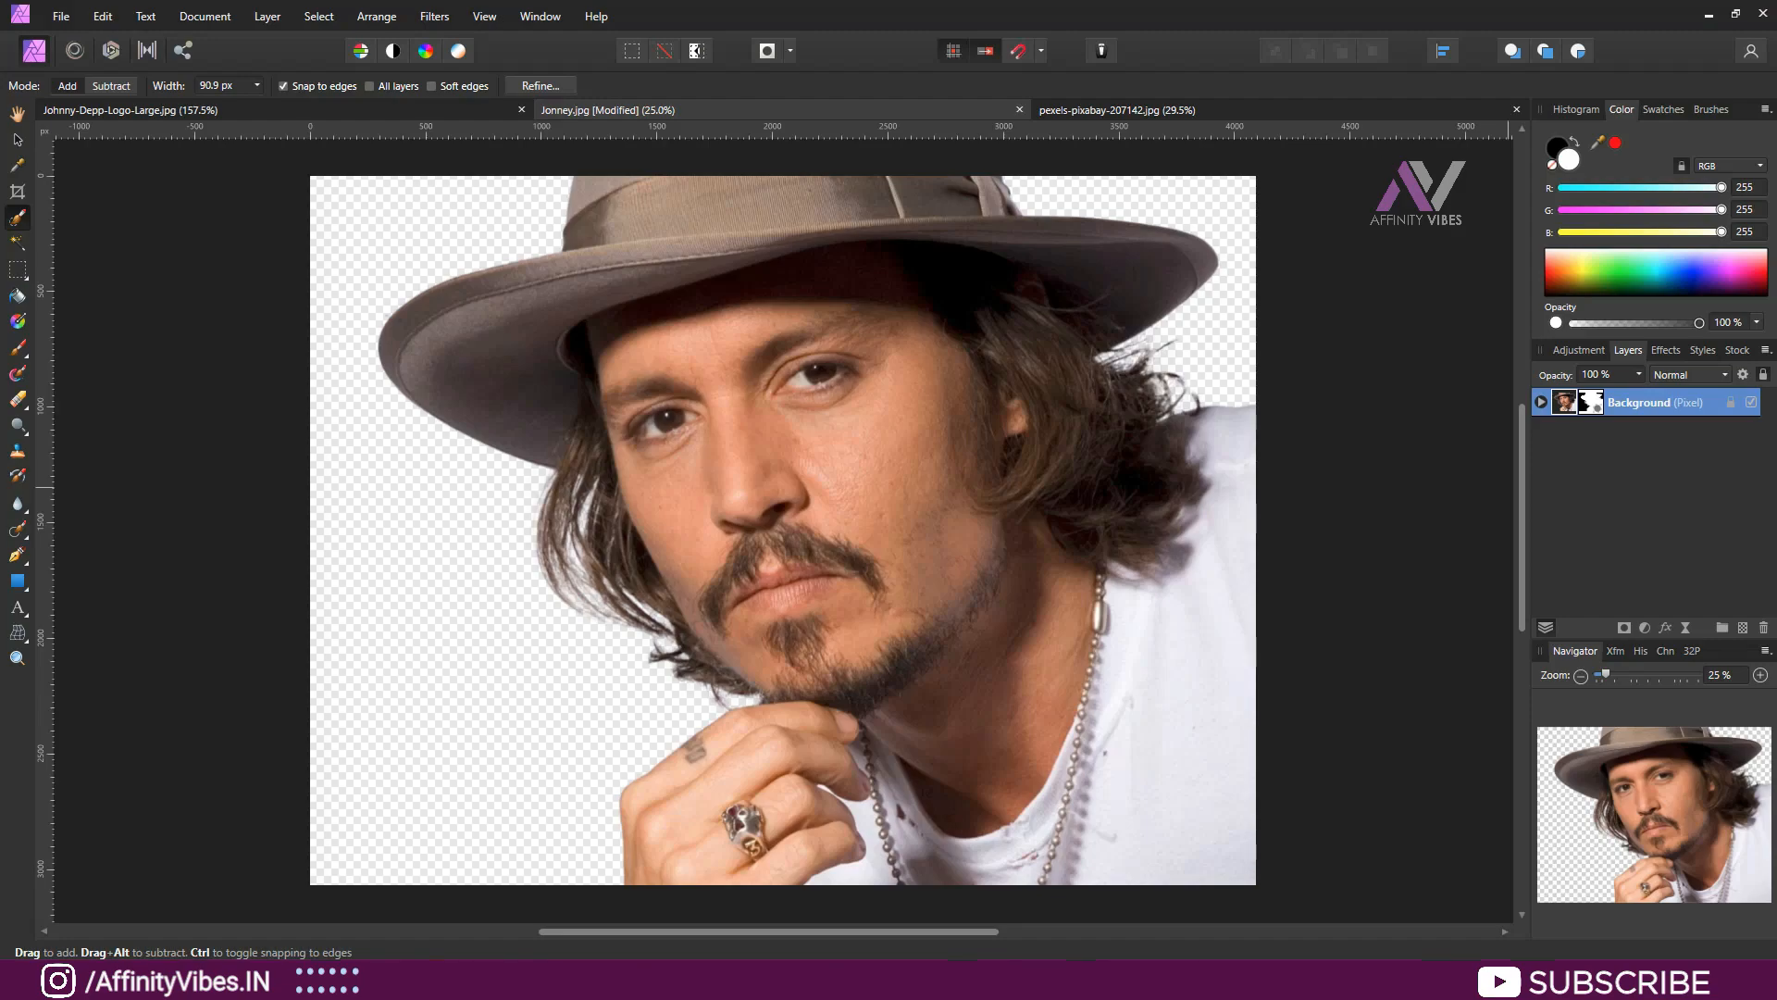
- Add a Threshold adjustment above the masked portrait and set its threshold to 45%
left_click(1644, 627)
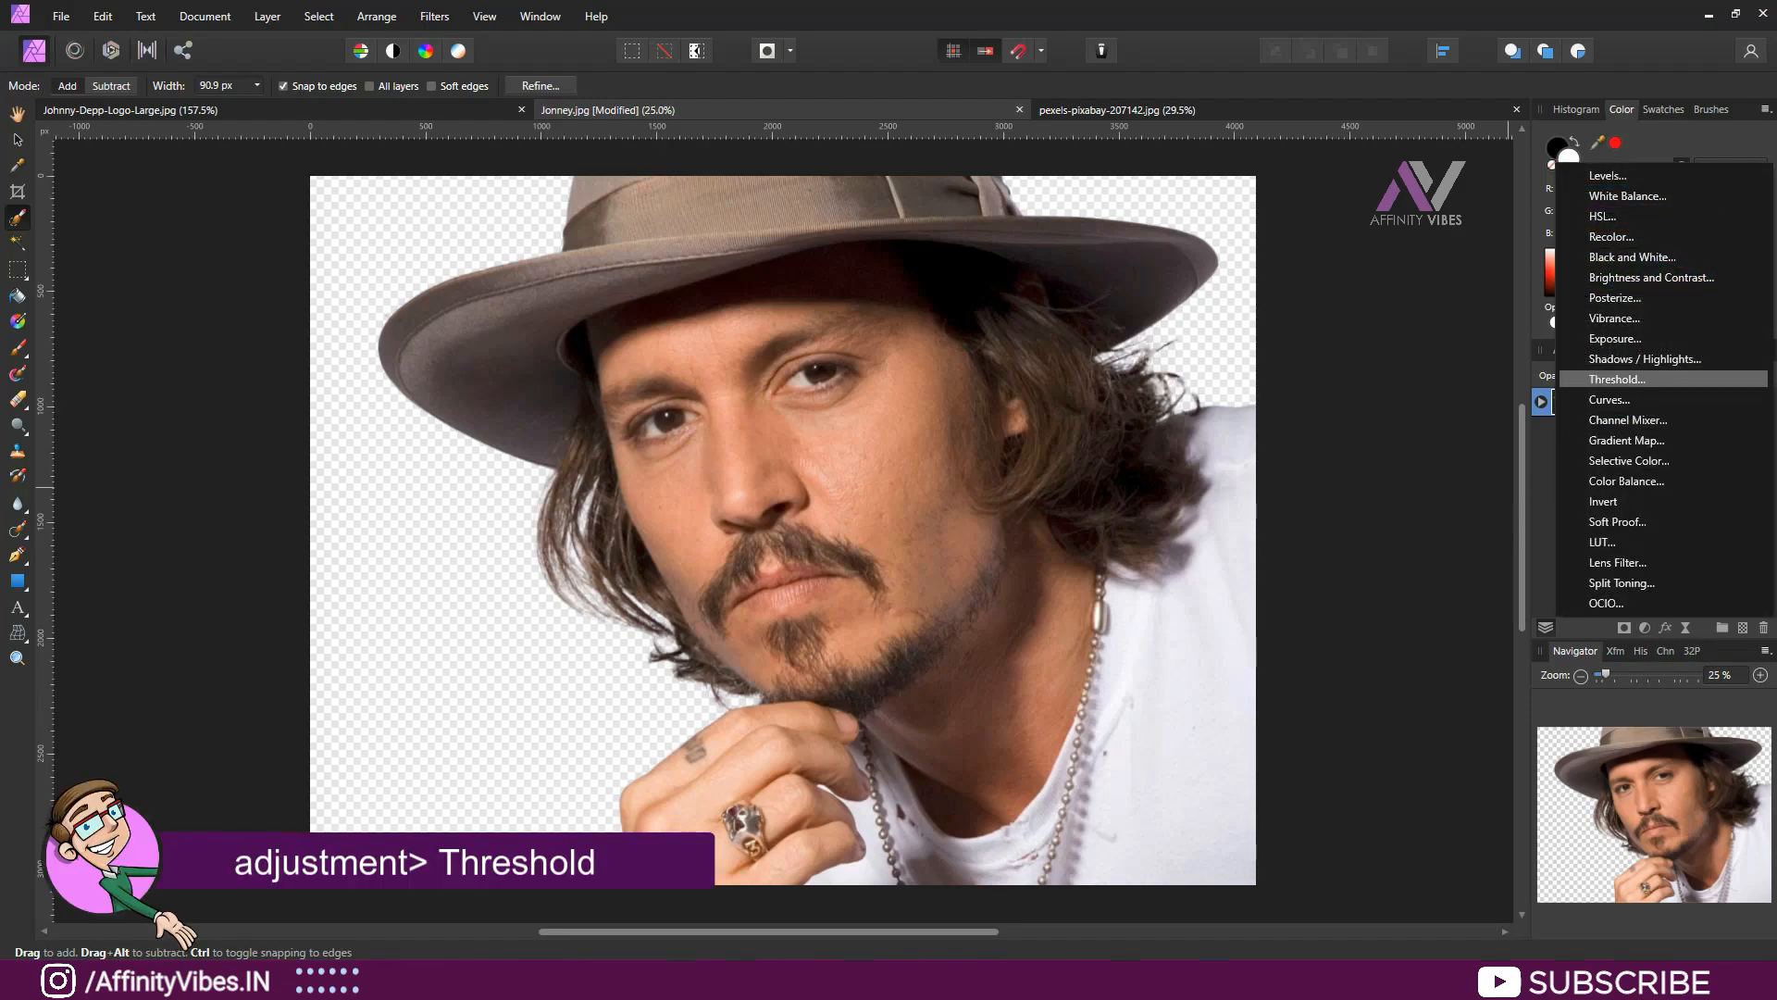
left_click(1619, 379)
left_click_drag(1312, 249, 1230, 255)
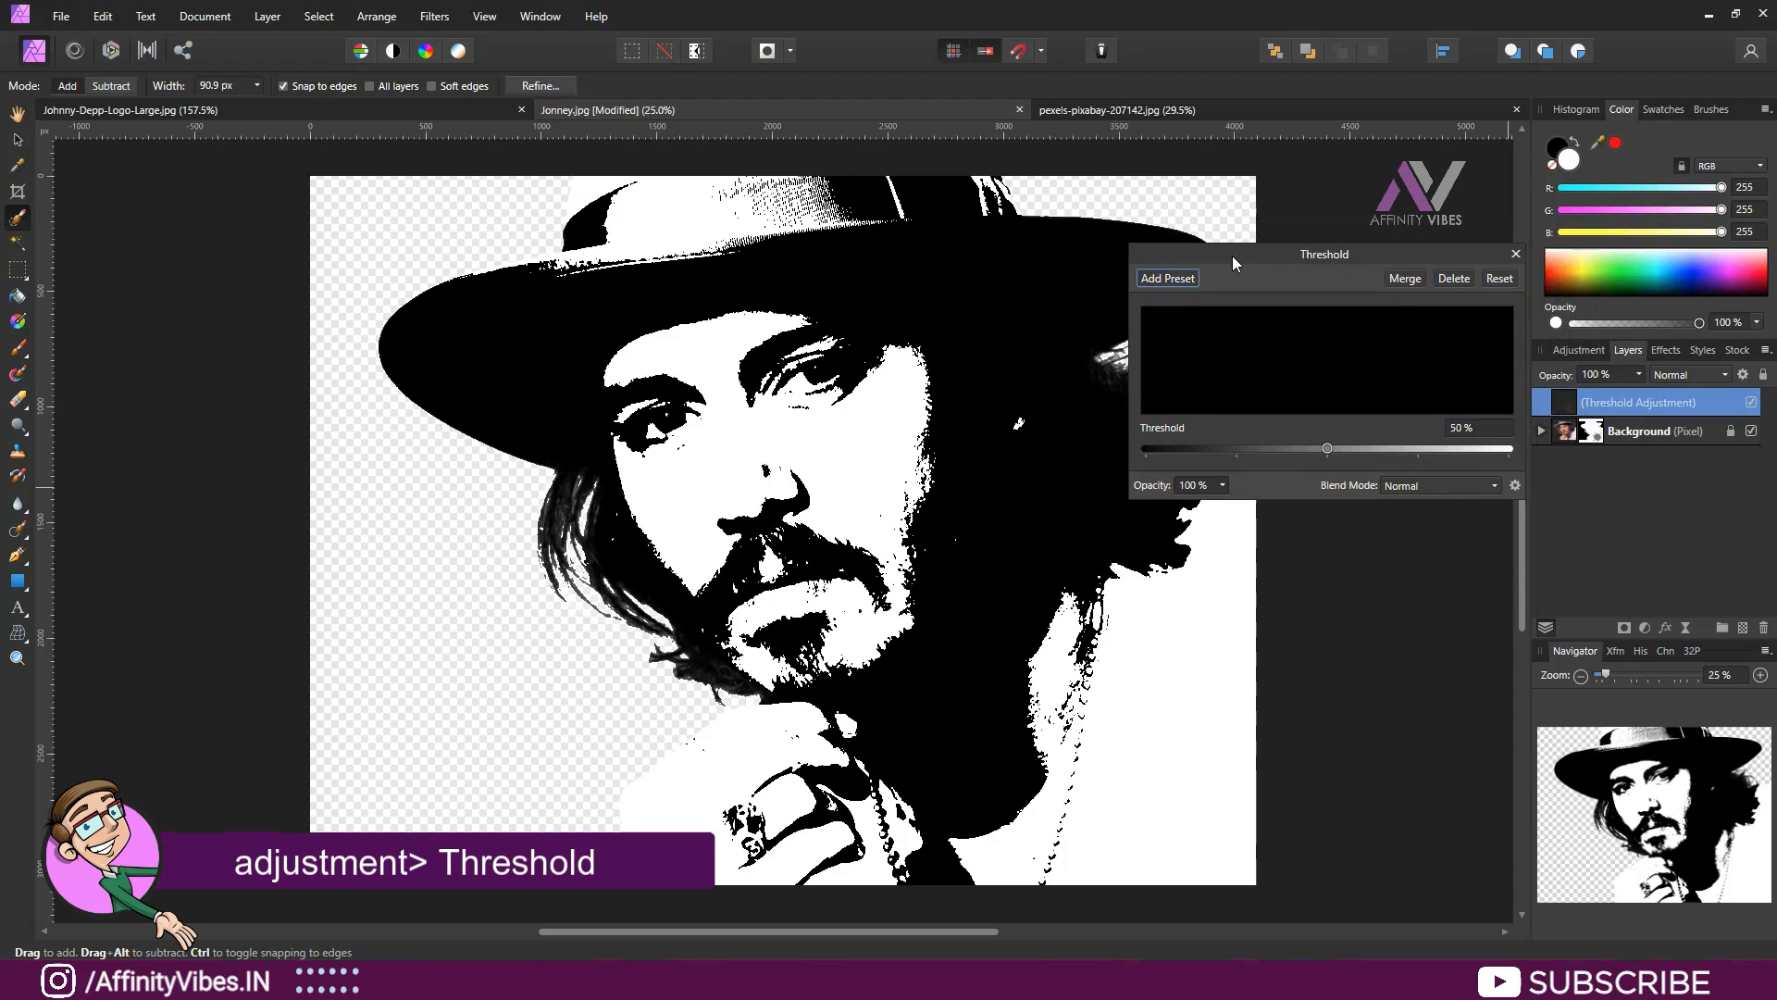
mouse_move(1327, 448)
left_mouse_down()
mouse_move(1379, 448)
mouse_move(1289, 448)
mouse_move(1316, 448)
left_mouse_up()
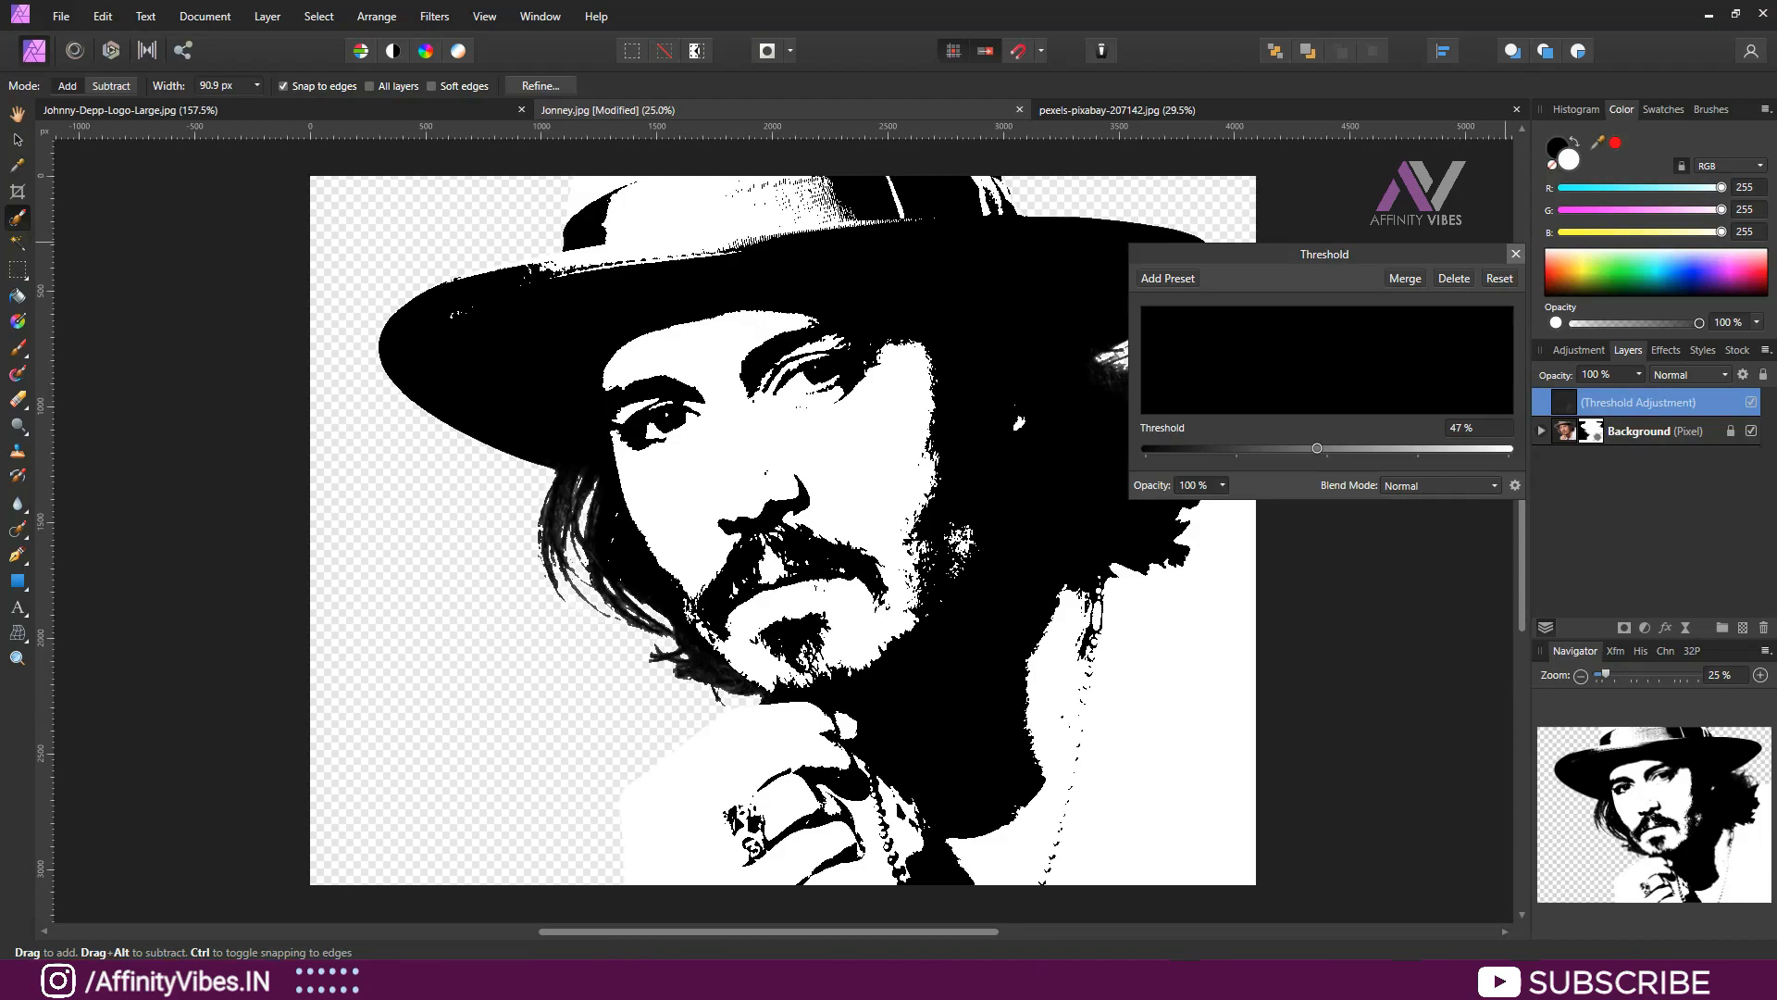
left_click_drag(1382, 259, 1387, 209)
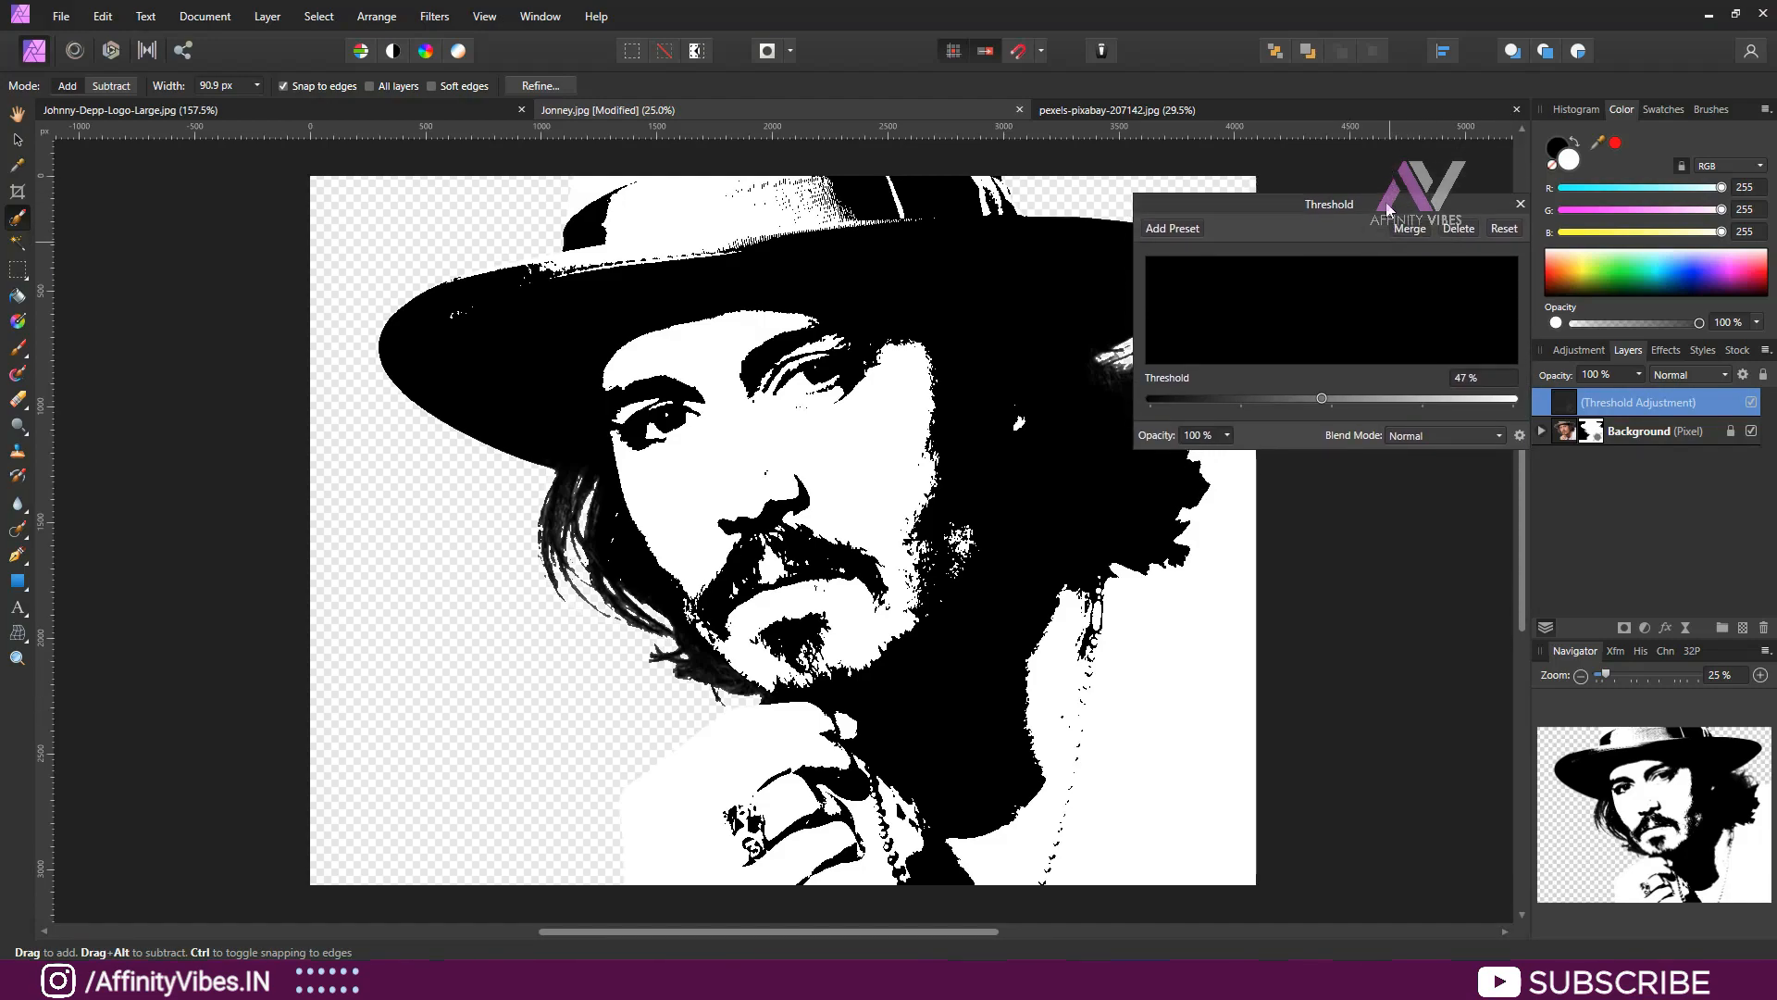
mouse_move(1322, 399)
left_mouse_down()
mouse_move(1221, 398)
mouse_move(1365, 399)
mouse_move(1312, 399)
left_mouse_up()
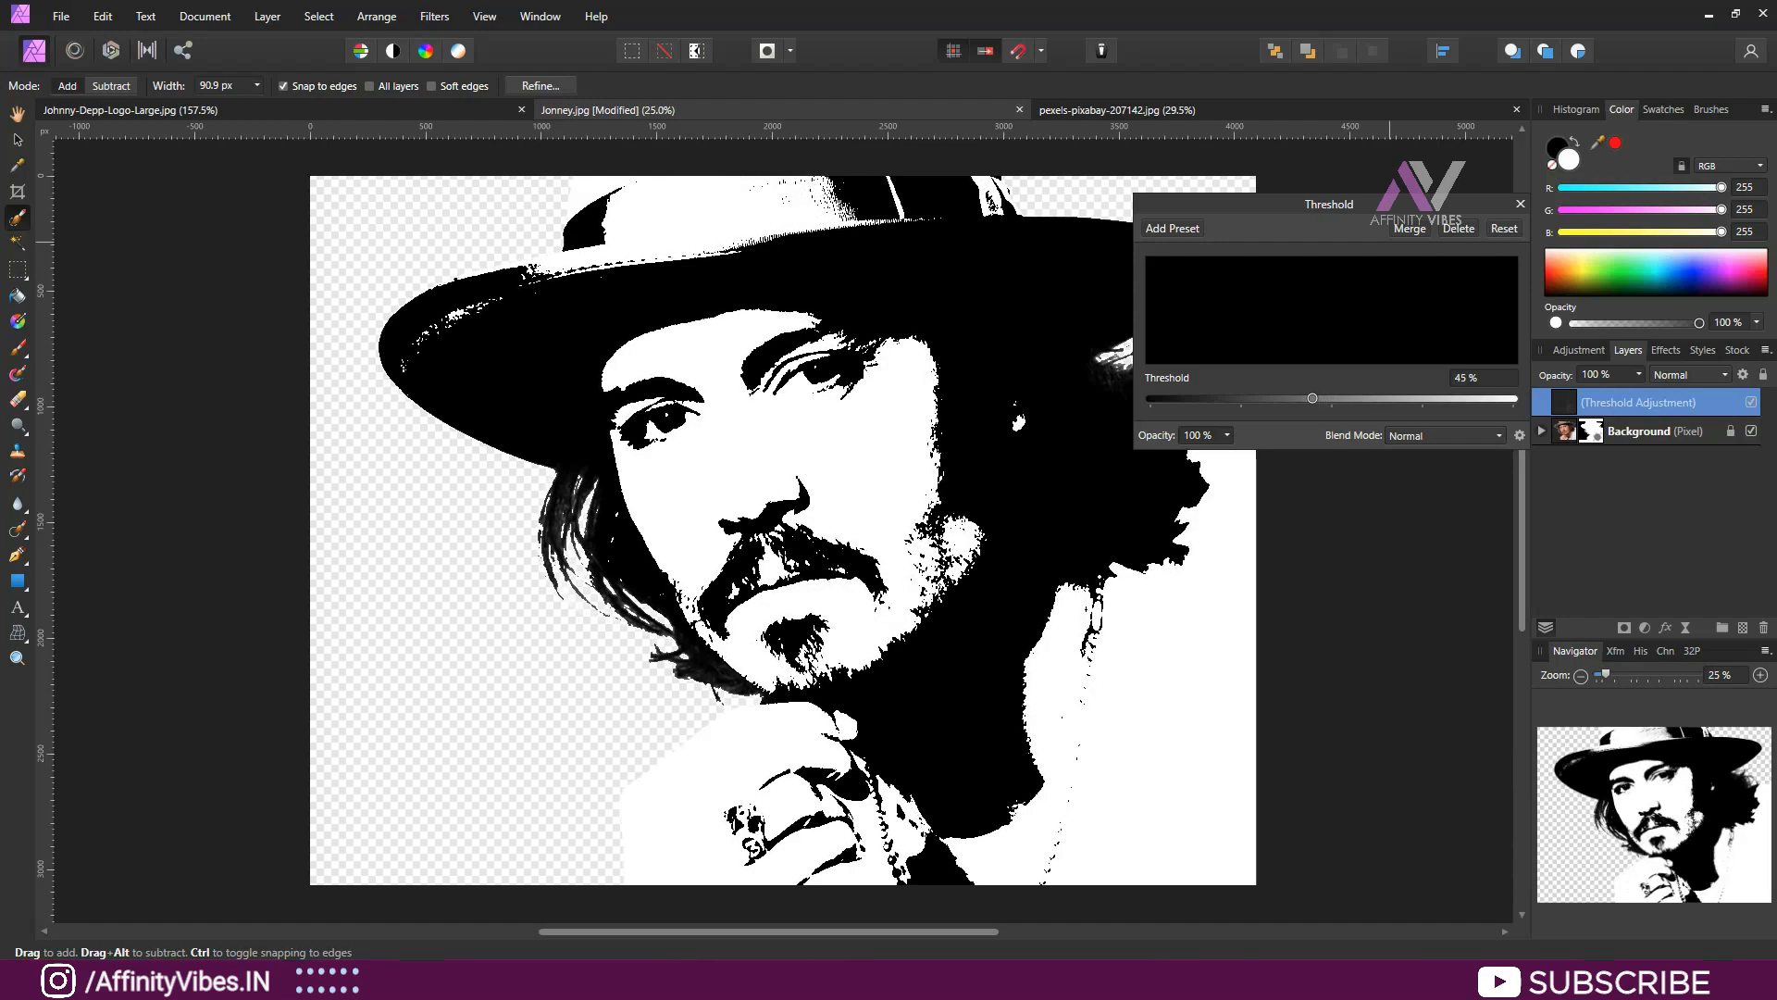
left_click_drag(1312, 399, 1315, 399)
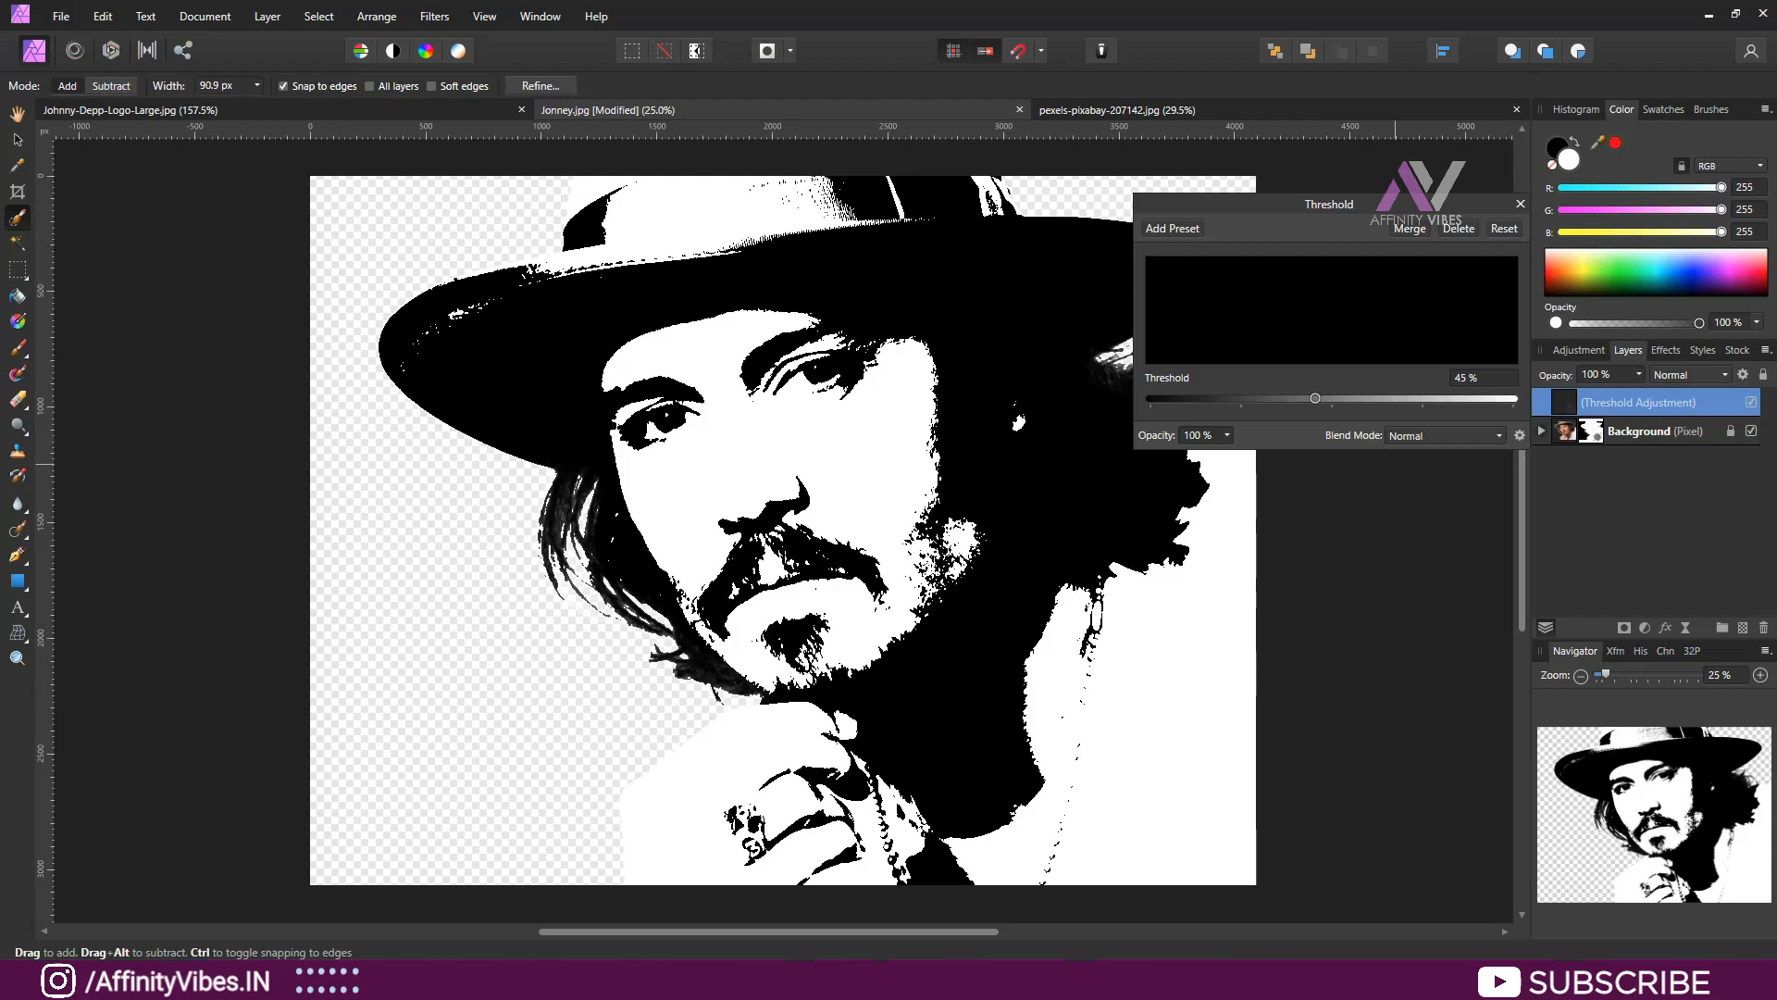
left_click(1519, 203)
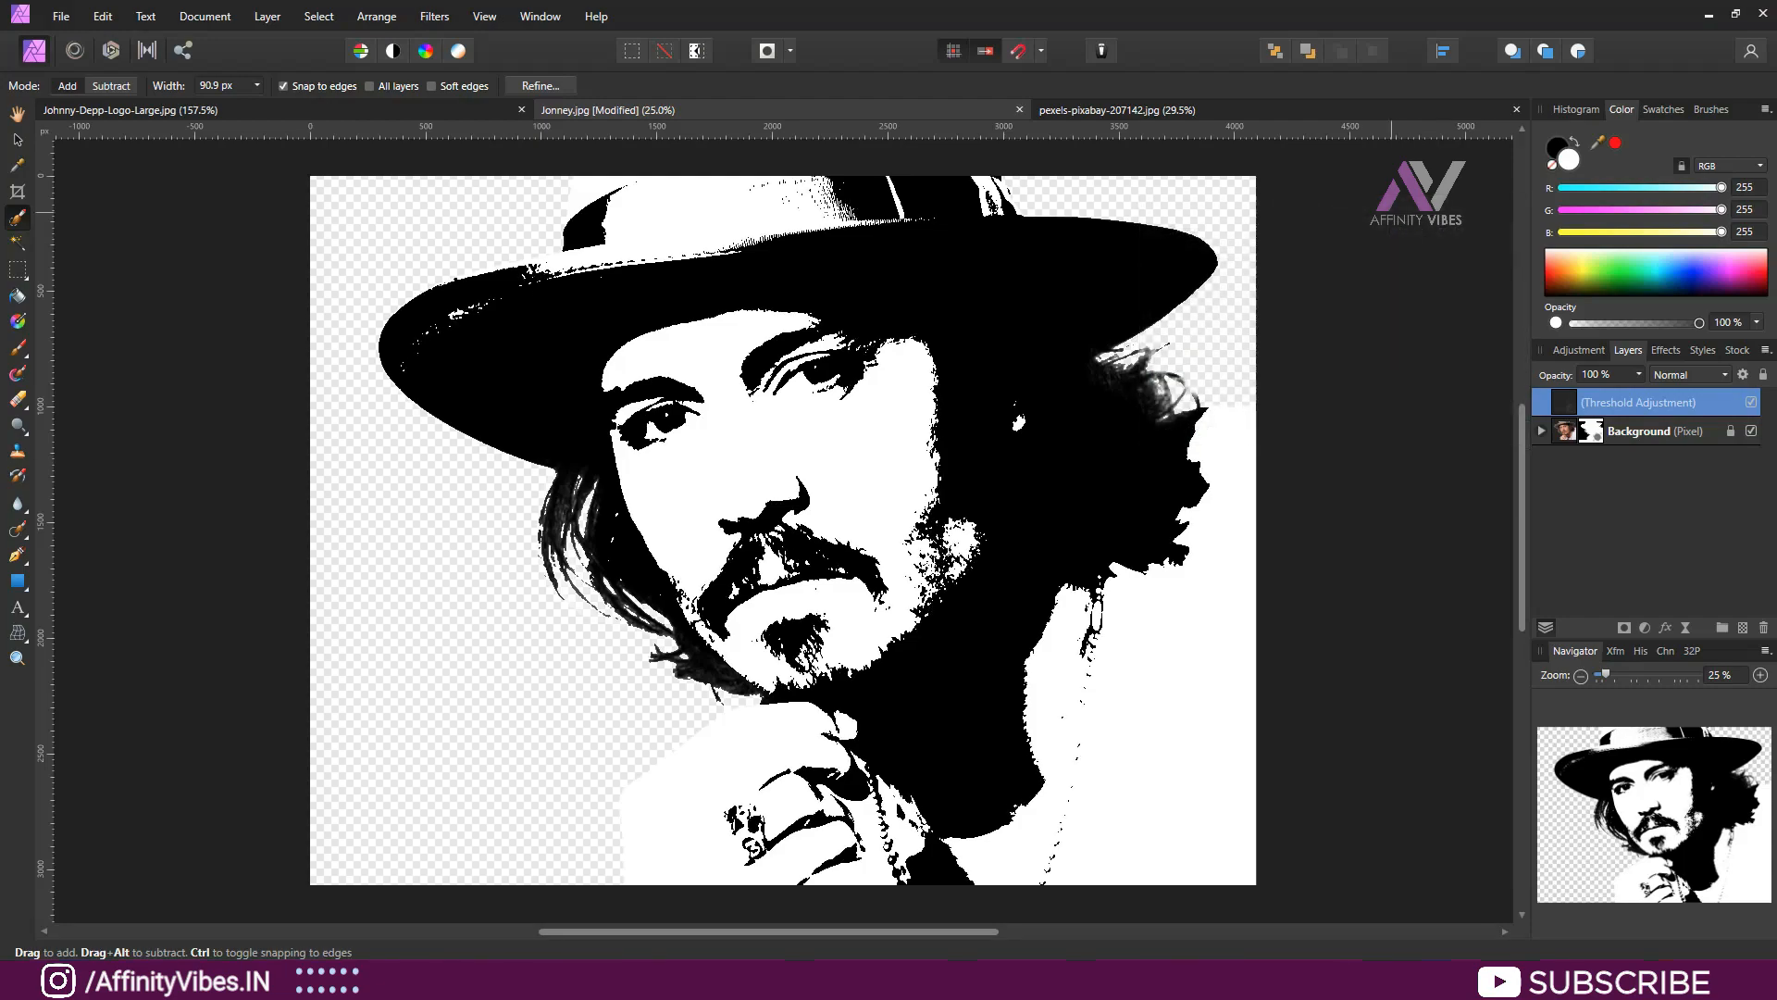
- Merge the visible layers into a new pixel layer and delete the Threshold adjustment and Background layers
left_click(1657, 432, "shift")
right_click(1656, 437)
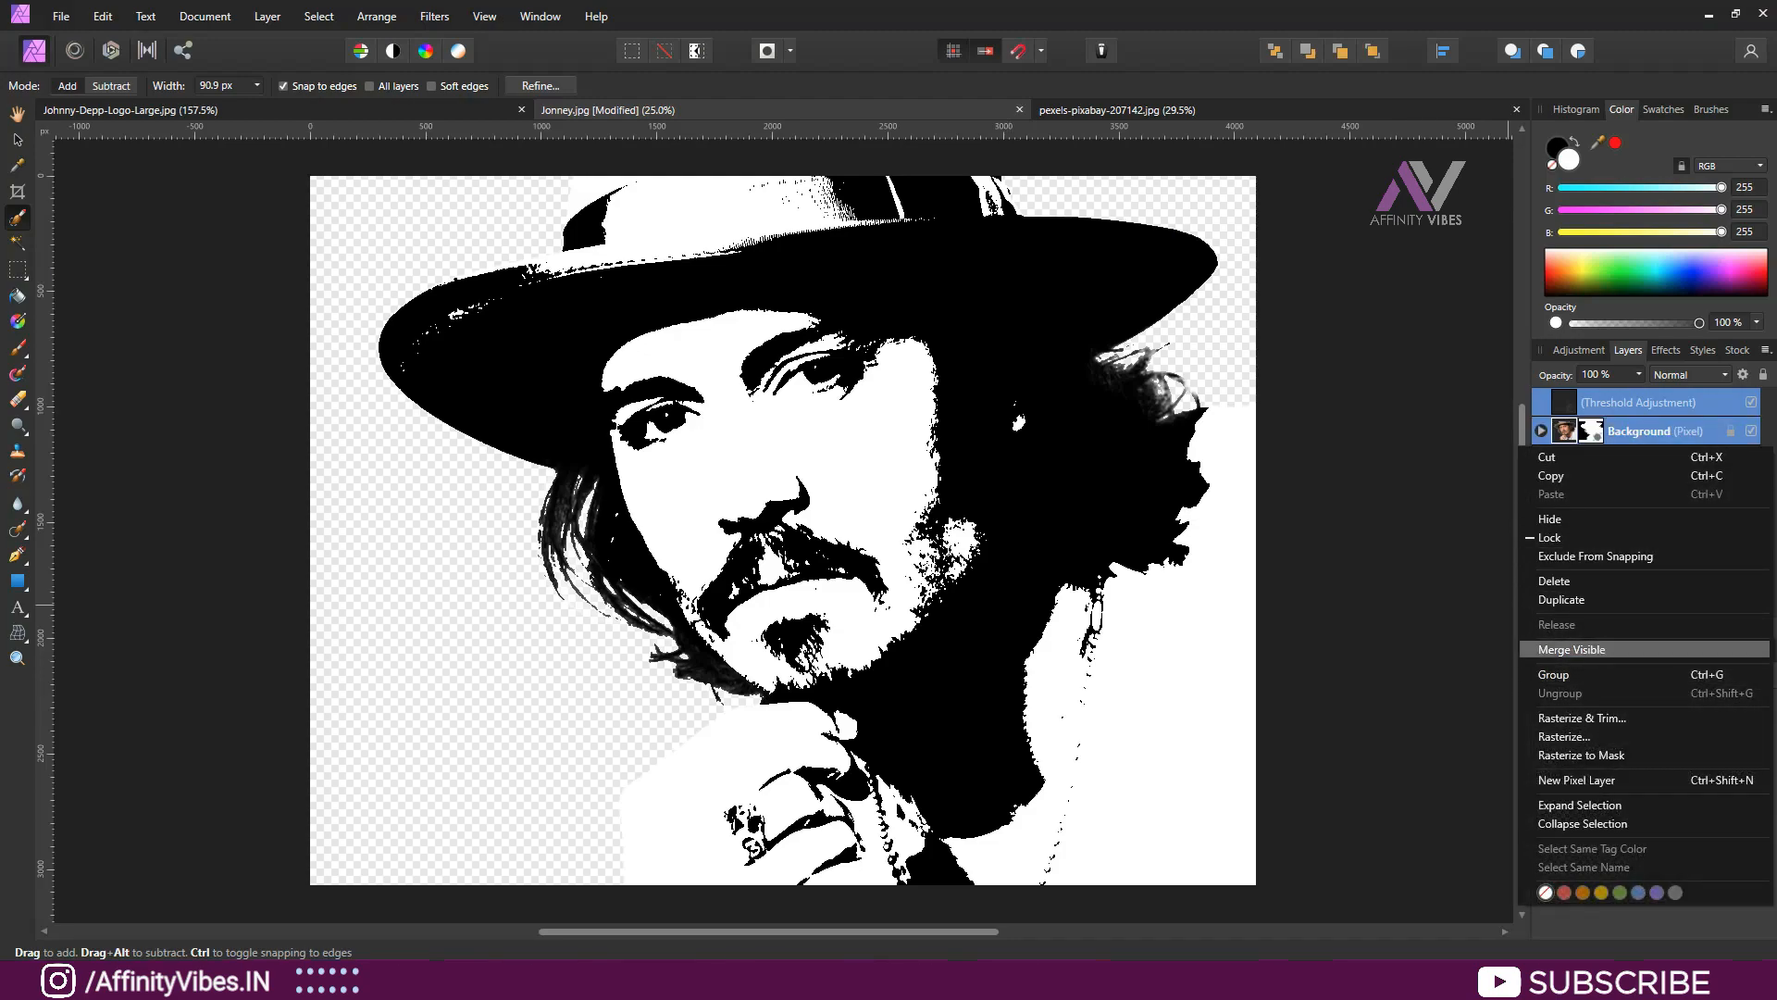
left_click(1572, 649)
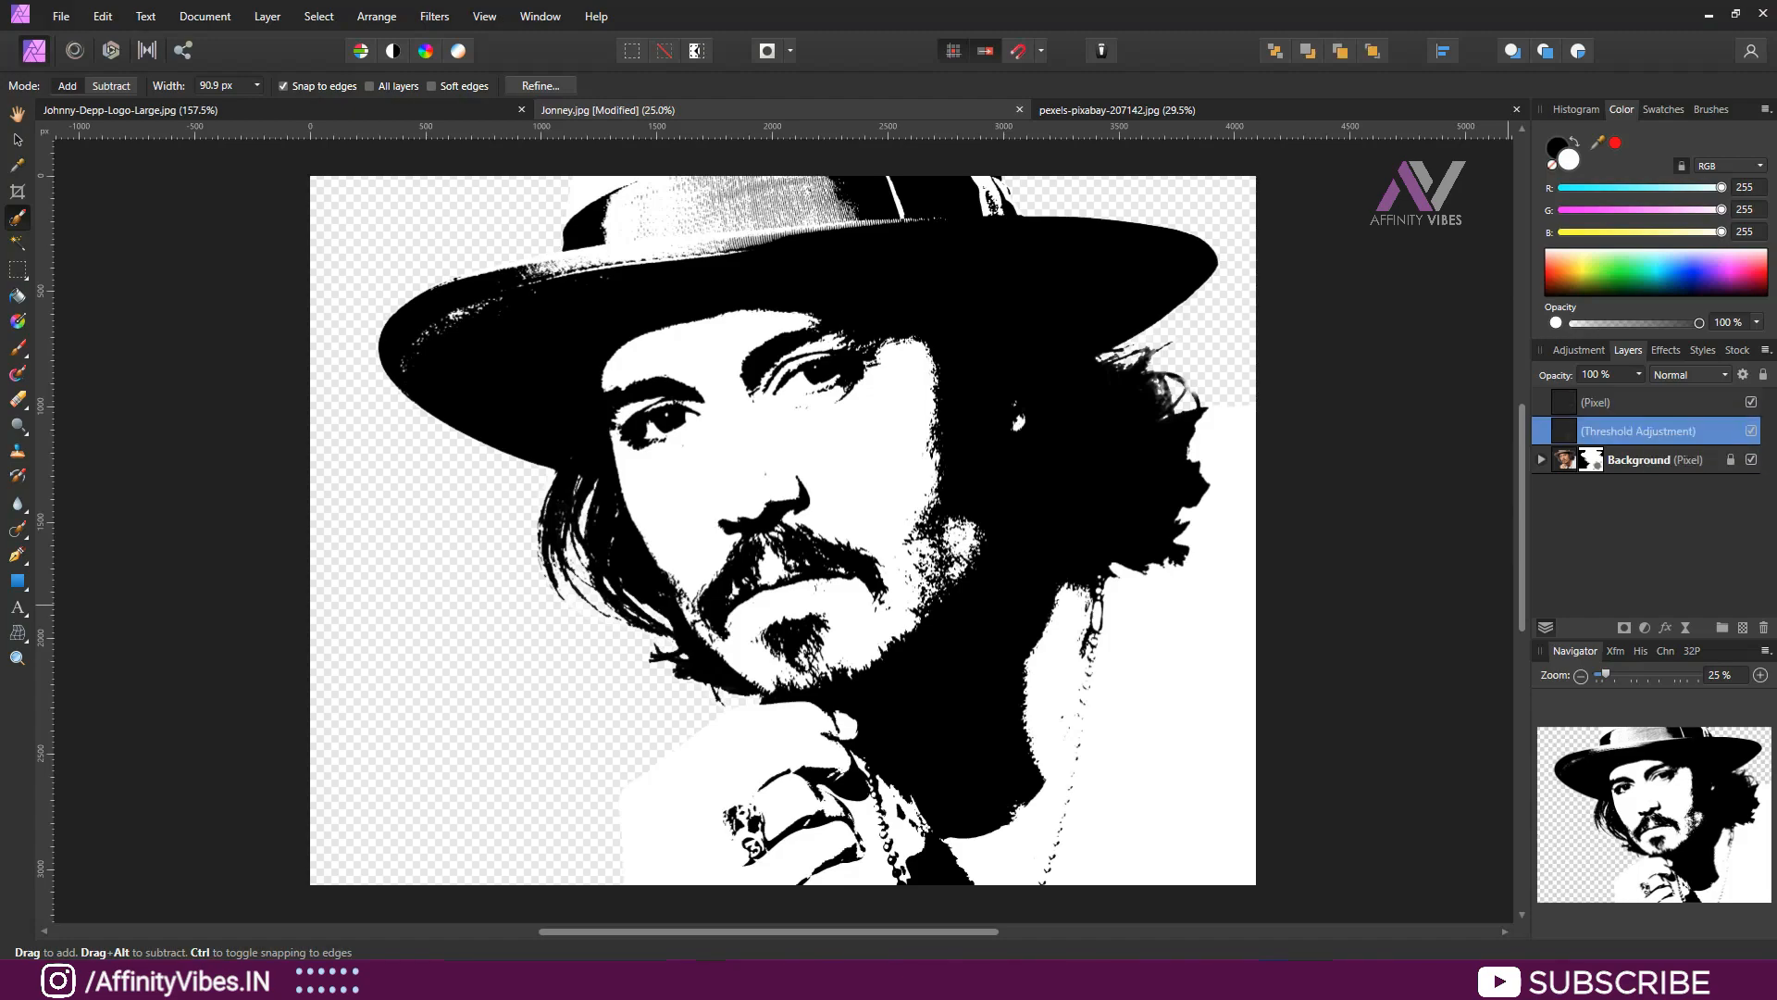
left_click(1657, 460, "shift")
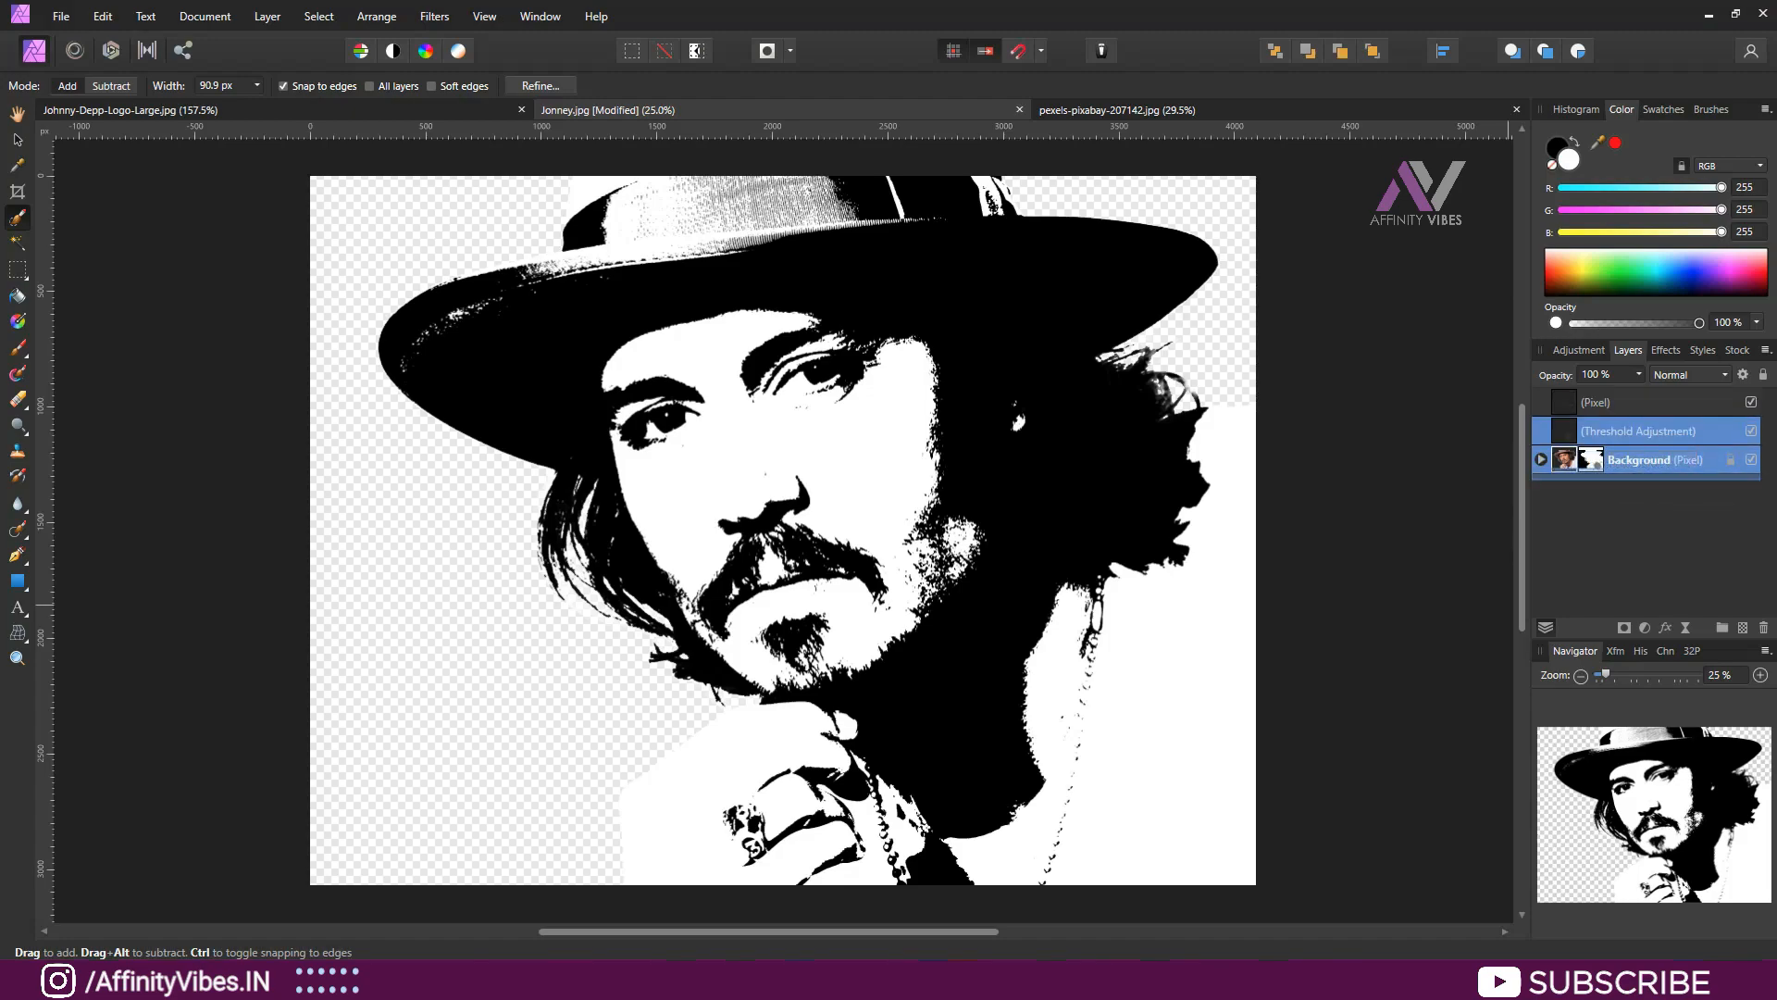
key("Delete")
key("h")
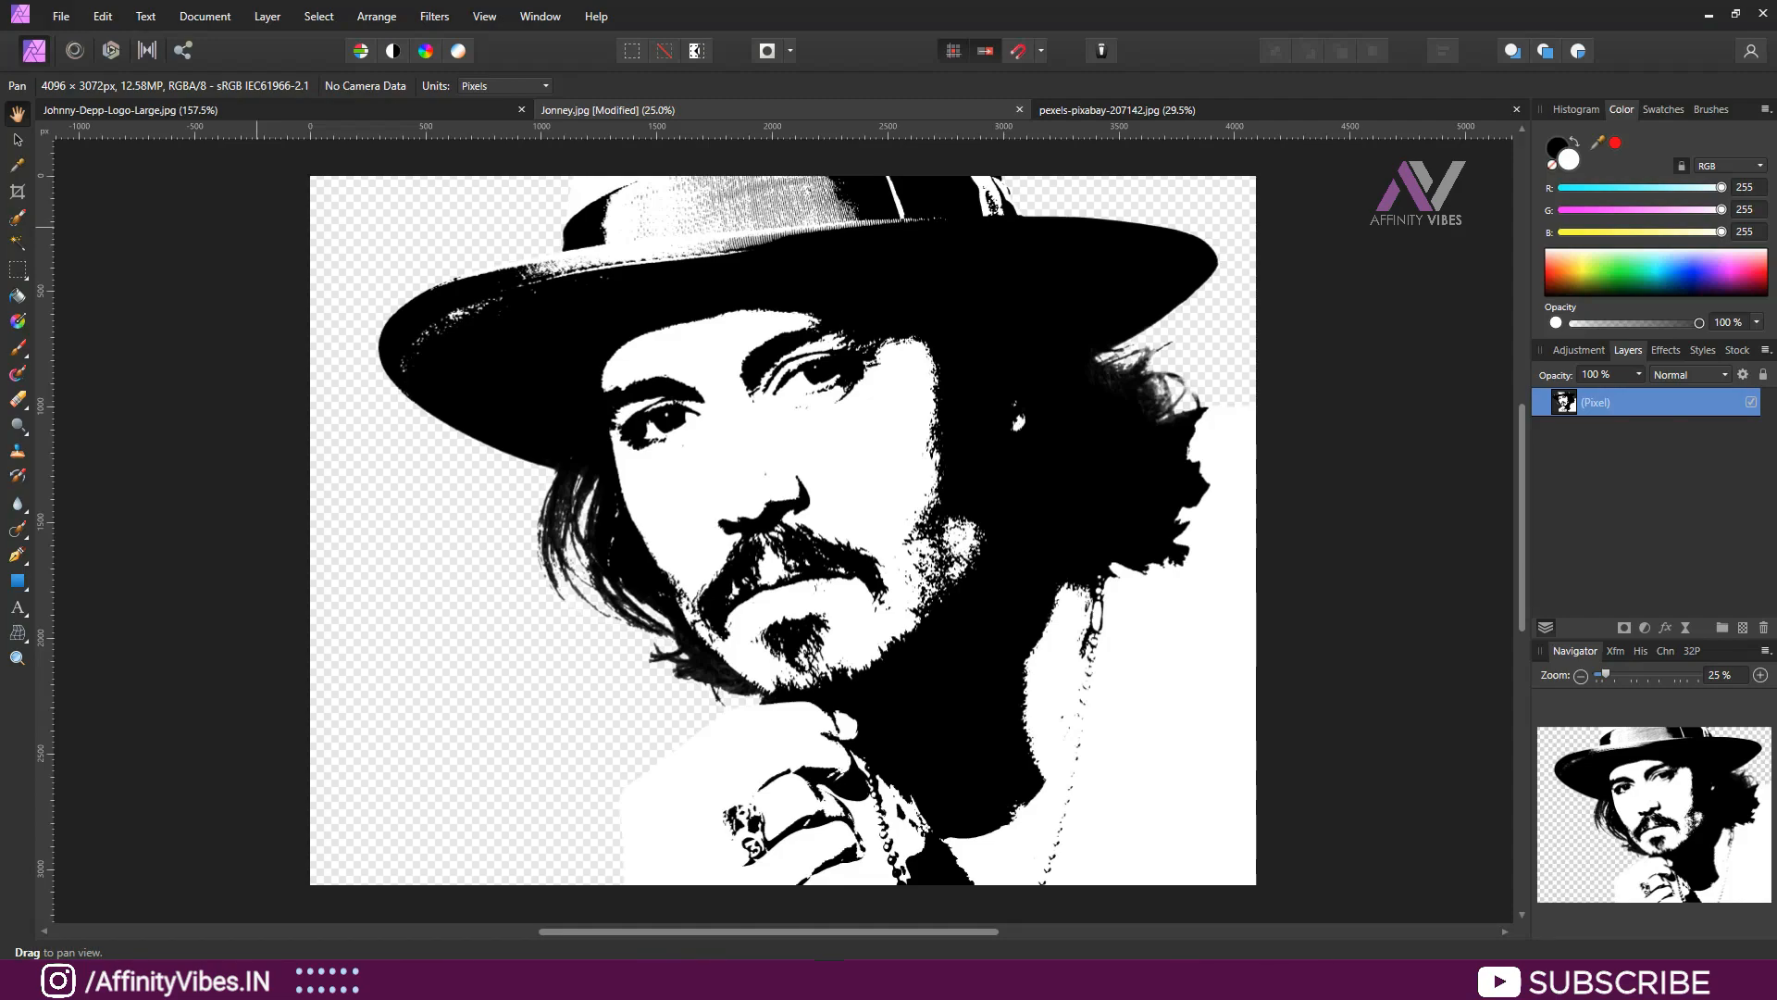
- Select the portrait's shadows by tonal range, shift them slightly with the Move tool, and cut them from the pixel layer
left_click(318, 16)
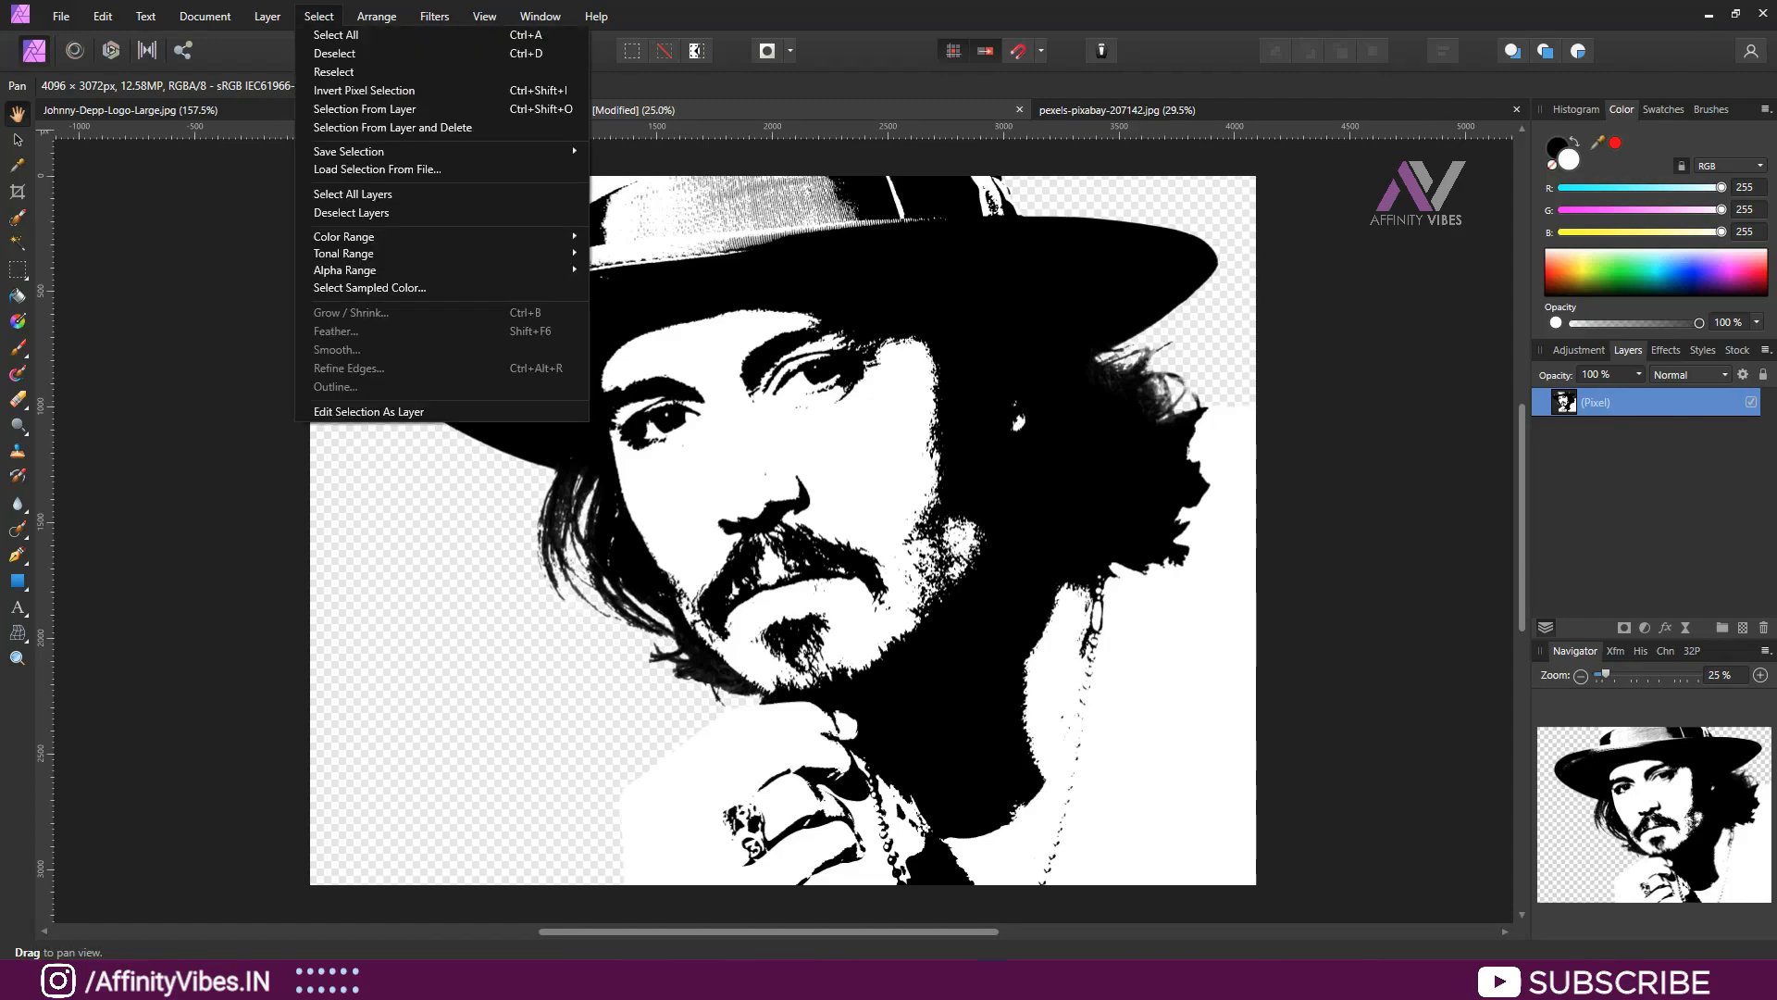
mouse_move(343, 253)
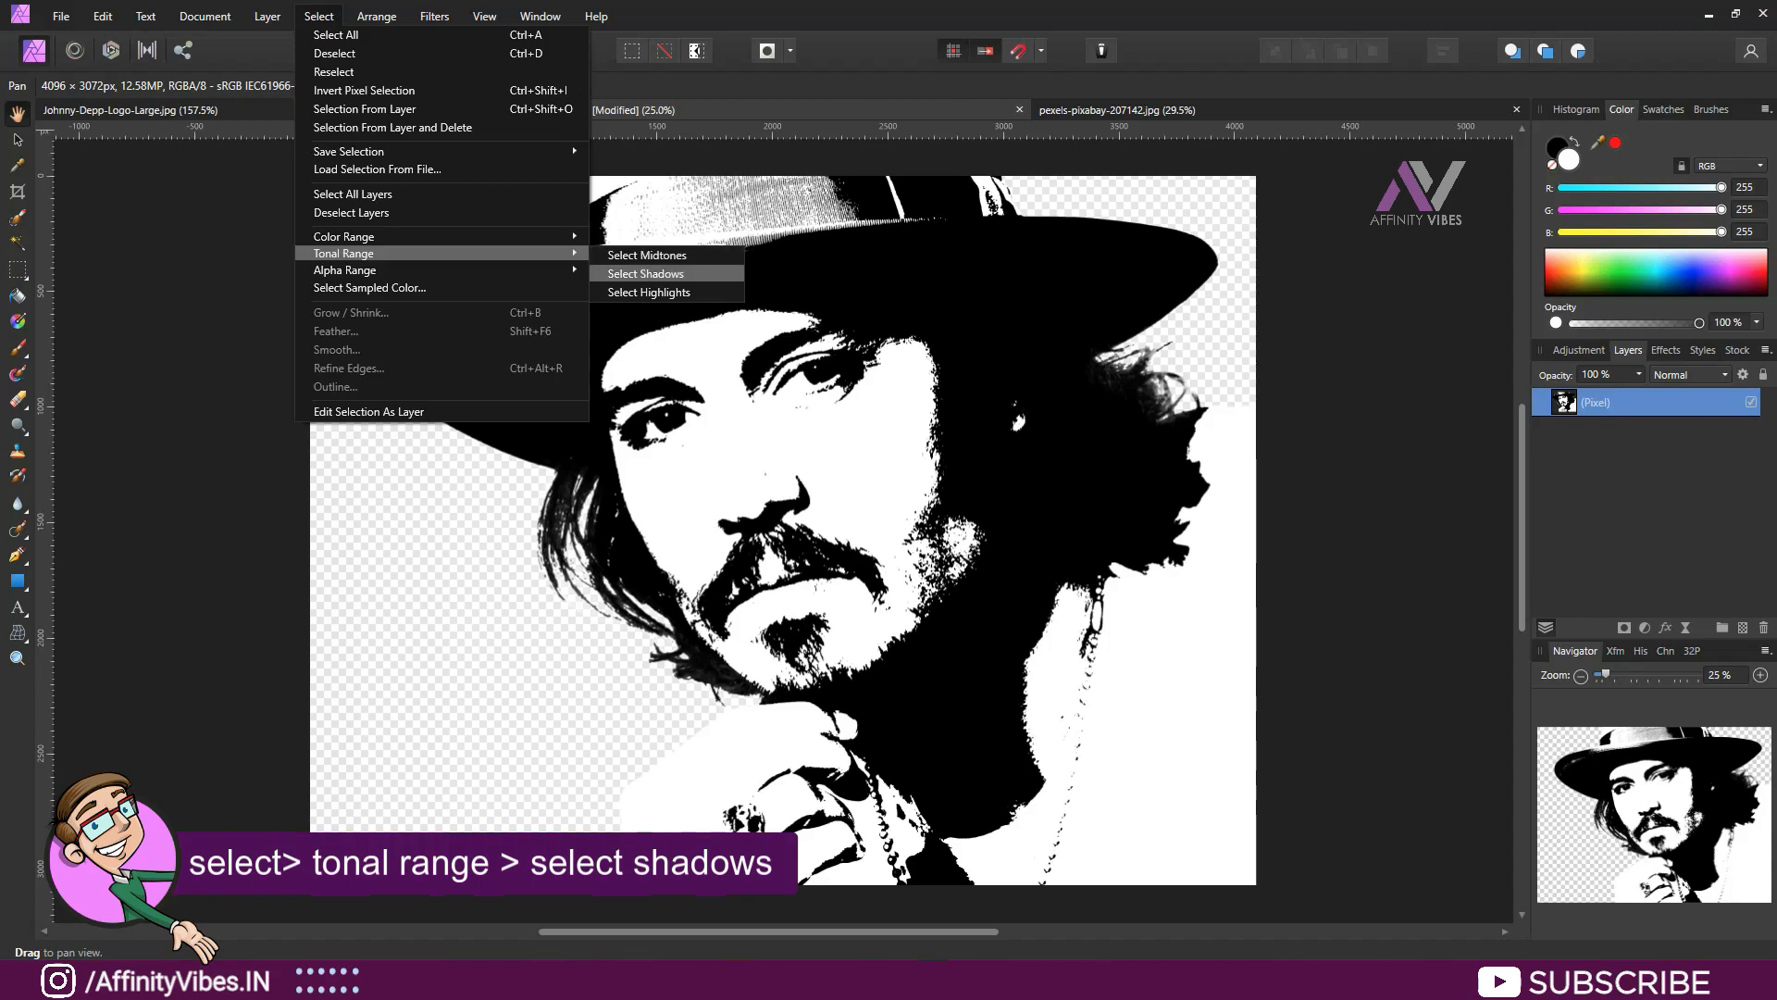
left_click(645, 273)
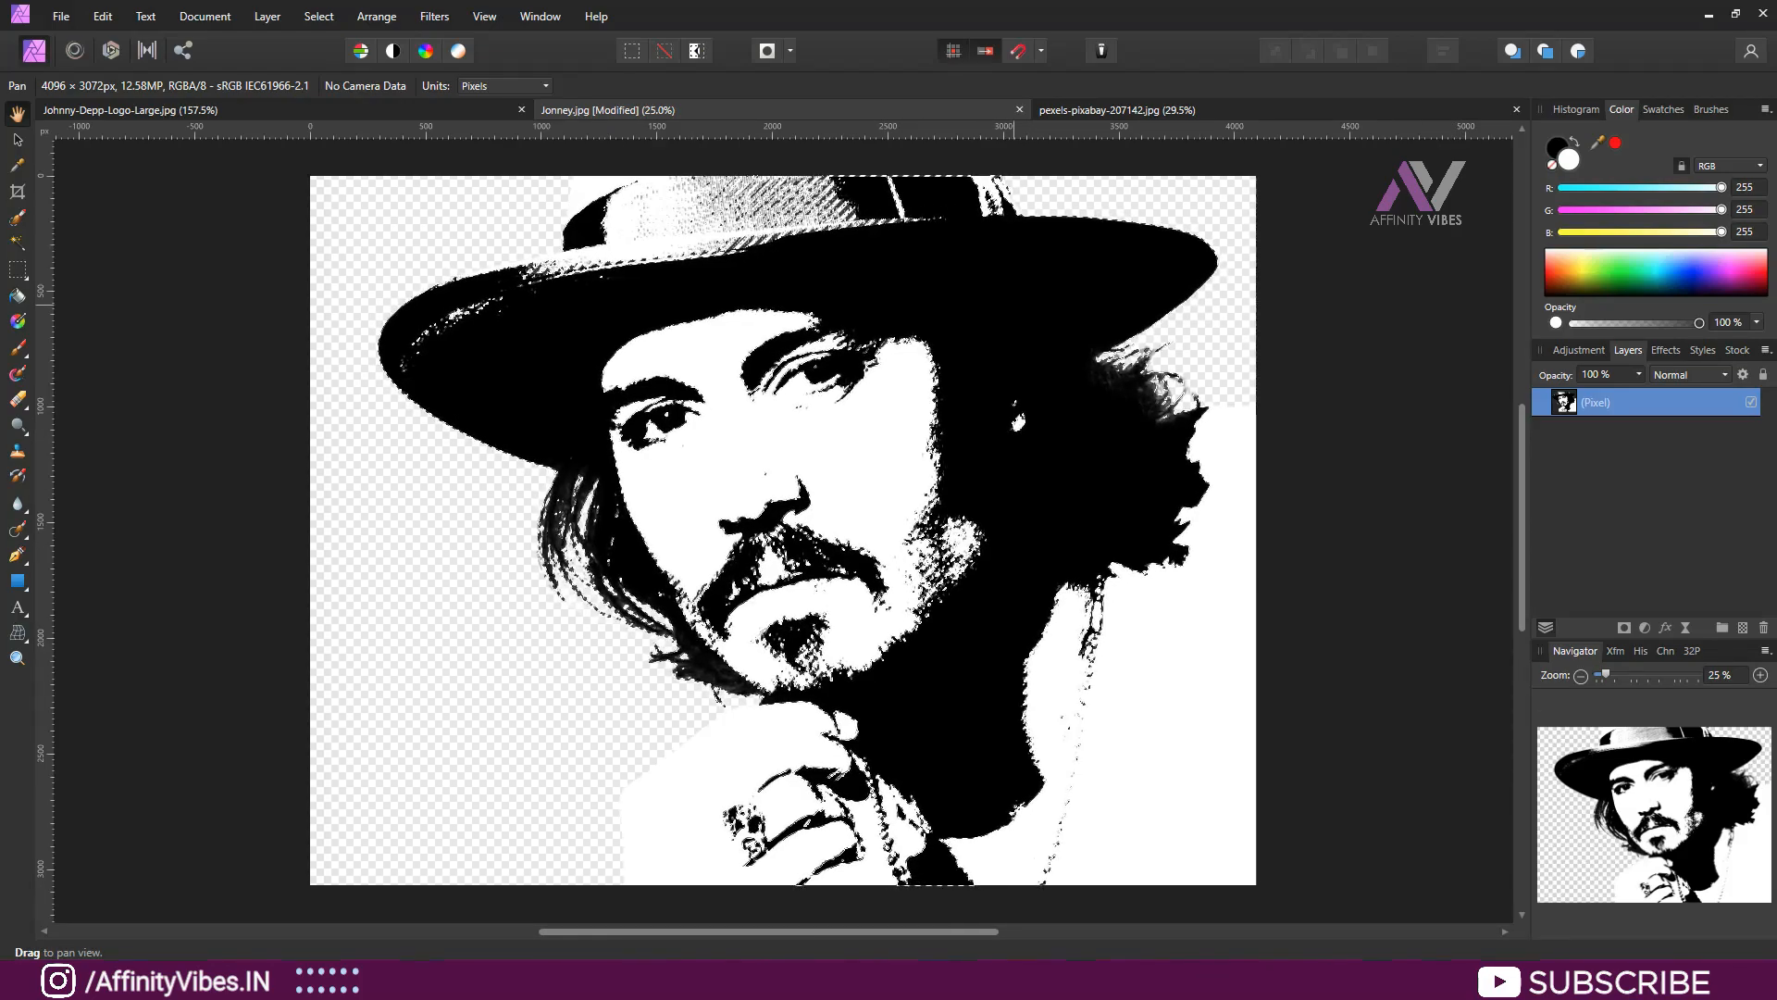
left_click(17, 141)
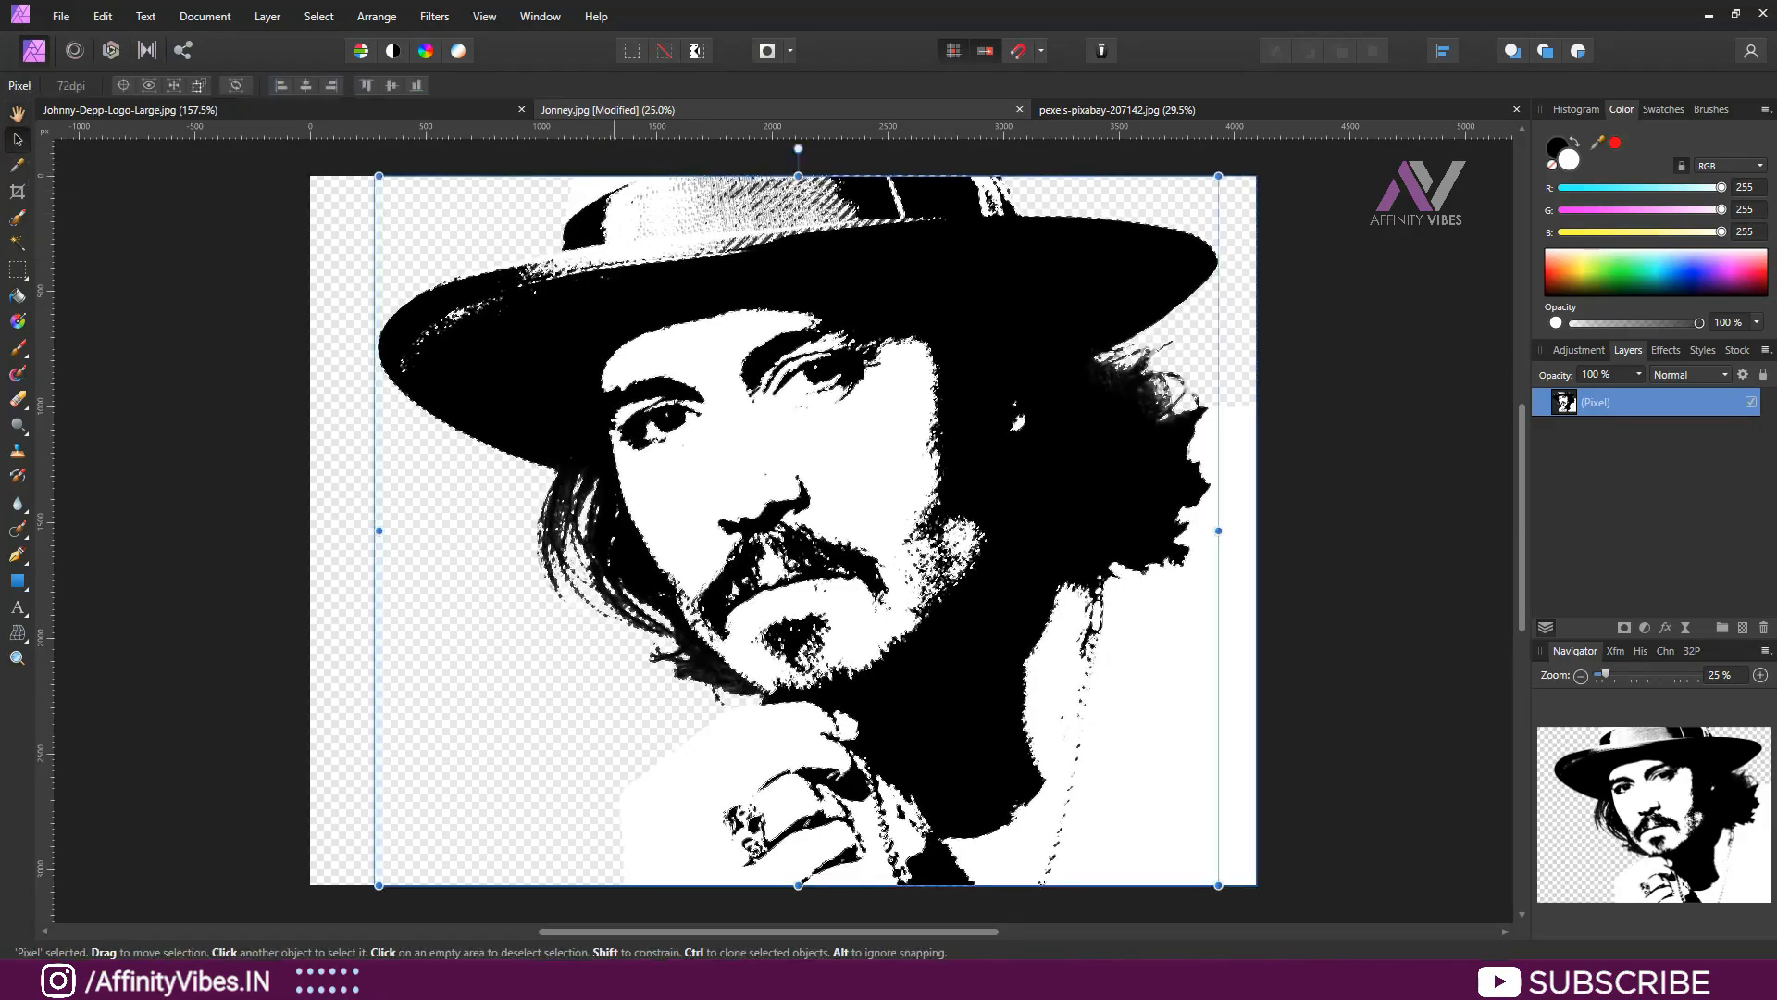
mouse_move(870, 482)
left_mouse_down()
mouse_move(770, 532)
mouse_move(544, 555)
mouse_move(694, 543)
mouse_move(856, 491)
left_mouse_up()
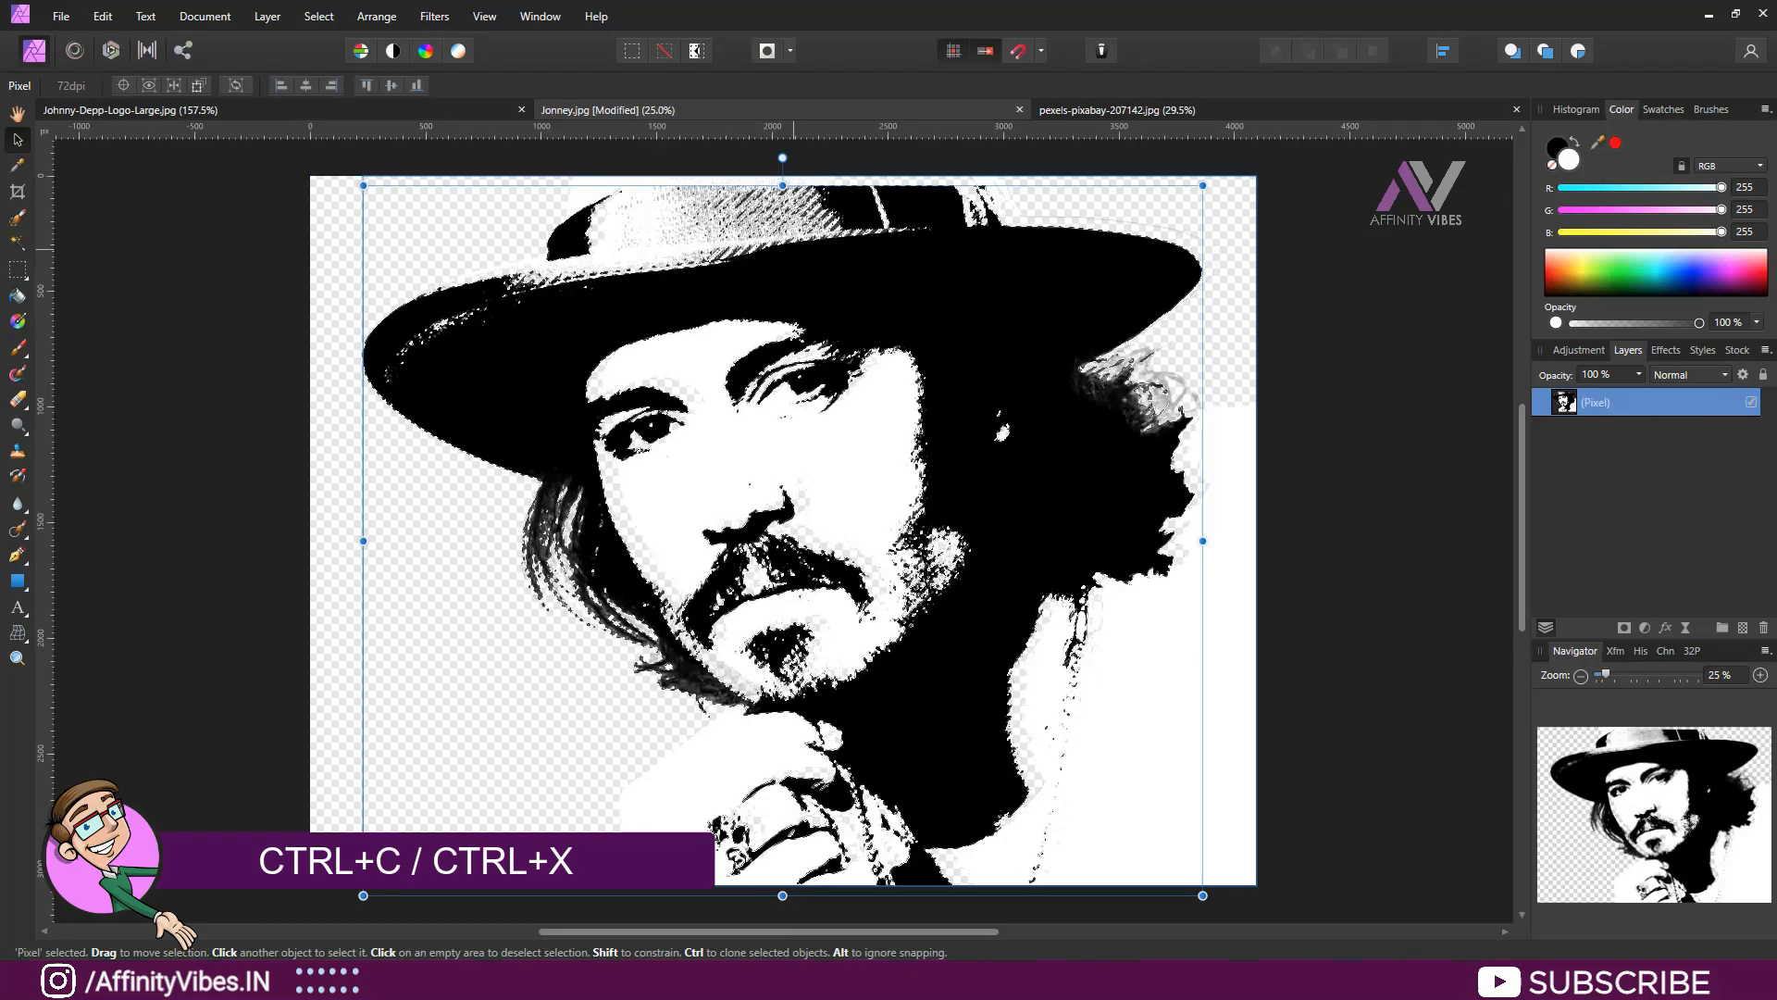
key("ctrl+x")
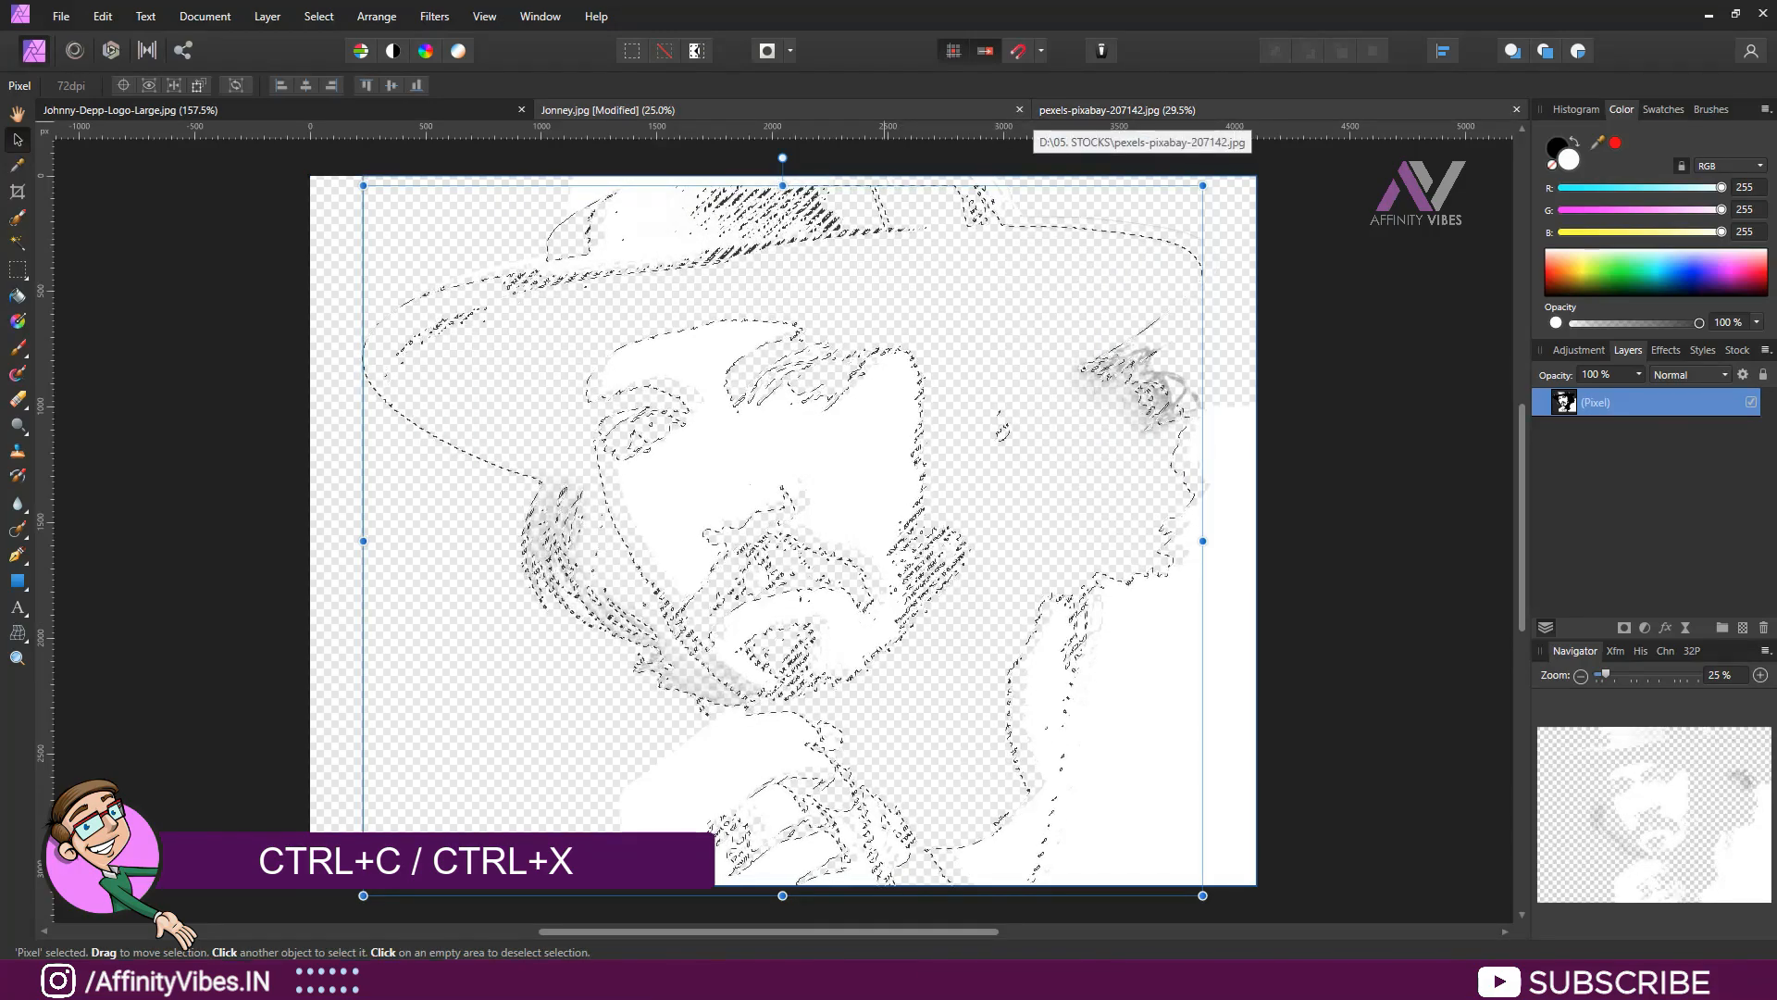
- Paste the cut portrait shadows into the brick wall image pexels-pixabay-207142.jpg and close the Jonney.jpg document
left_click(1115, 110)
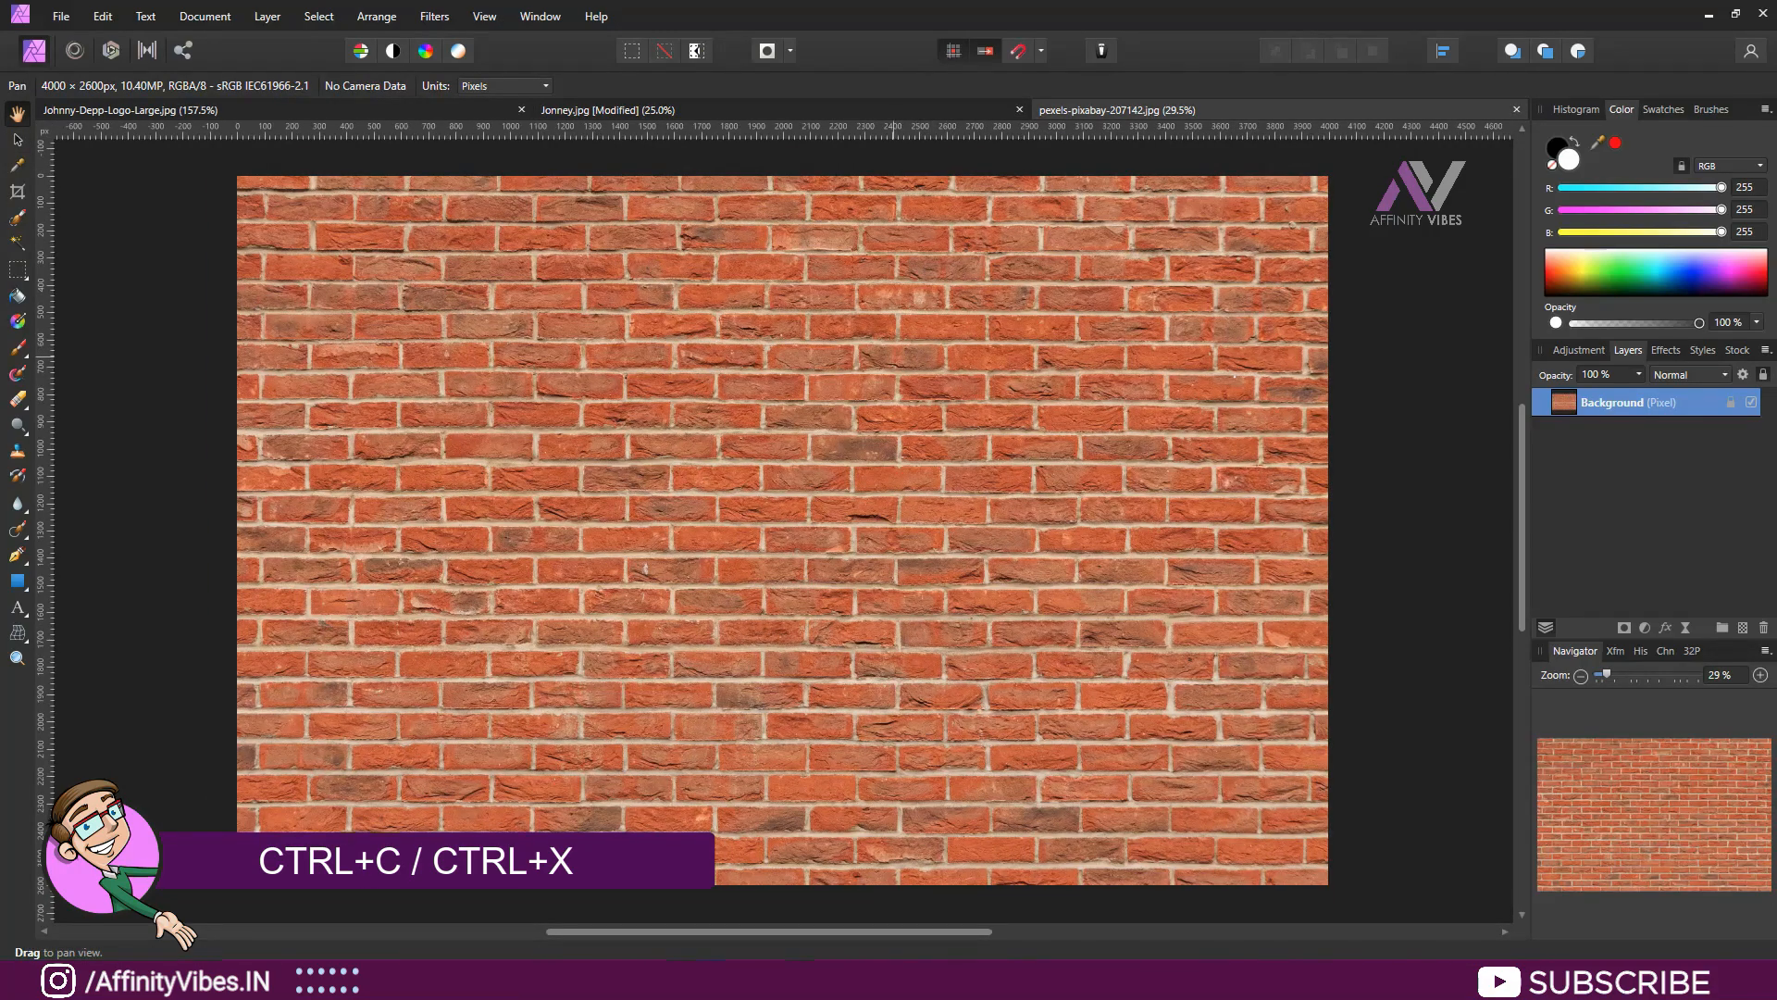
key("ctrl+minus")
key("ctrl+minus")
key("ctrl+v")
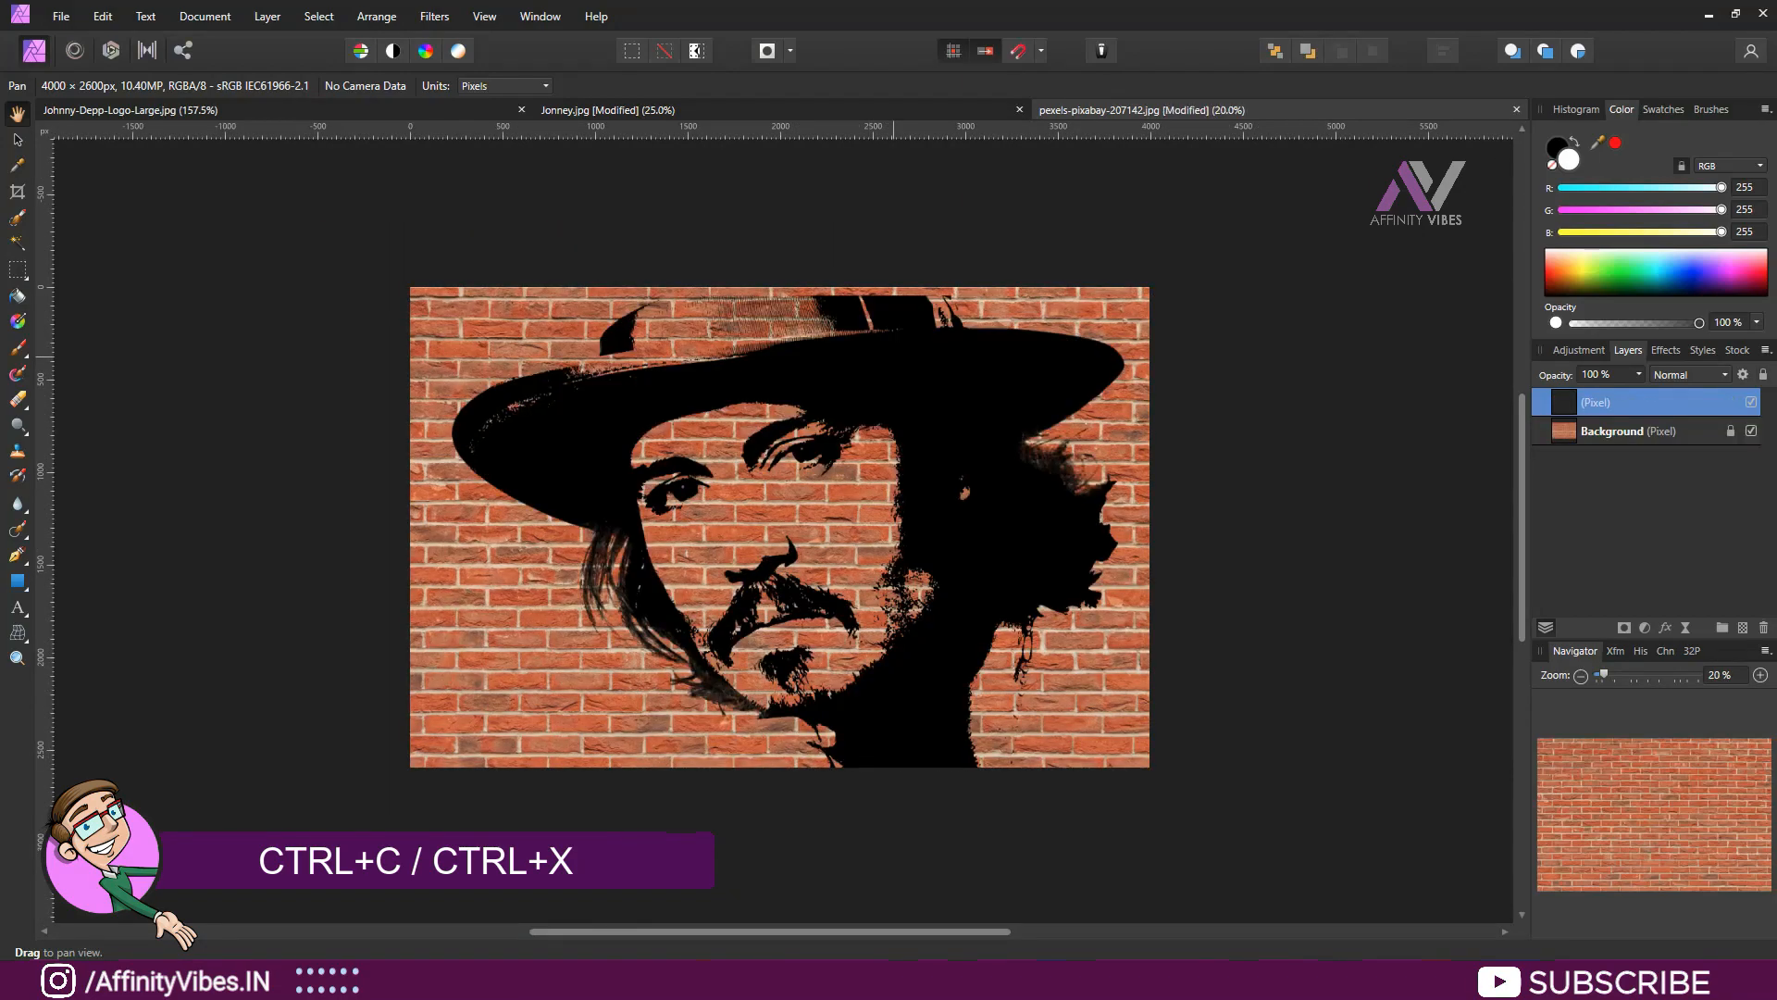
left_click(1019, 110)
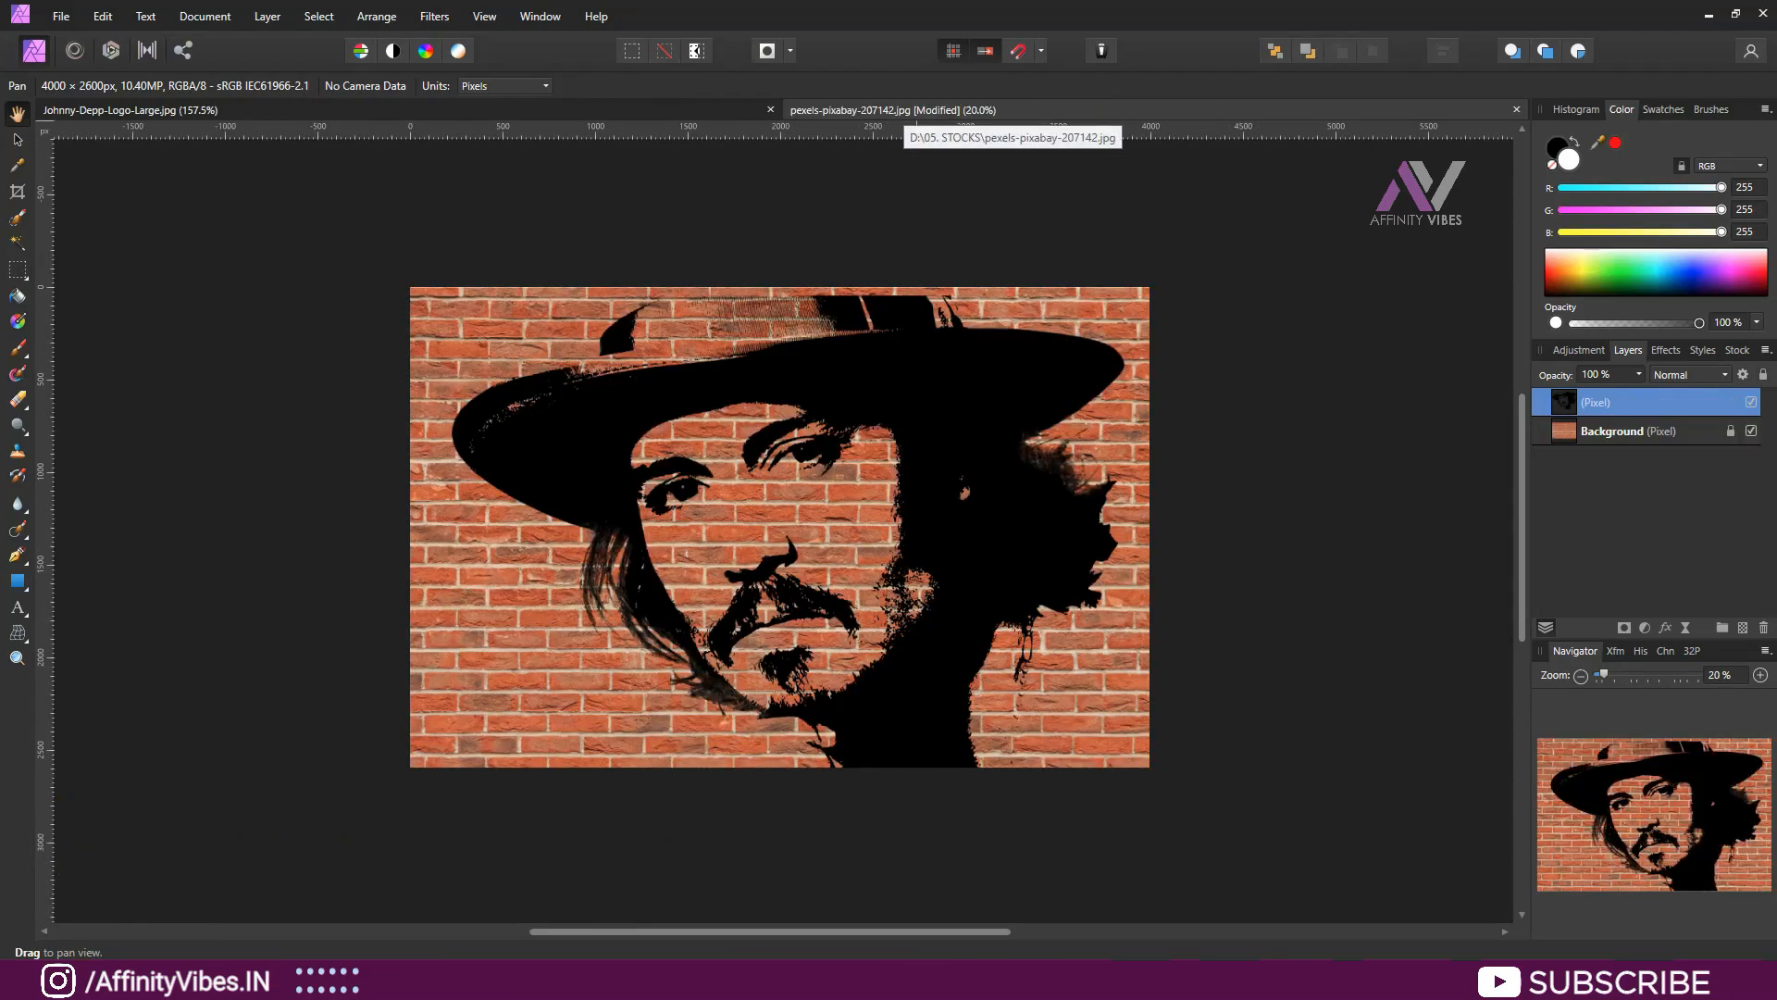
- Move the pasted portrait slightly up and right until the hat brim reaches the brick wall's right edge
key("ctrl+plus")
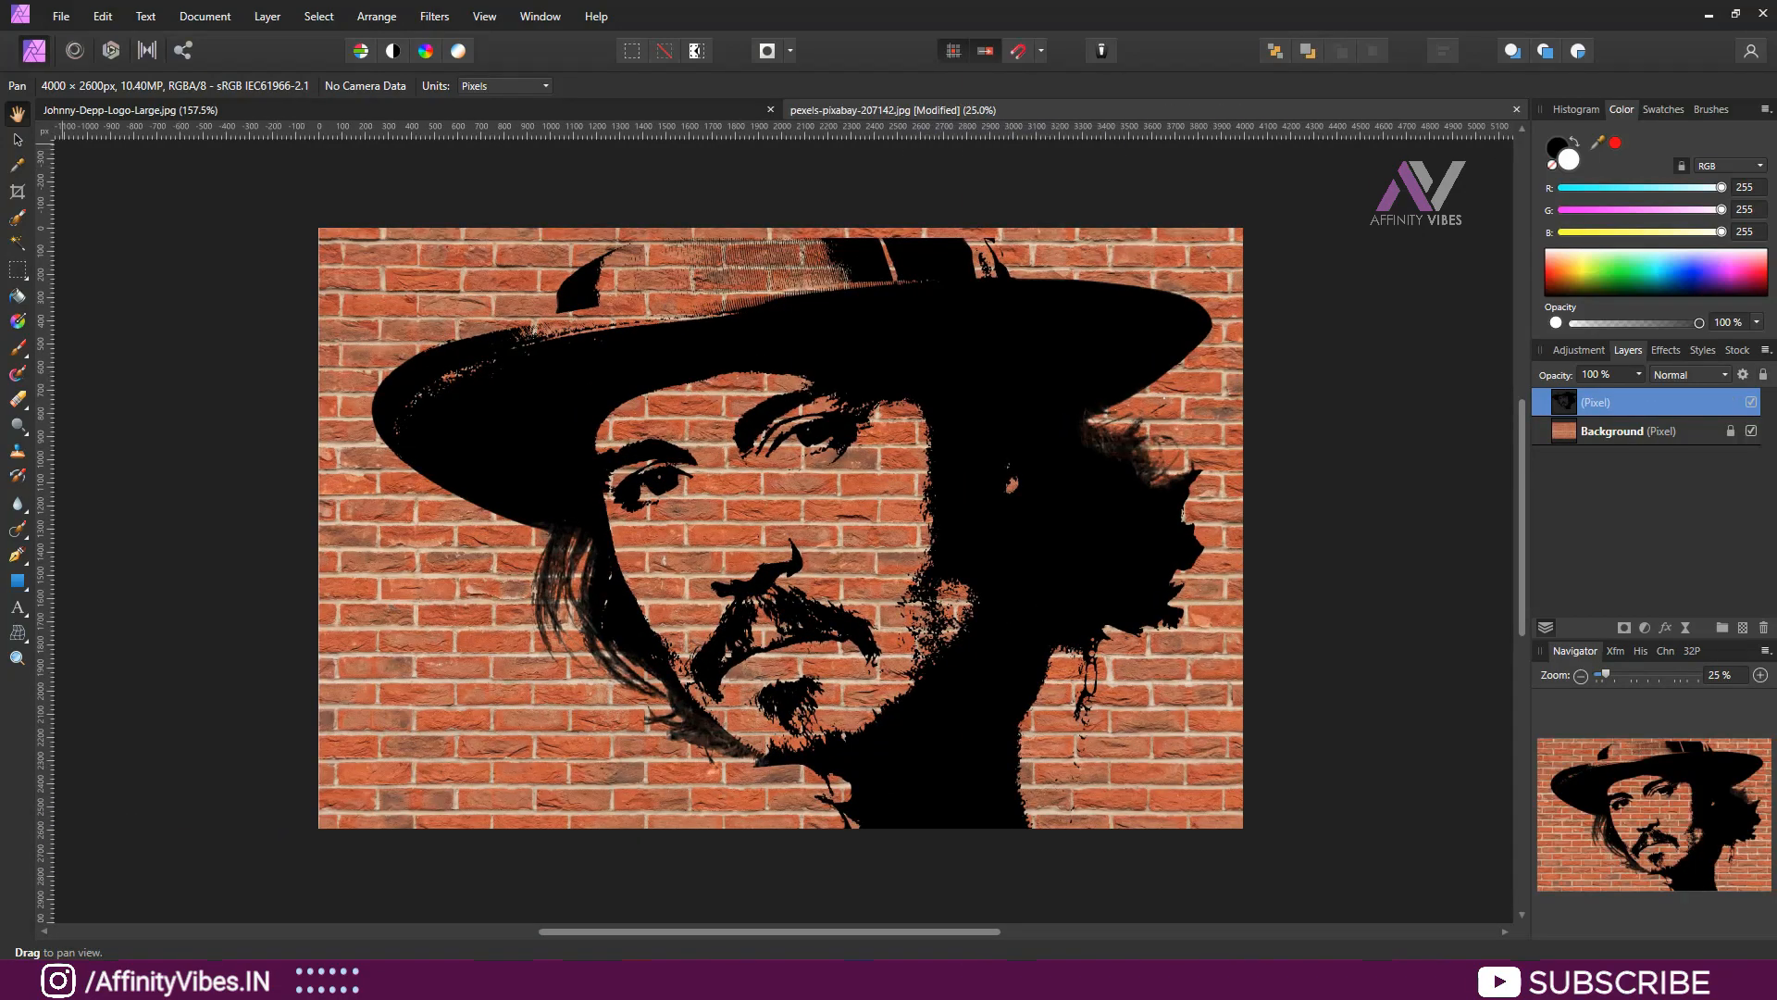
left_click(17, 140)
left_click_drag(740, 310, 771, 298)
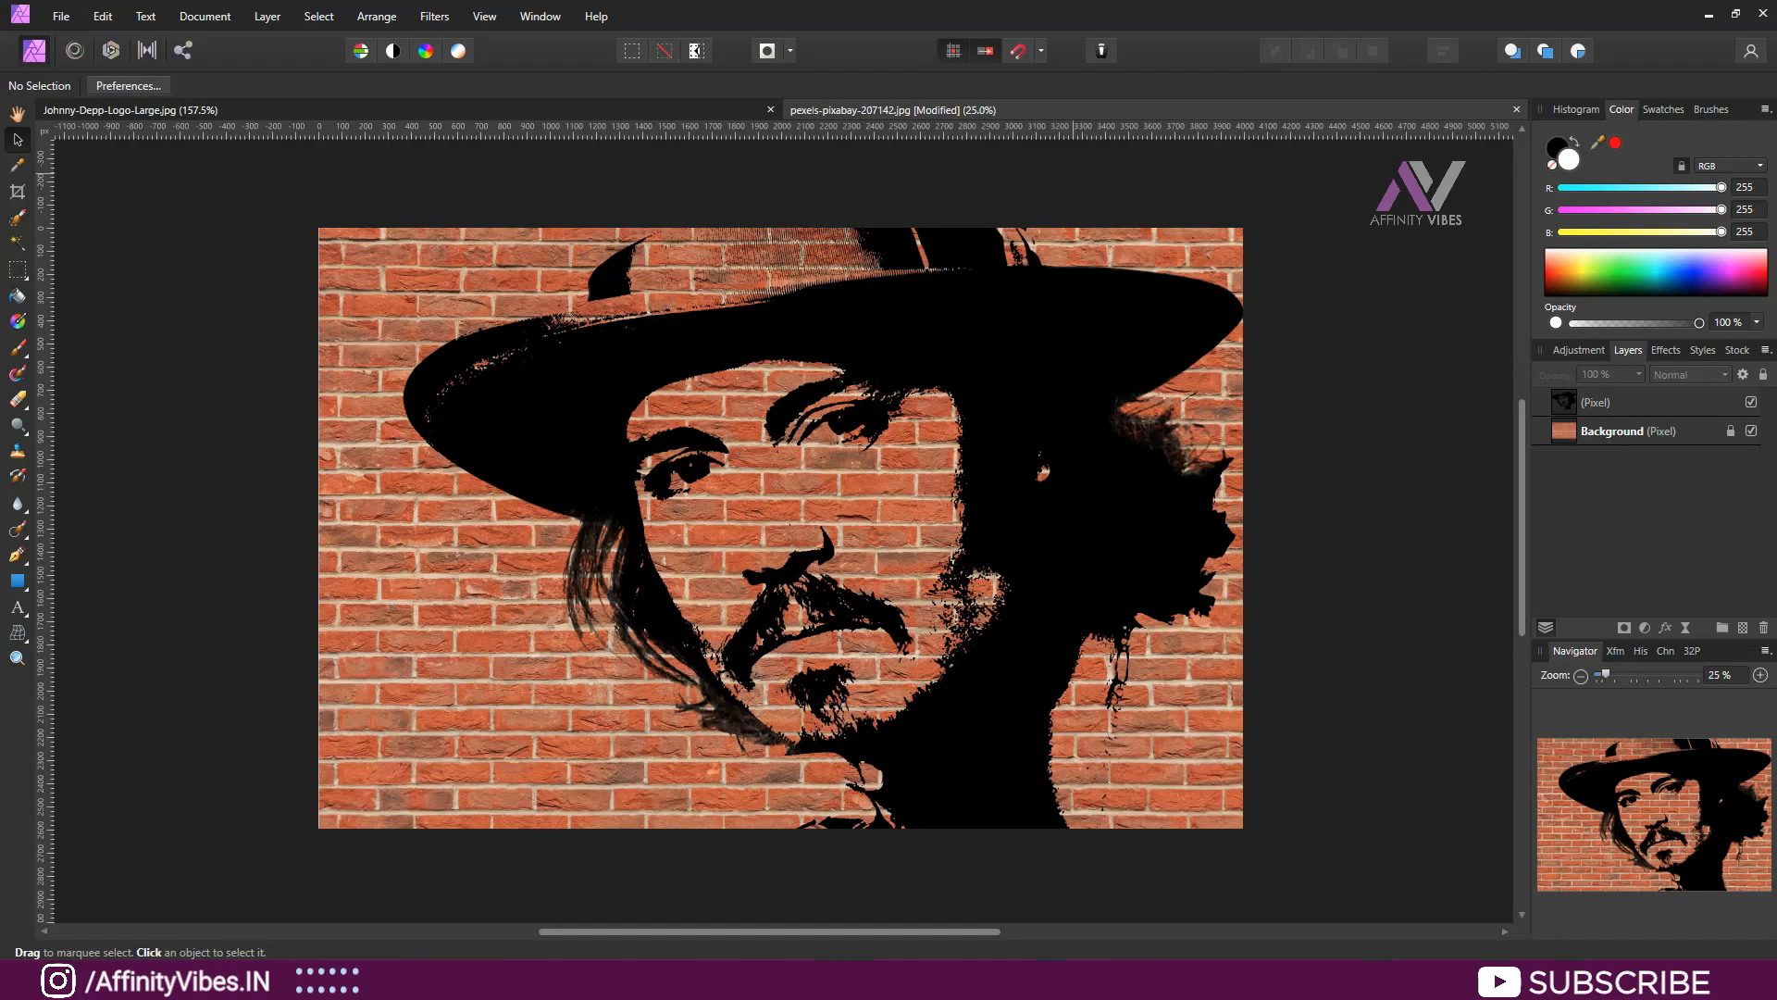
- Add a Threshold adjustment to Johnny-Depp-Logo-Large.jpg and lower it until the bandana, swords and all lettering turn white
left_click(176, 110)
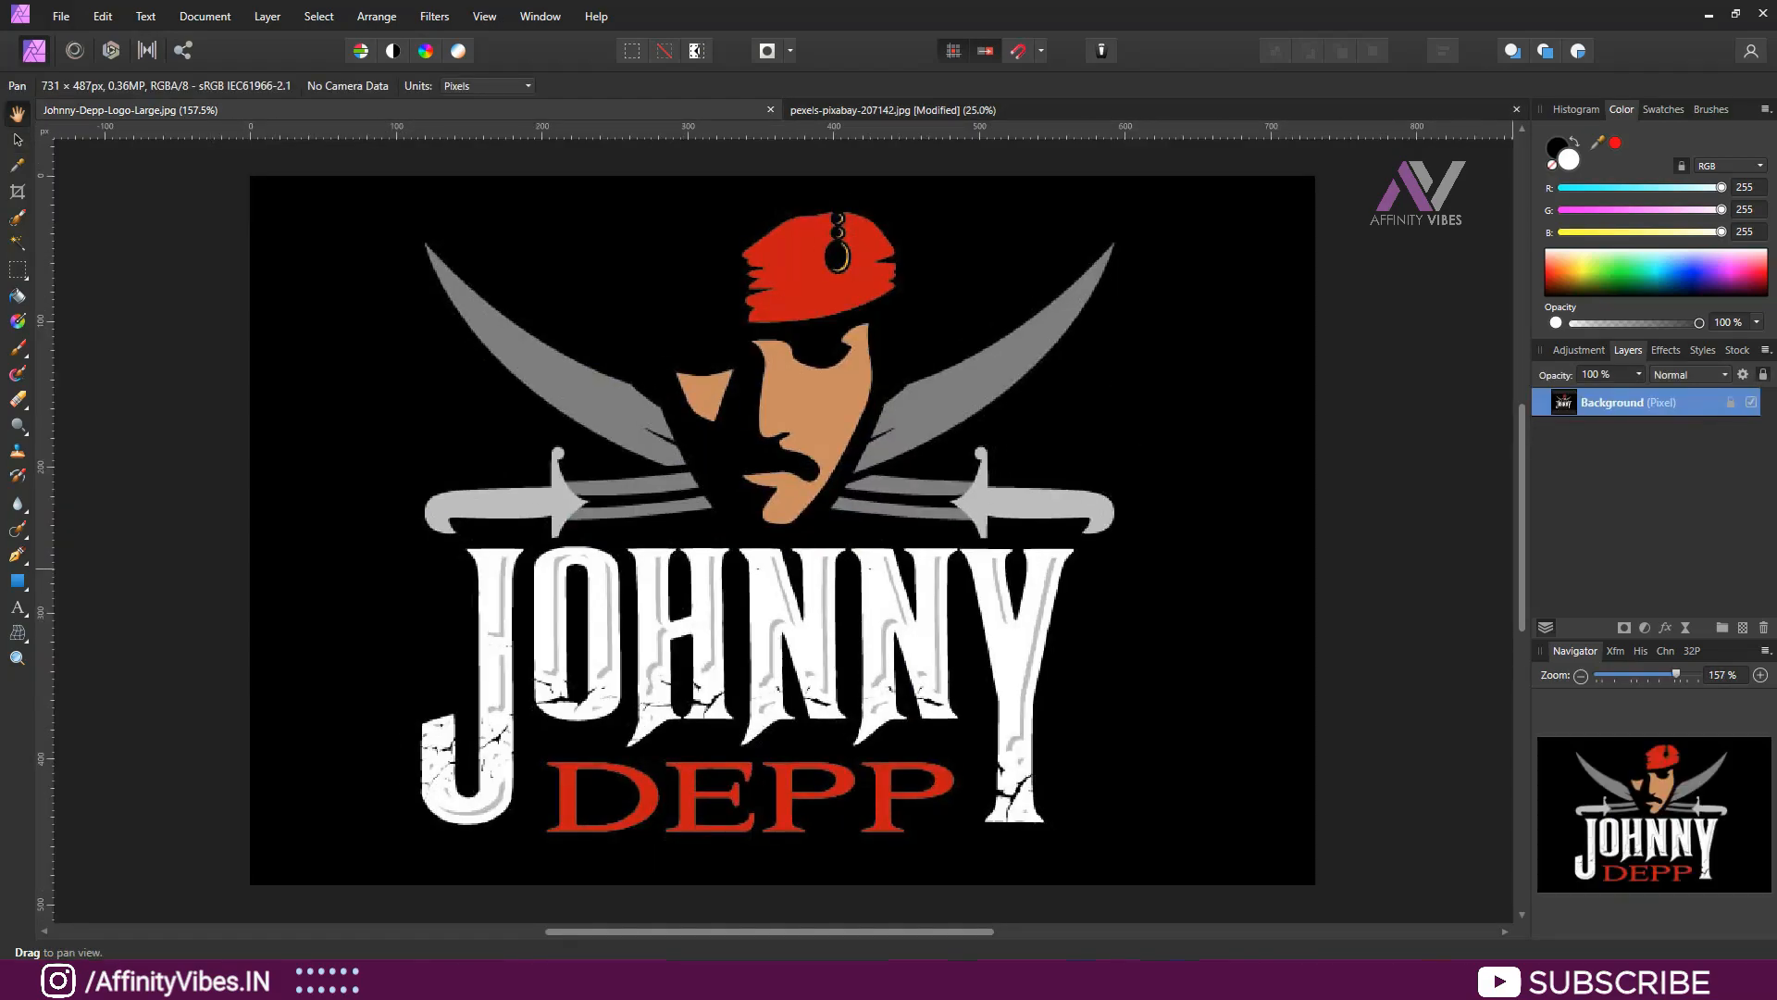
left_click(1644, 628)
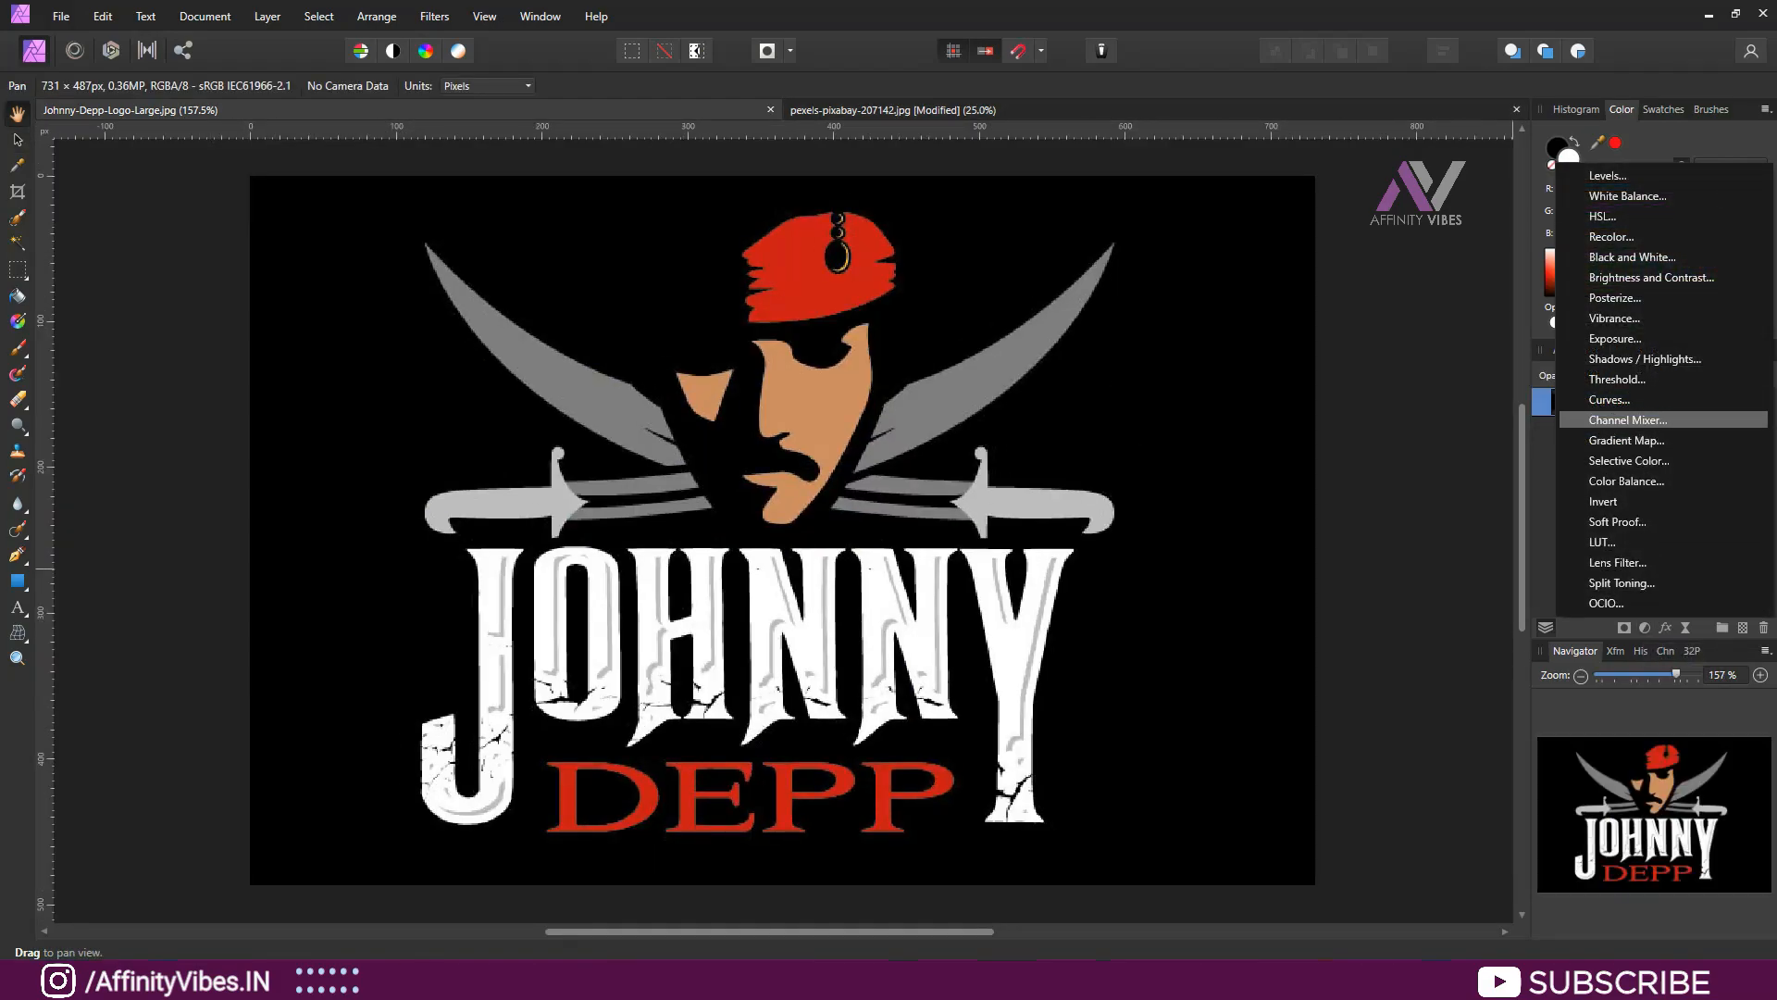
left_click(1616, 378)
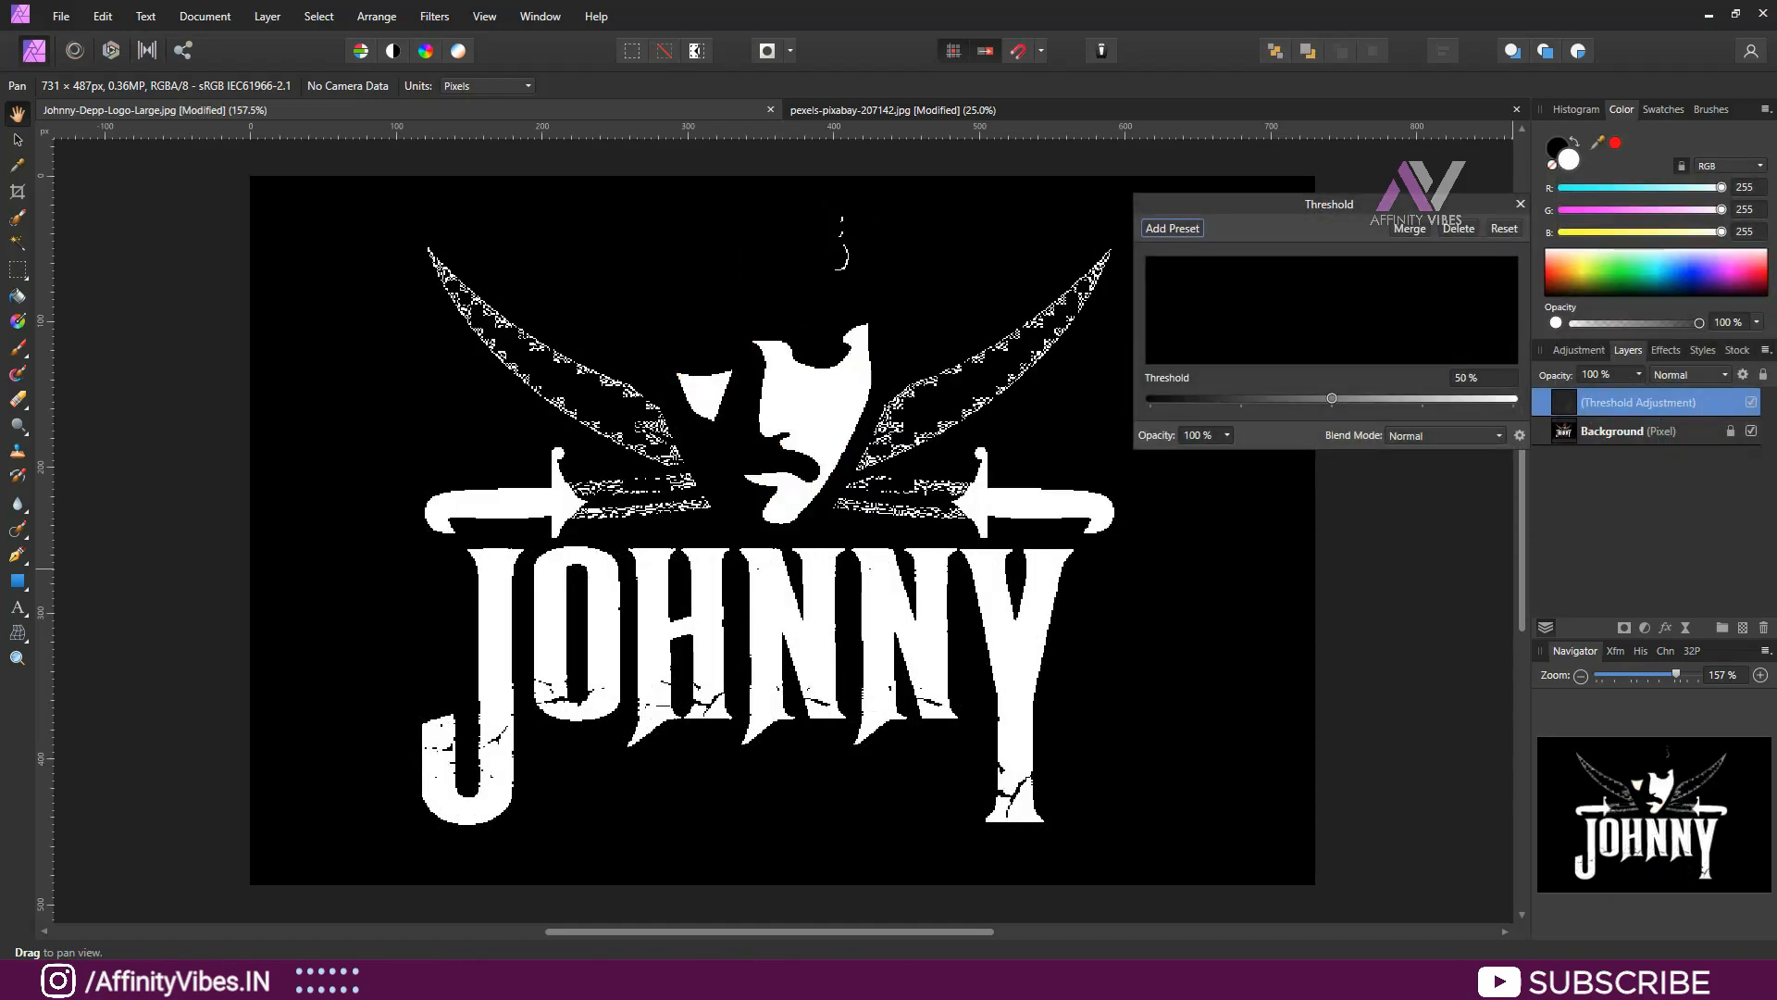
left_click_drag(1333, 398, 1181, 398)
left_click(1519, 204)
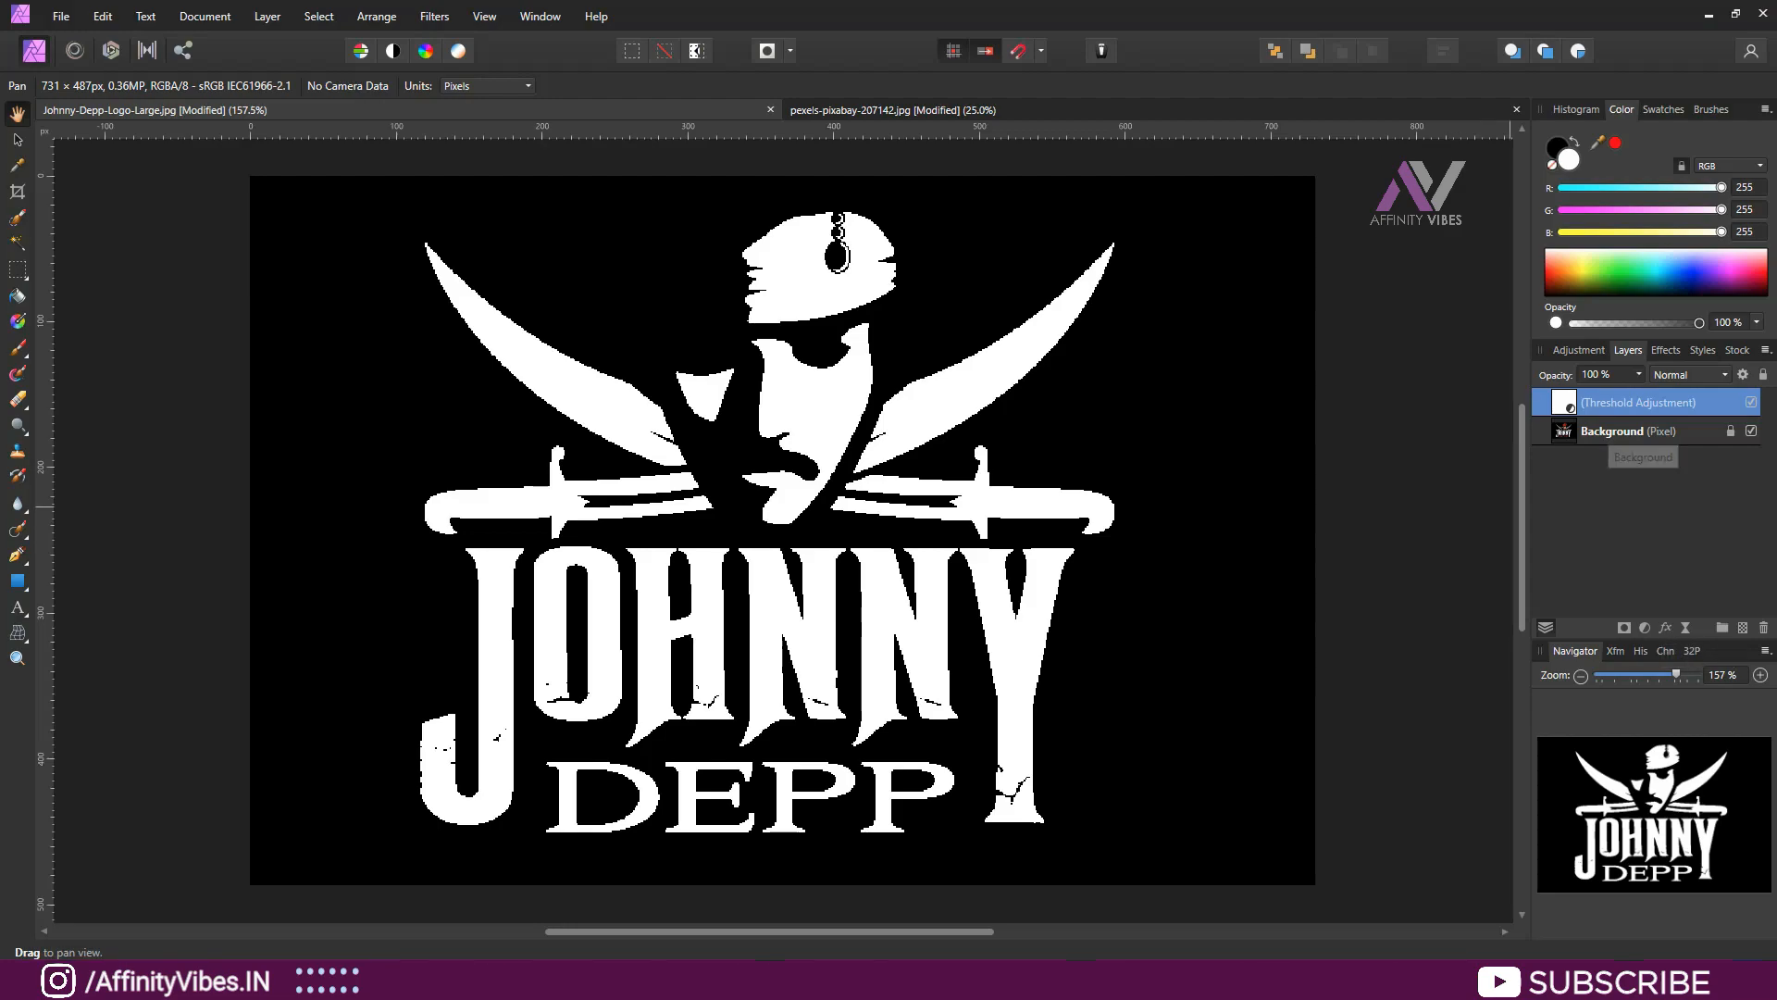
- Merge the logo's visible layers into a new pixel layer and delete the Threshold adjustment and Background layers
left_click(1615, 431, "shift")
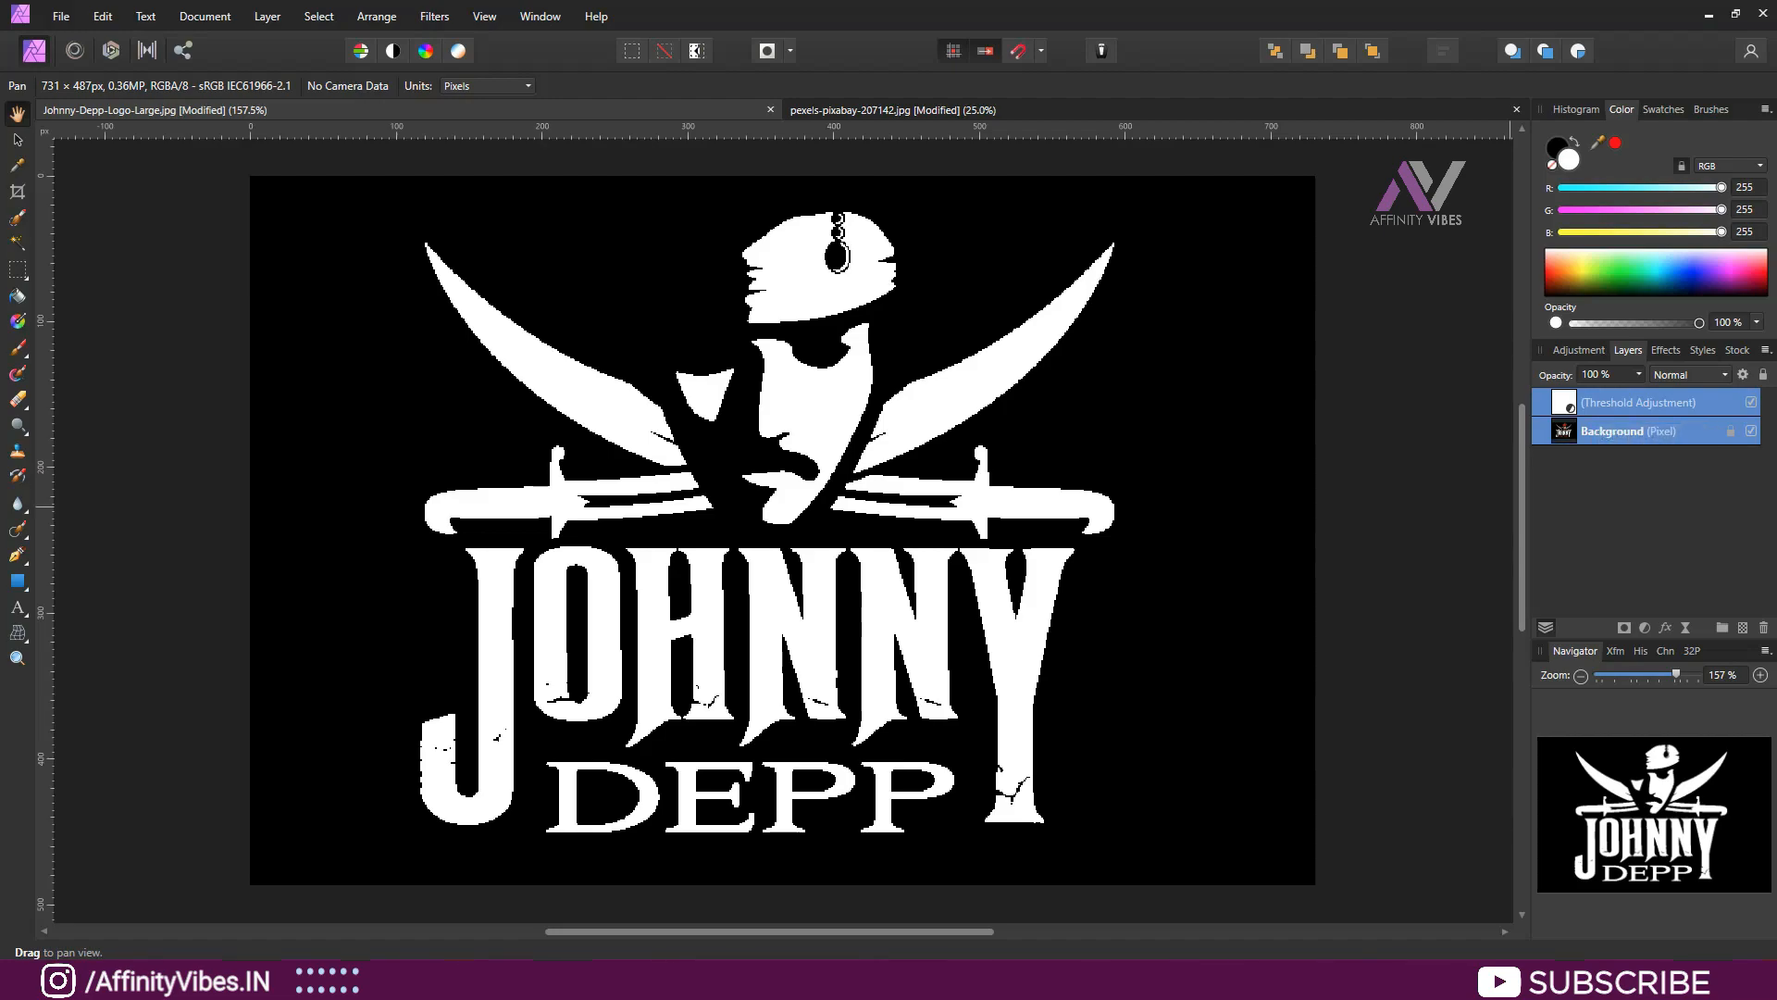
right_click(1628, 418)
left_click(1629, 620)
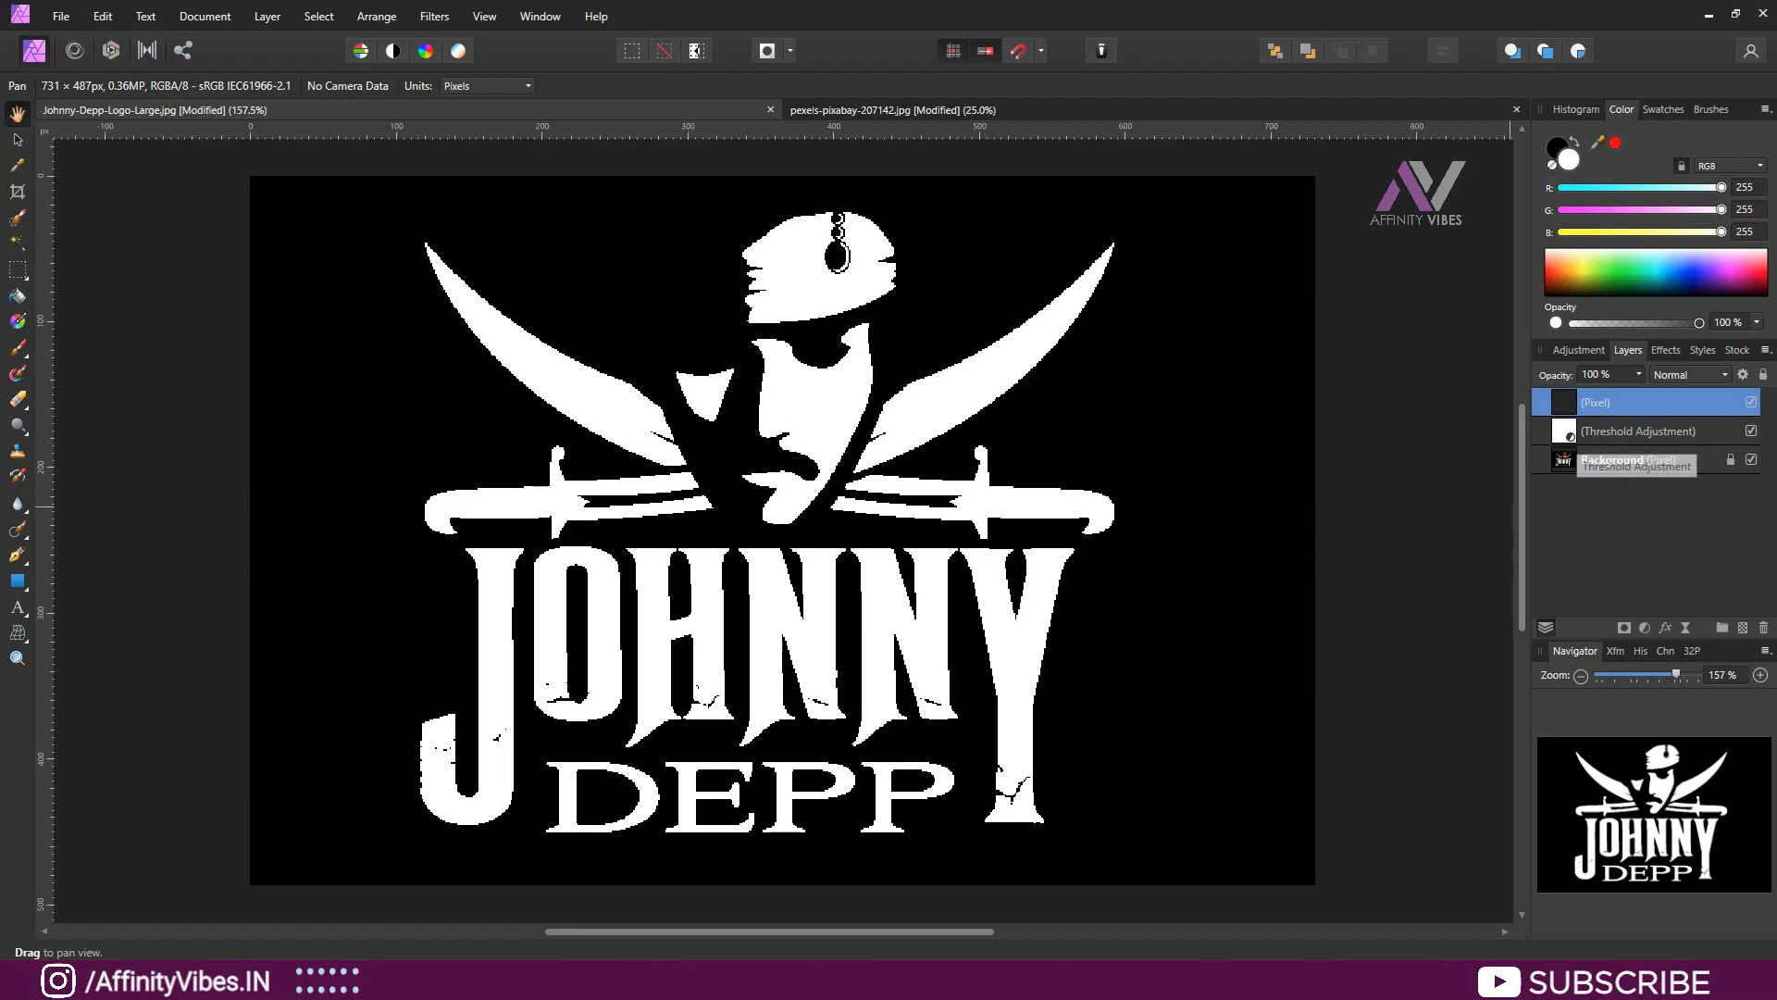
left_click(1629, 432)
left_click(1628, 460, "shift")
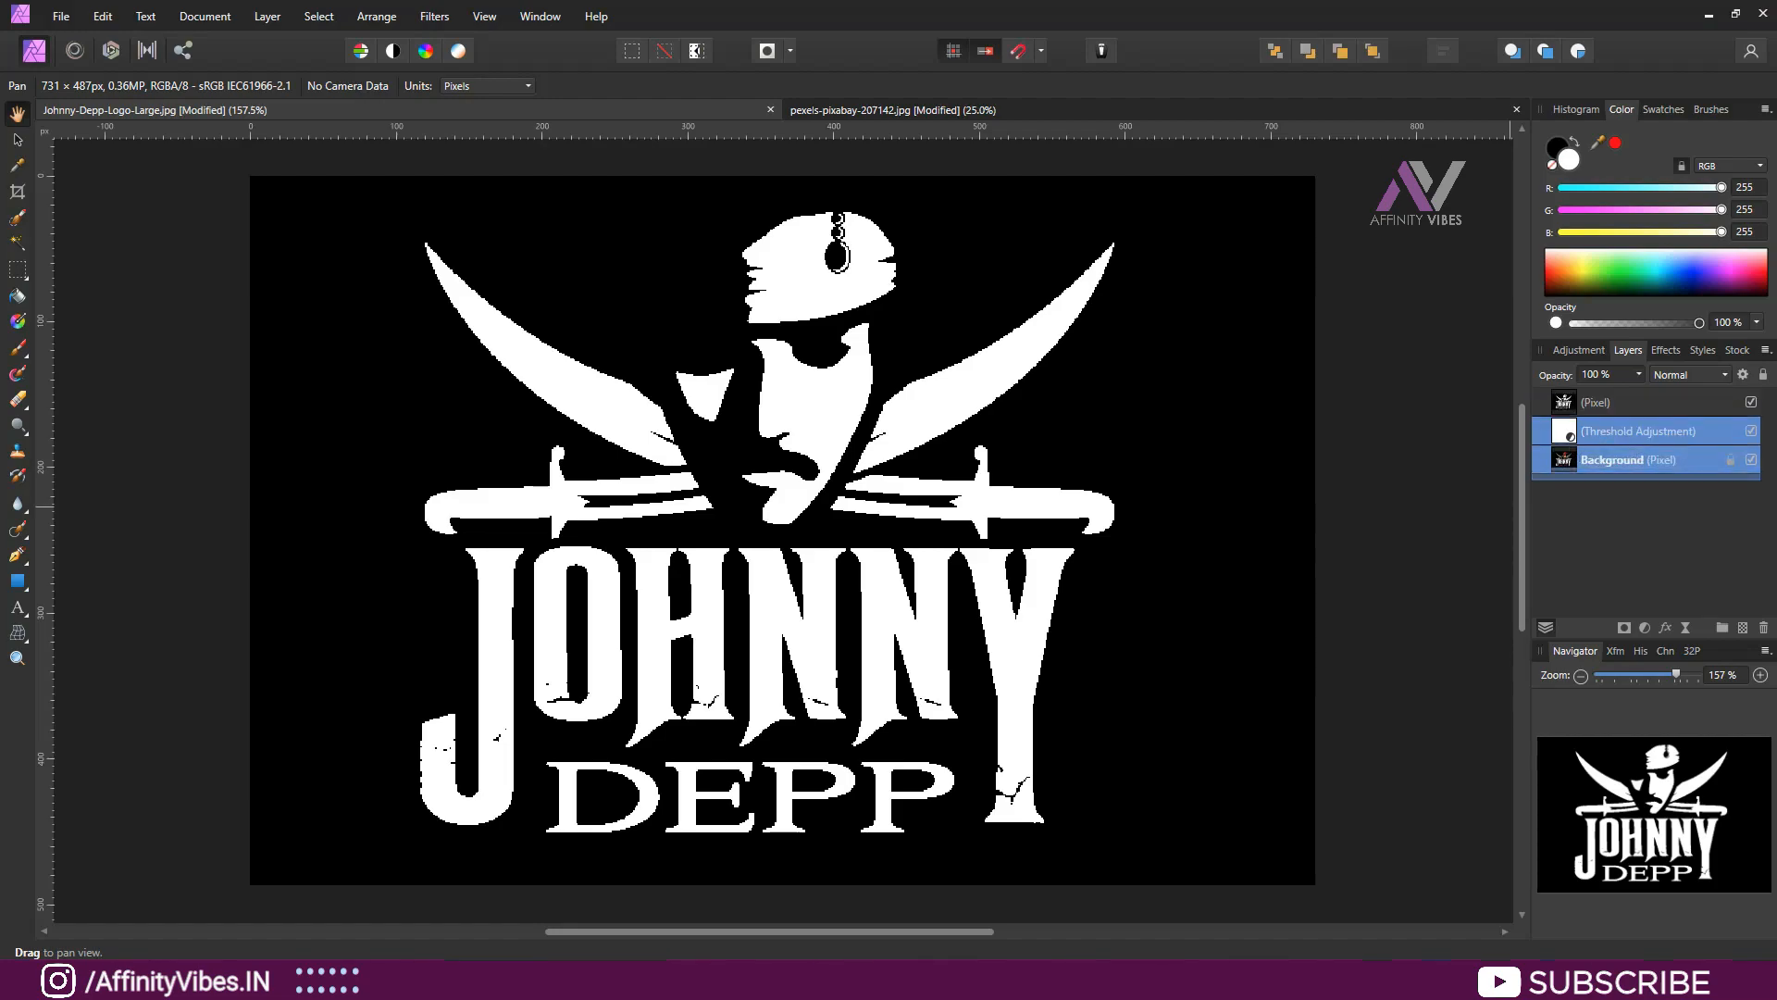
key("Delete")
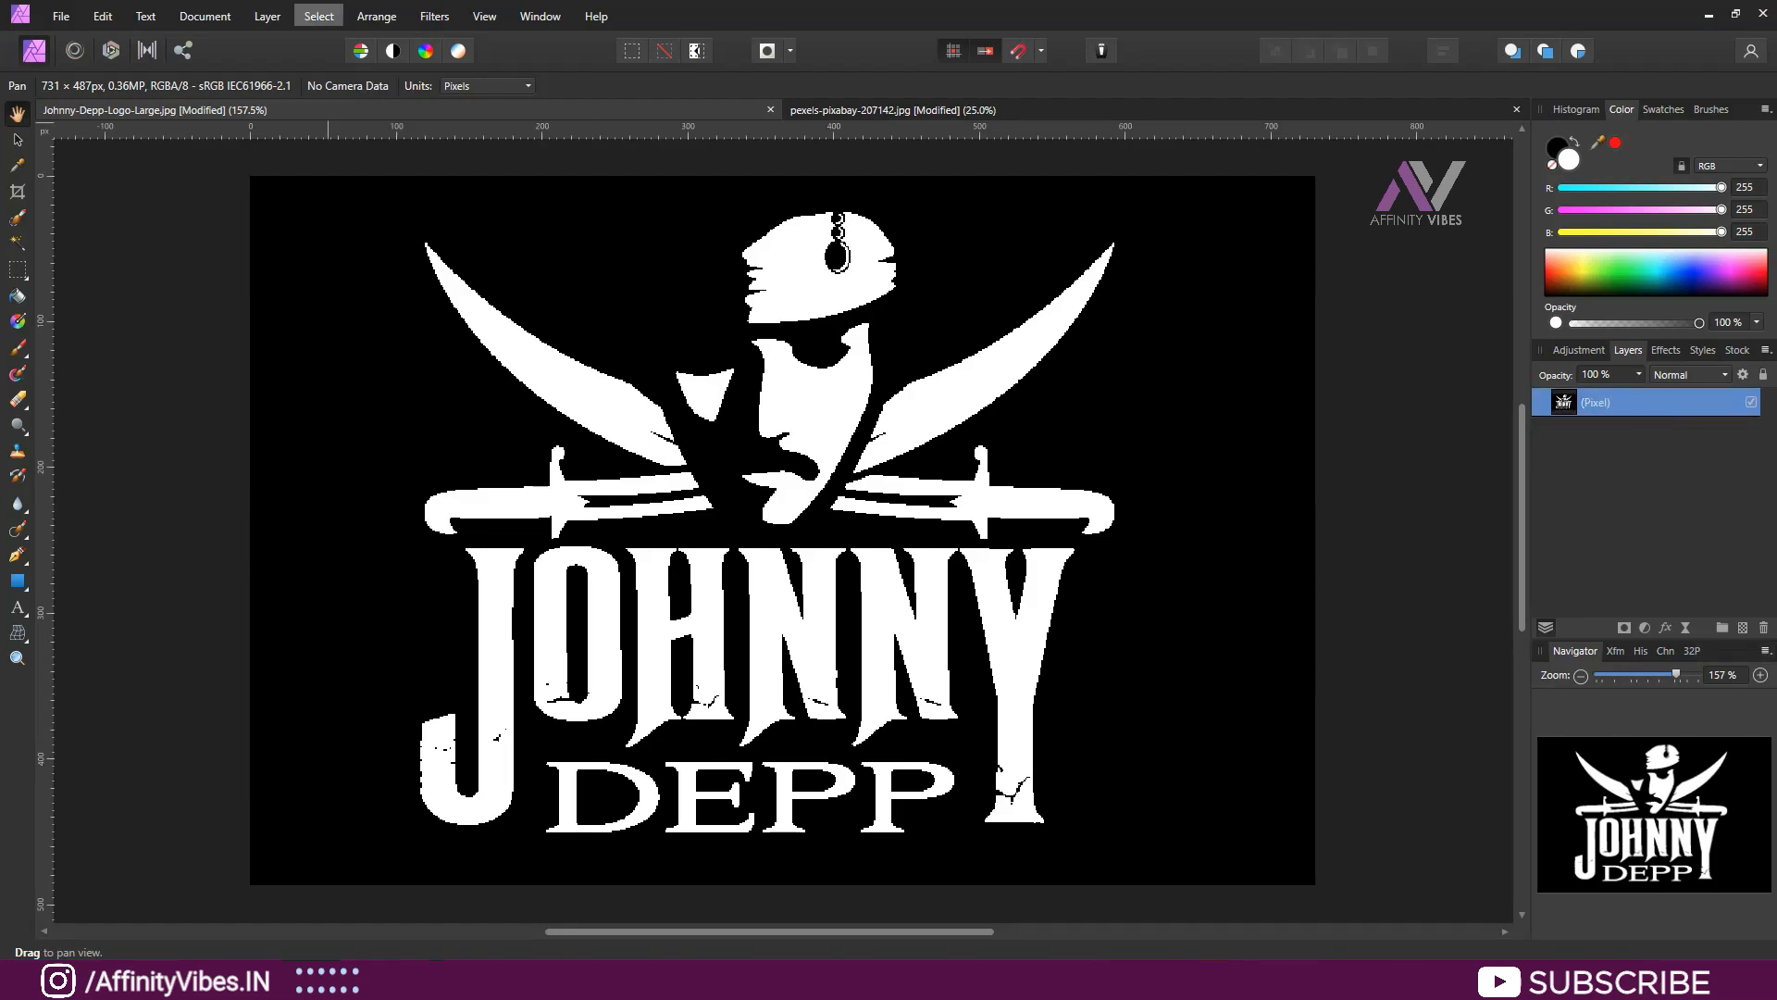
- Try to separate the logo's black areas by selecting its shadows by tonal range and moving them
left_click(318, 16)
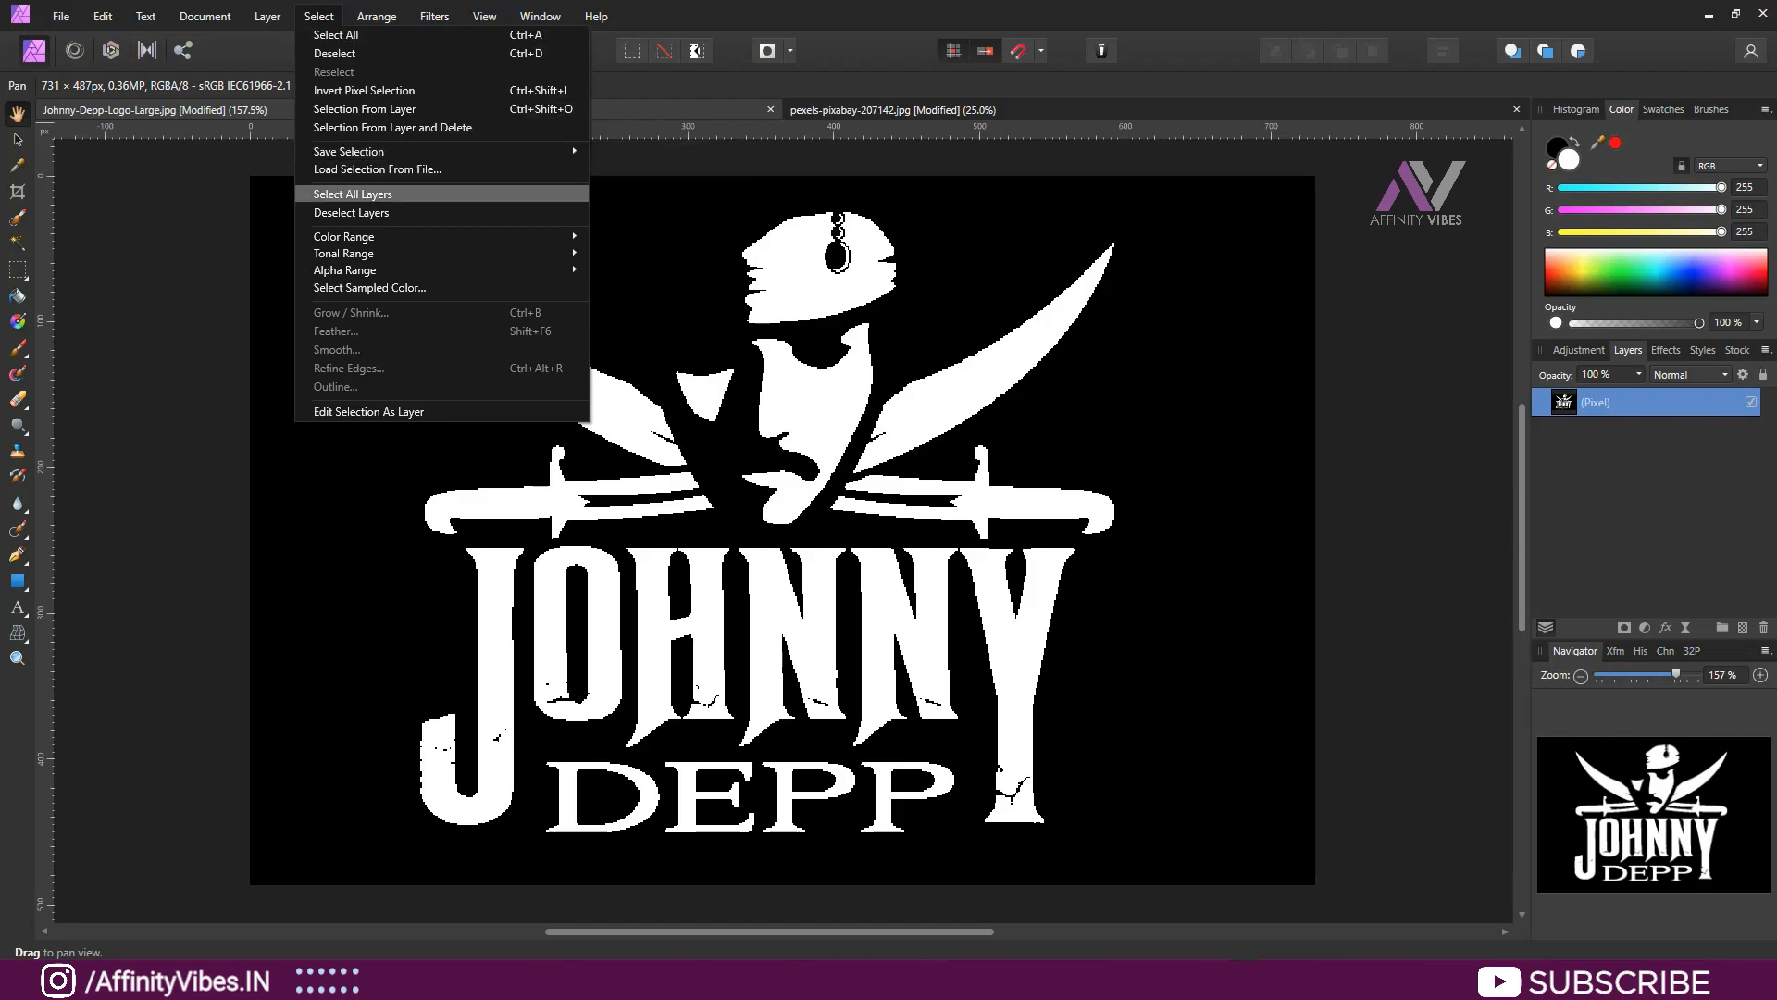
mouse_move(343, 252)
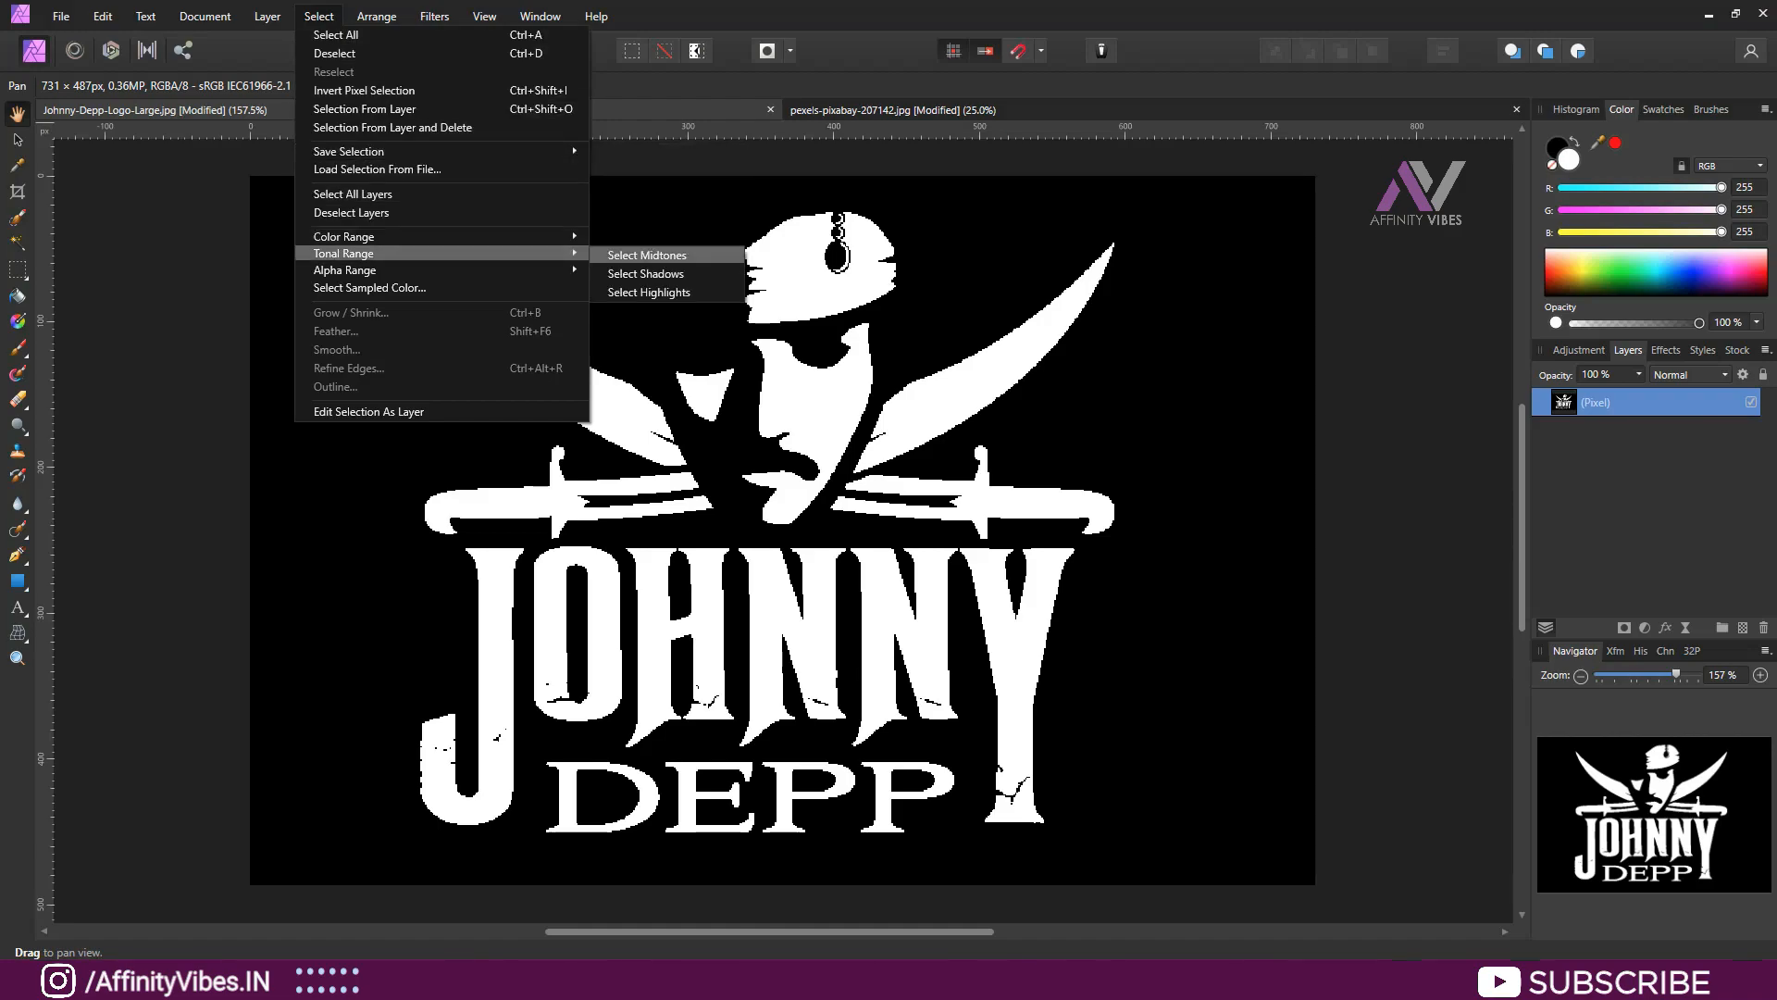
left_click(646, 273)
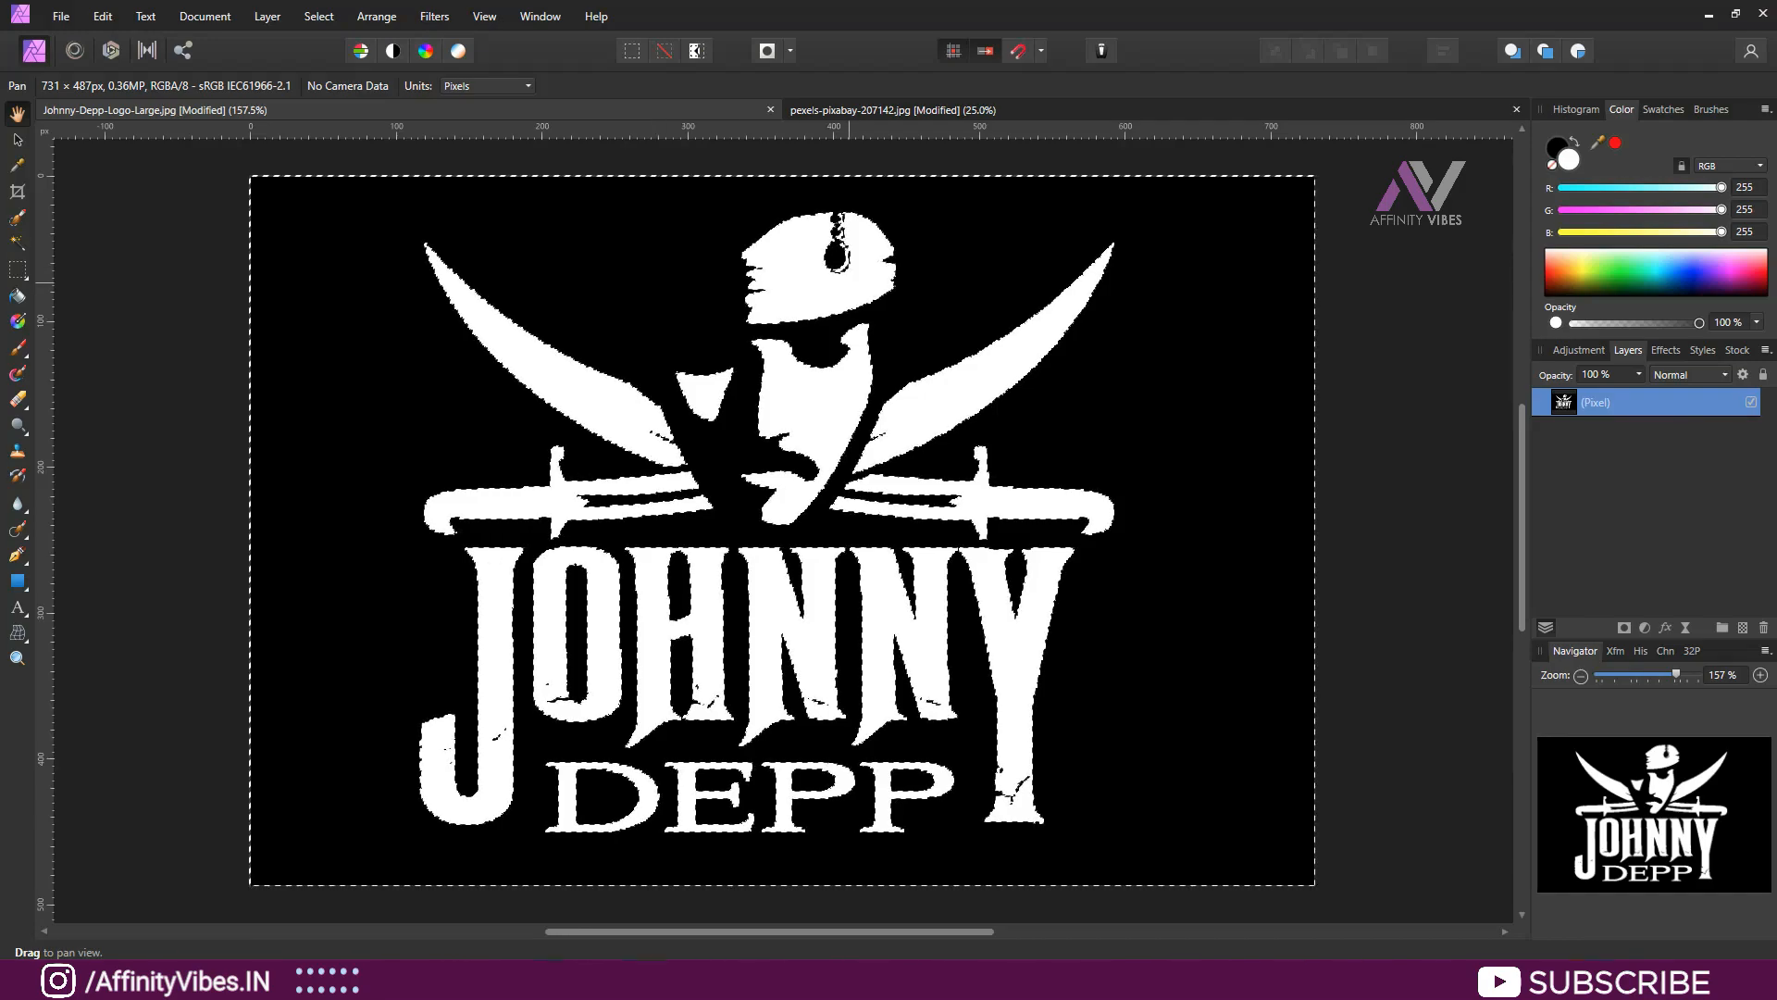
left_click(18, 140)
left_click_drag(647, 342, 787, 447)
key("ctrl+z")
key("ctrl+z")
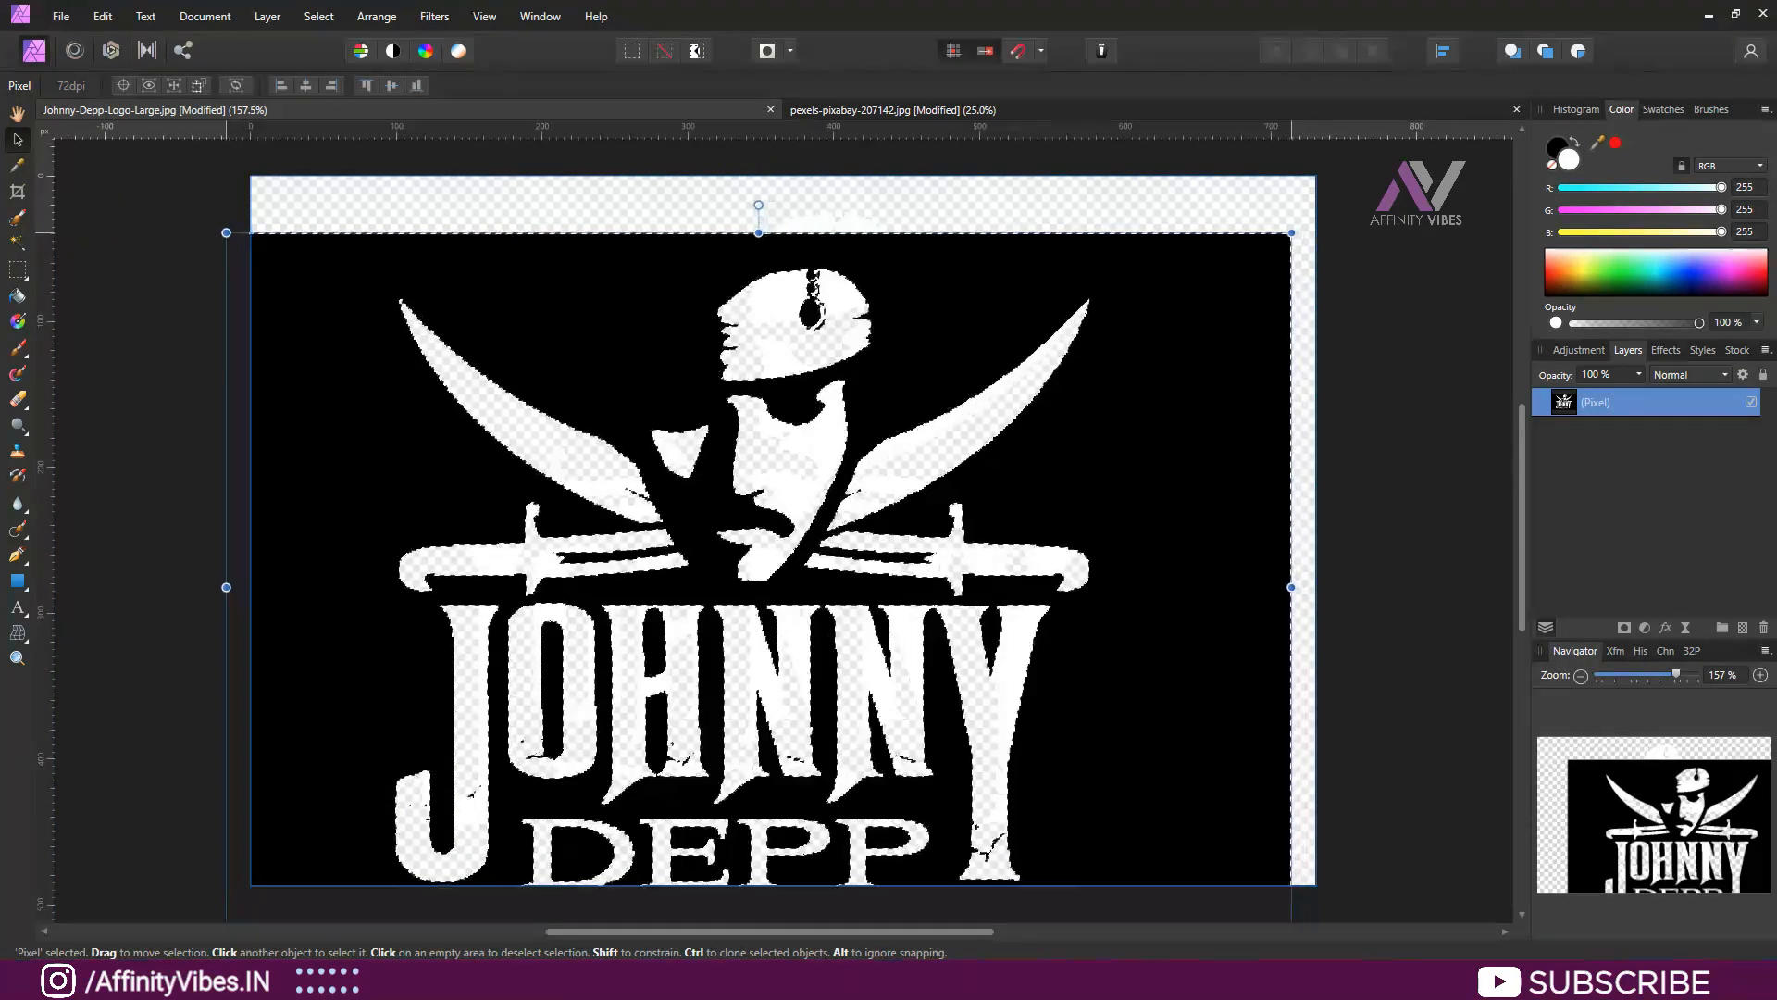
key("ctrl+d")
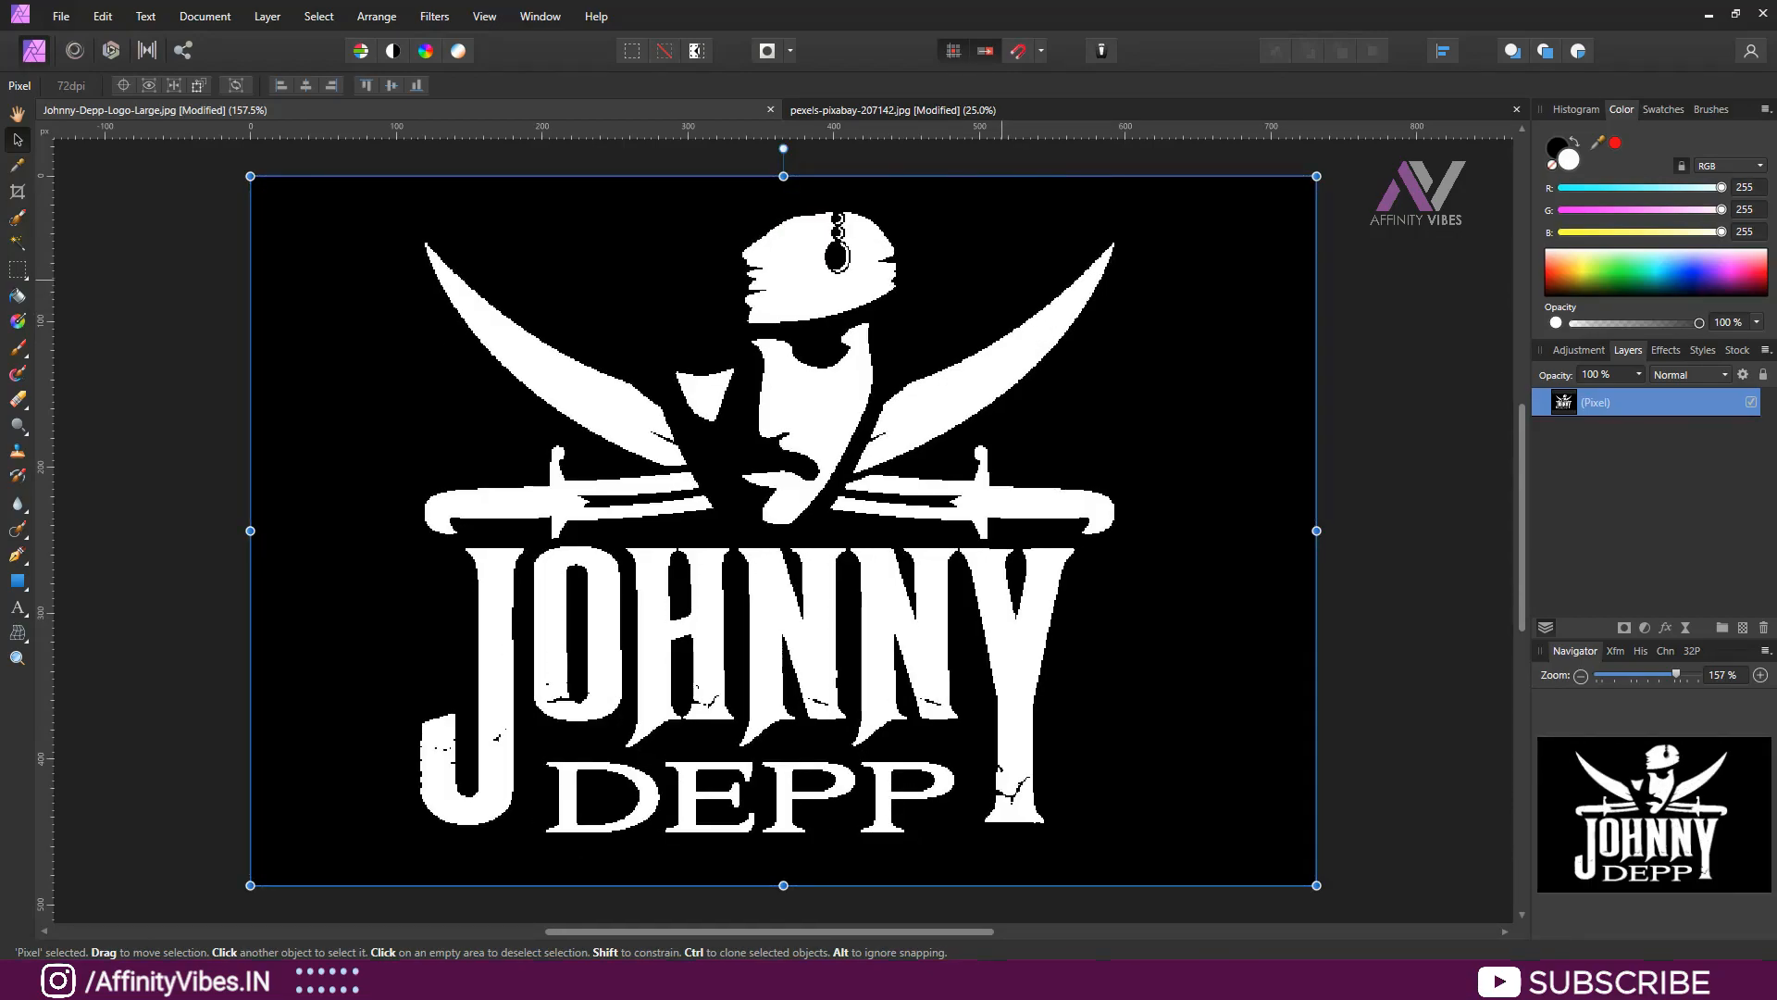
key("h")
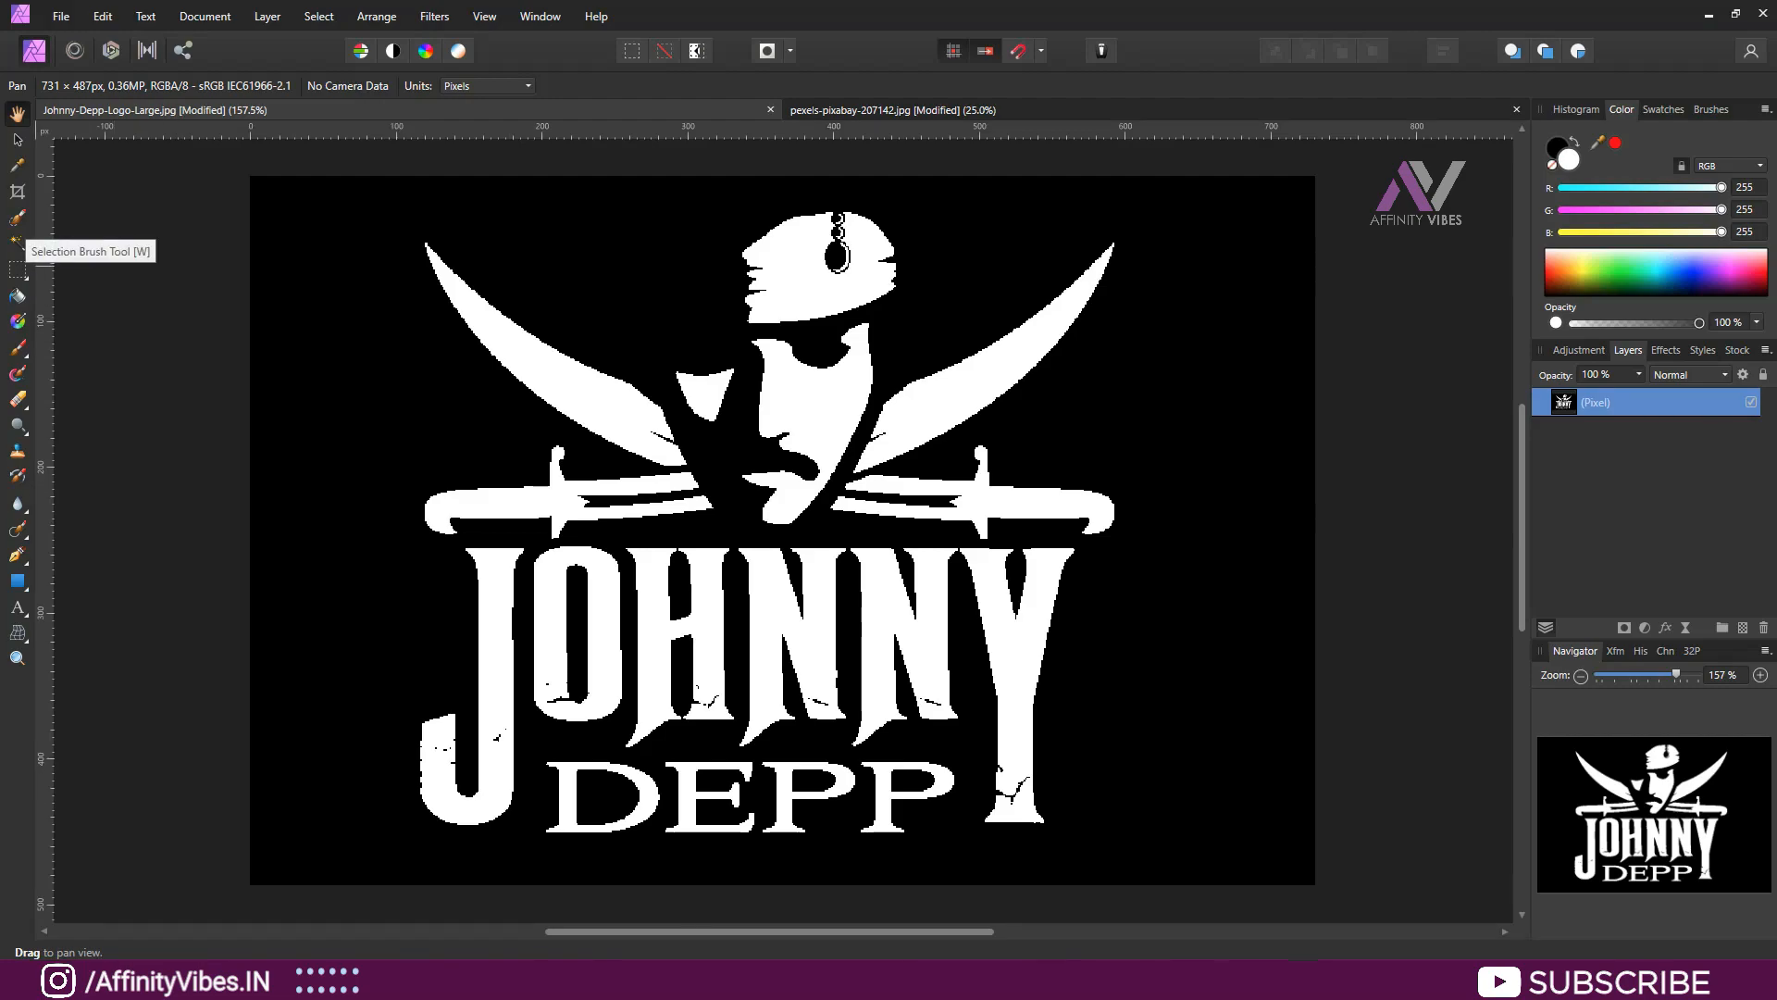
- Flood-select the logo's contiguous black background at 20% tolerance, delete it and clear the selection
left_click(16, 242)
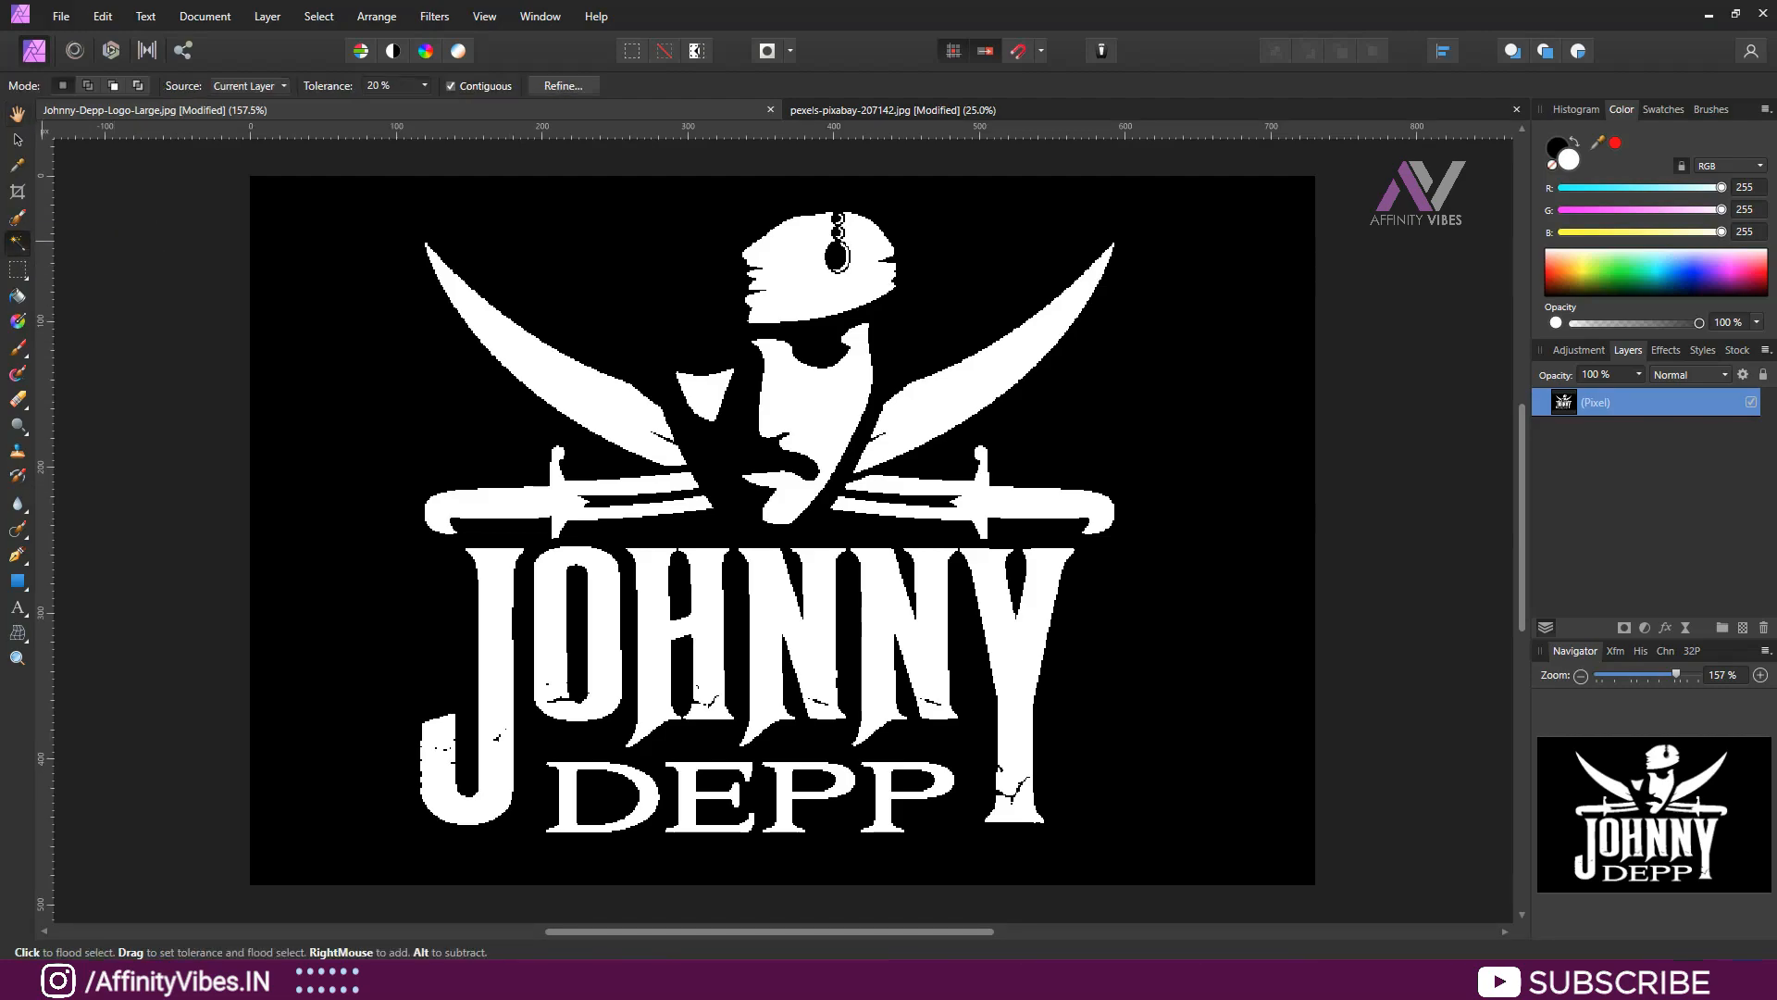
left_click(323, 298)
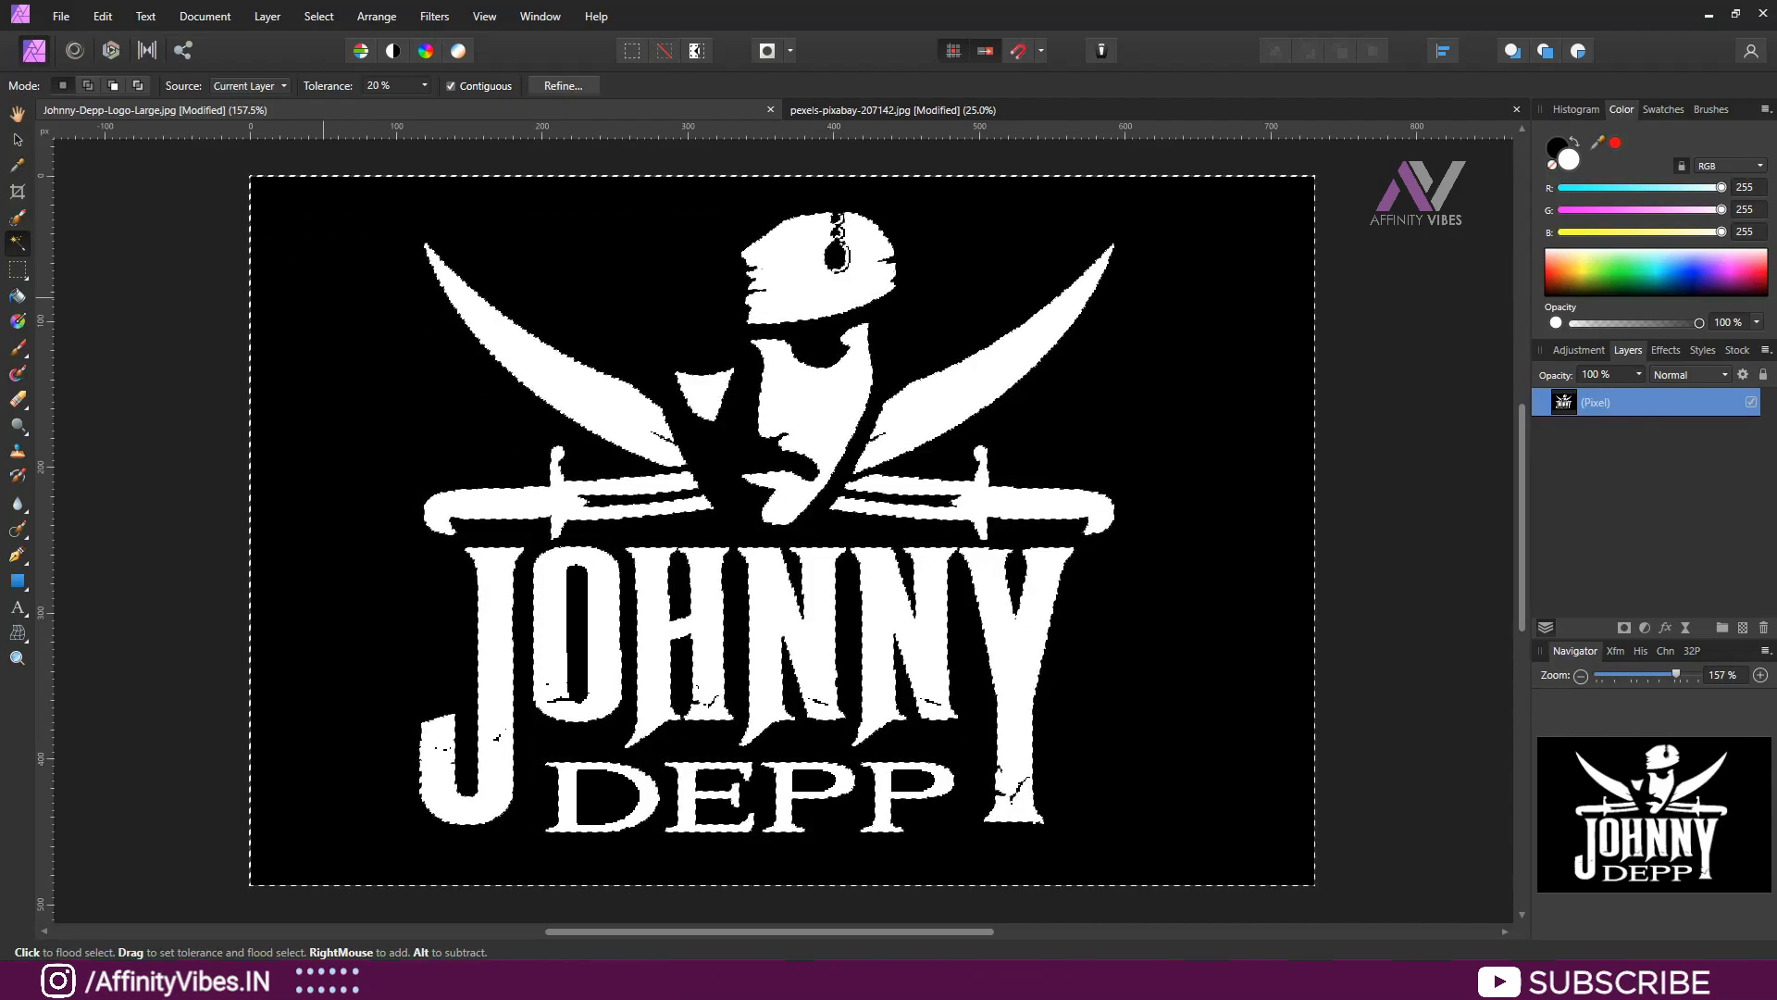
key("Delete")
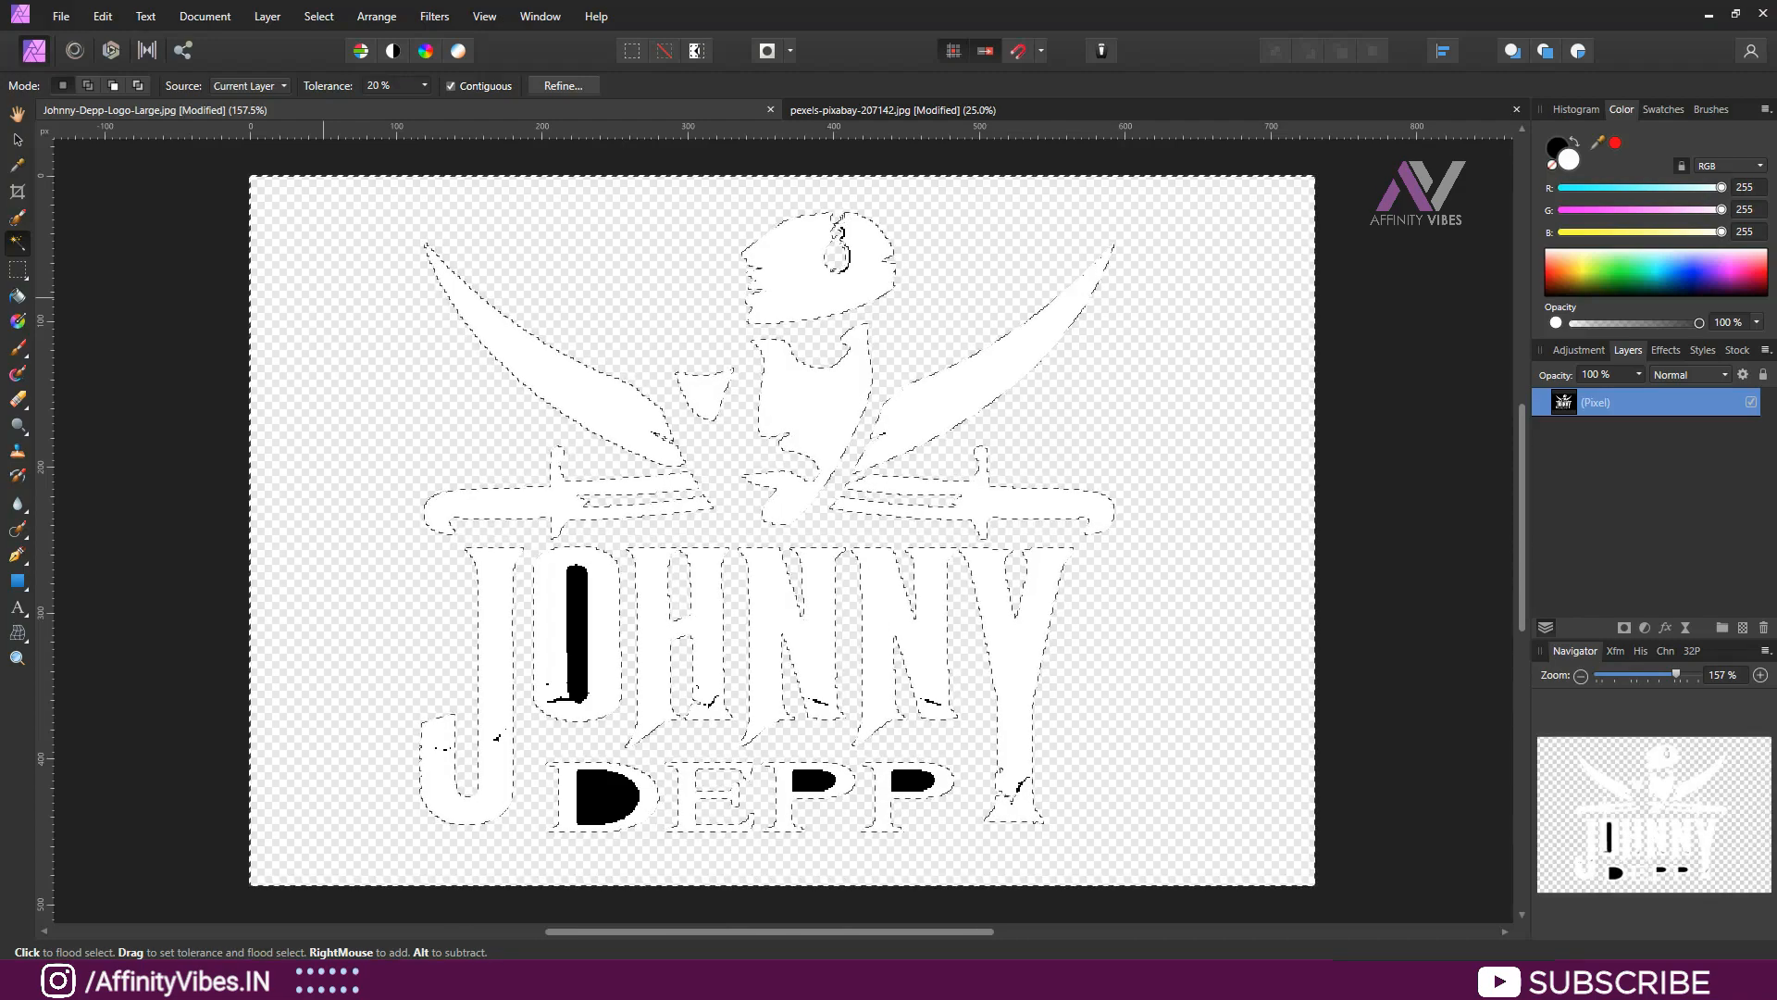
key("ctrl+d")
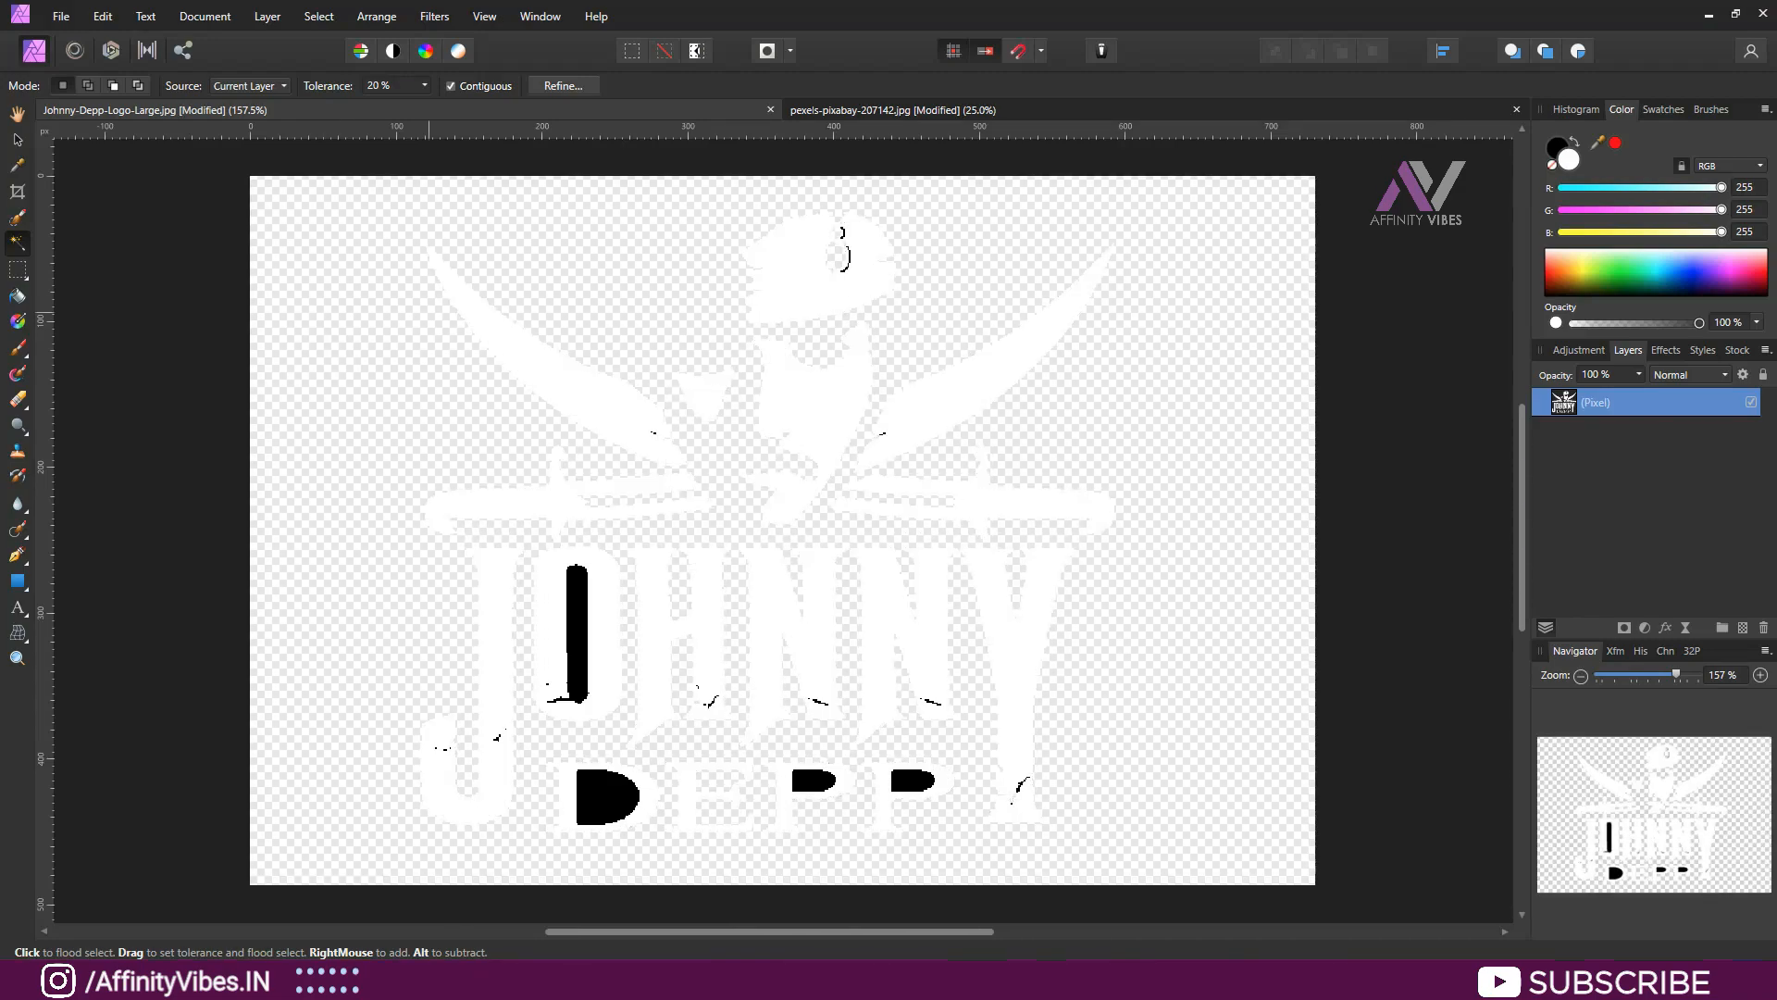
- Flood-select and delete the black areas inside the O of JOHNNY and the D and both Ps of DEPP
left_click(579, 630)
key("Delete")
left_click(611, 799)
key("Delete")
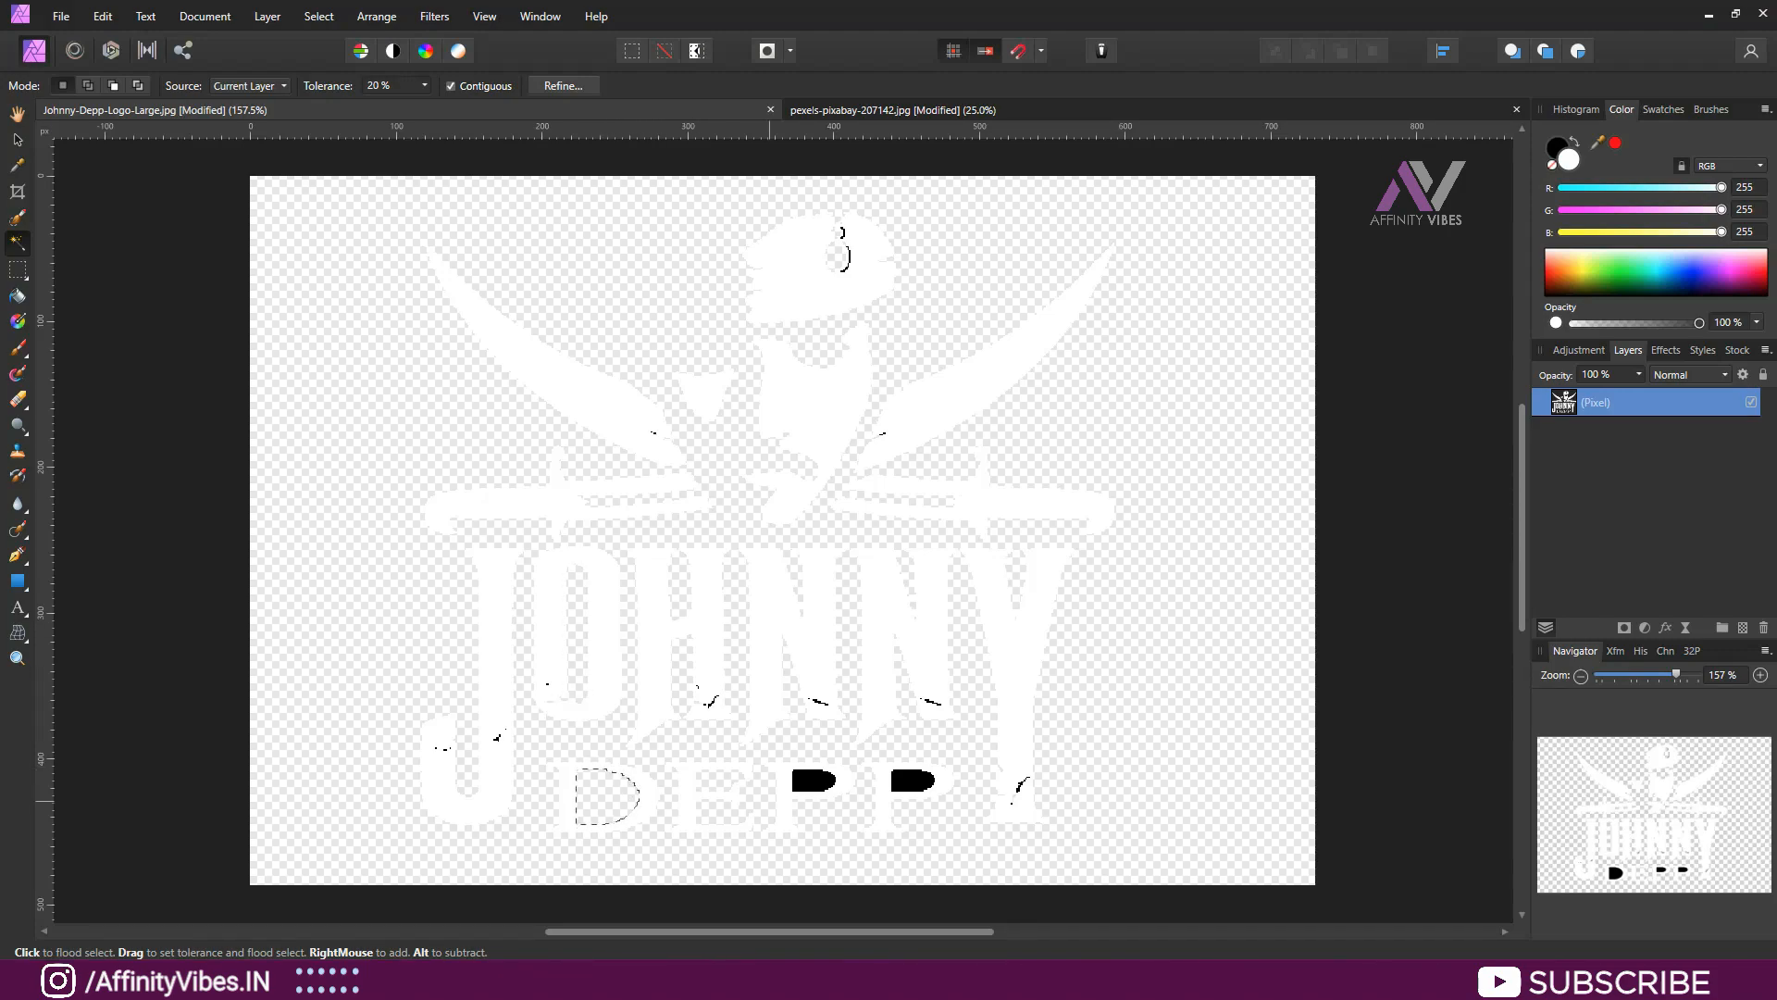
left_click(814, 781)
key("Delete")
left_click(907, 782)
key("Delete")
- Apply a black Color Overlay layer effect to the logo's pixel layer
left_click(1645, 628)
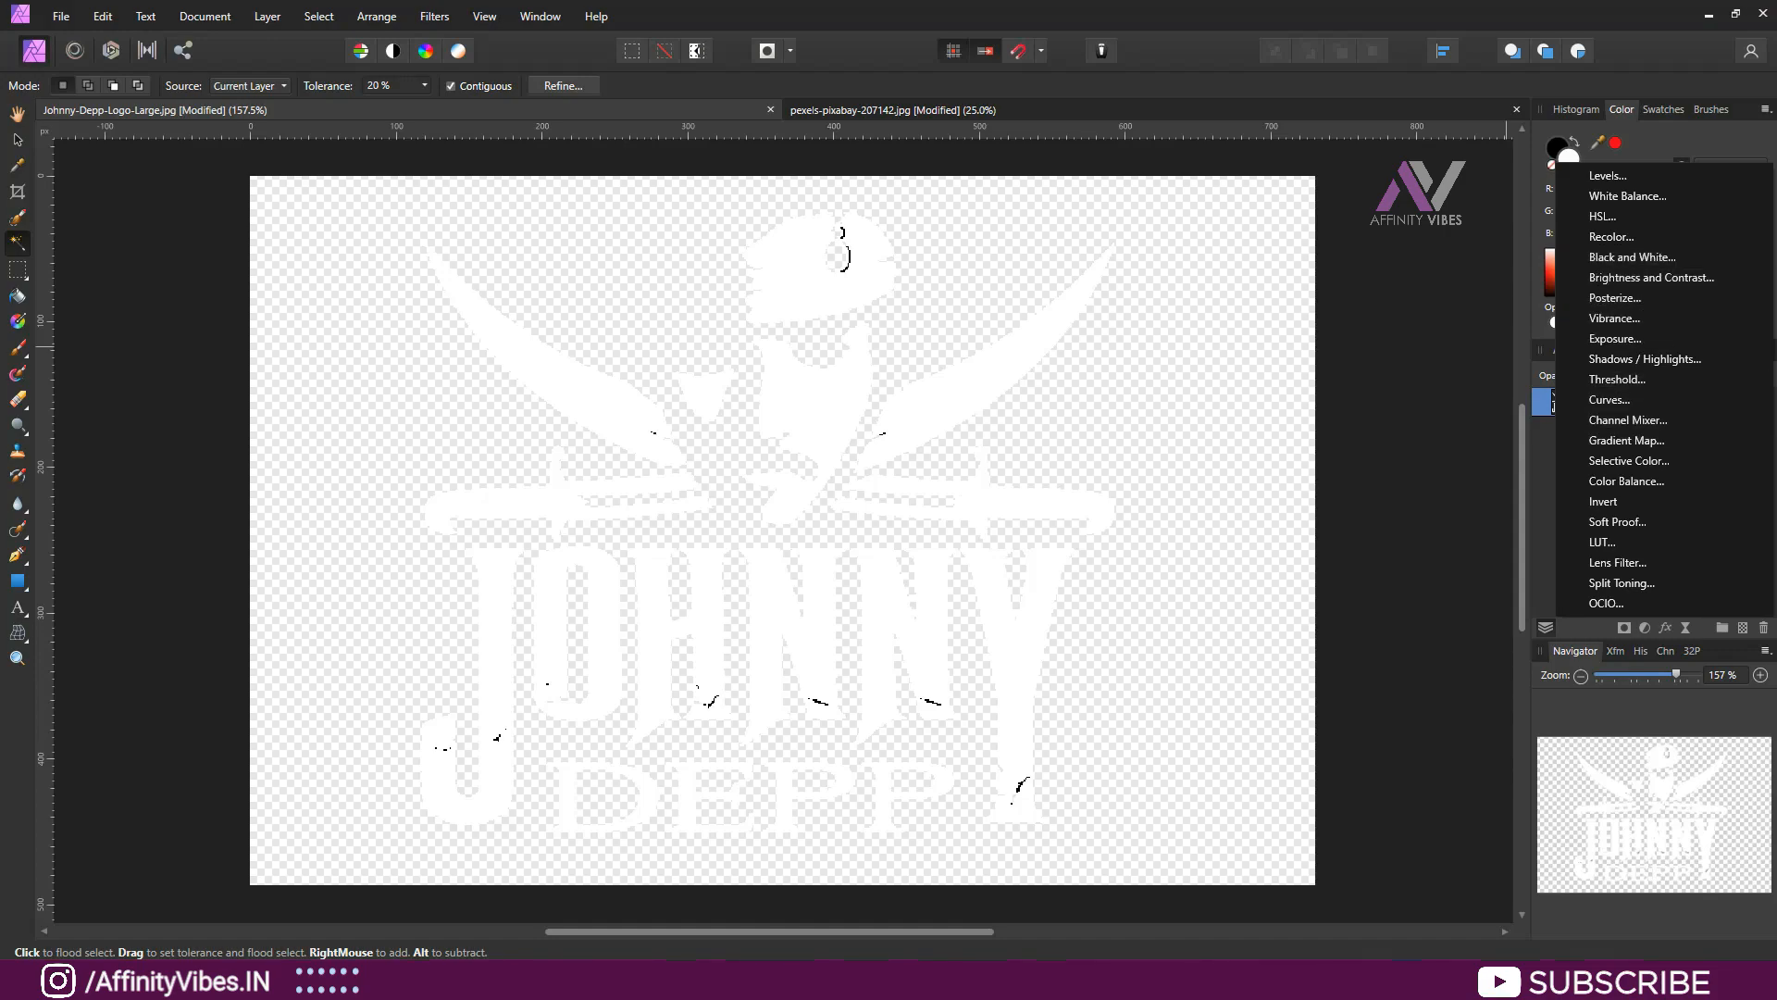
left_click(1496, 488)
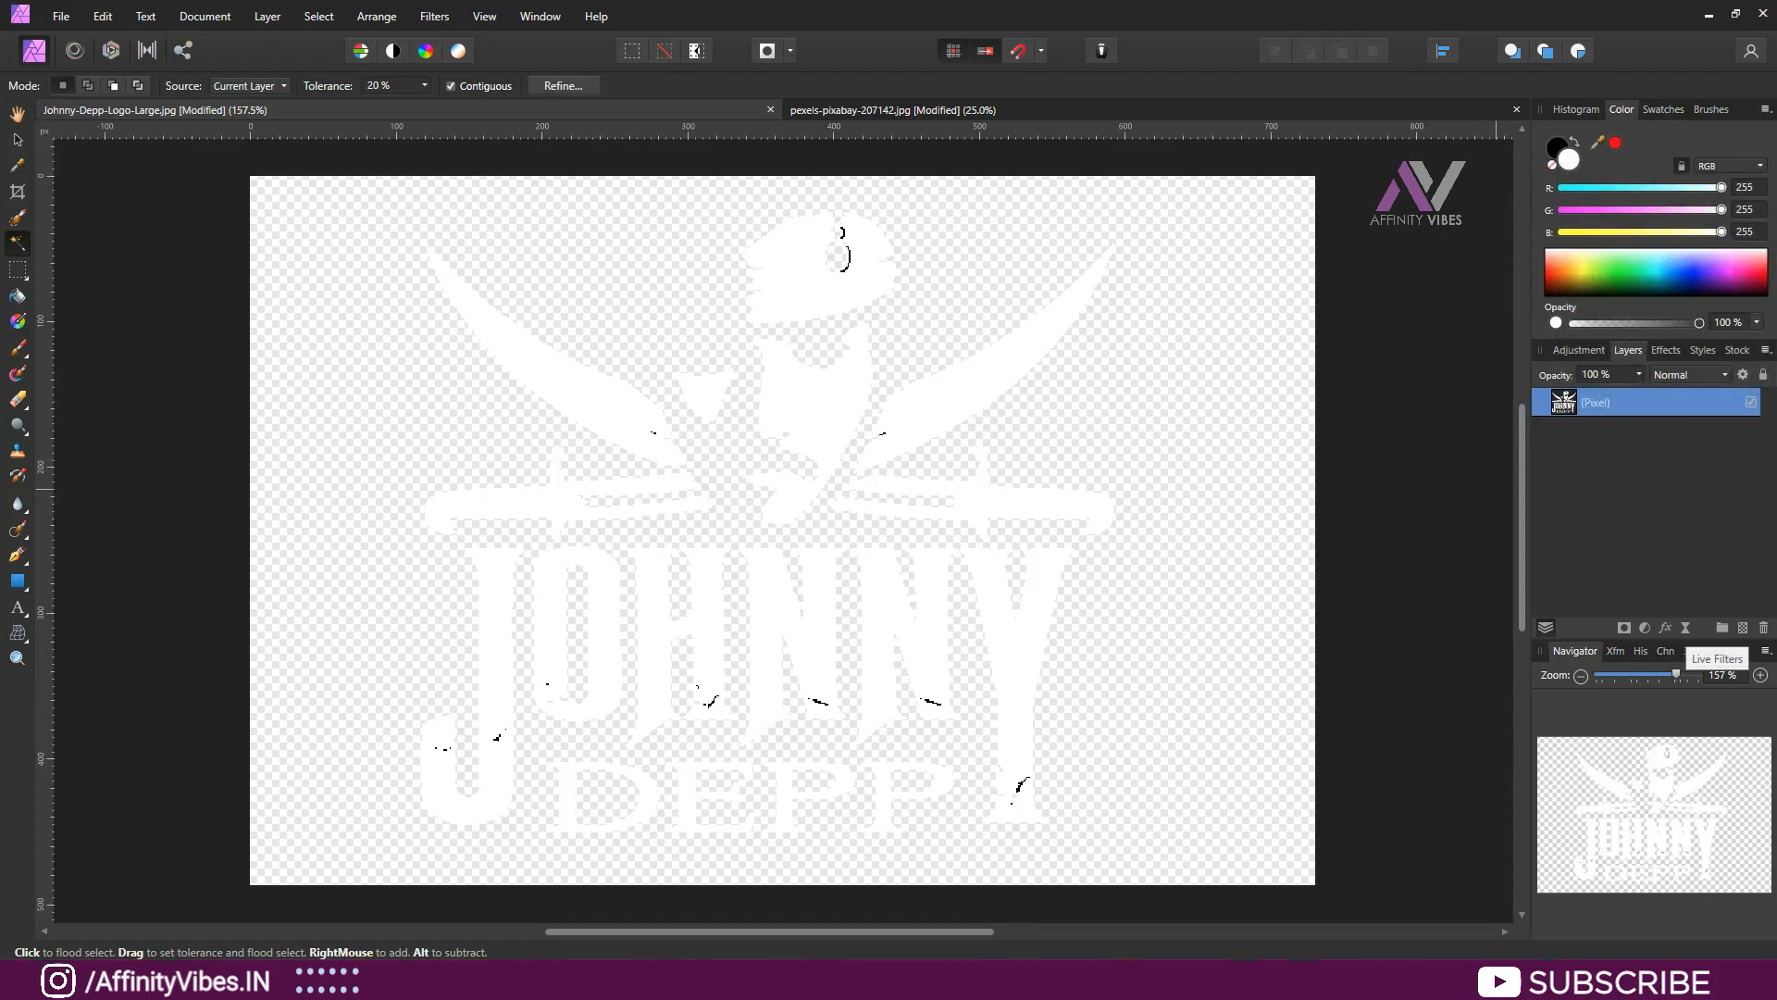
left_click(1665, 628)
left_click_drag(877, 229, 1397, 179)
left_click(1139, 394)
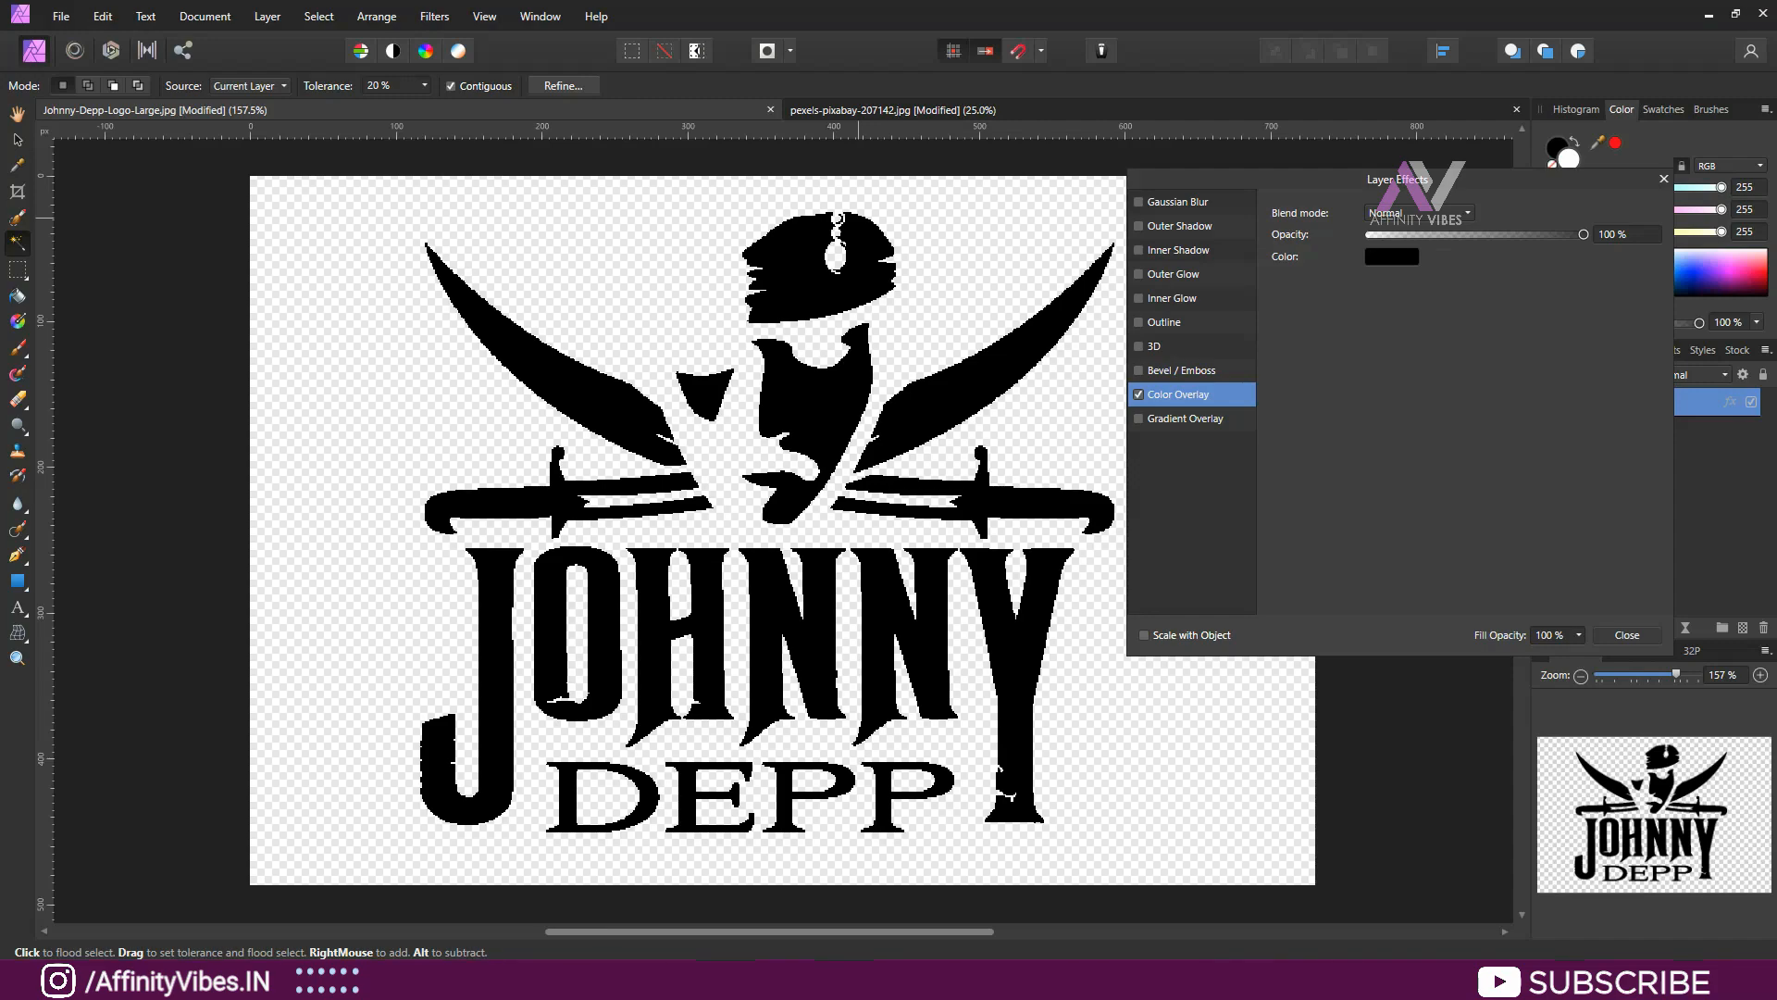
- Try the Multiply blend mode for the logo's color overlay, return it to Normal and close the layer effects
left_click(1420, 212)
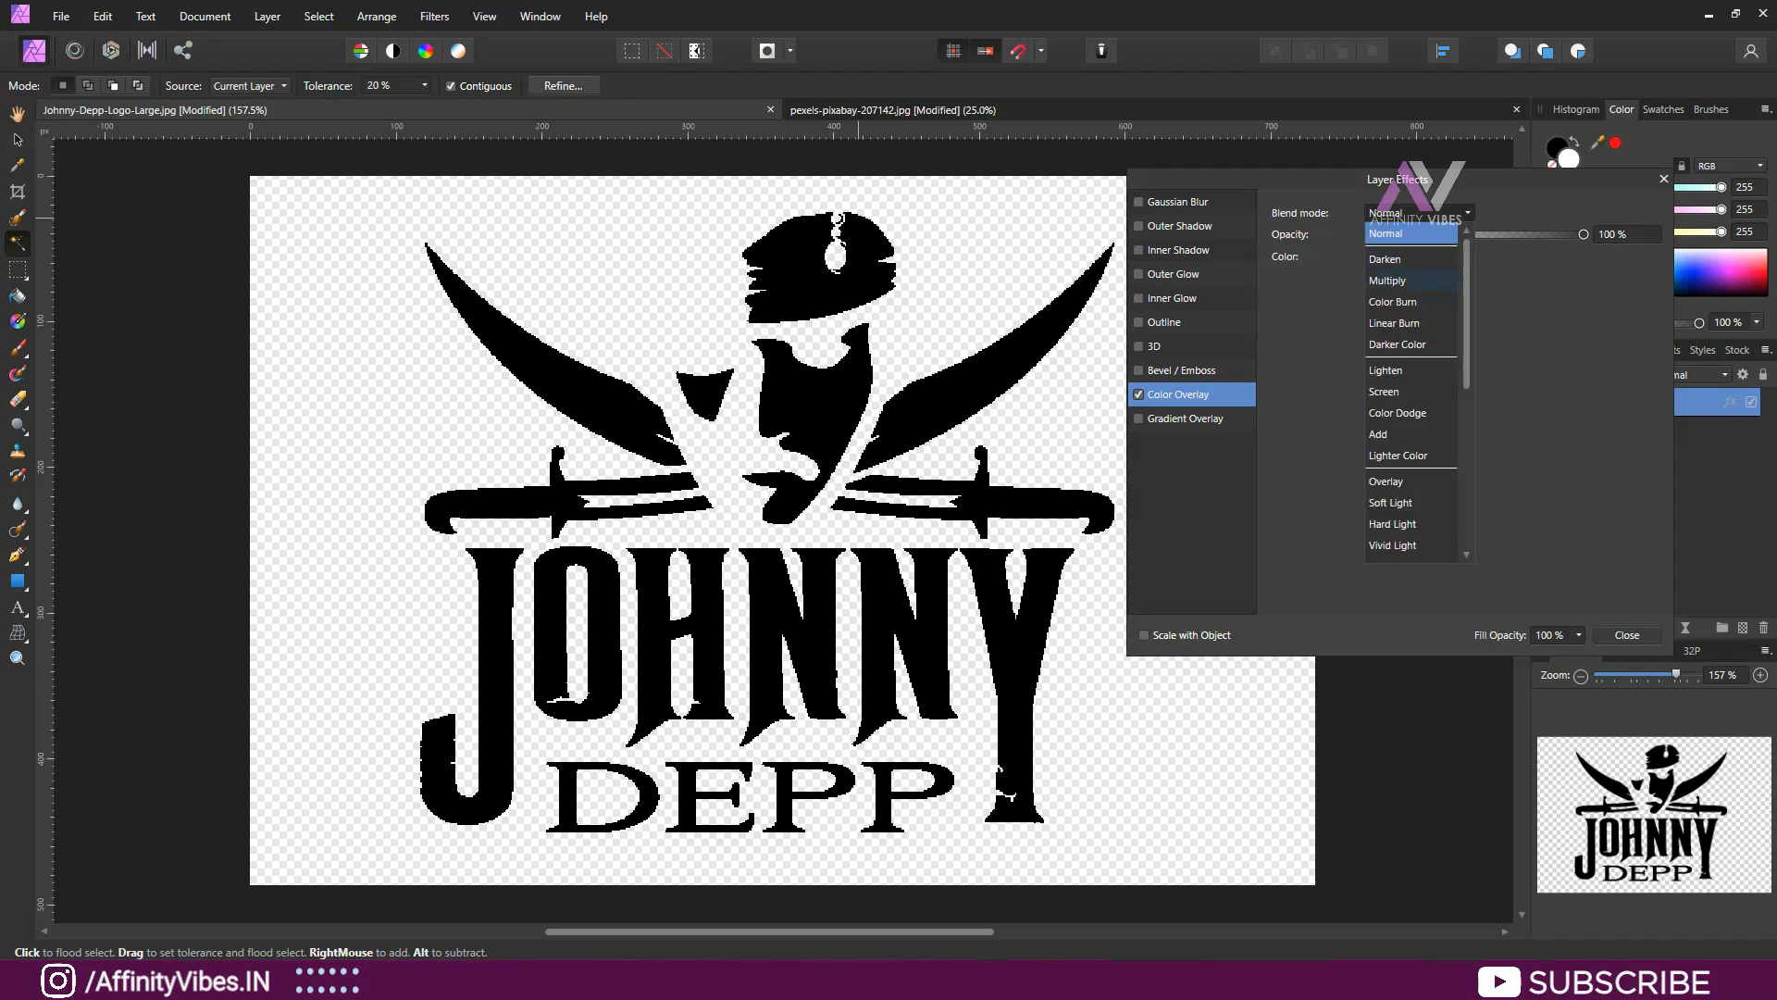
left_click(1397, 280)
left_click(1420, 212)
scroll(1411, 278, "up", 1)
left_click(1397, 234)
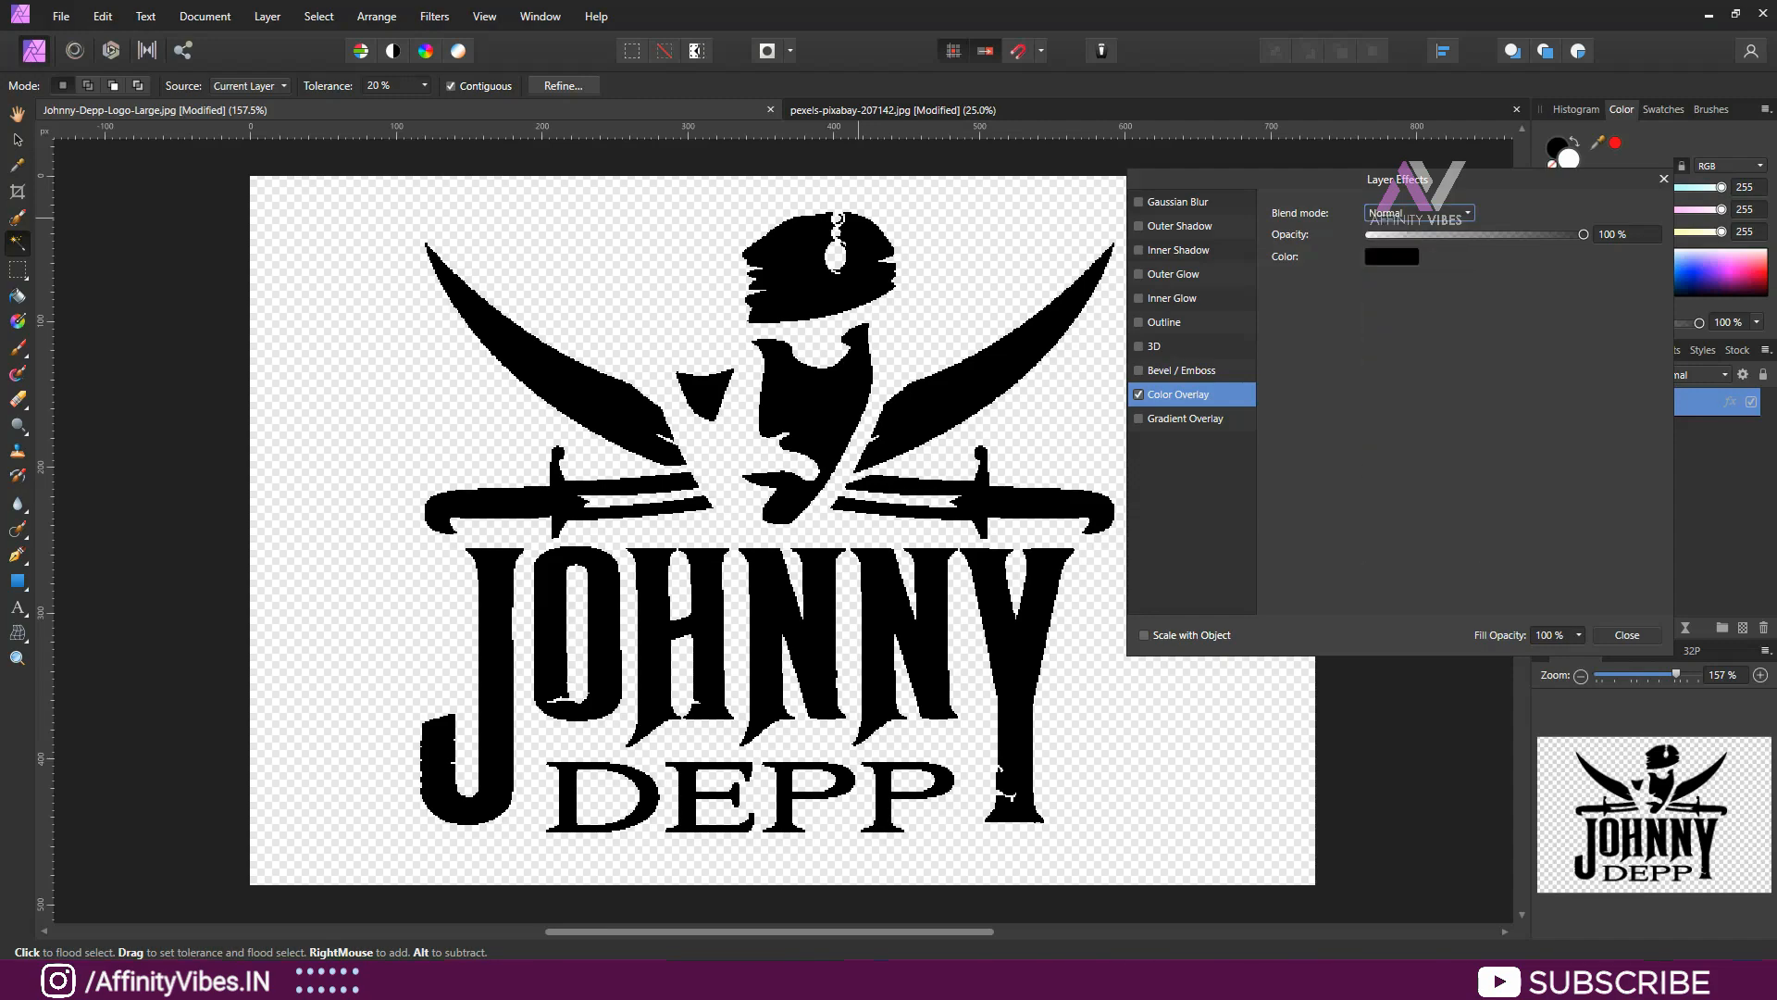
left_click(1663, 179)
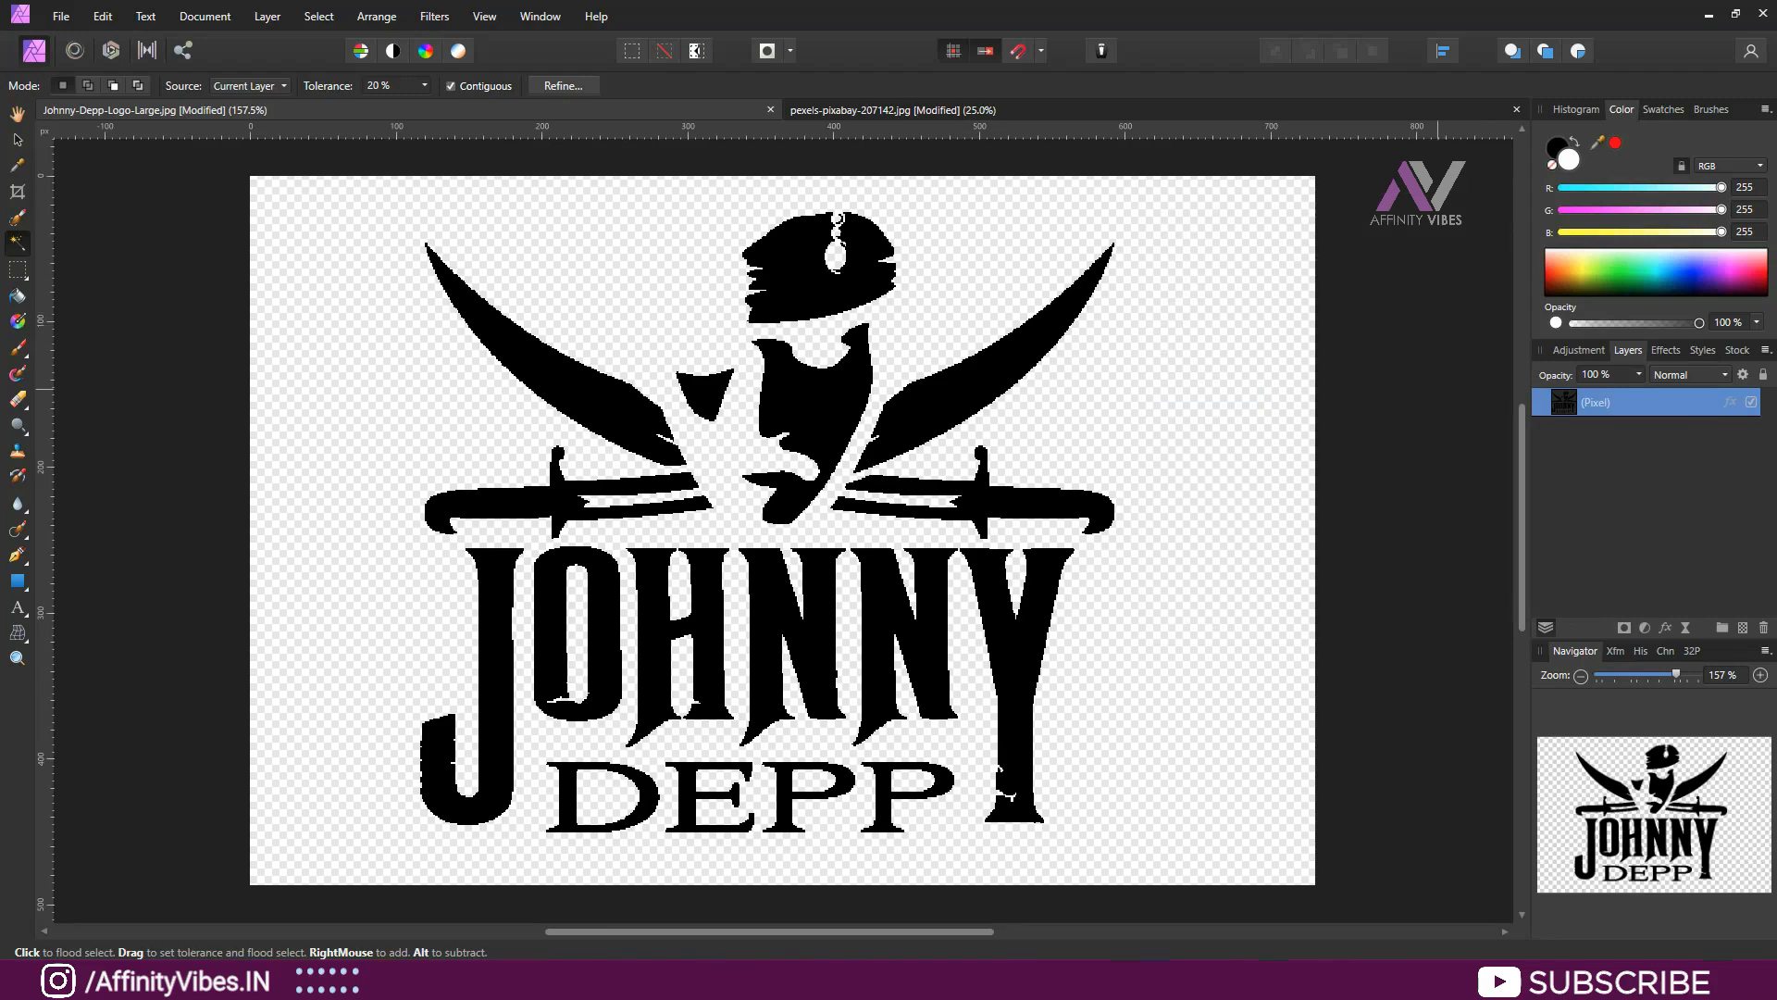
key("h")
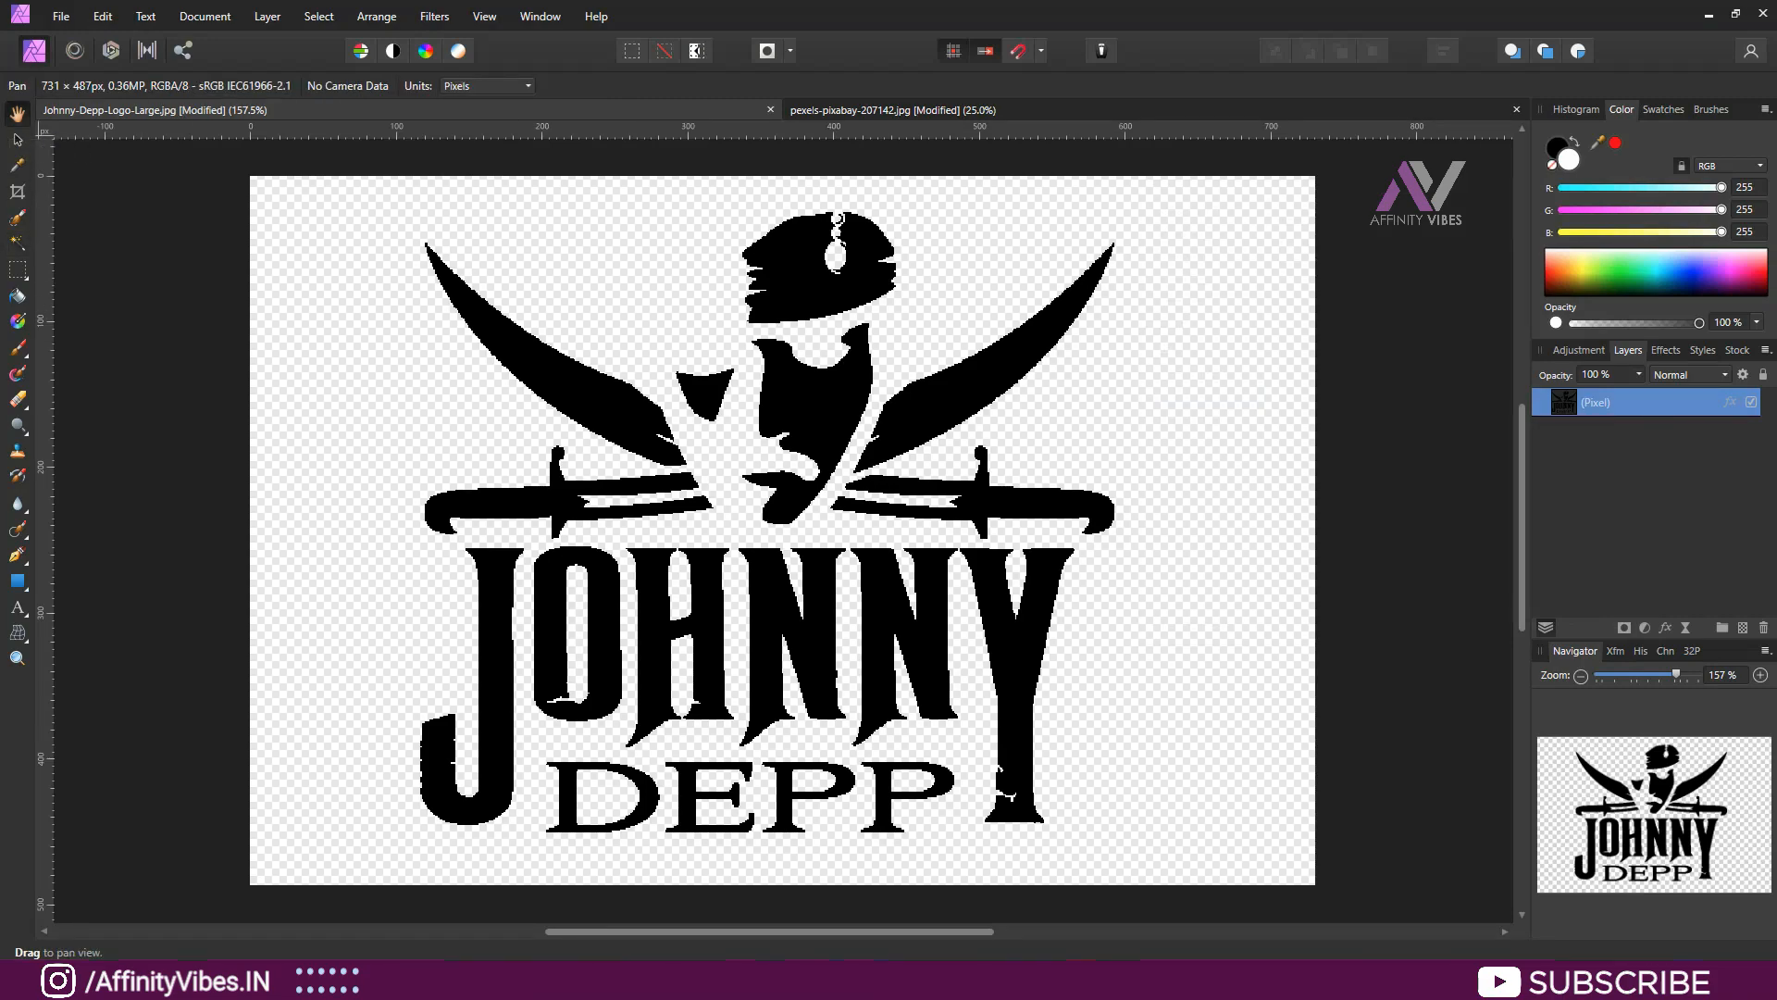
- Try to select the black logo's shadows by tonal range and move them within the image
left_click(319, 15)
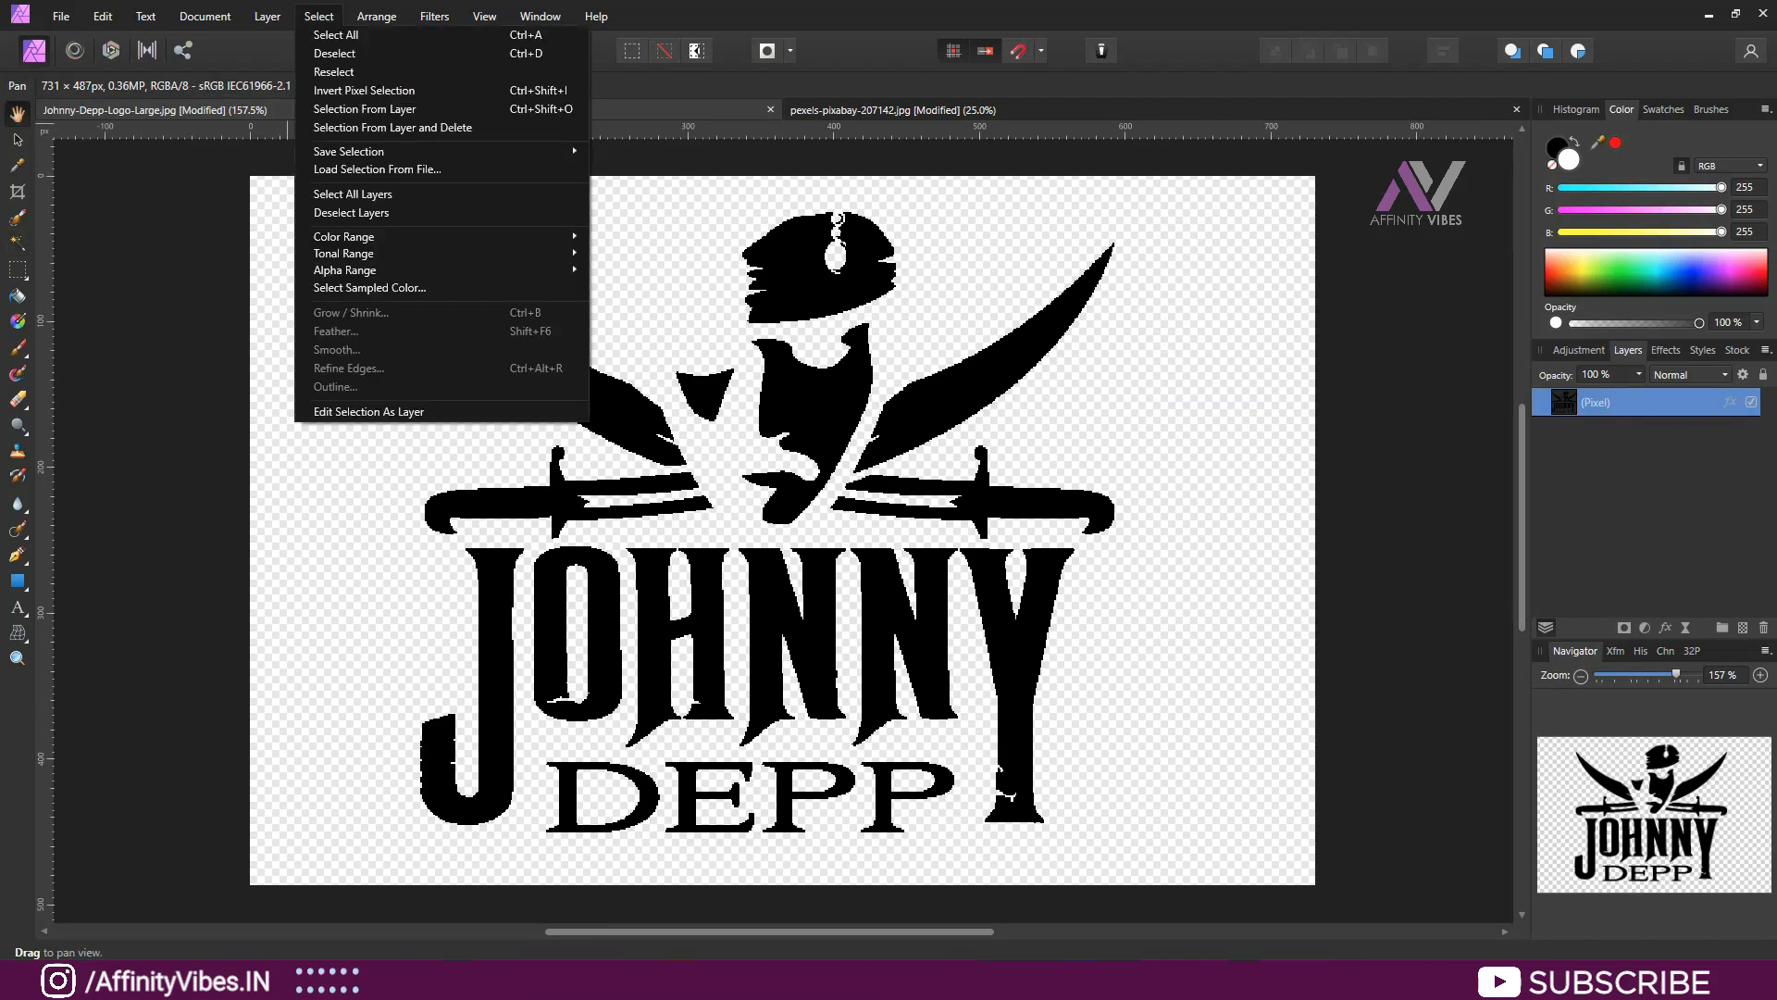
mouse_move(352, 252)
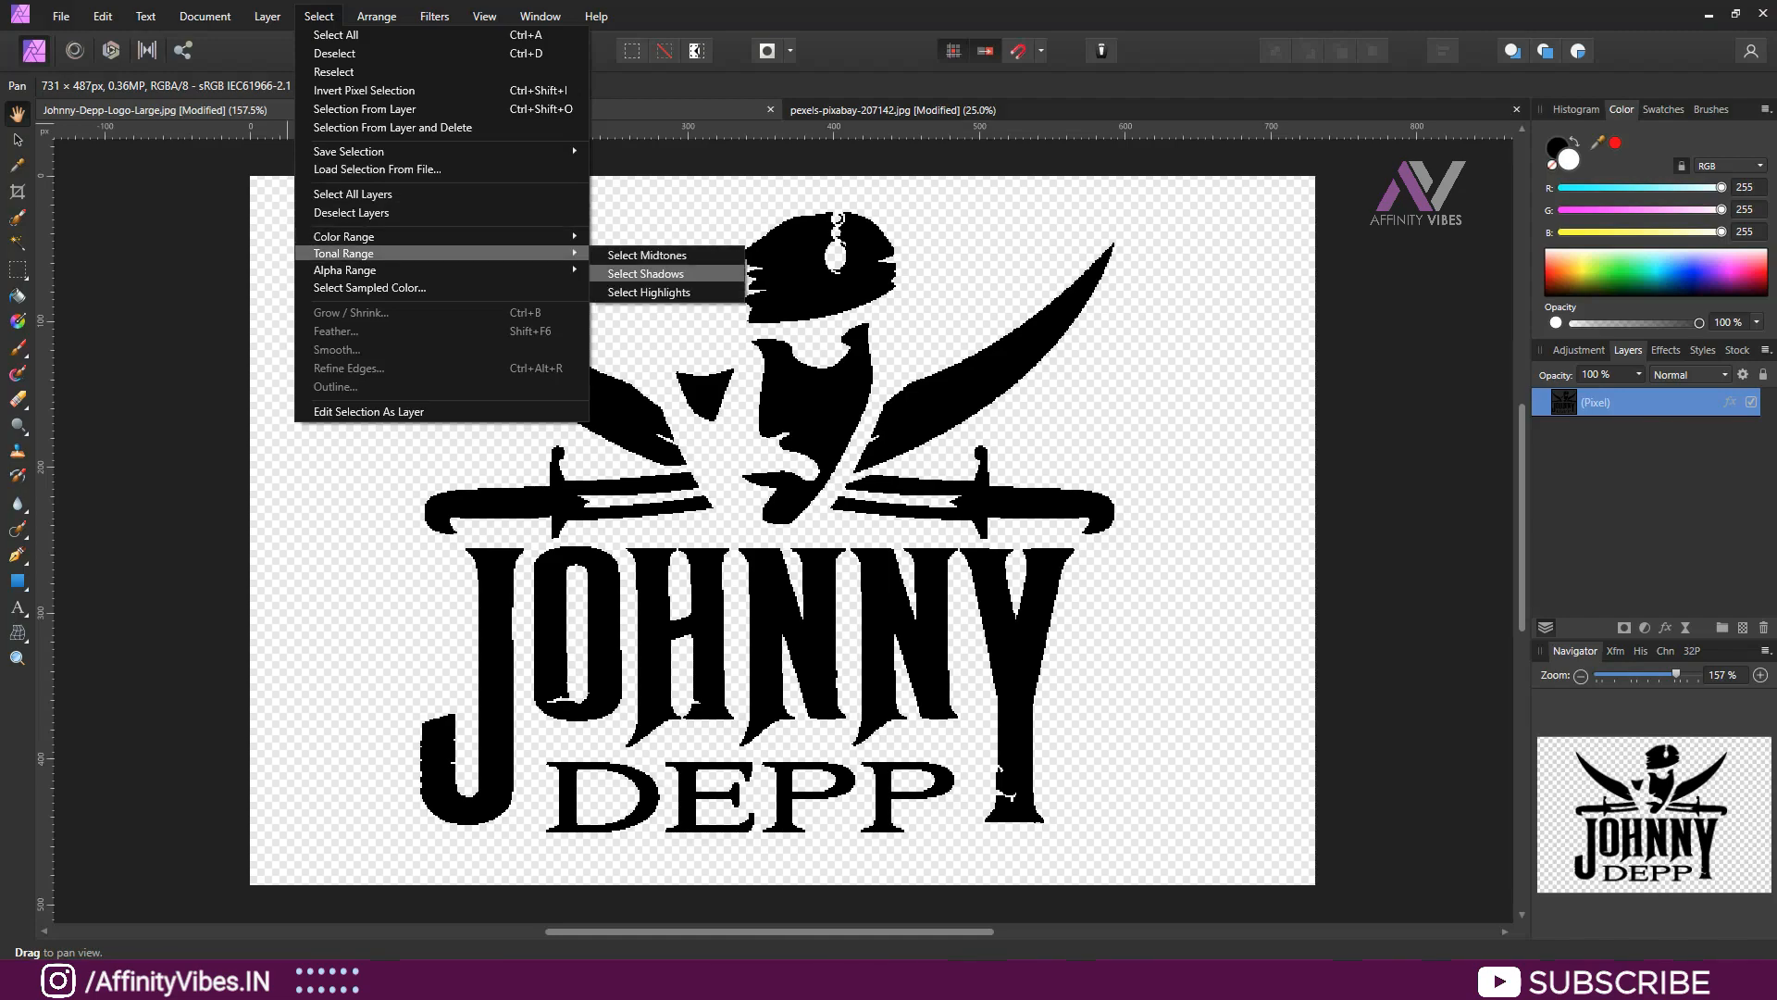
left_click(645, 273)
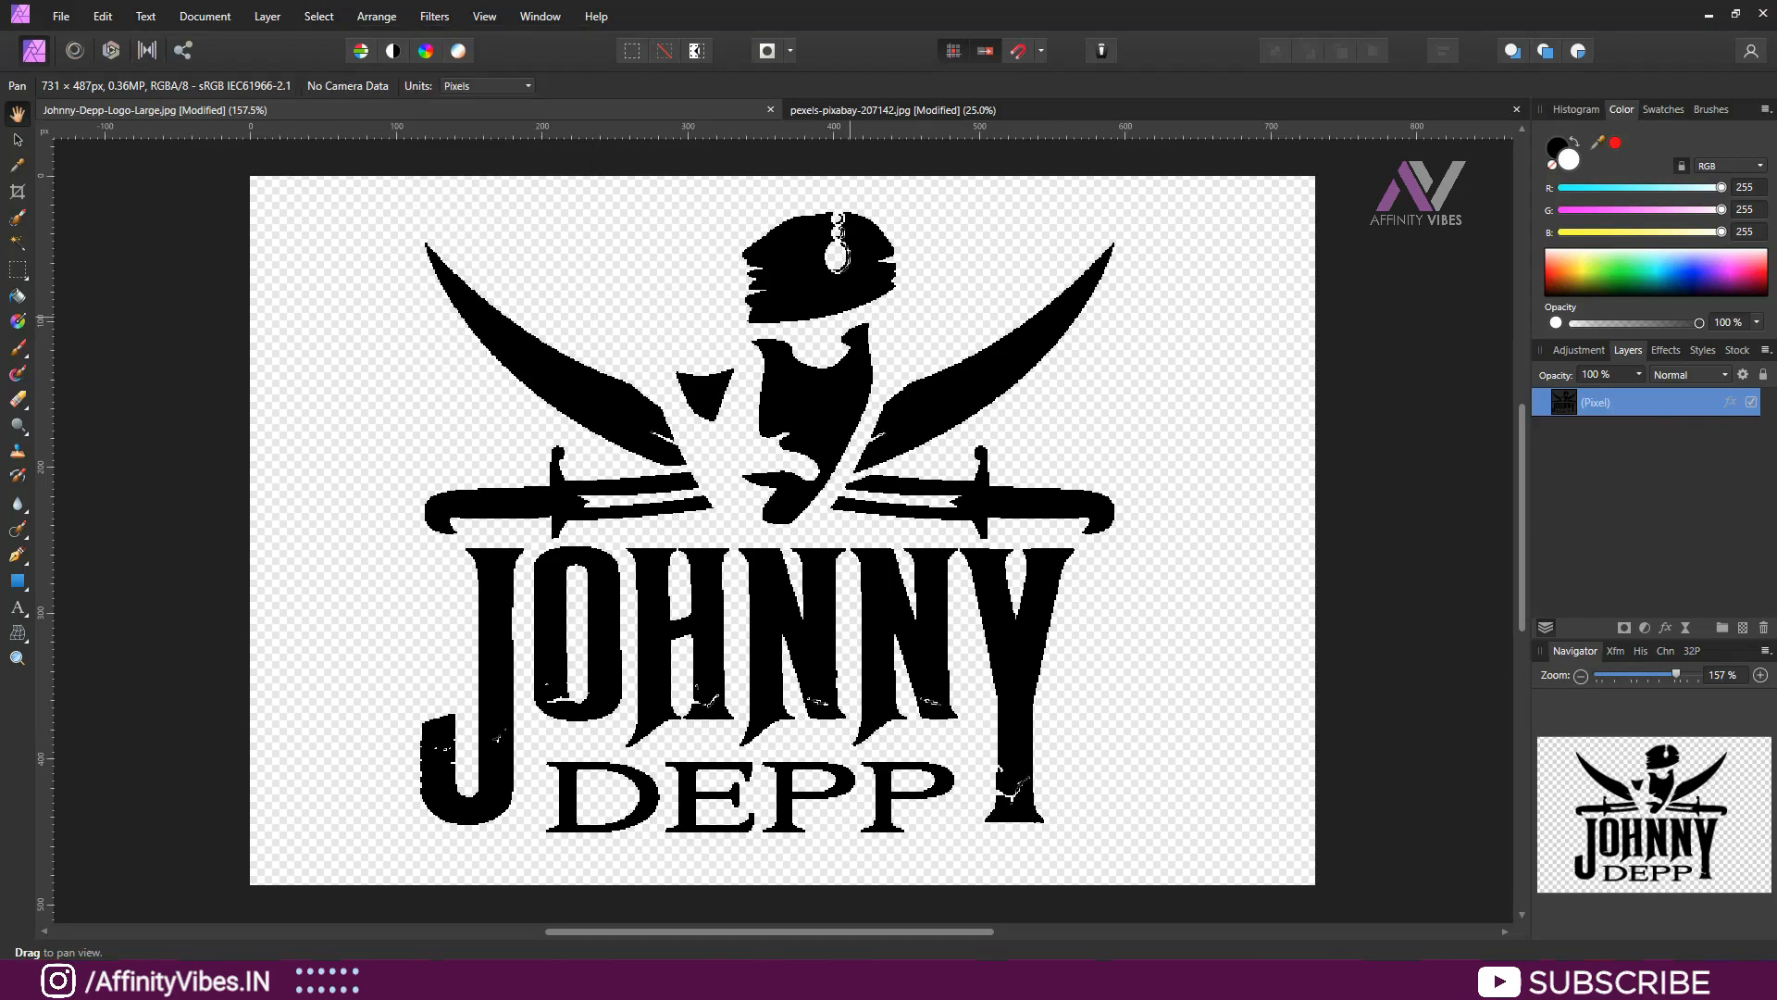
left_click(17, 140)
left_click_drag(925, 293, 716, 299)
key("ctrl+z")
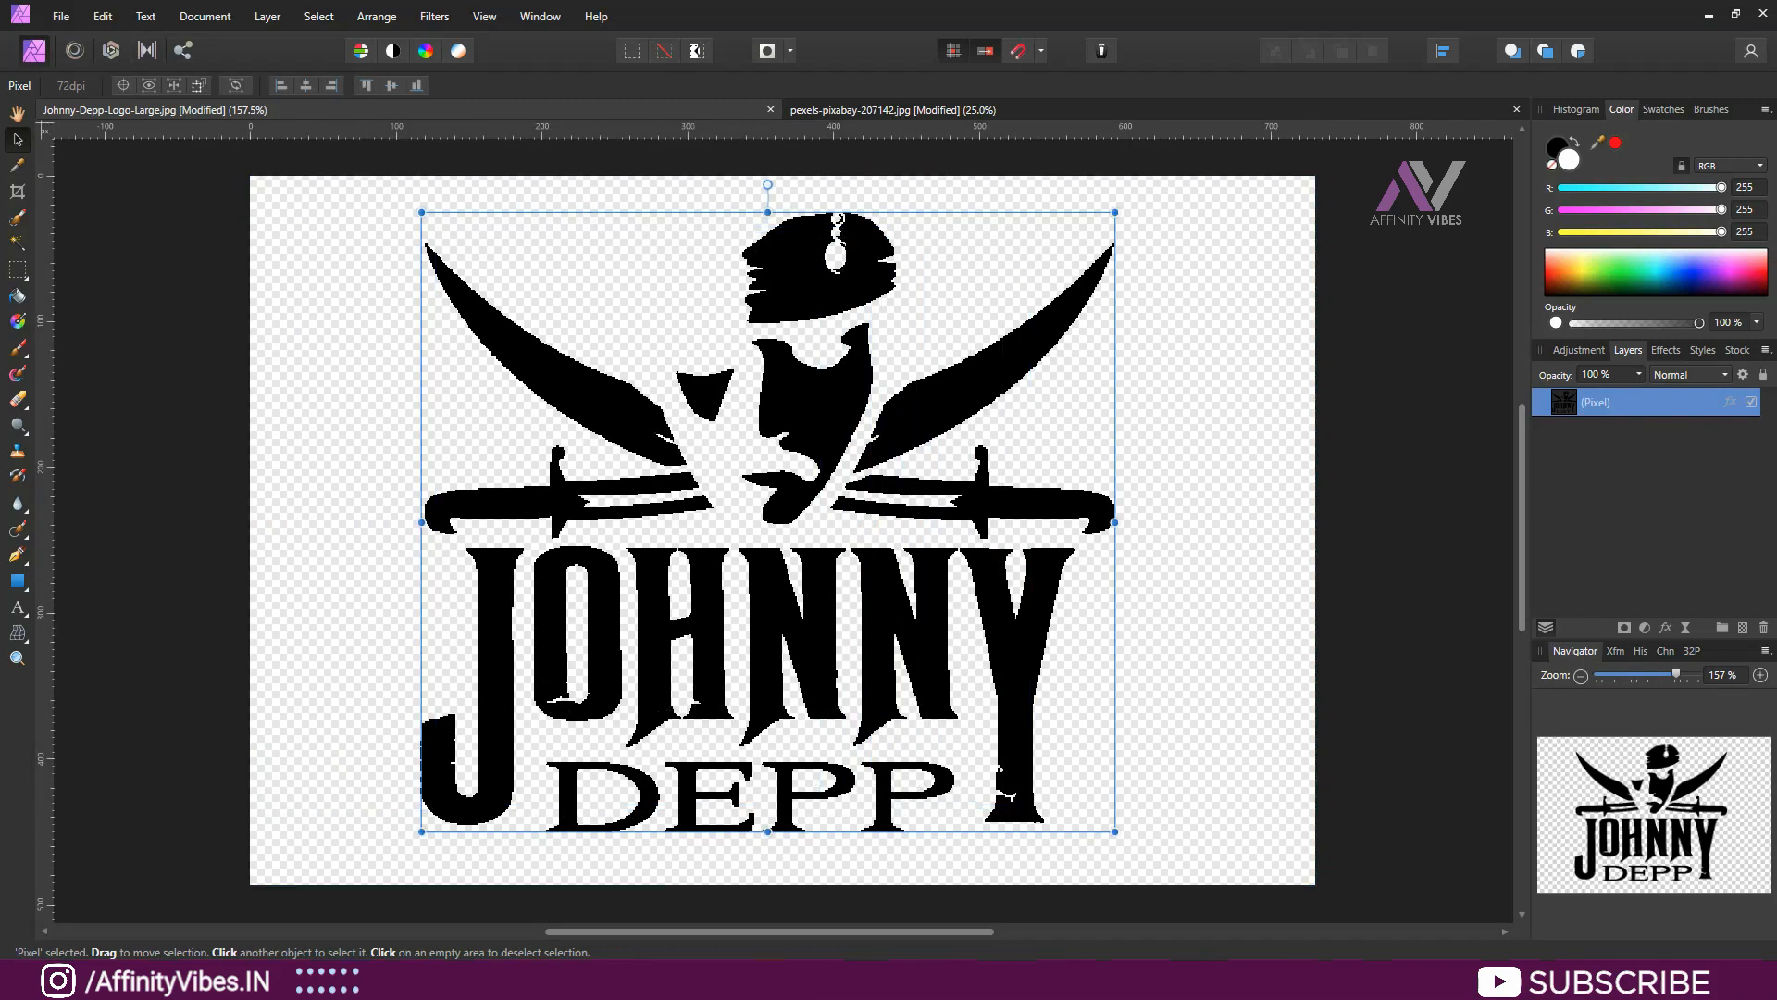
- Cut the black logo out of its own document and paste it into the brick wall image
key("h")
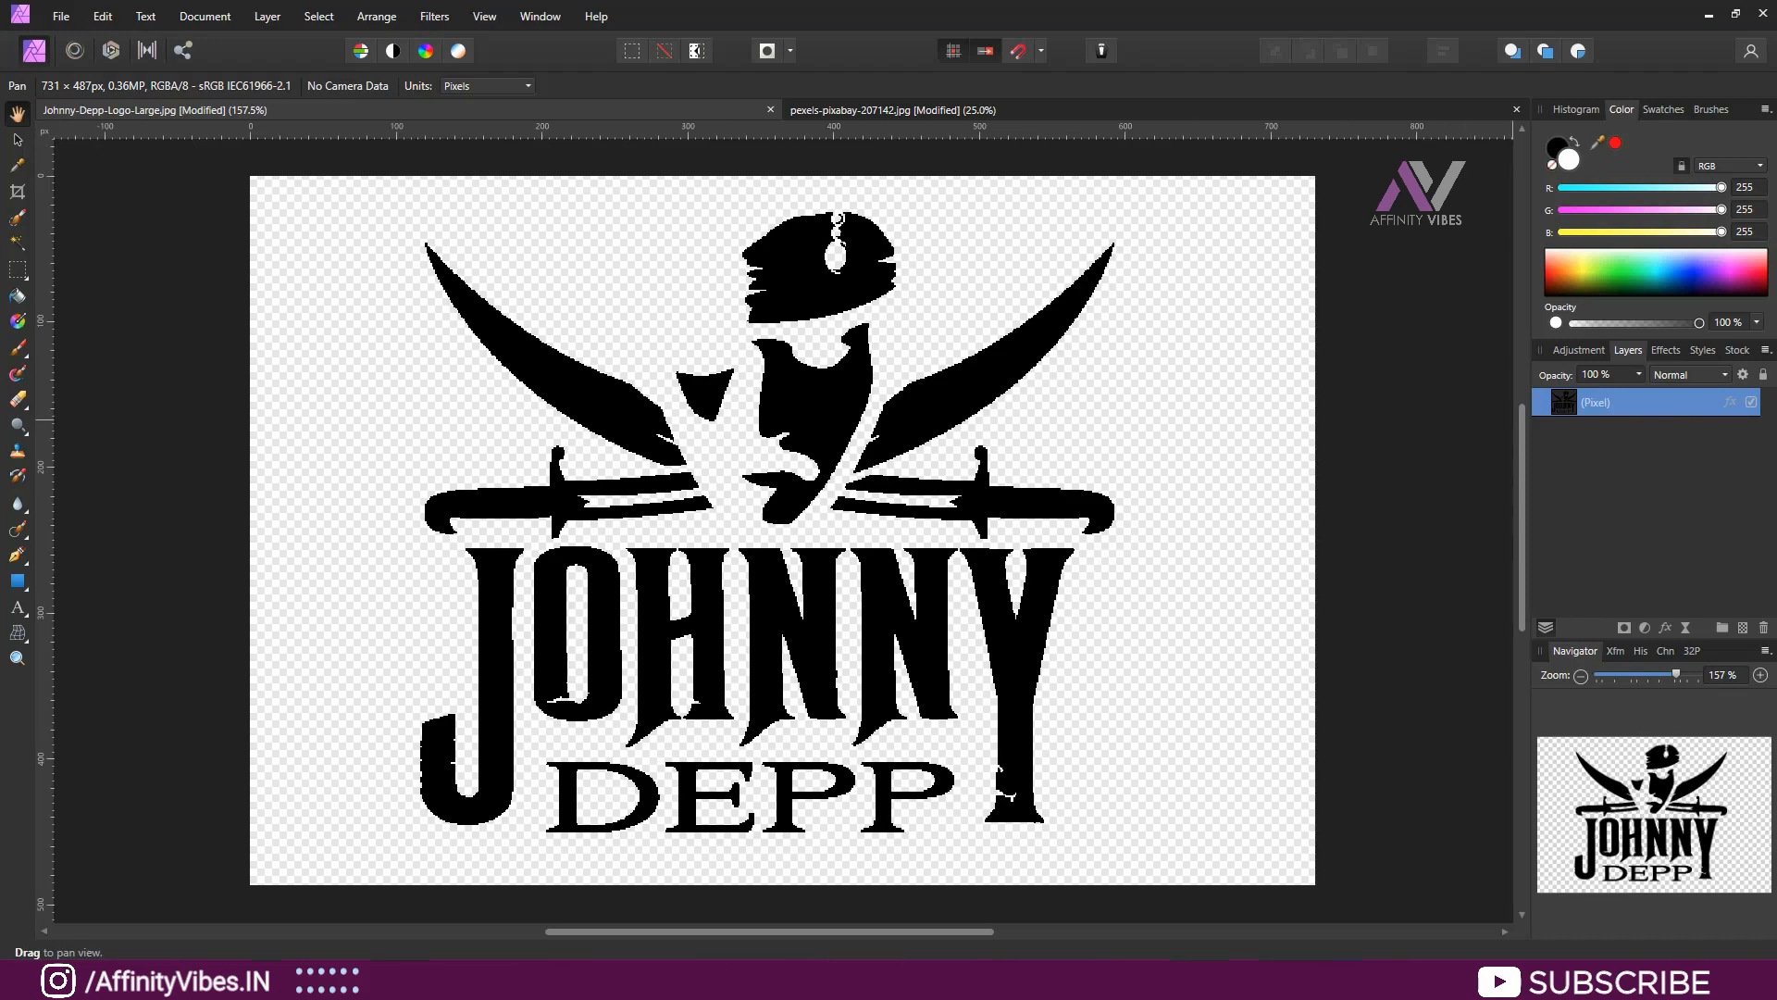
key("Delete")
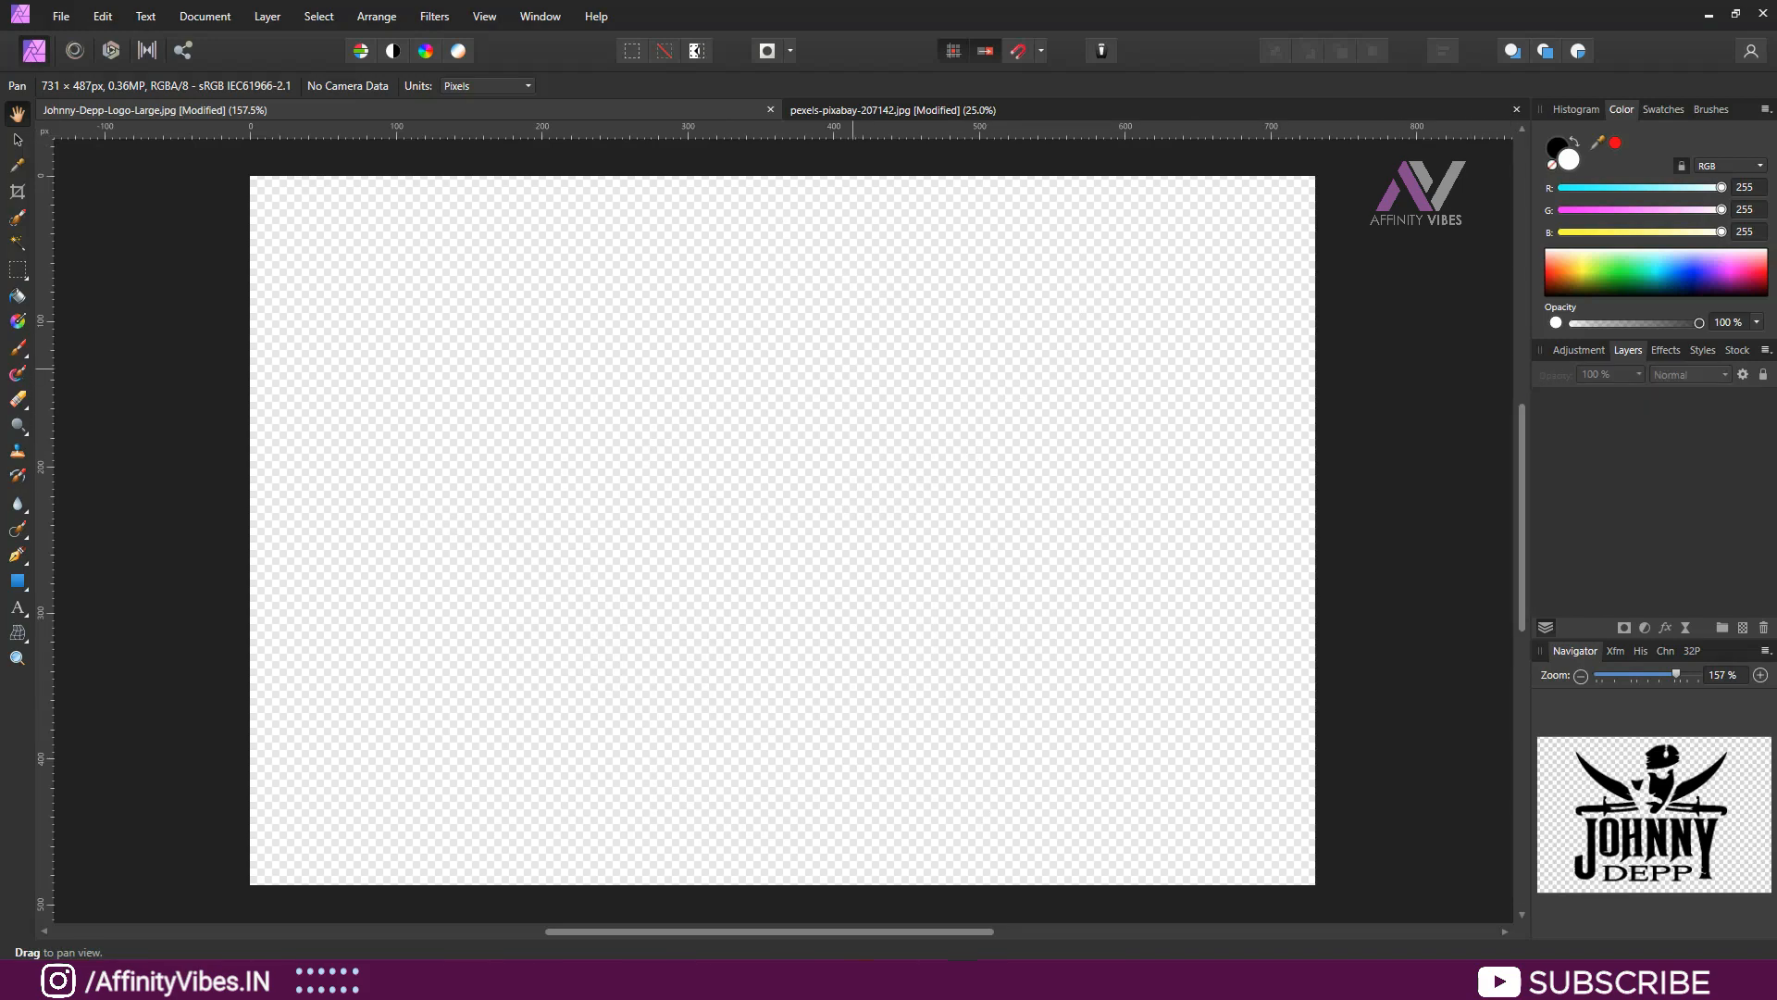
key("ctrl+Tab")
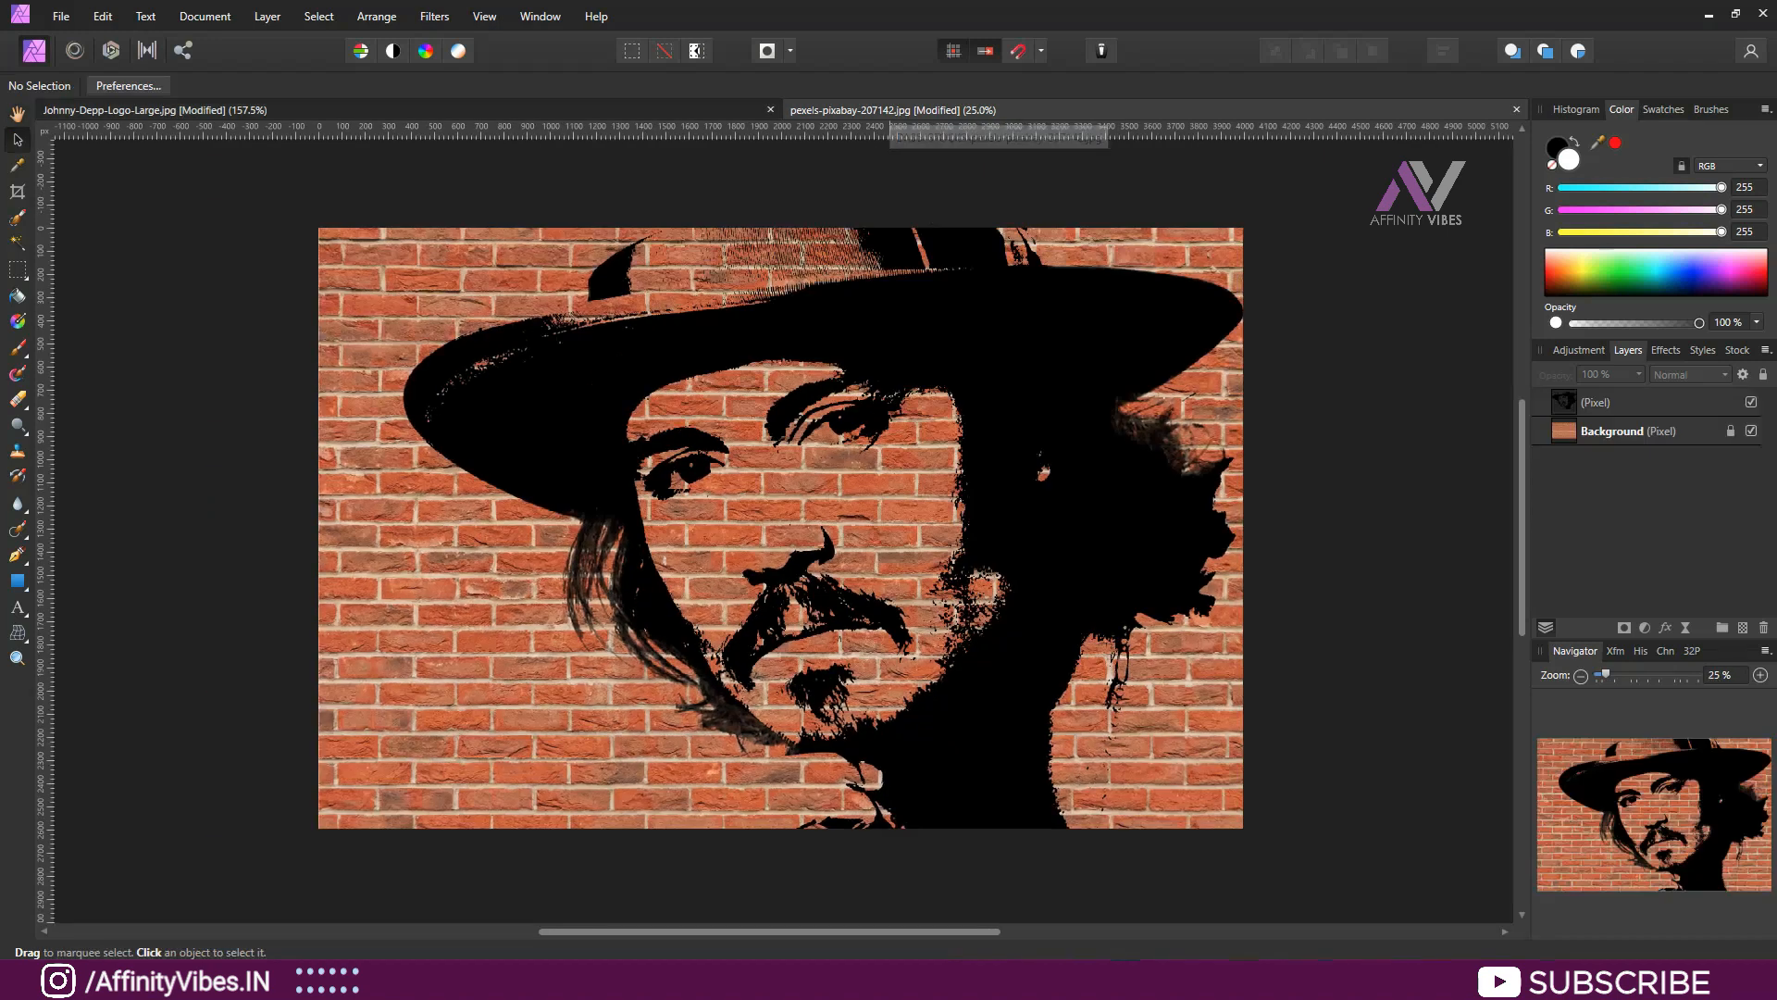
key("ctrl+v")
- Place the pasted logo in the brick wall's lower-left corner and enlarge it proportionally to about twice its size
left_click_drag(400, 287, 538, 791)
key("ctrl+z")
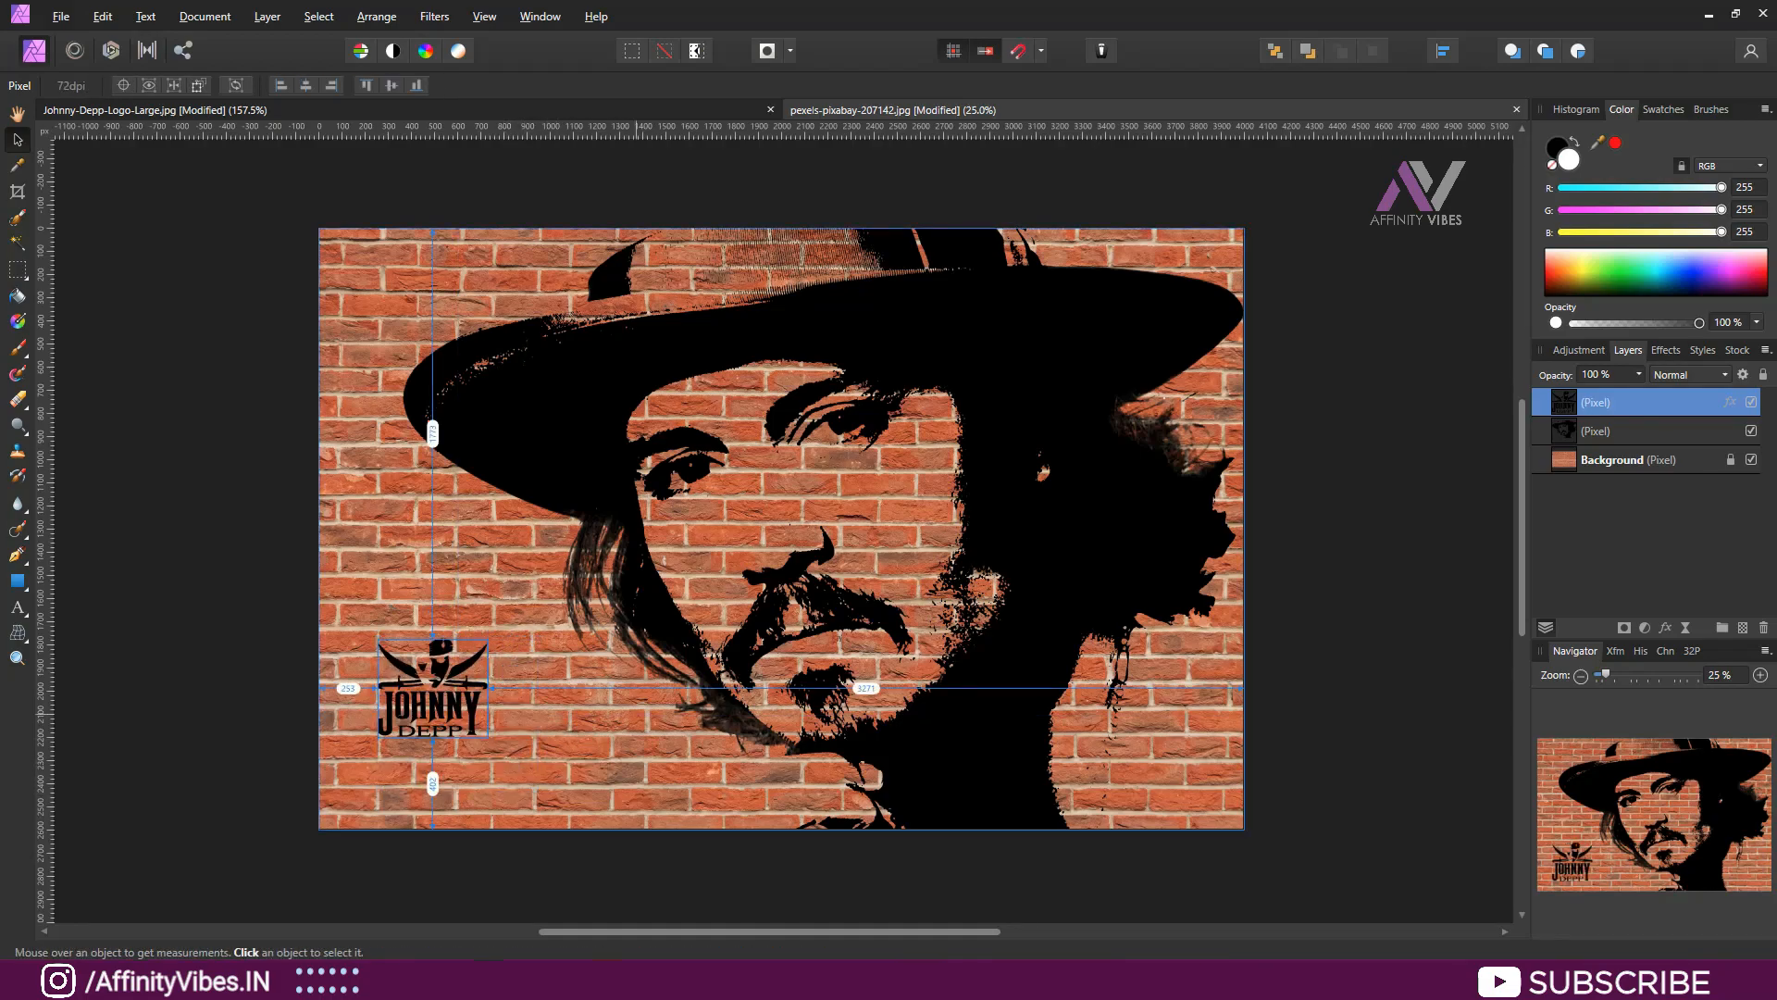
left_click_drag(487, 737, 594, 816)
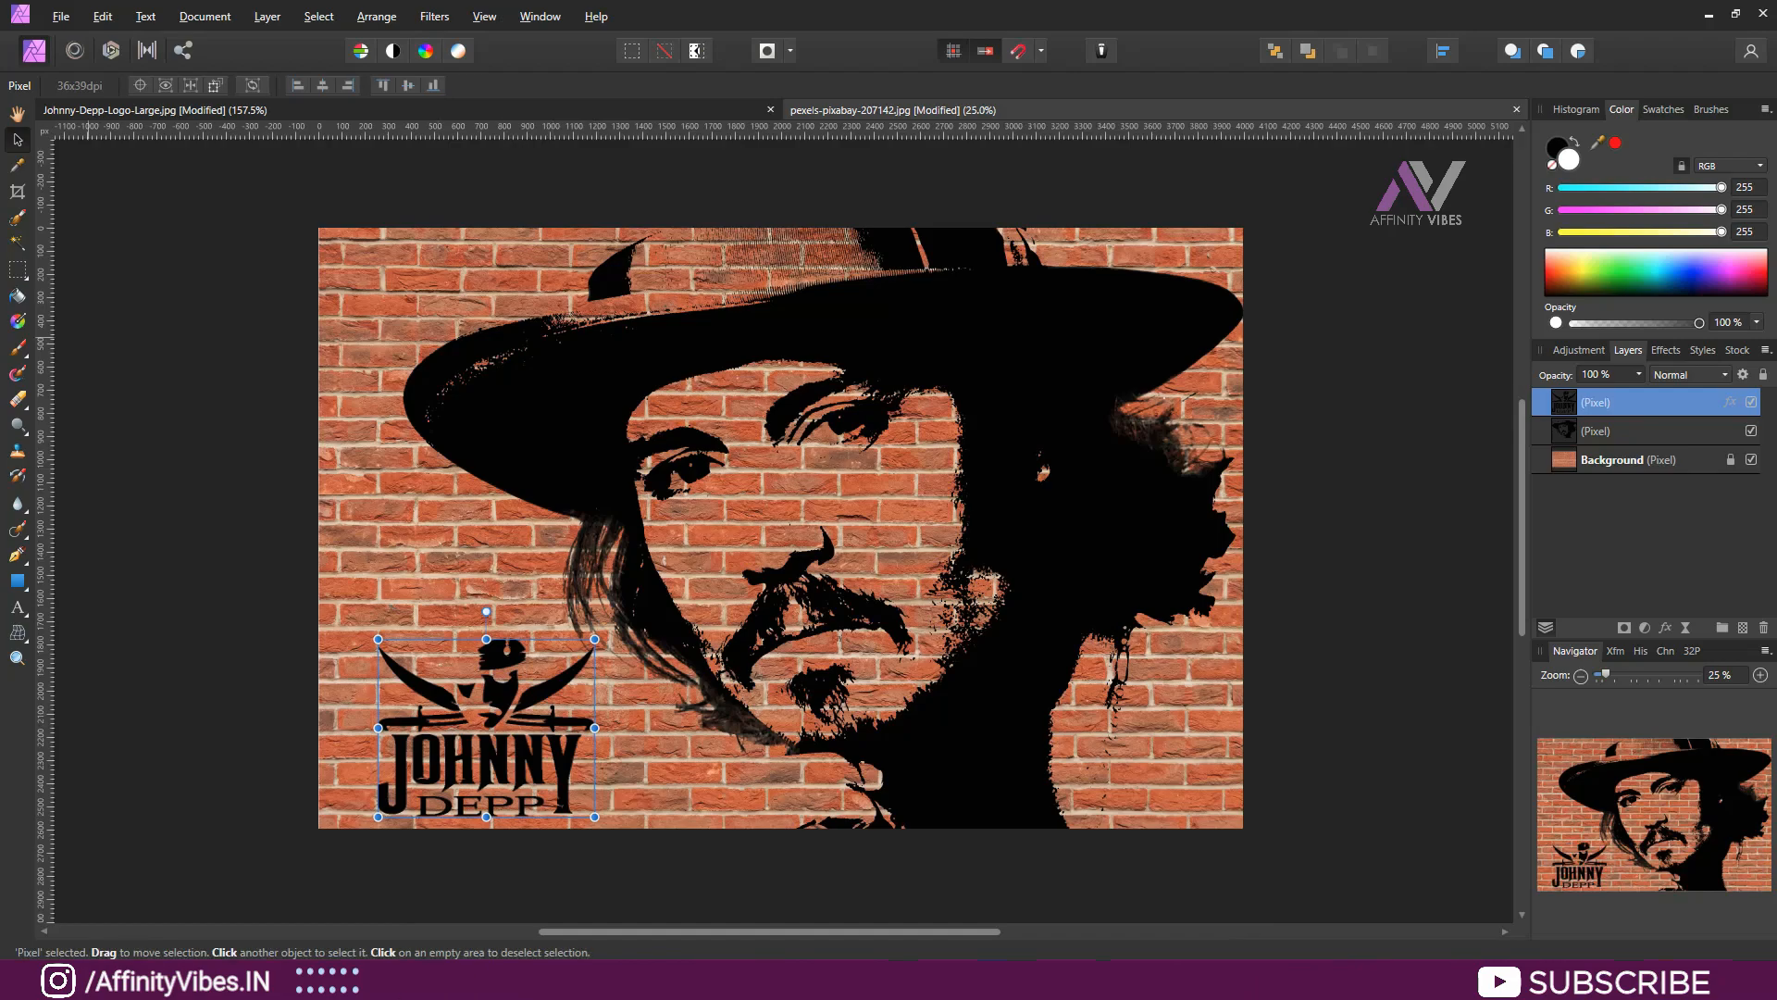
key("h")
left_click_drag(480, 695, 559, 696)
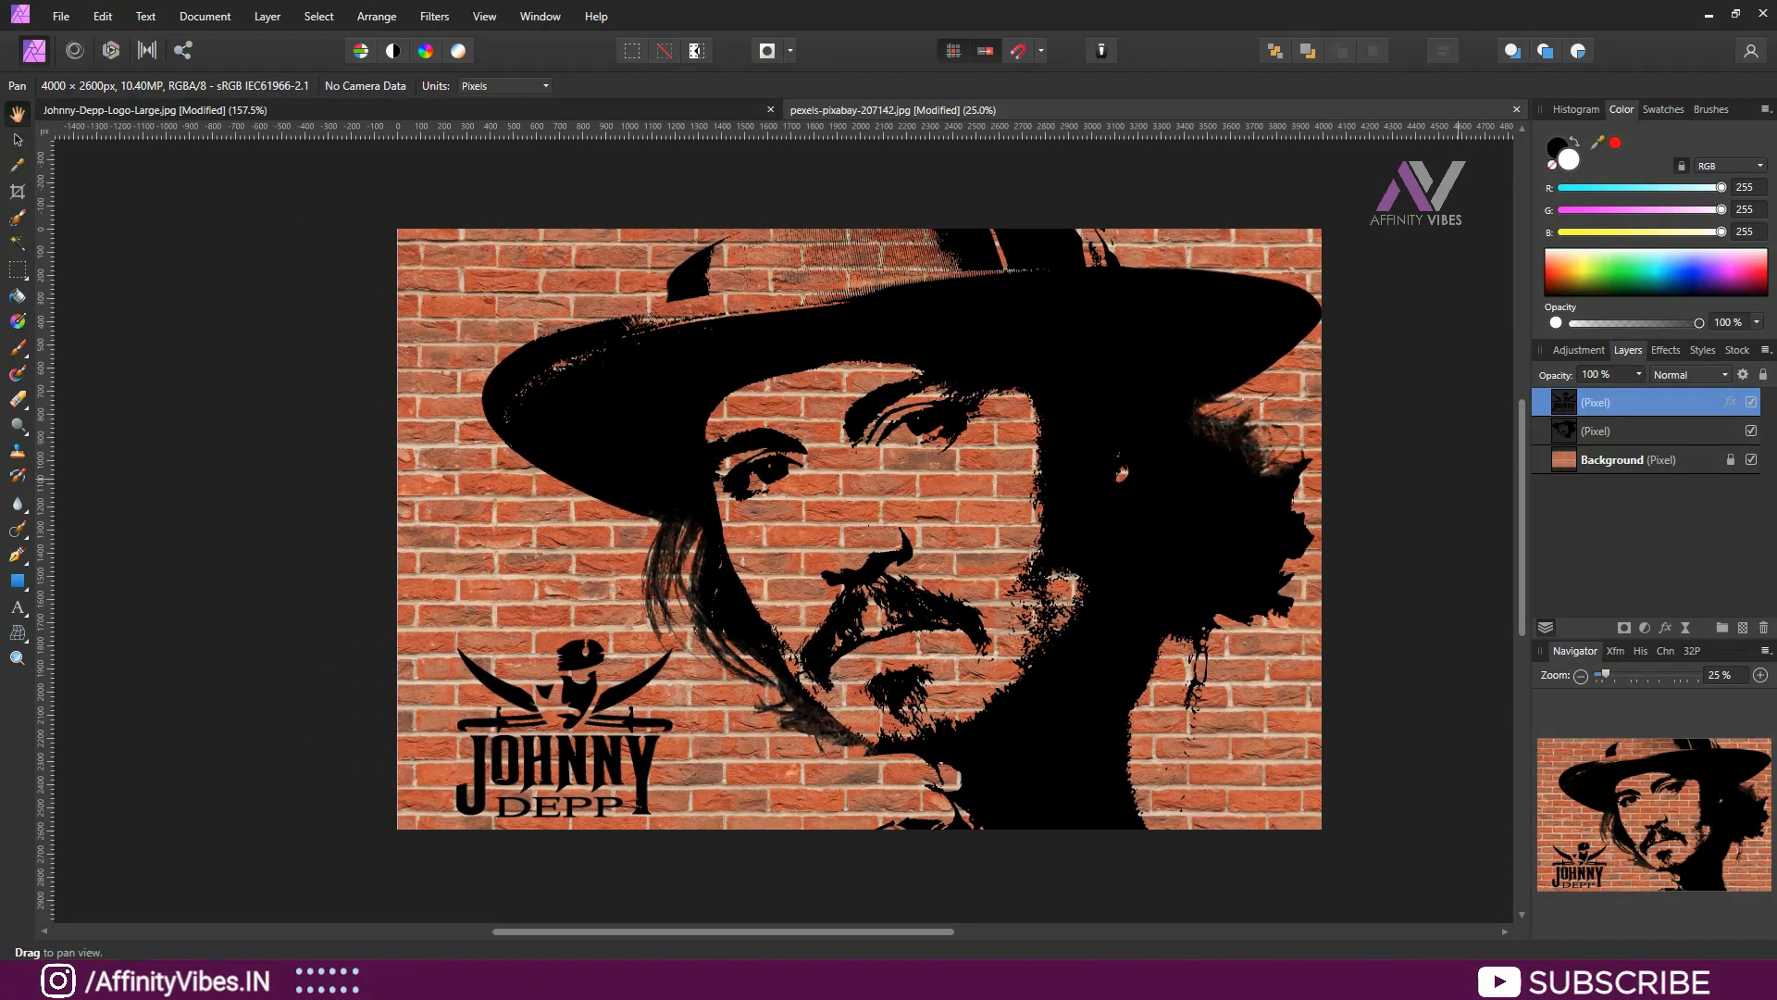
- Rename the logo's pixel layer to Logo and the portrait's pixel layer to Jonny
left_click(1598, 403)
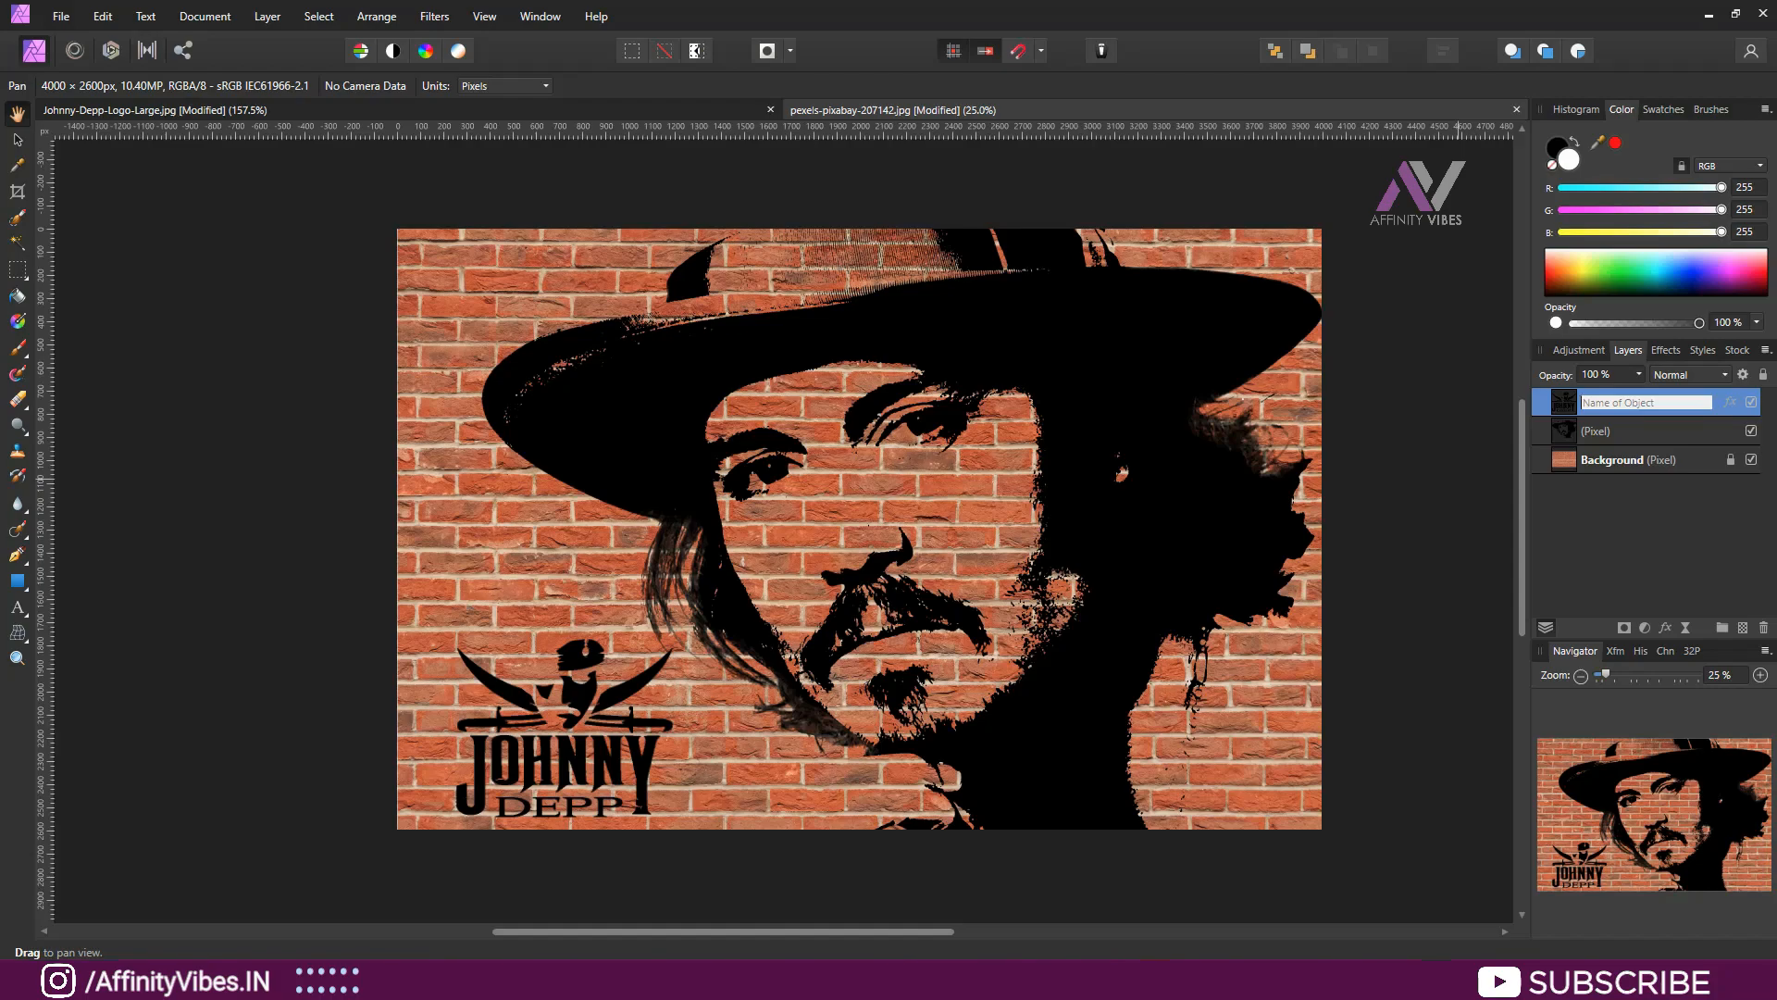
type("Logo")
key("Return")
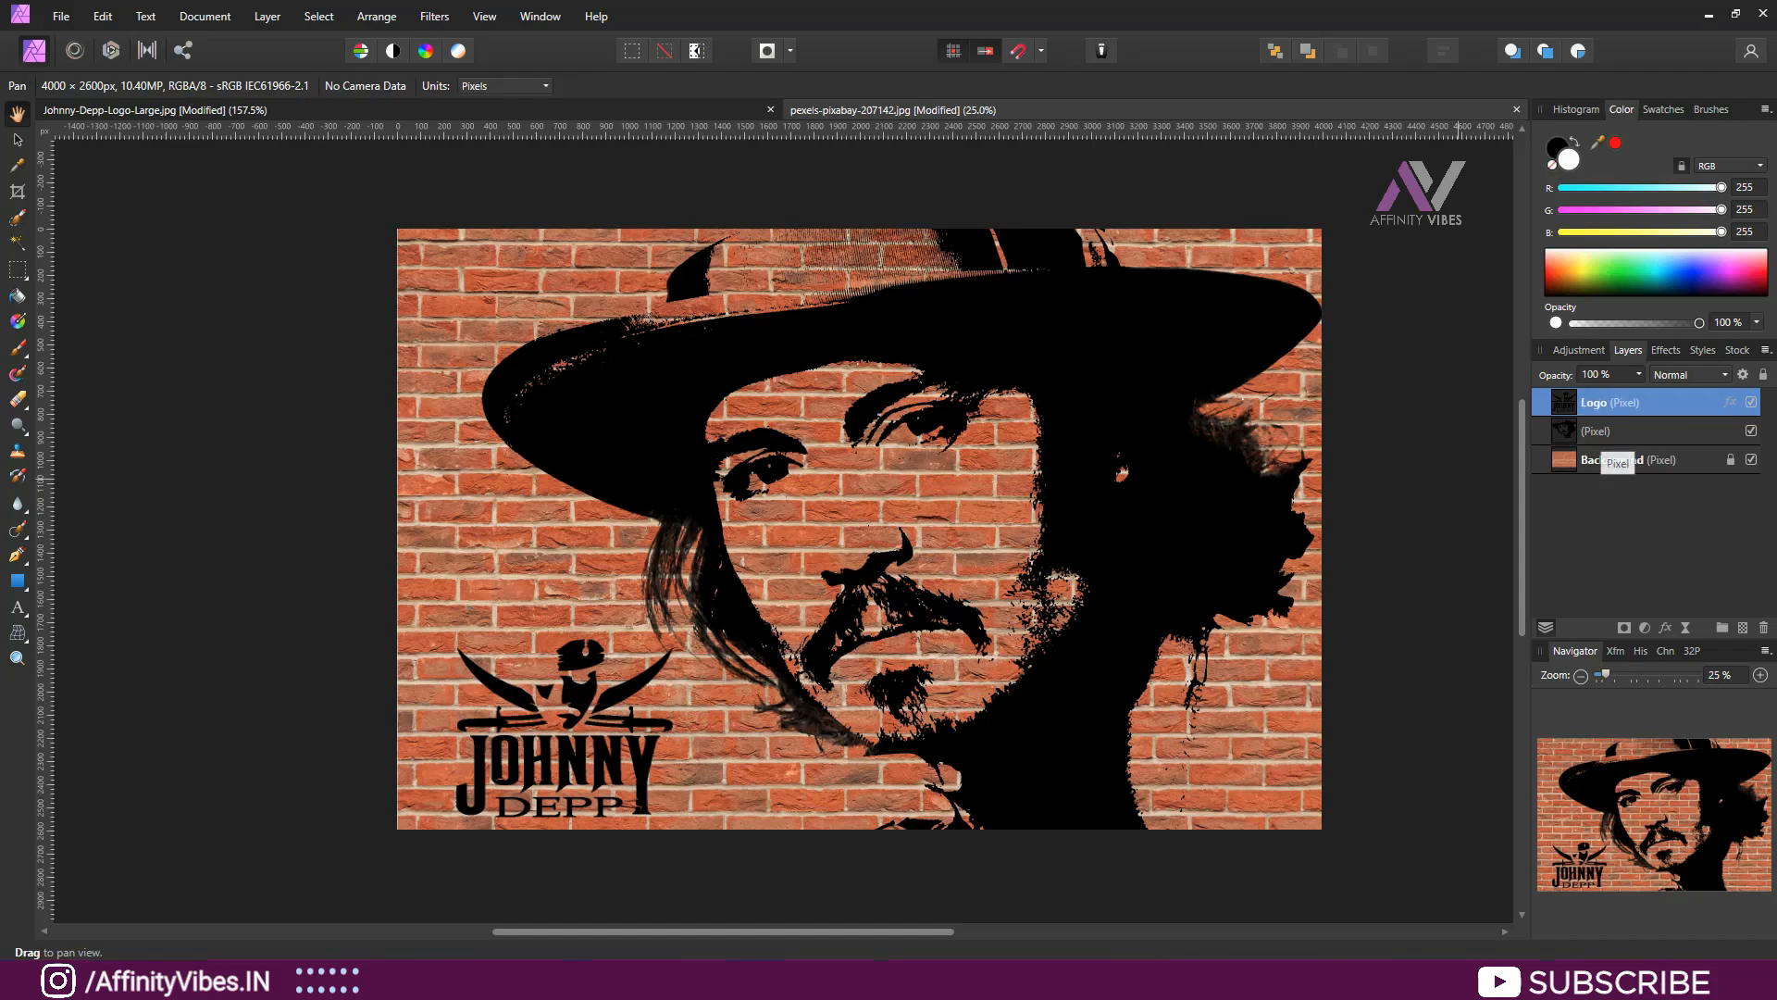
double_click(1597, 431)
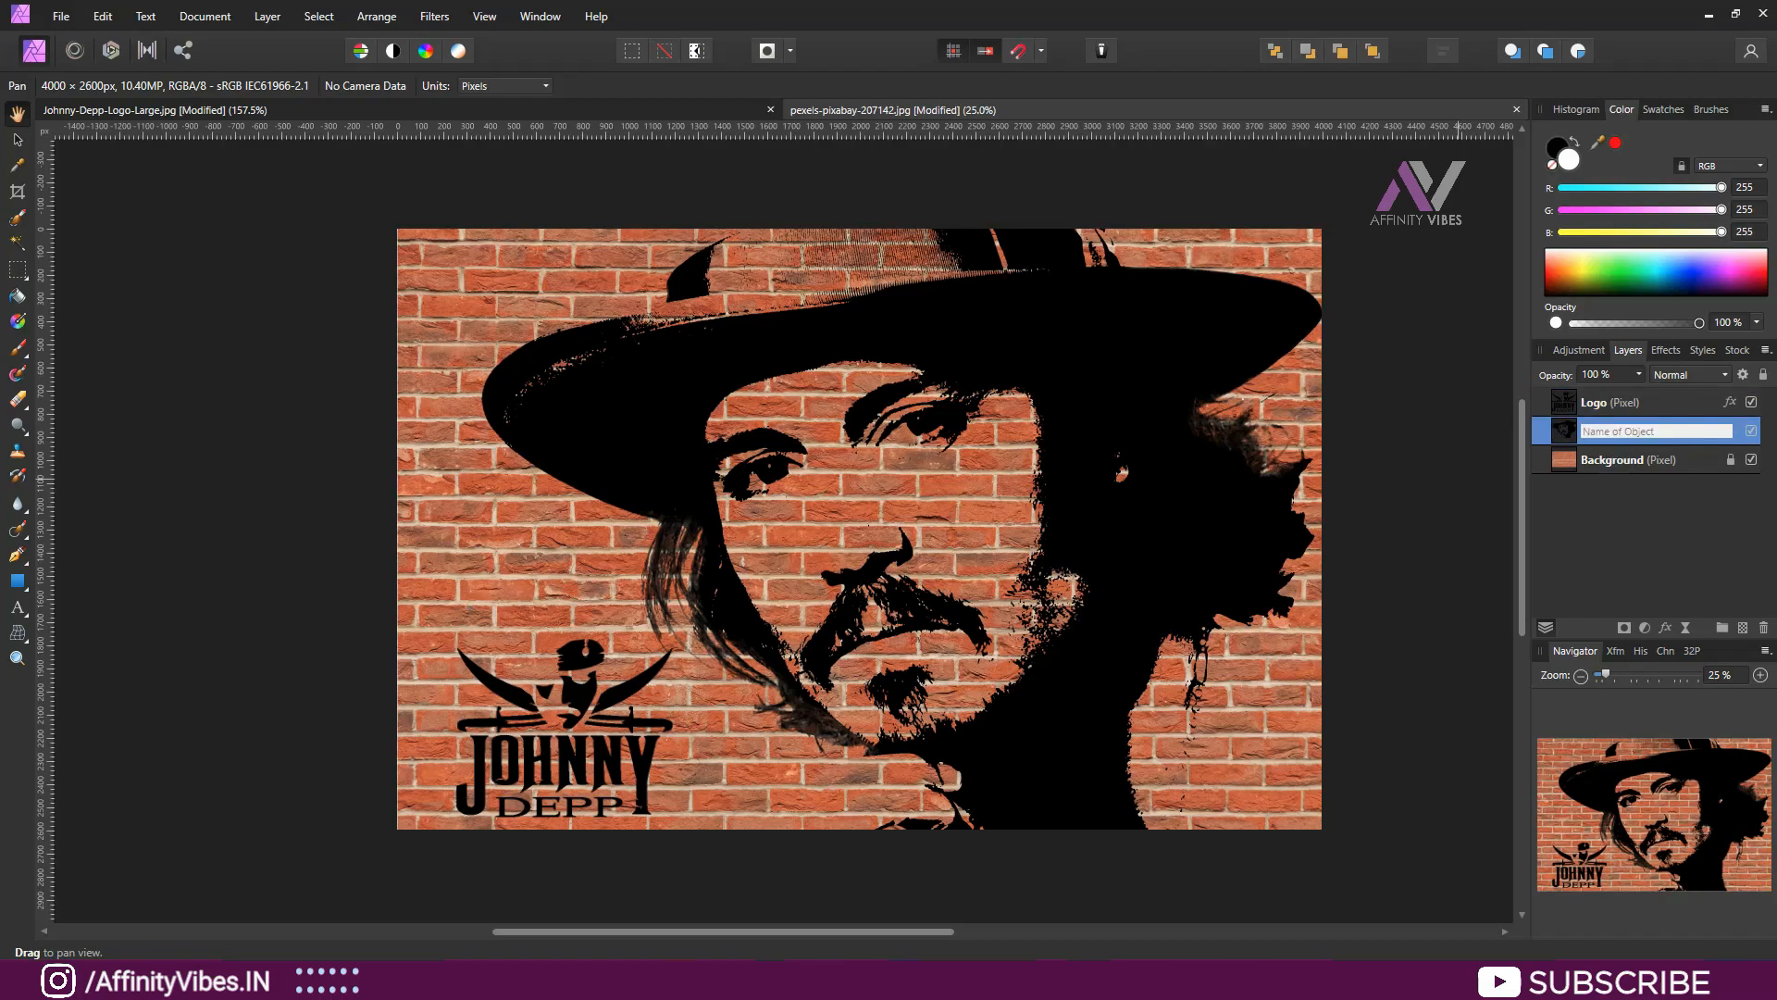
type("Jonny")
key("Return")
- Move the Logo layer slightly up and to the left on the wall, then deselect it
left_click(1598, 403)
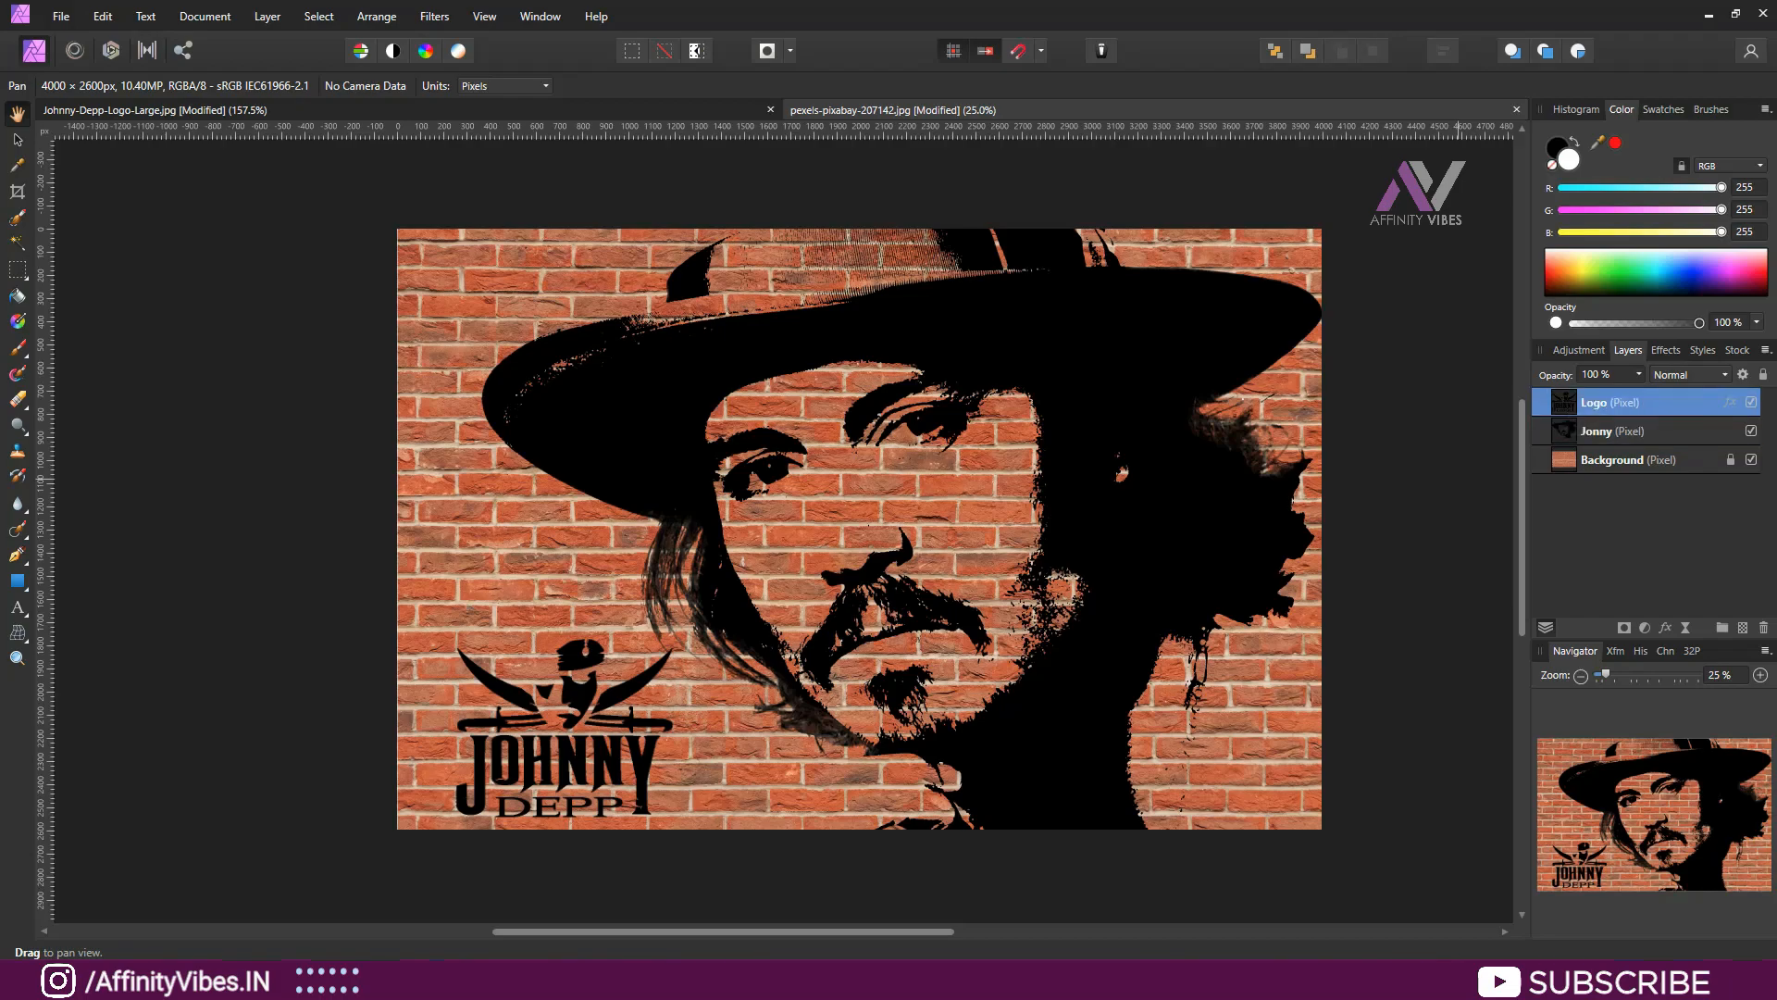
key("v")
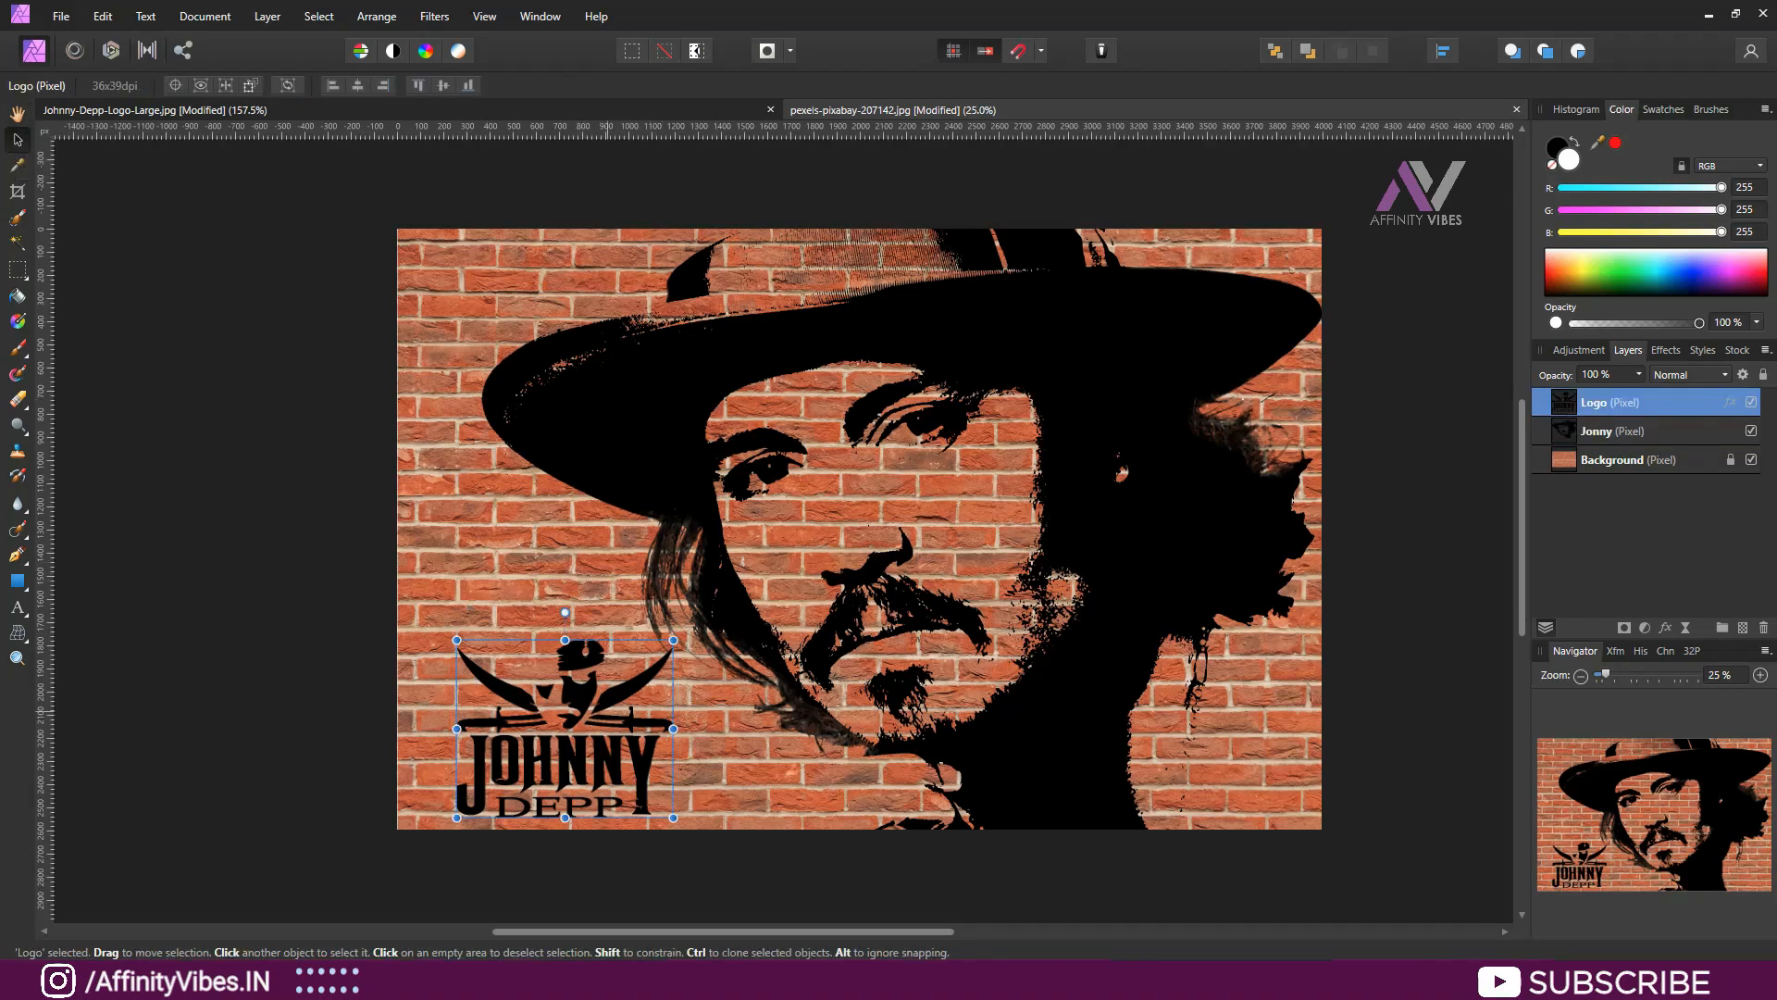
left_click_drag(607, 711, 576, 697)
left_click(1622, 460)
left_click(1443, 484)
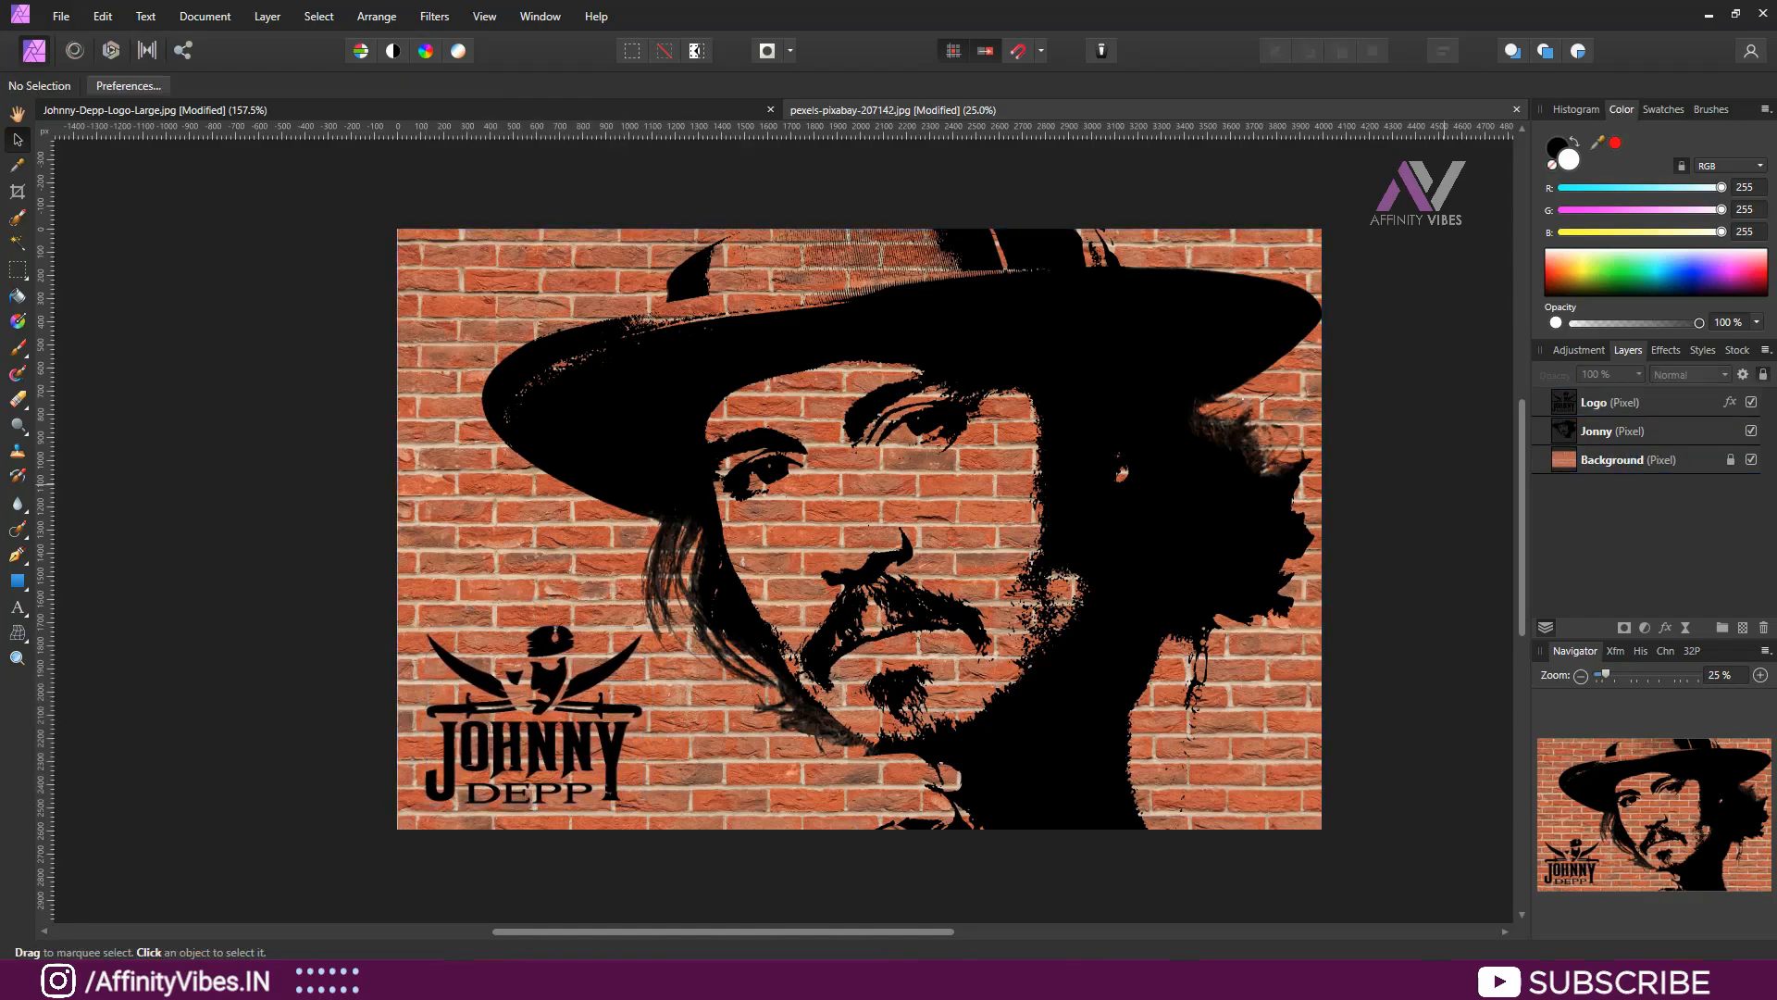
- Hide the Background layer and merge the visible Logo and Jonny layers into a new pixel layer
left_click(17, 114)
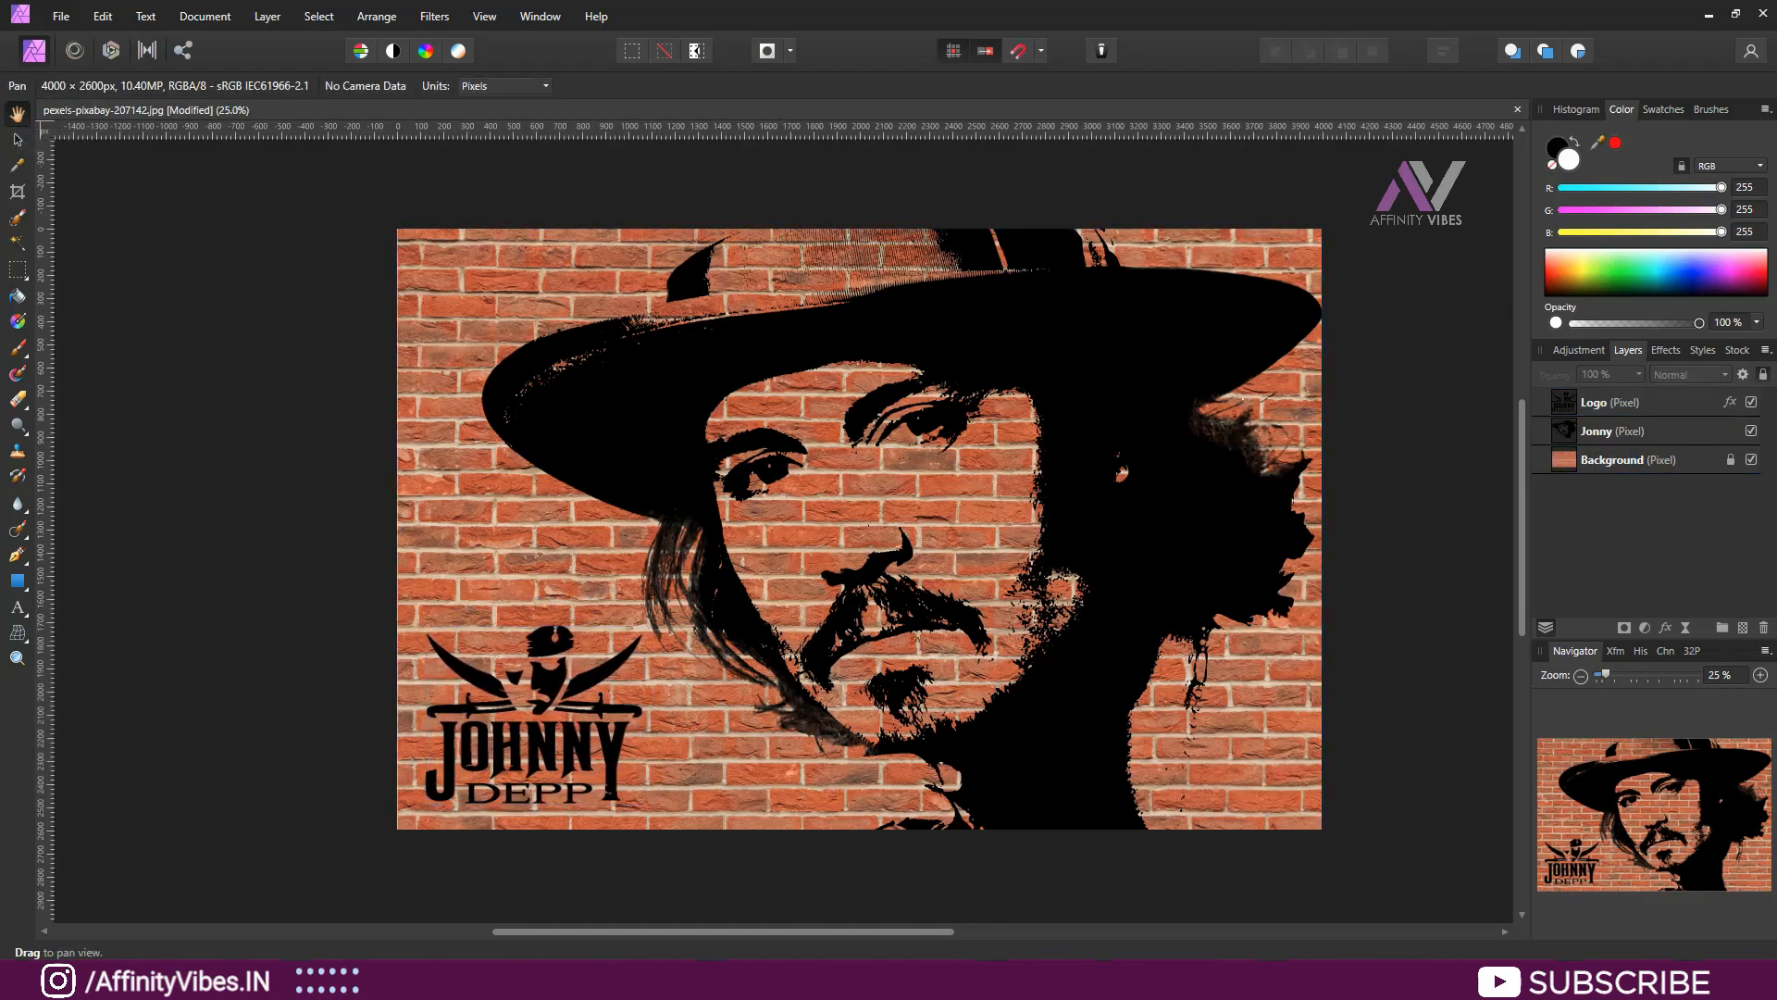
scroll(1287, 524, "up", 2)
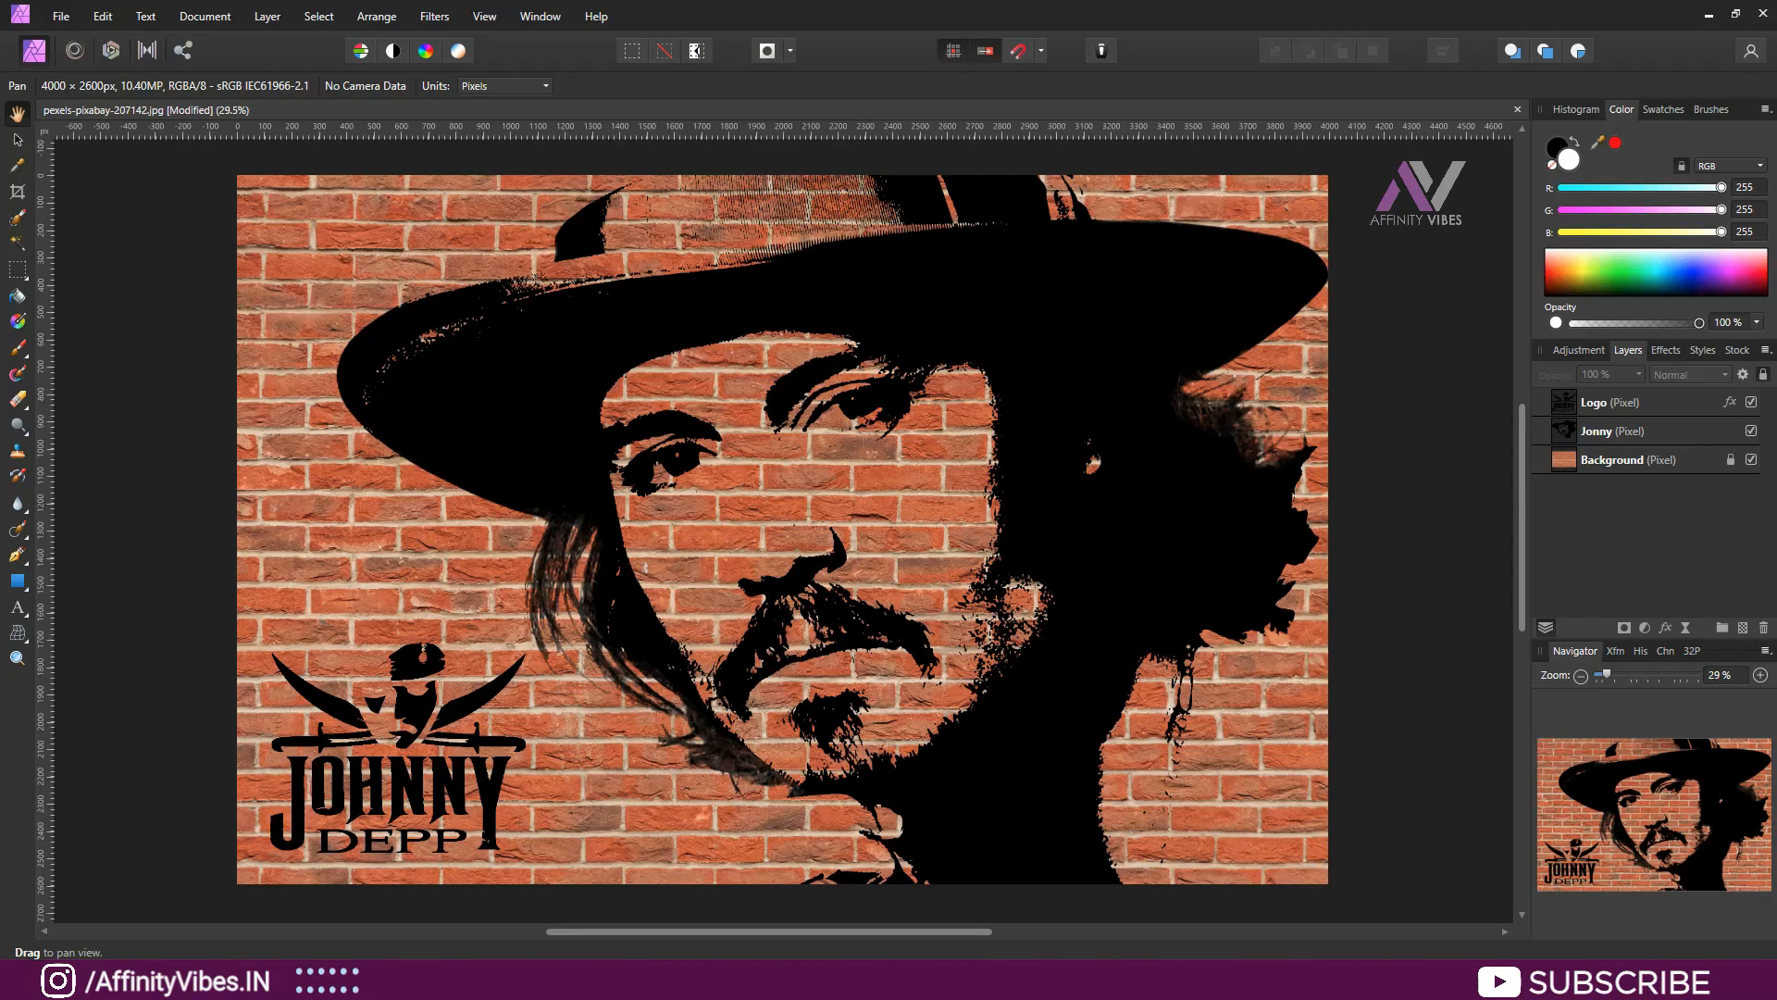
left_click(1610, 403)
left_click(1612, 432, "shift")
left_click(1751, 460)
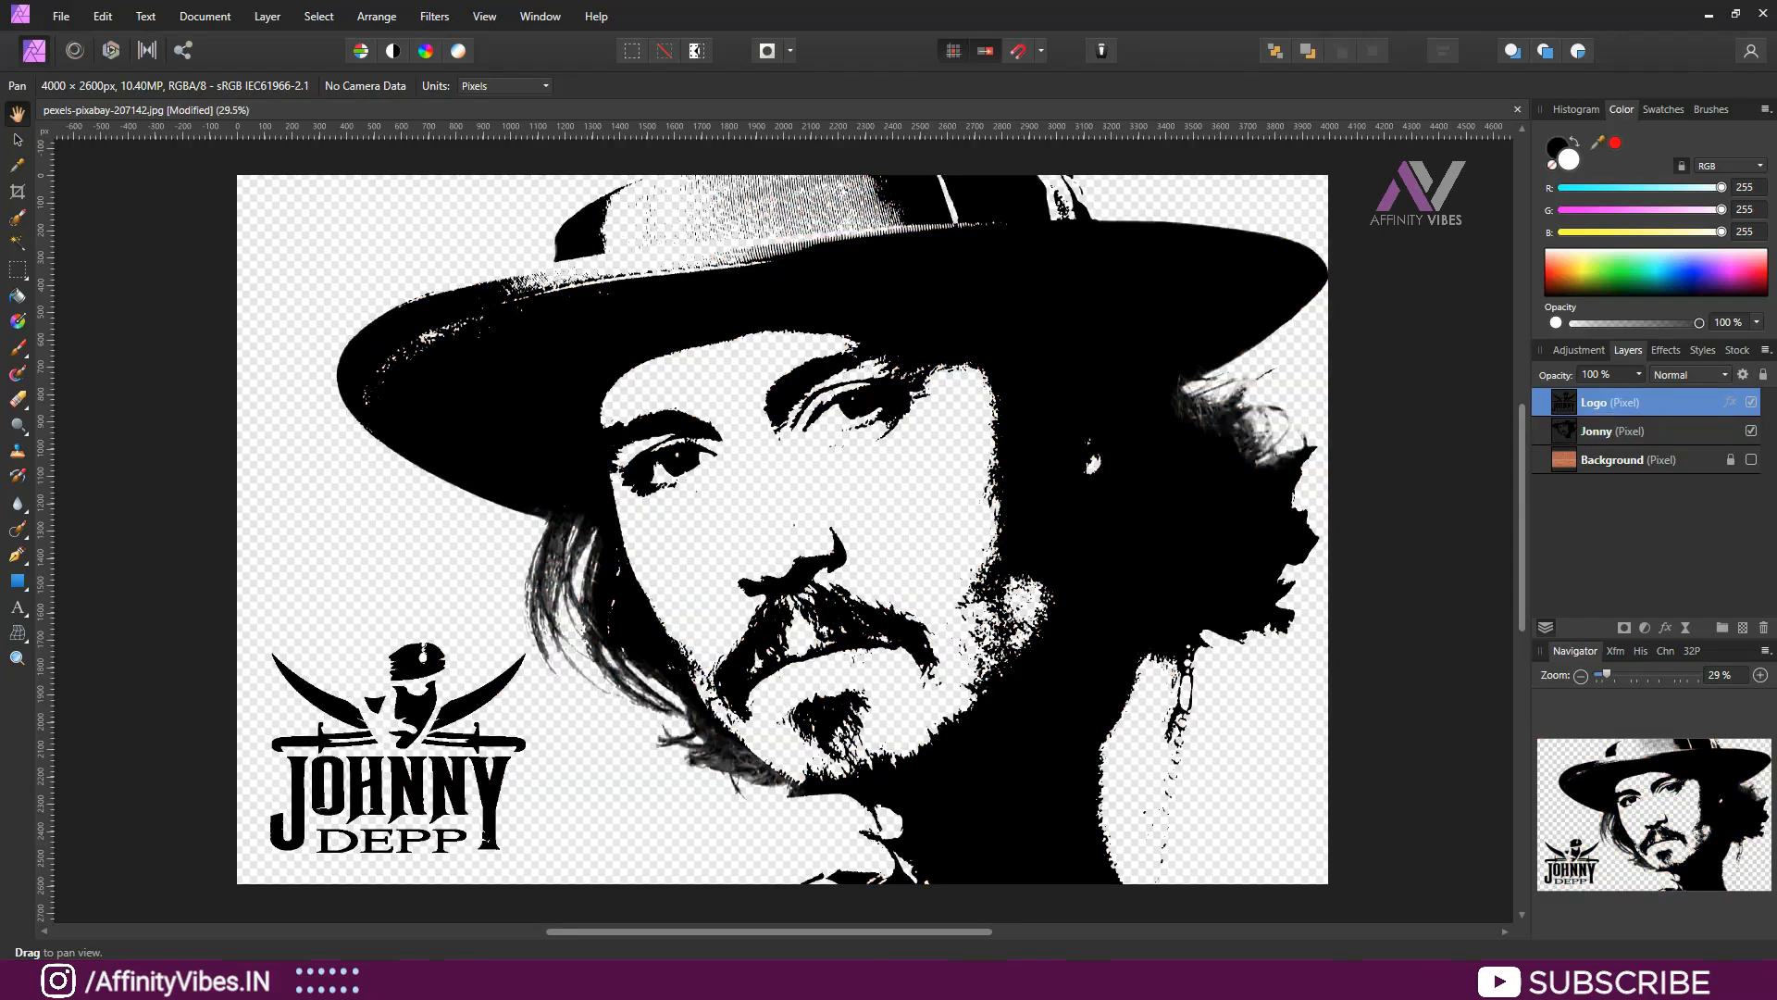
right_click(1609, 433)
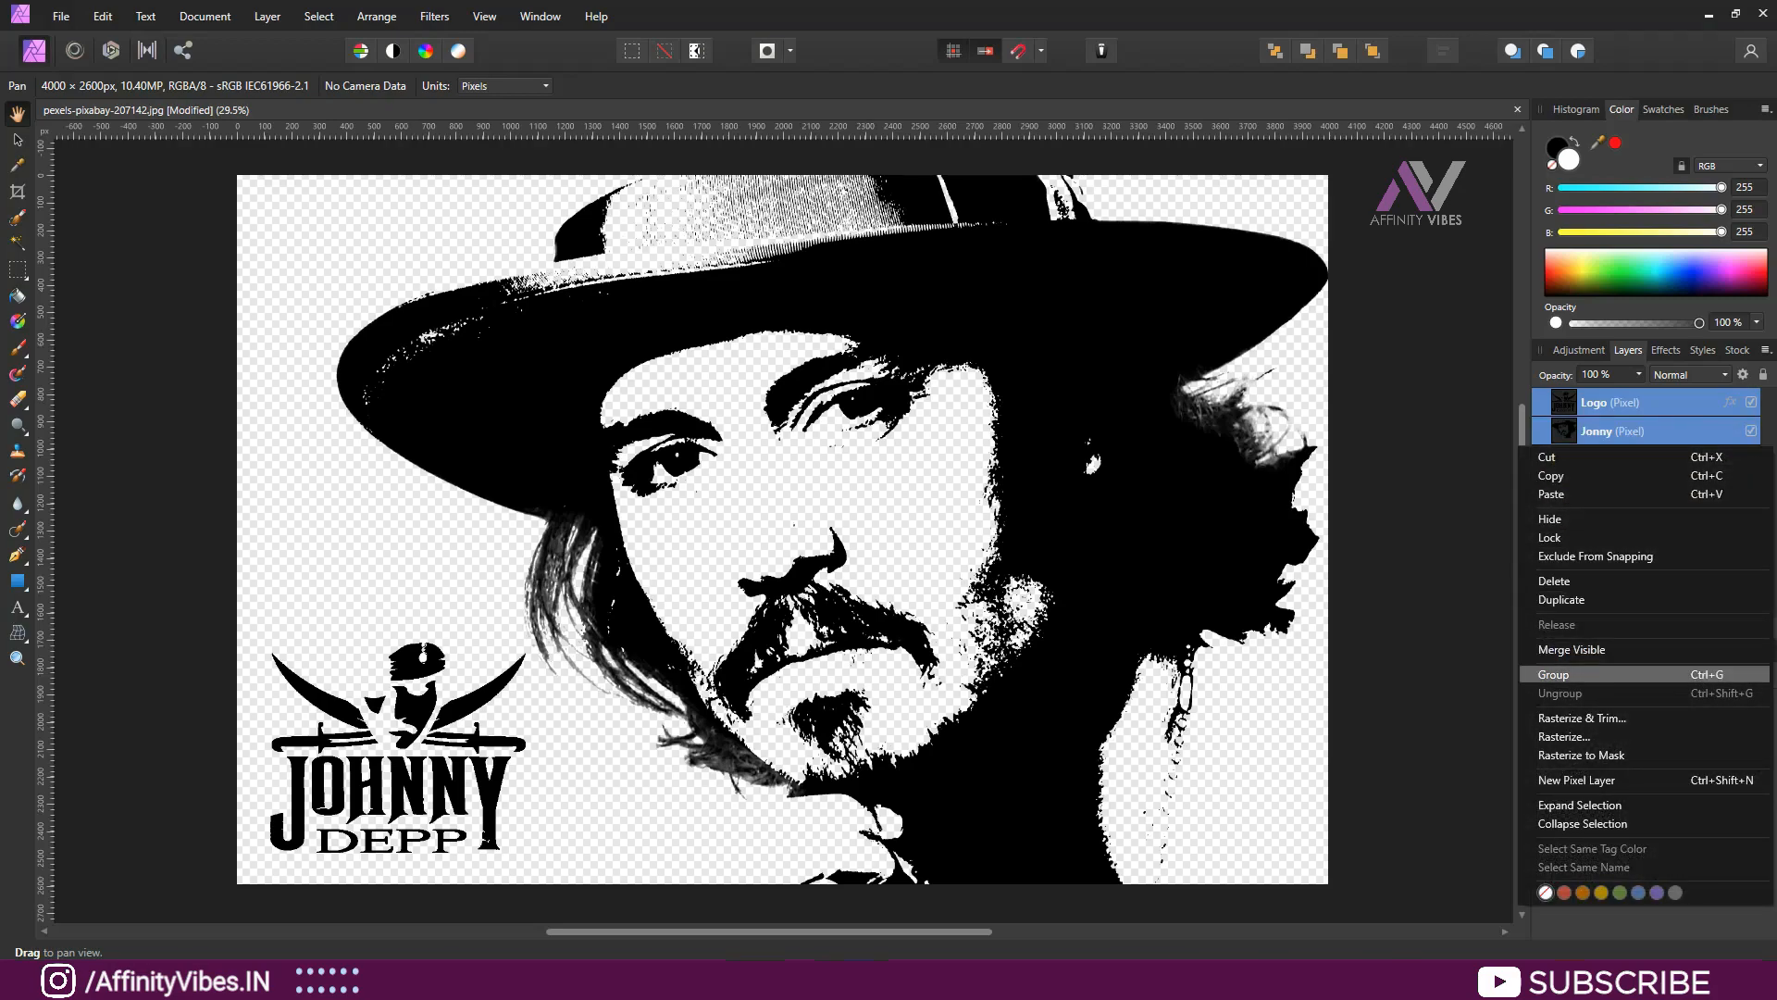
left_click(1571, 648)
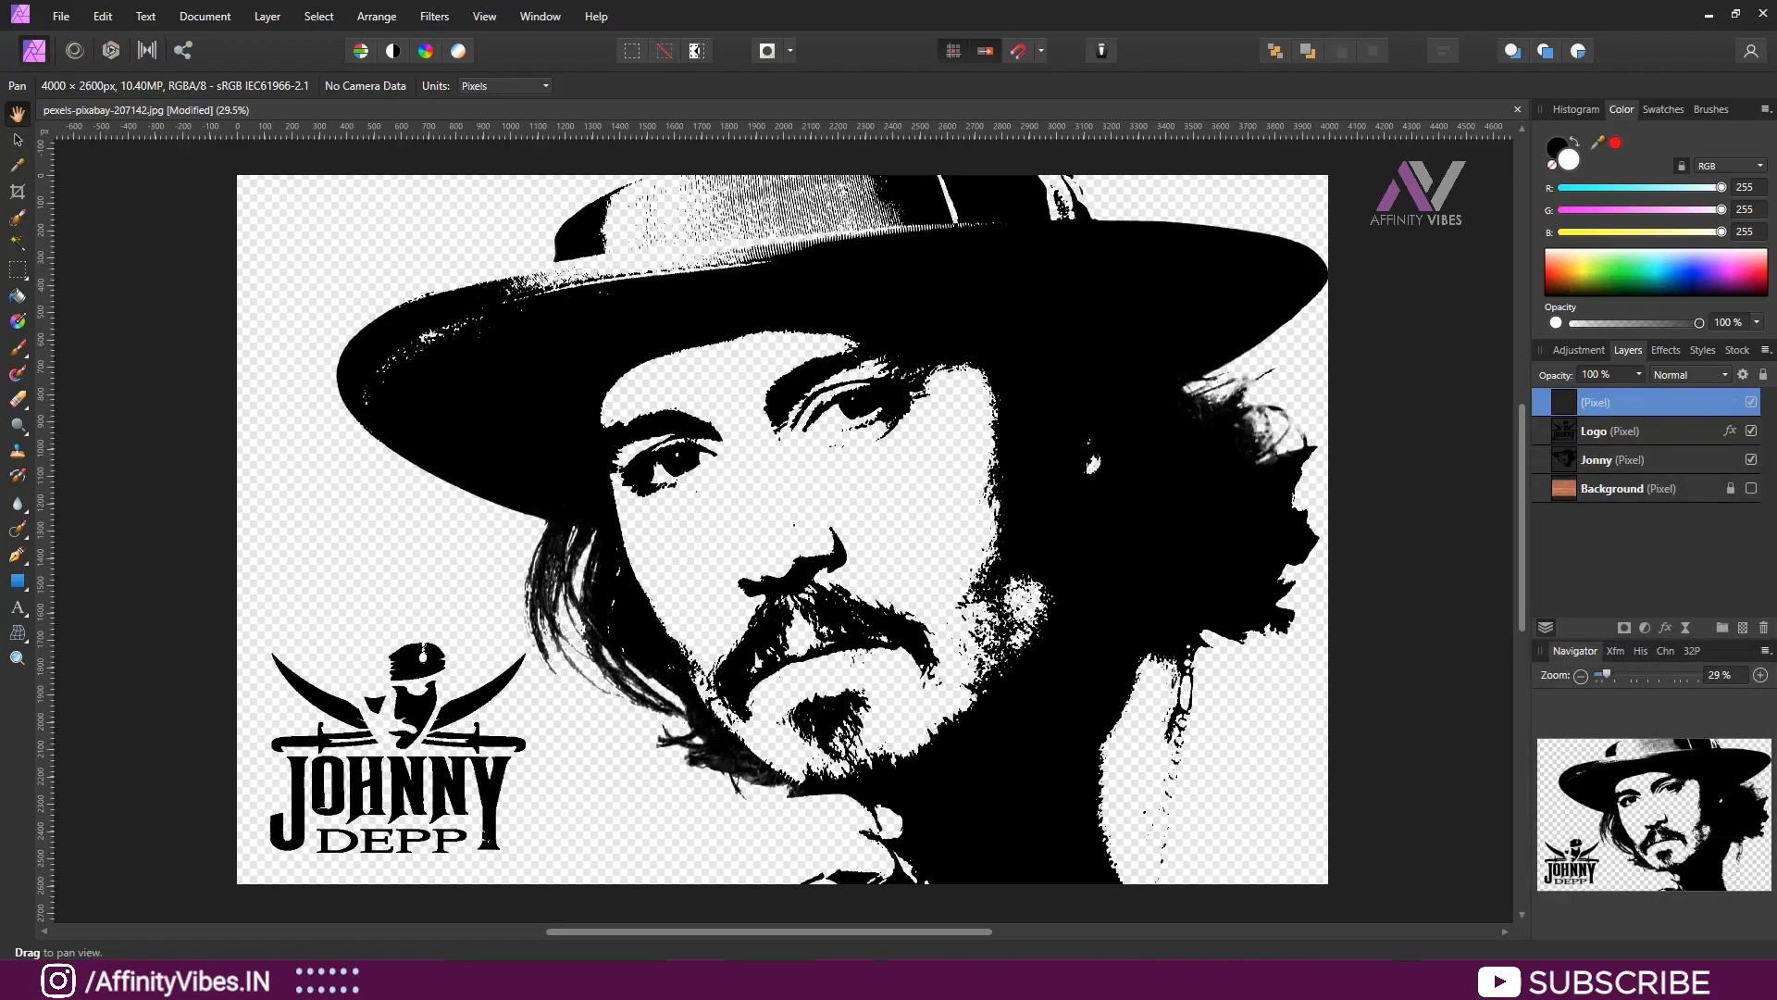
- Delete the original Logo and Jonny layers and make the Background layer visible again
left_click(1653, 433)
left_click(1640, 461, "shift")
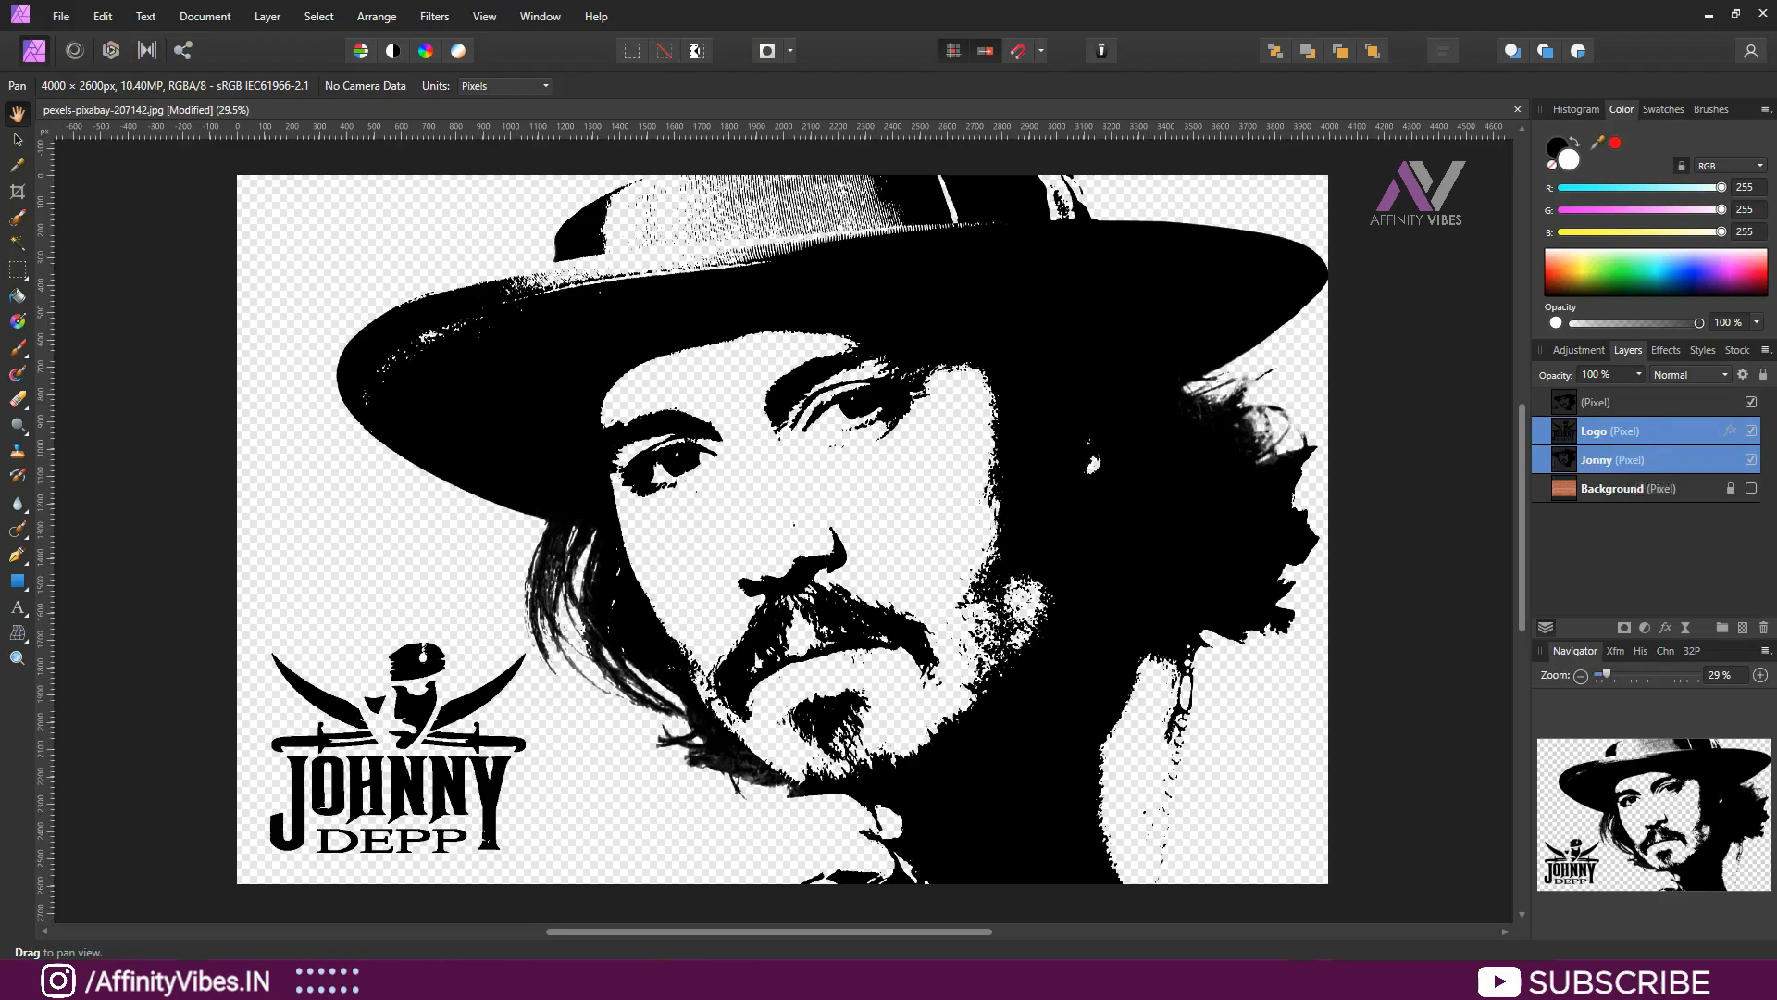
key("Delete")
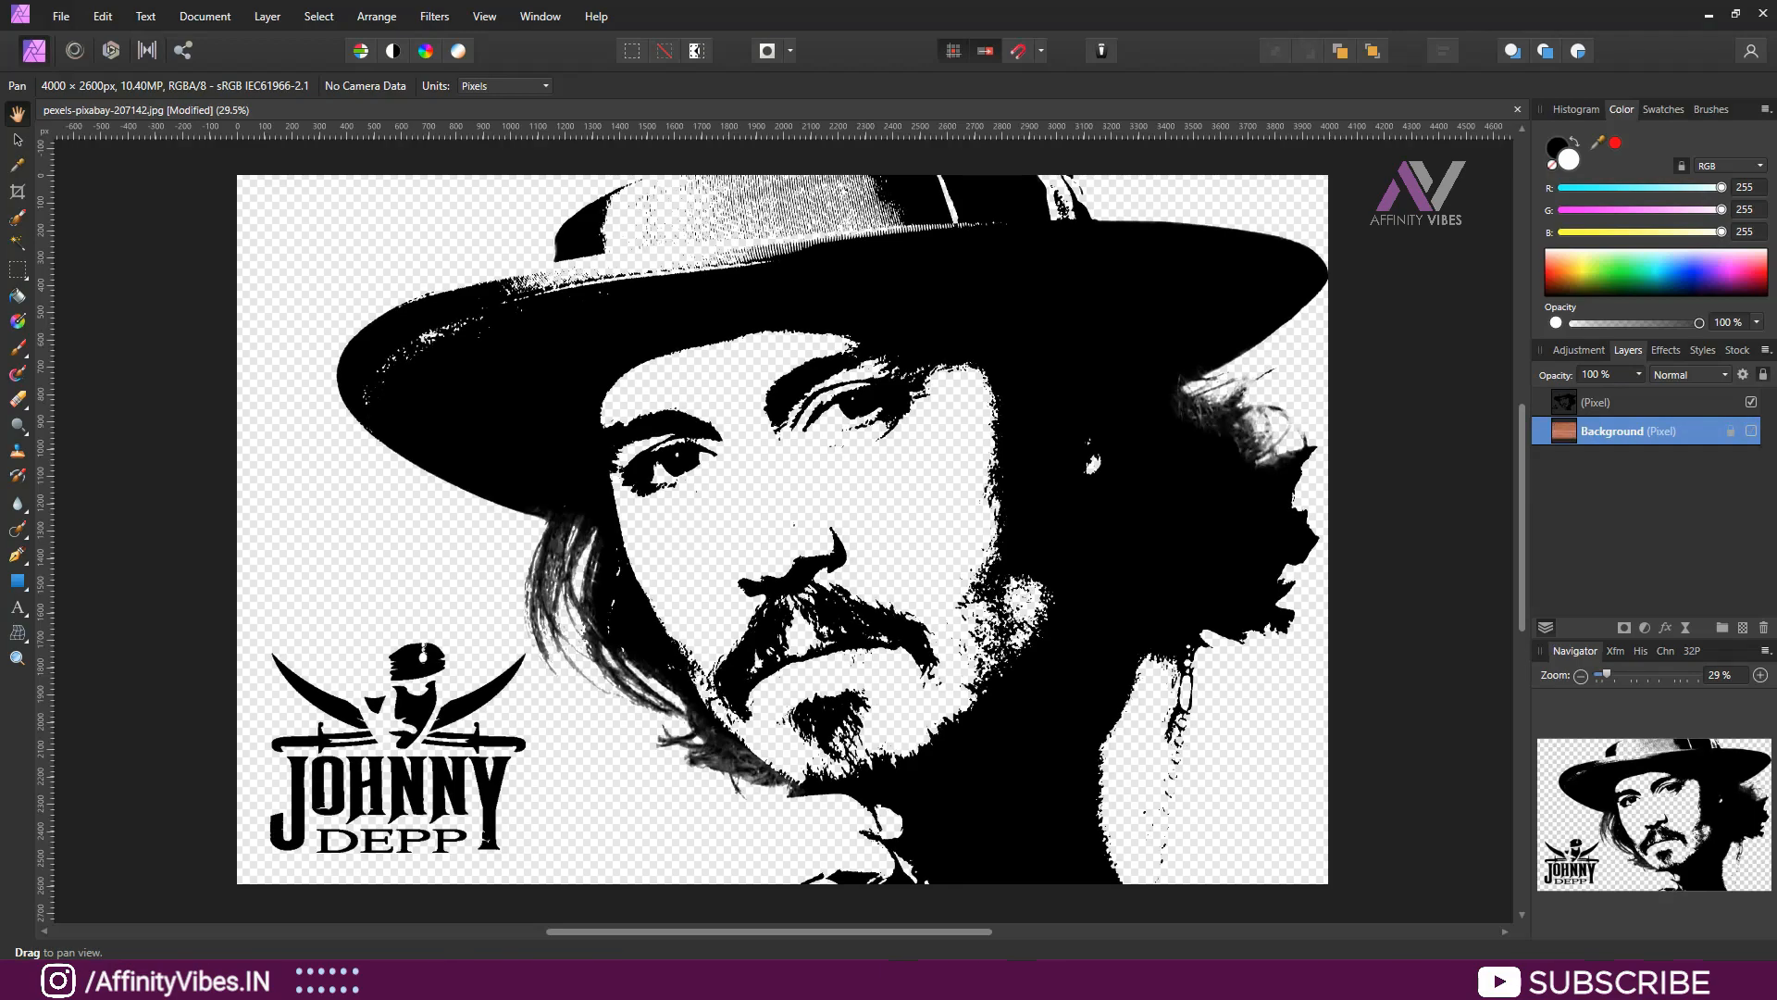
left_click(1751, 430)
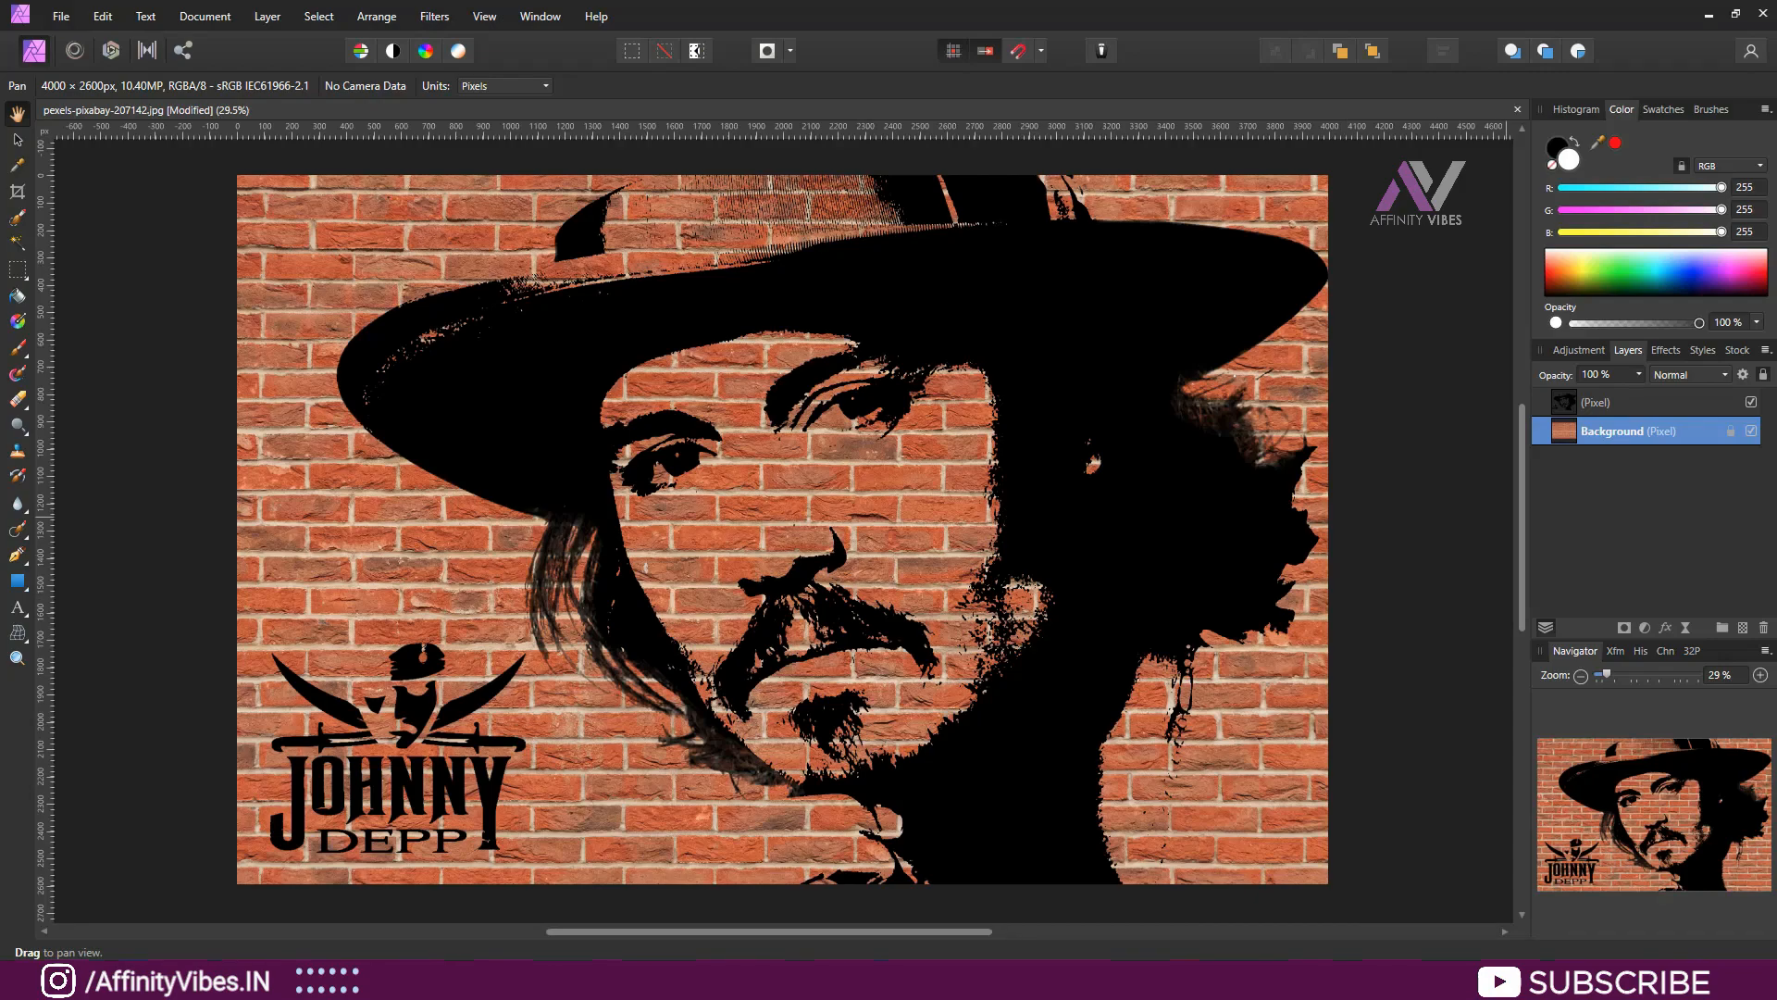
- Check the merged and Background layers by toggling their visibility, and rename the merged layer to Johnny
left_click(1751, 402)
left_click(1751, 401)
left_click(1751, 430)
left_click(1751, 431)
left_click(1638, 403)
left_click(1603, 403)
type("Johnny")
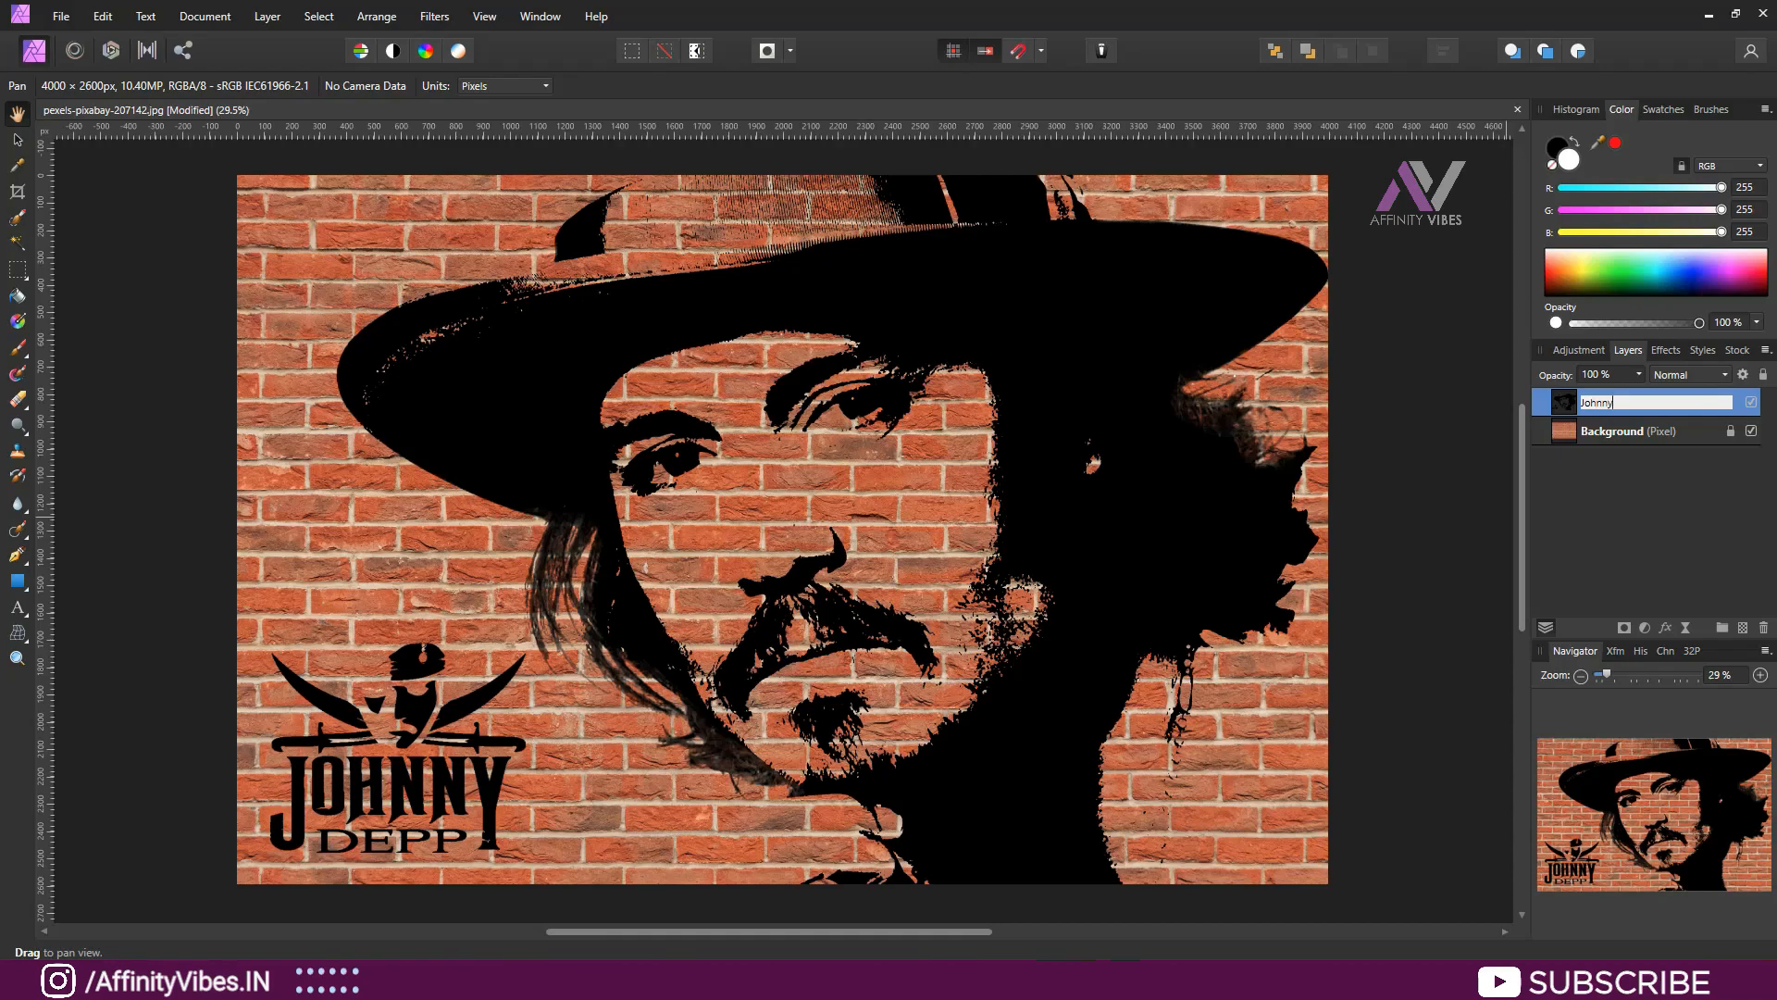
key("Return")
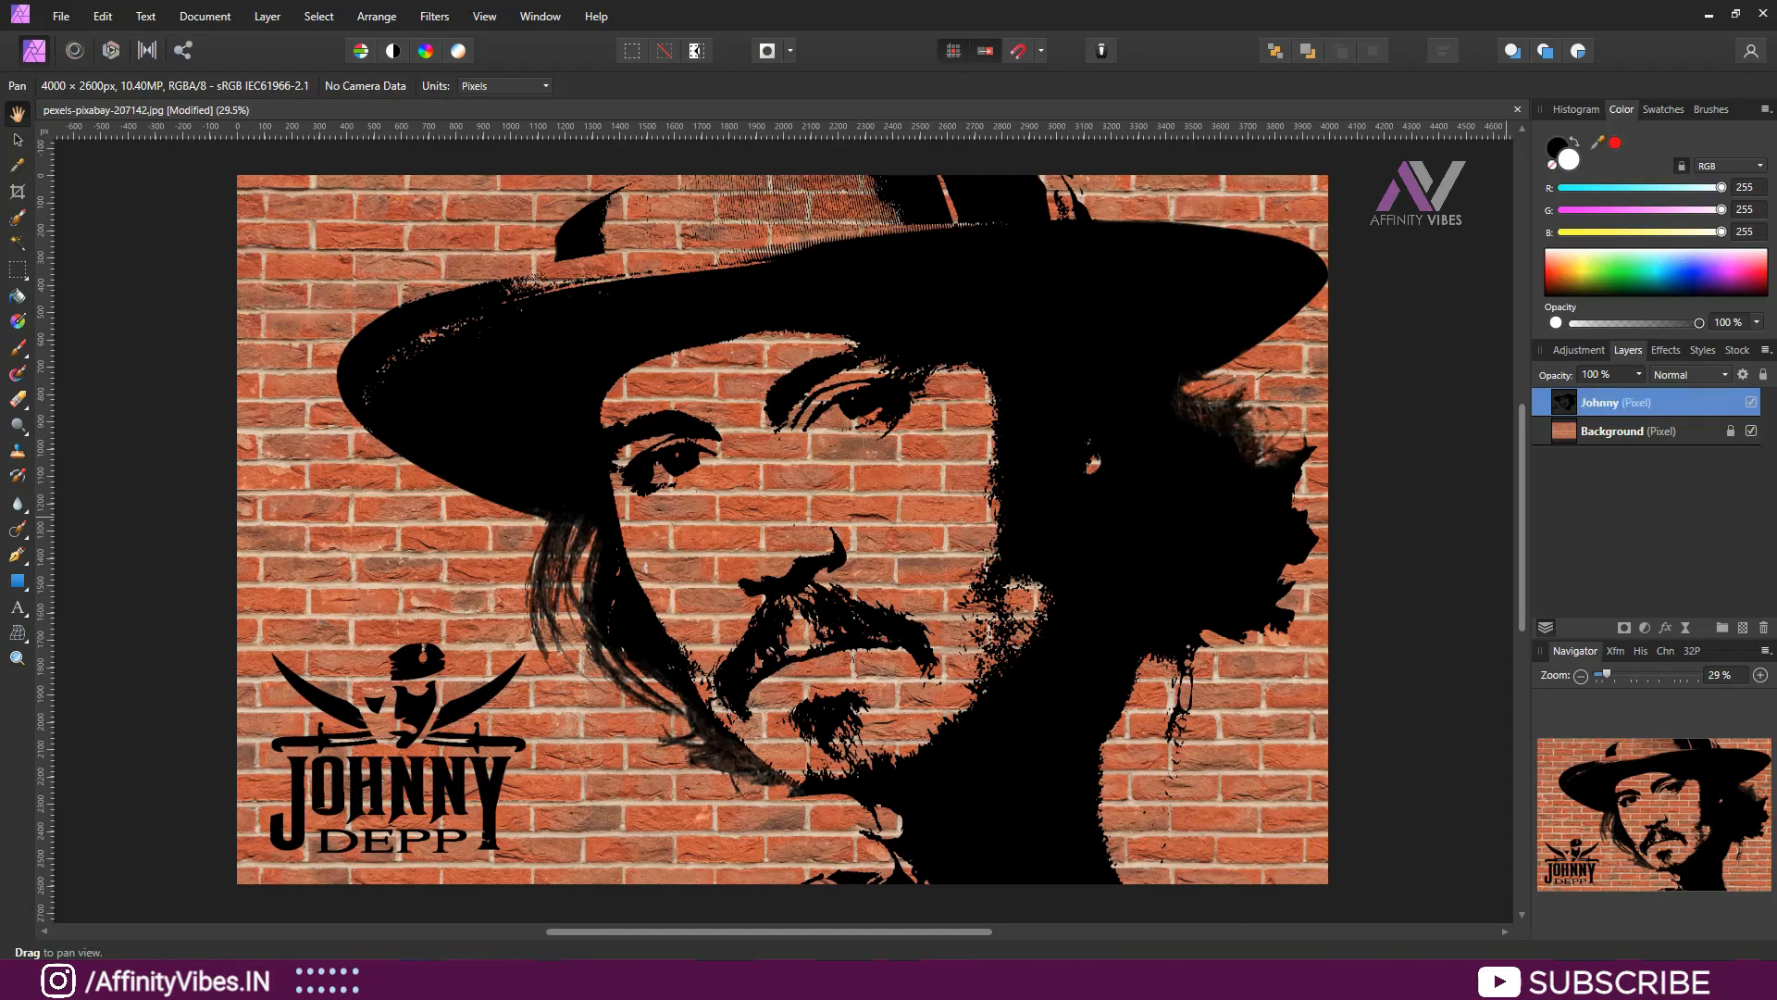
- Duplicate the Johnny layer and hide the upper copy, leaving the lower one selected
key("ctrl+j")
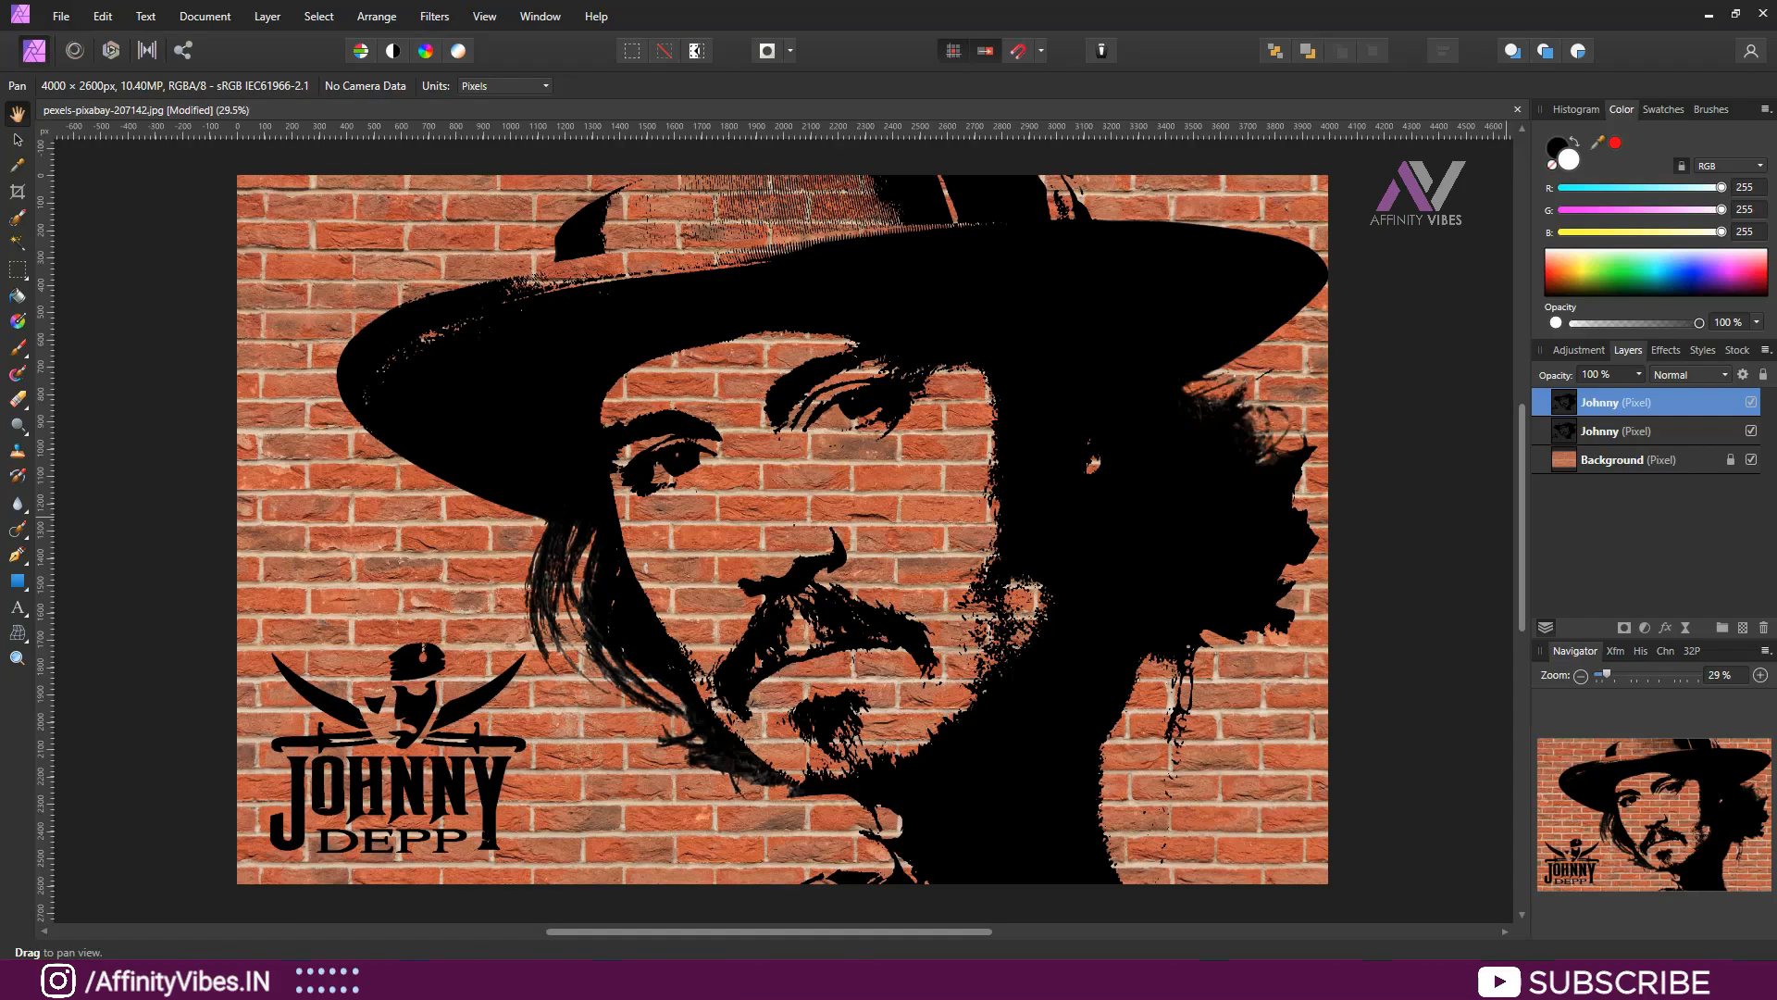
left_click(1750, 402)
left_click(1636, 432)
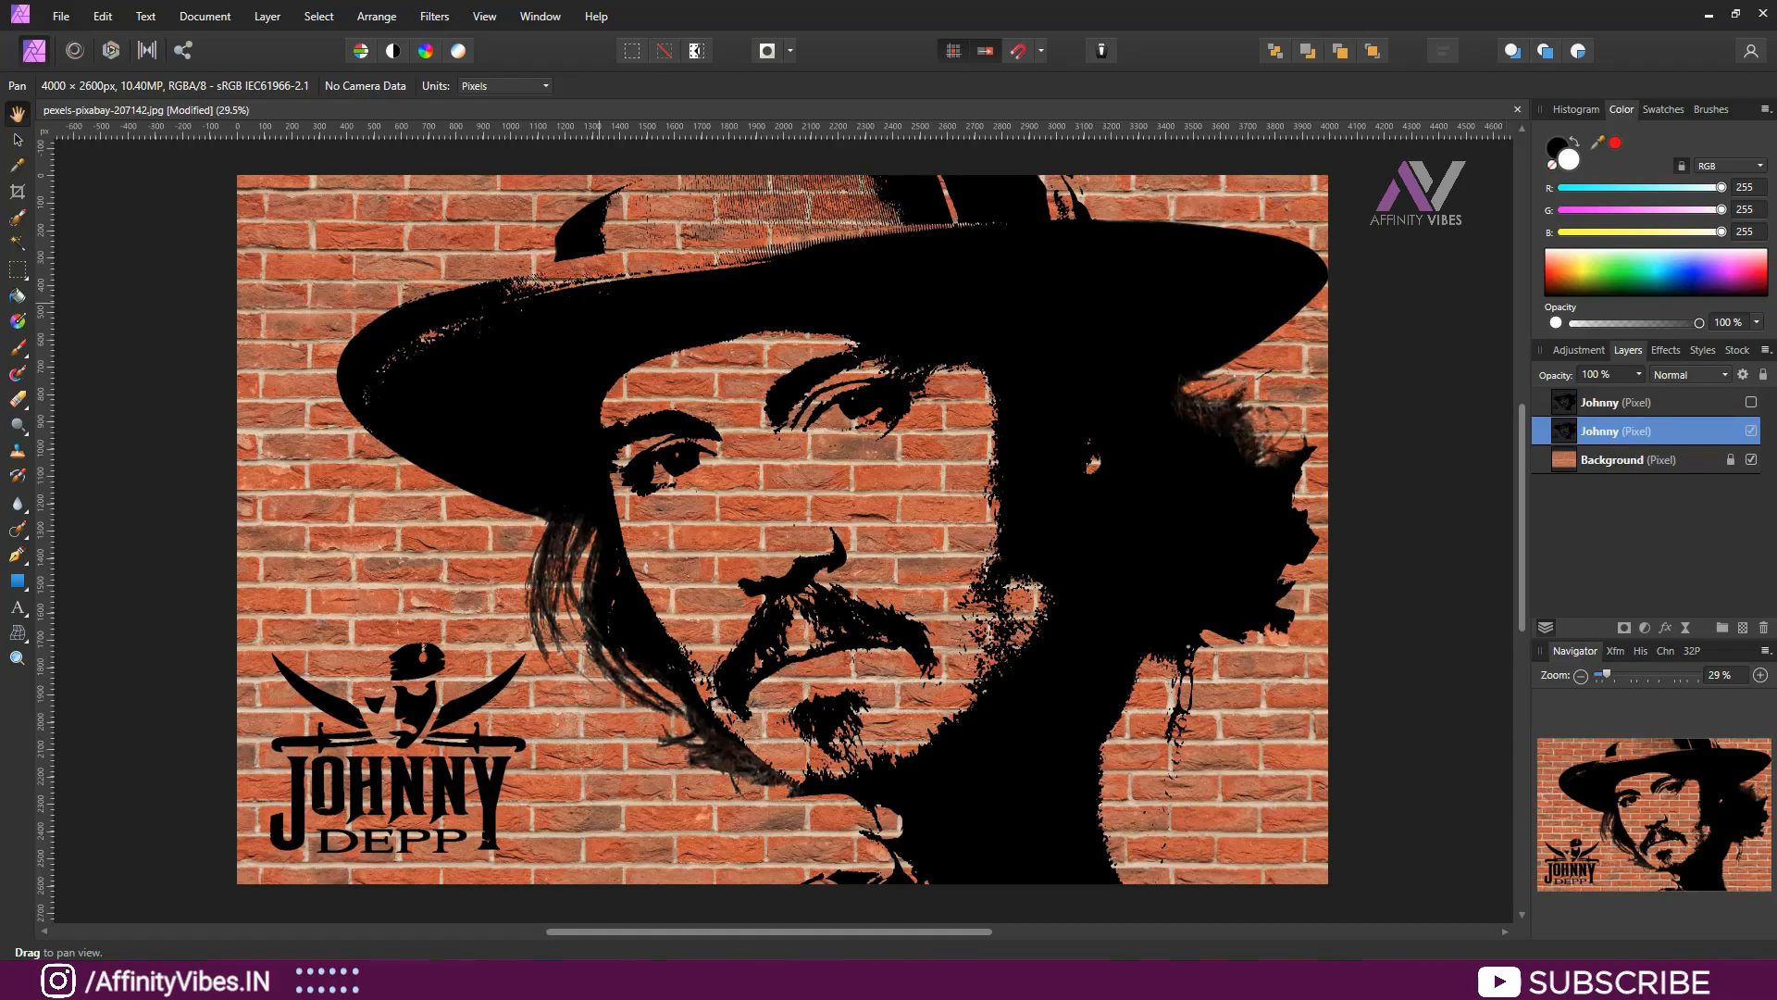
- Apply a Gaussian Blur with a 15.2 px radius to the lower Johnny layer
left_click(434, 15)
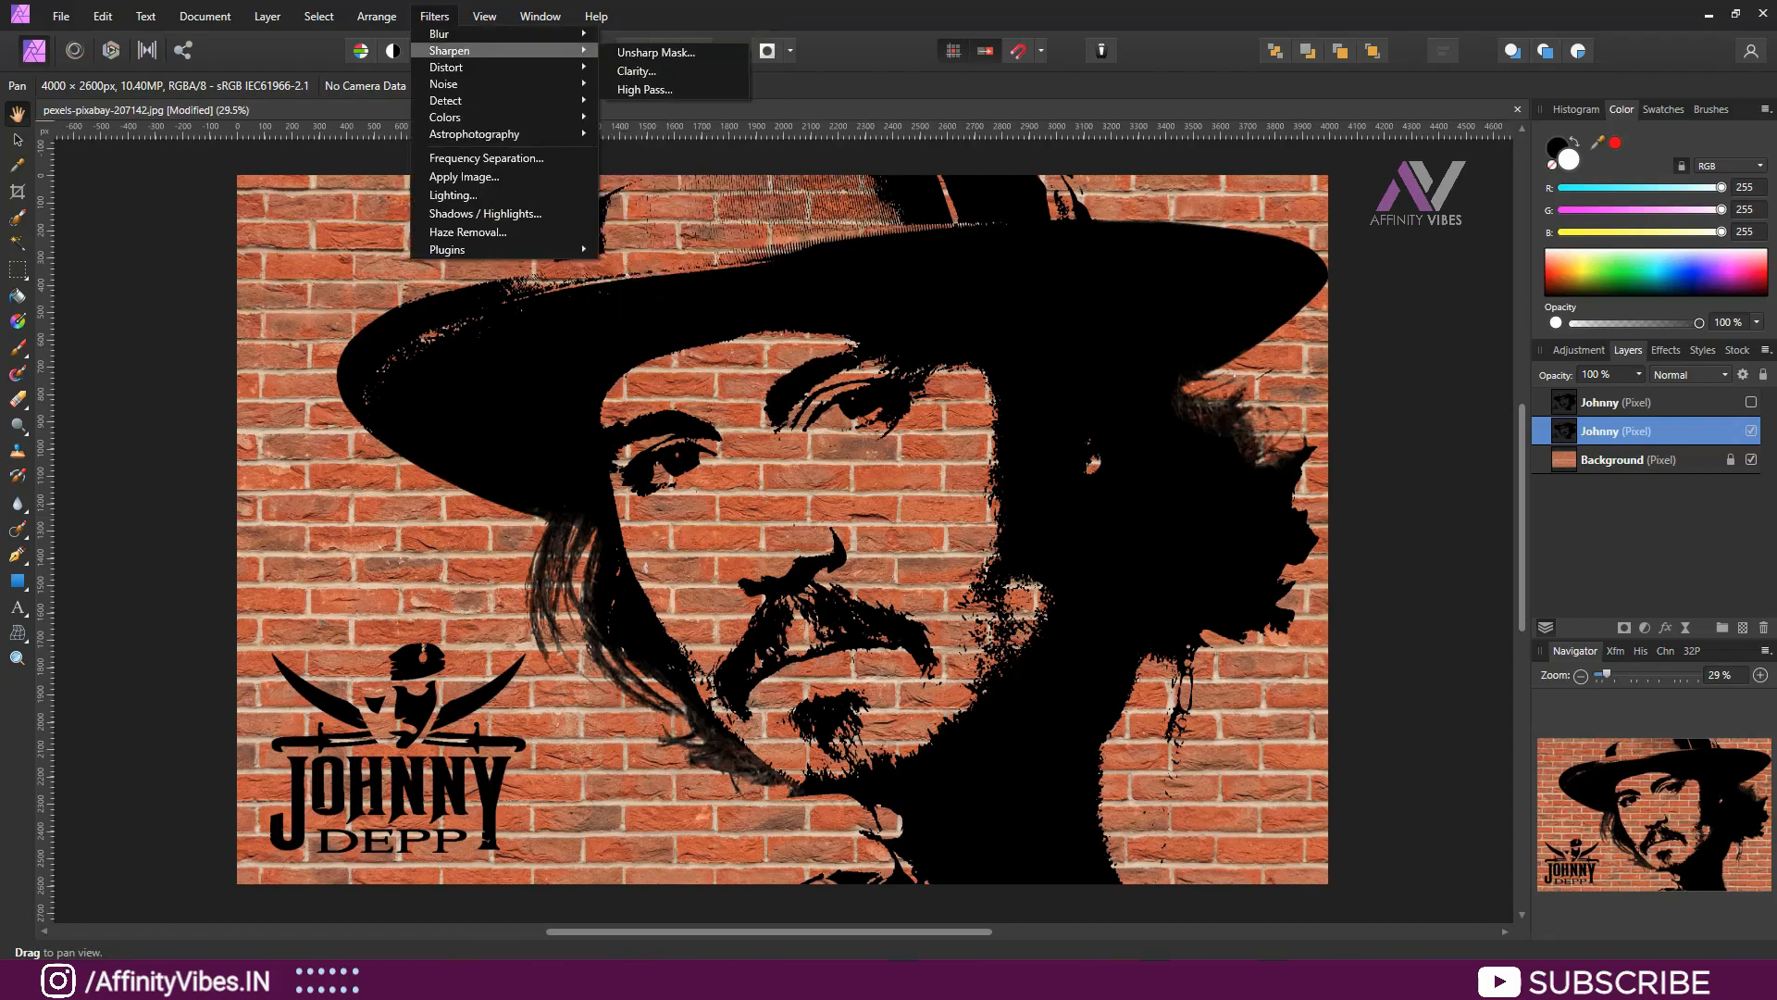
mouse_move(481, 34)
left_click(654, 53)
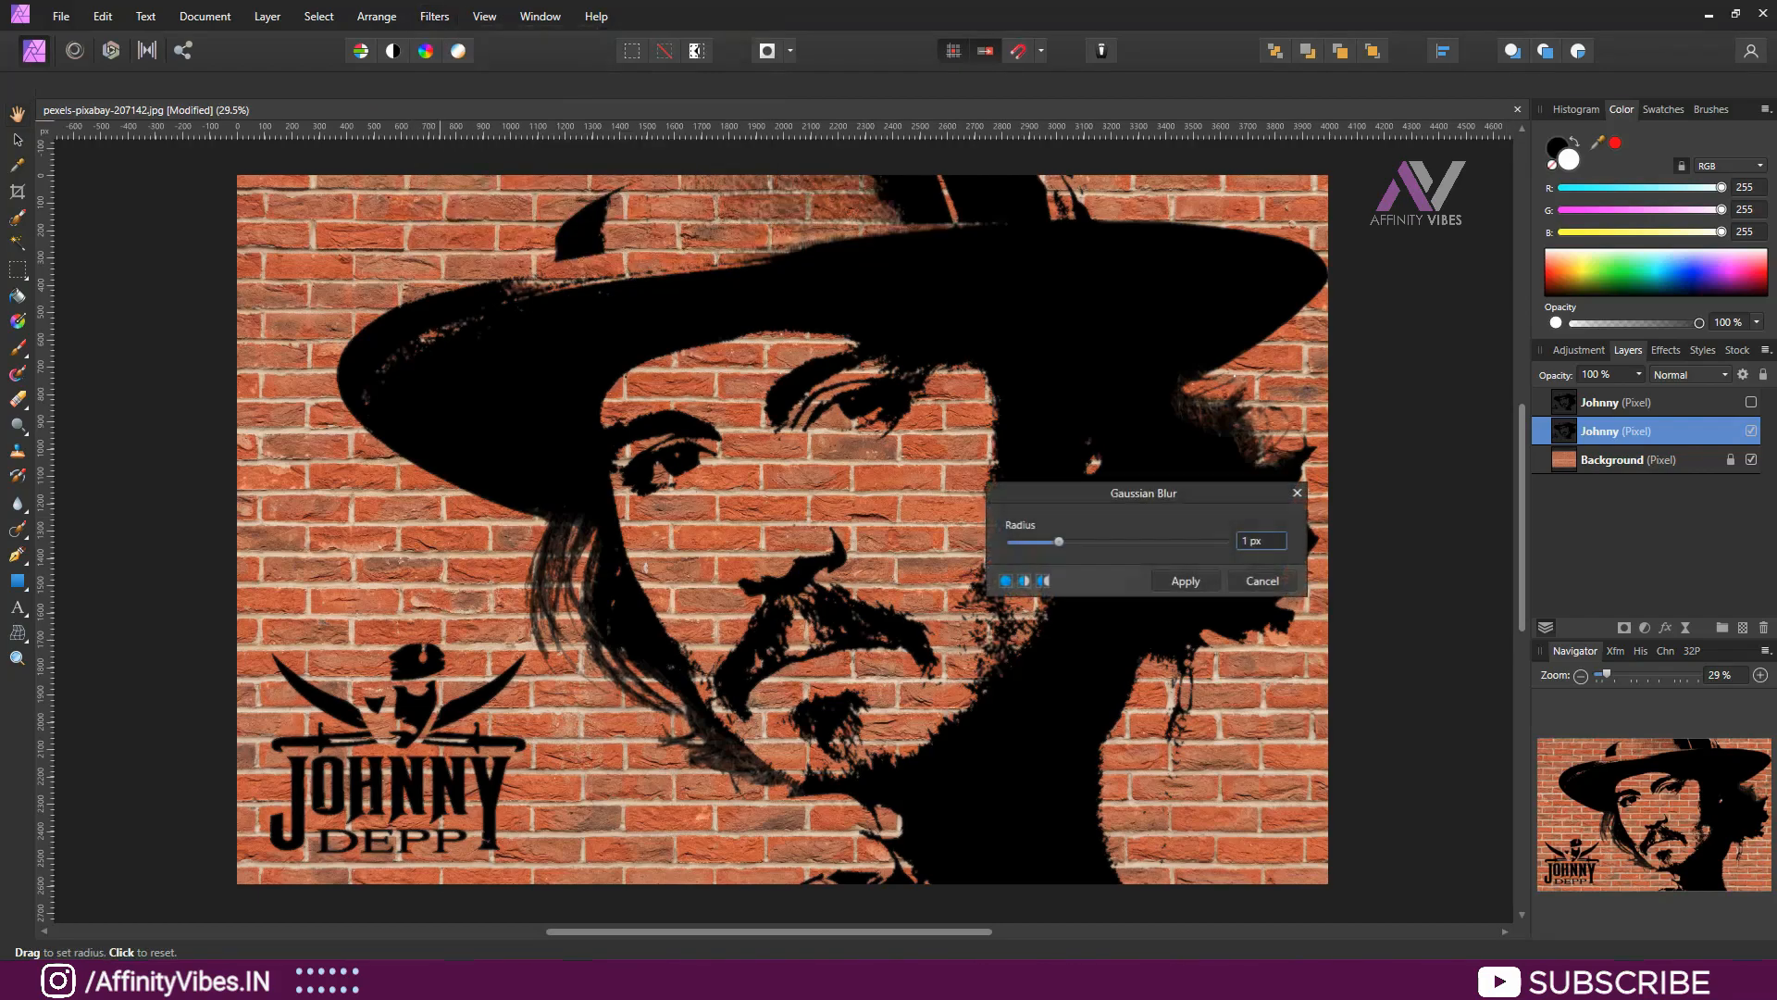
left_click_drag(1178, 408, 1117, 369)
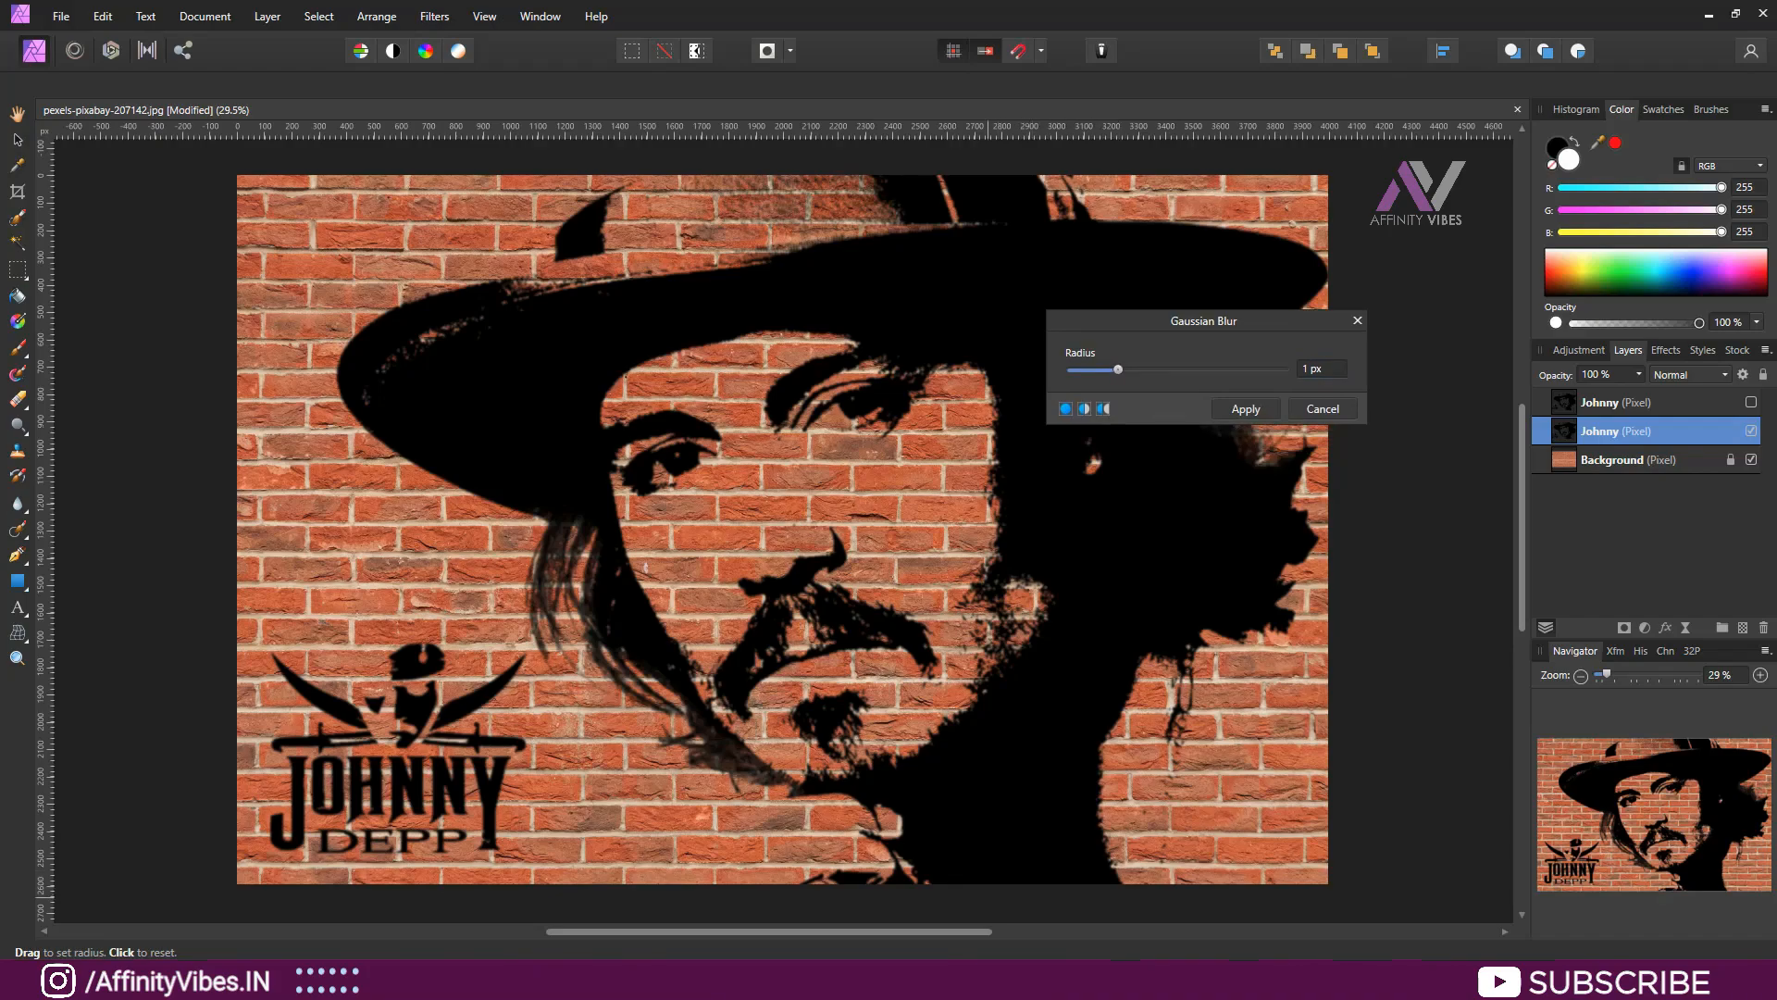
left_click_drag(1117, 369, 1177, 369)
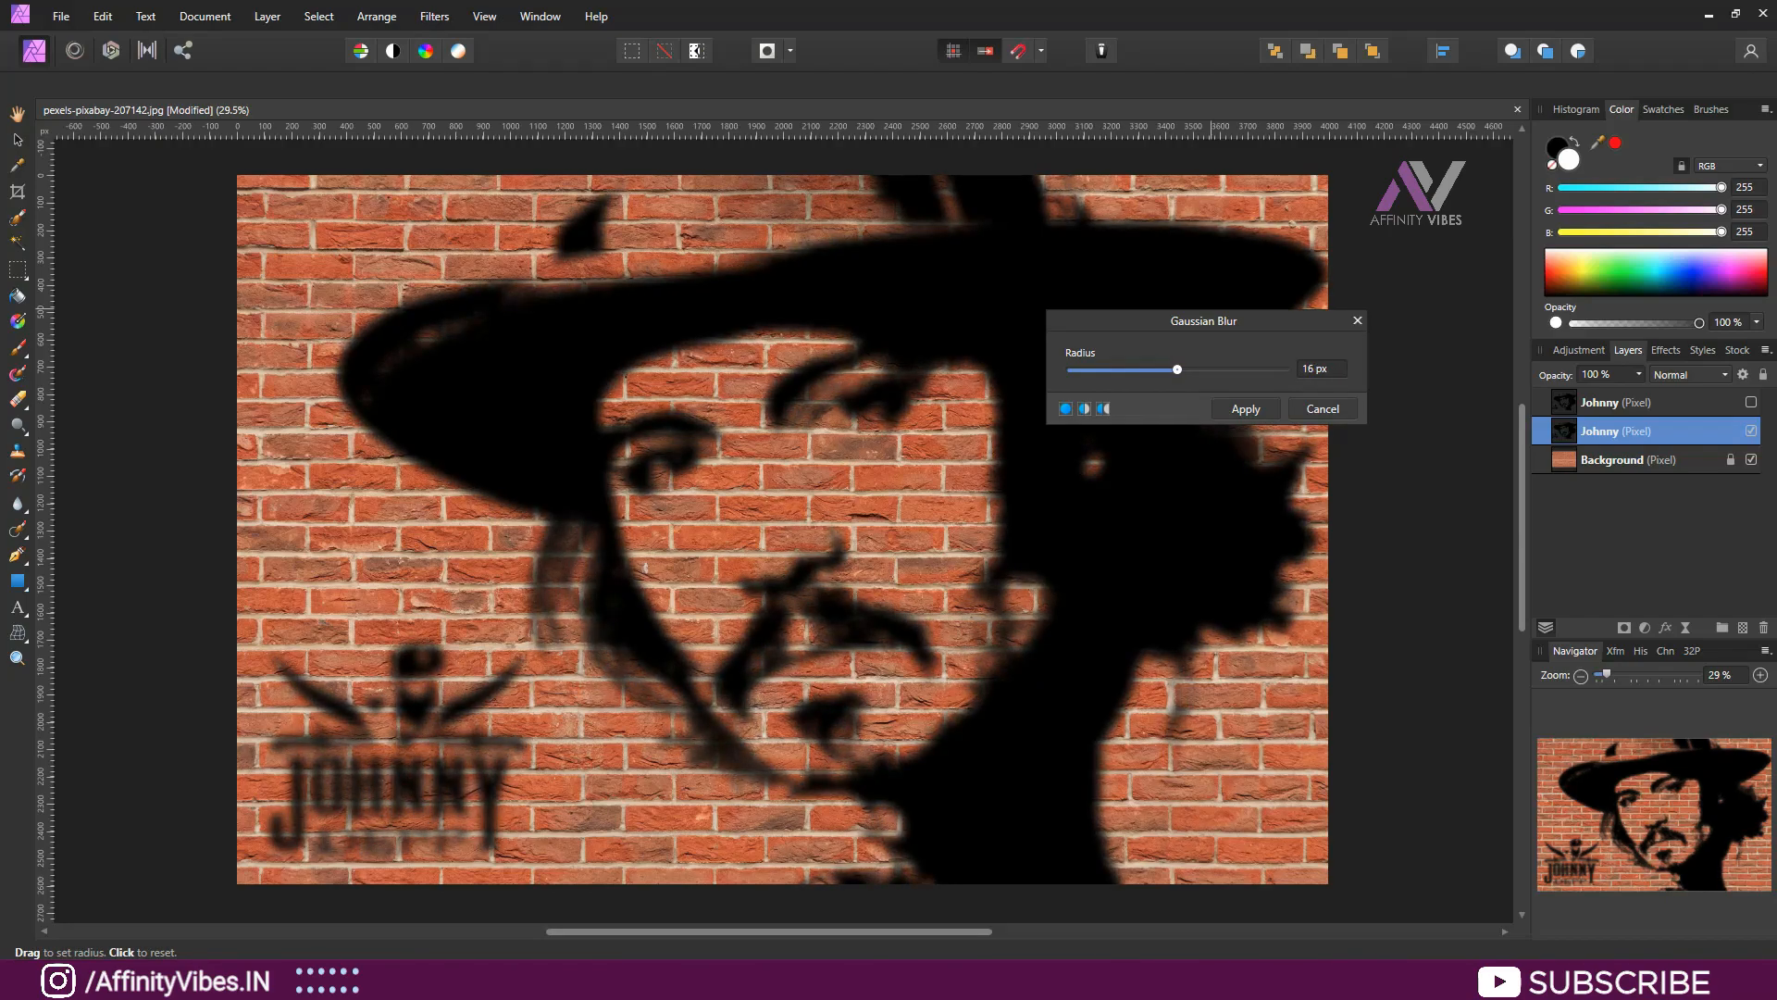
left_click_drag(1146, 314, 1170, 314)
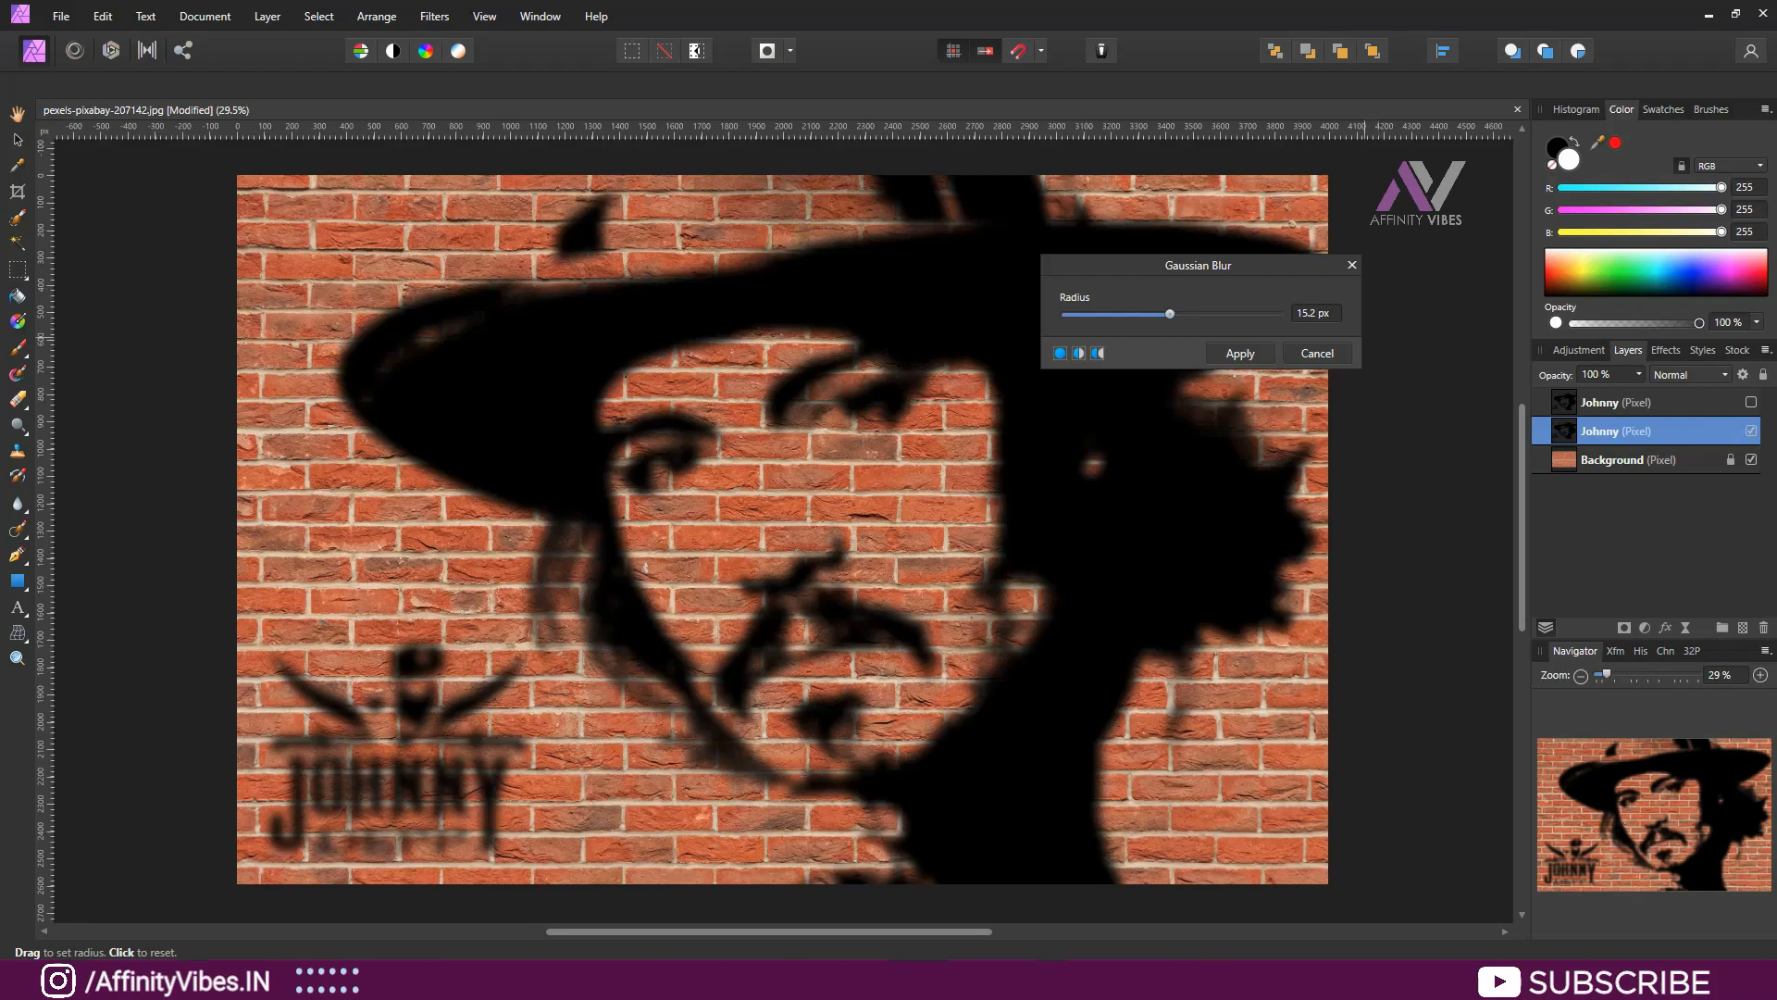
left_click(1240, 352)
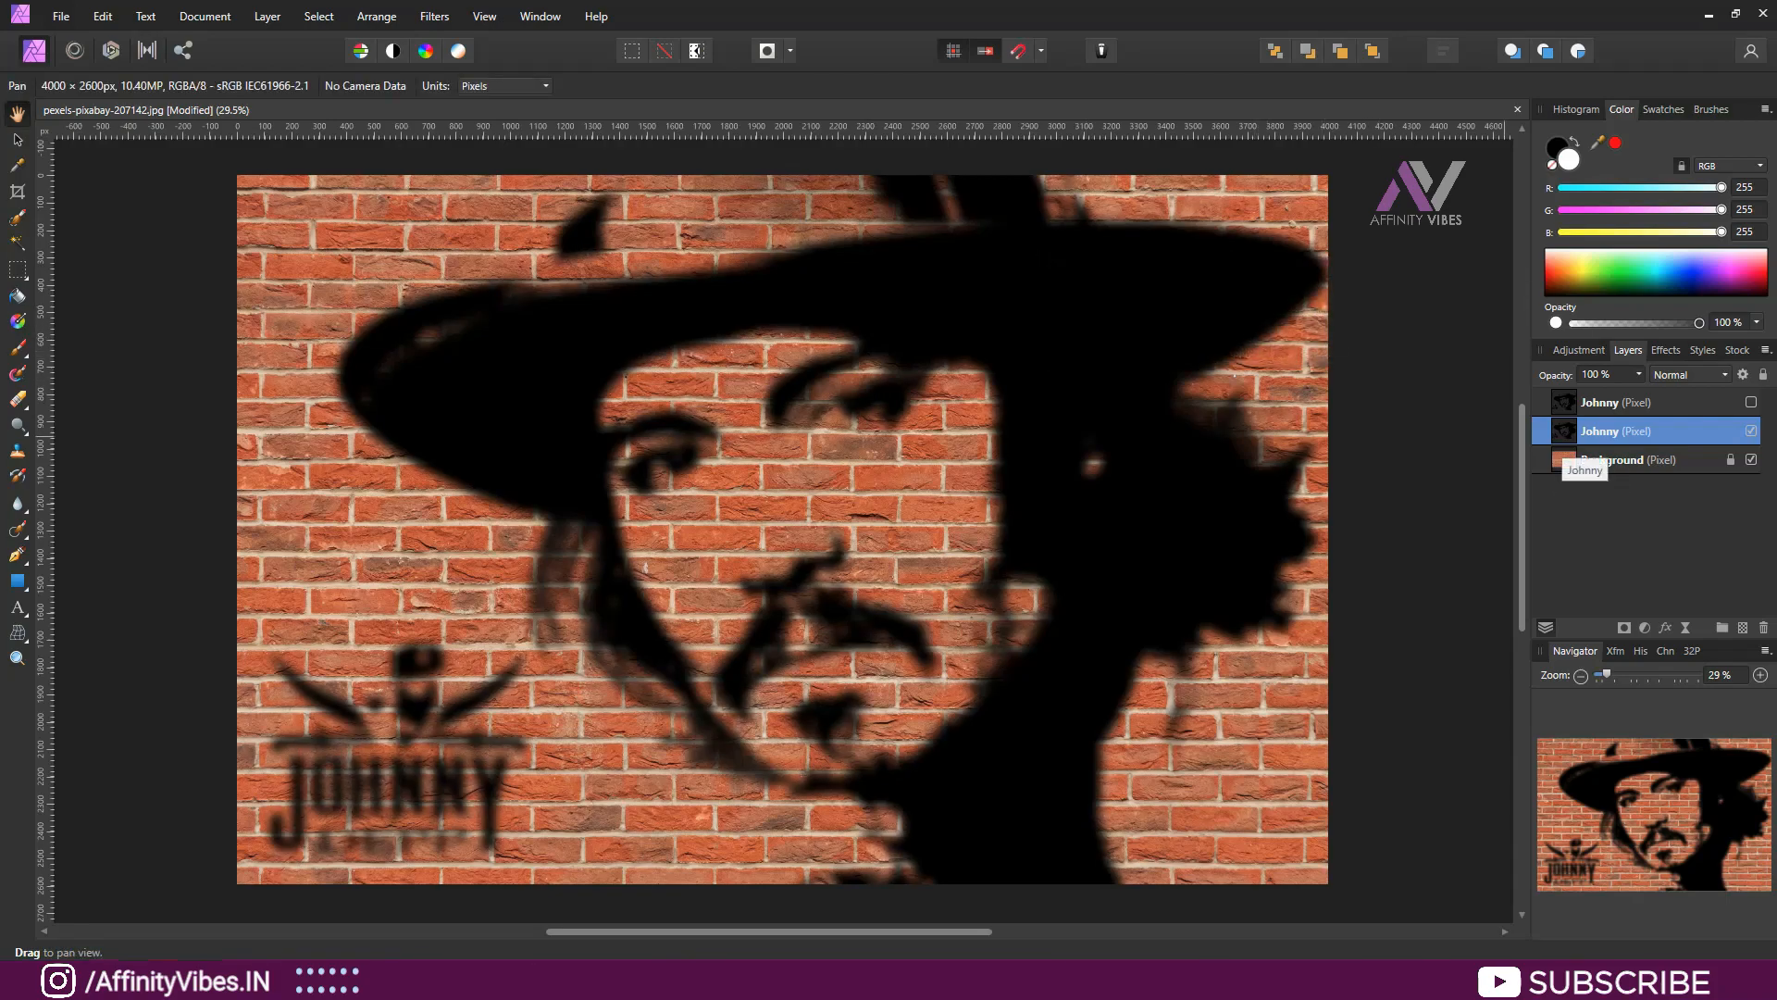
- Set the blurred Johnny layer's blend mode to Overlay and make the sharp Johnny layer above it visible
left_click(1690, 374)
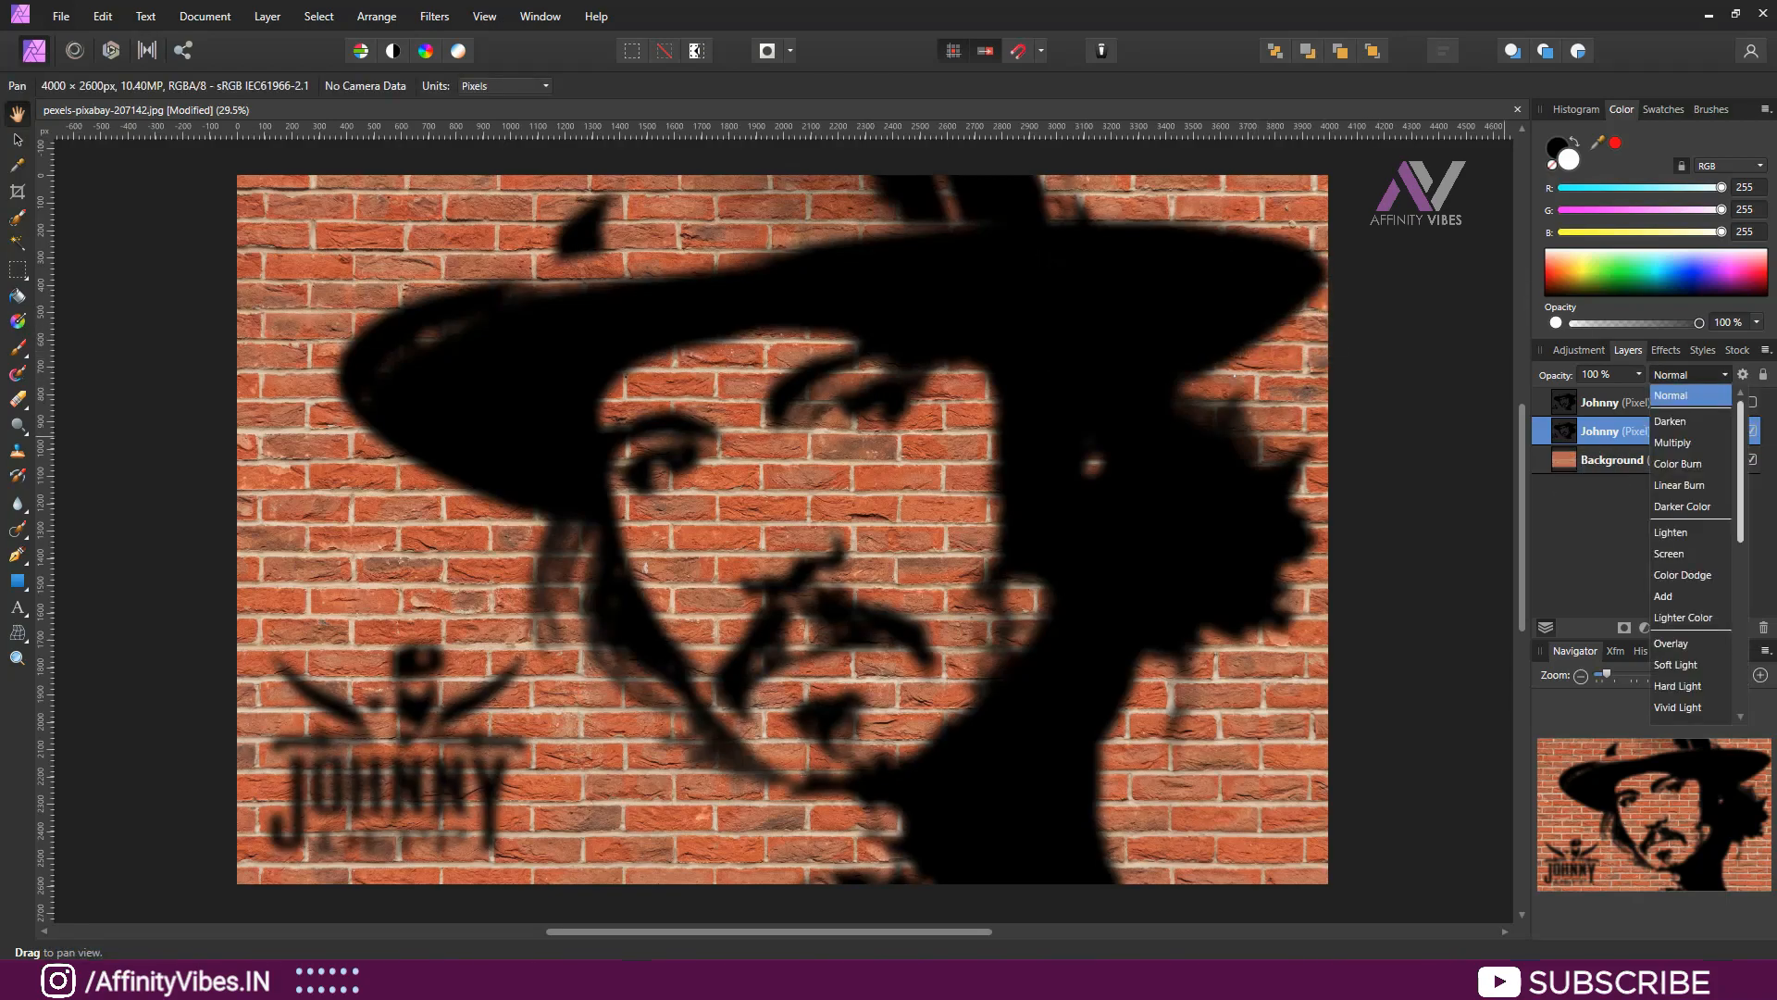
scroll(1682, 485, "down", 3)
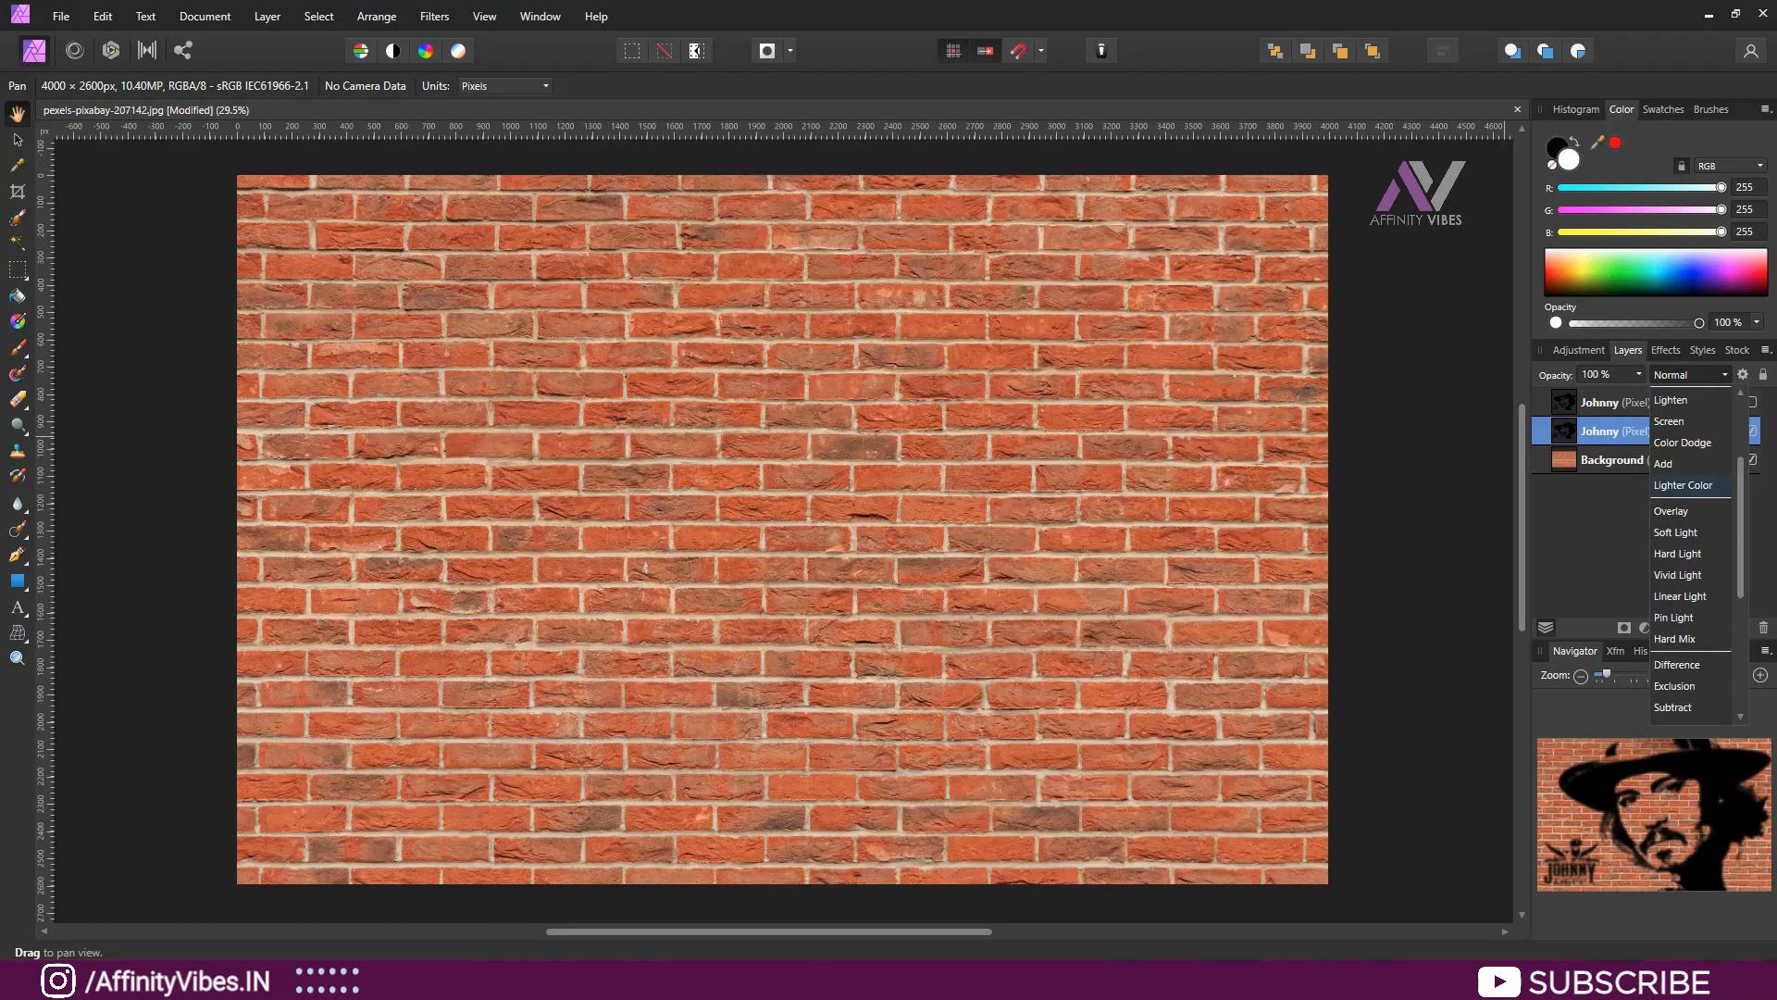
left_click(1680, 511)
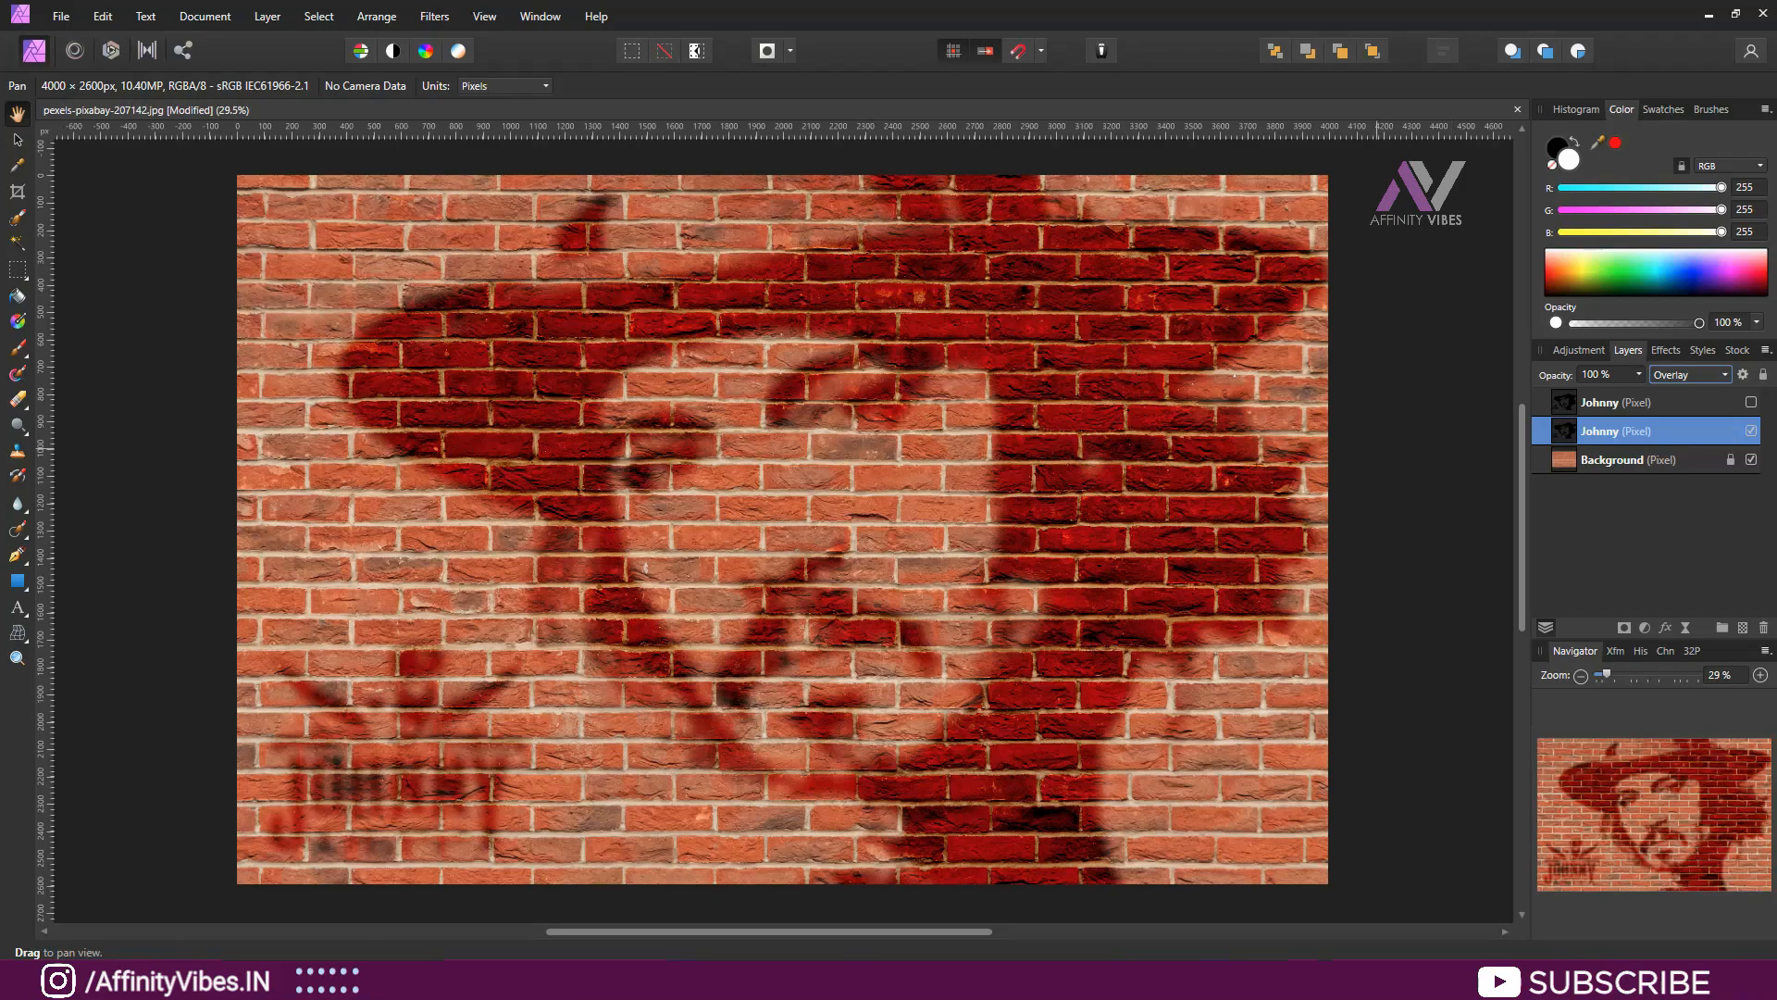
left_click(1633, 403)
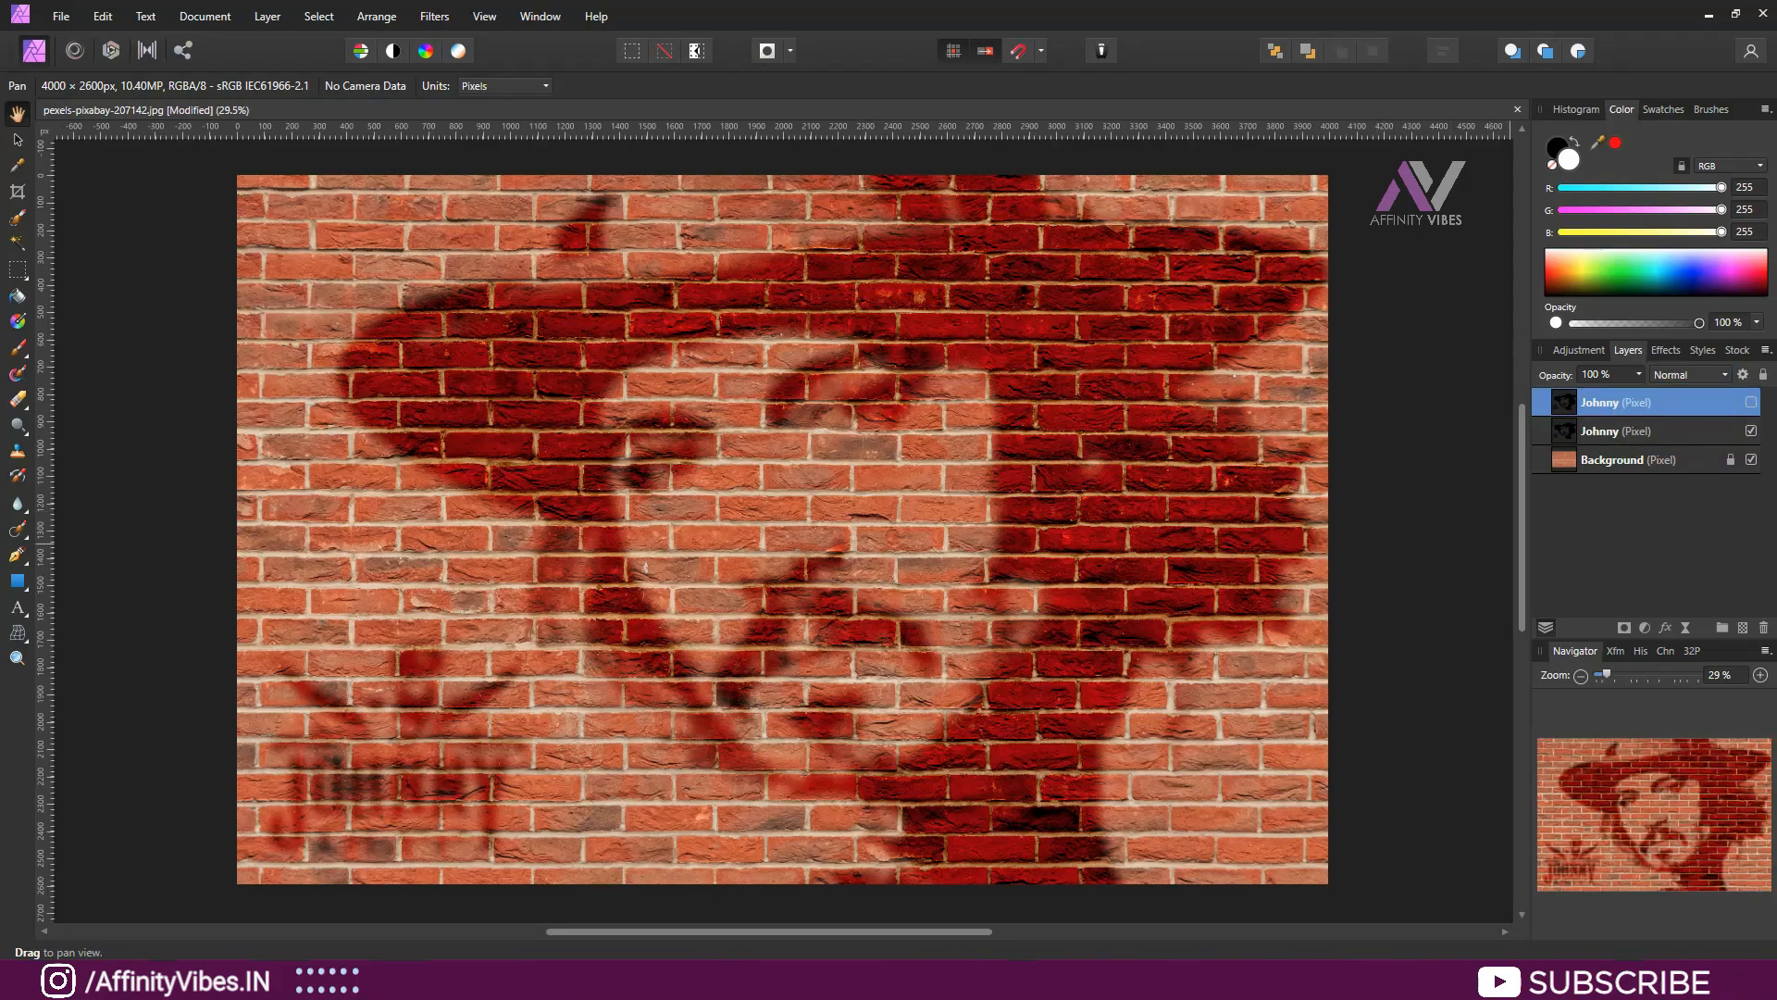
left_click(1751, 402)
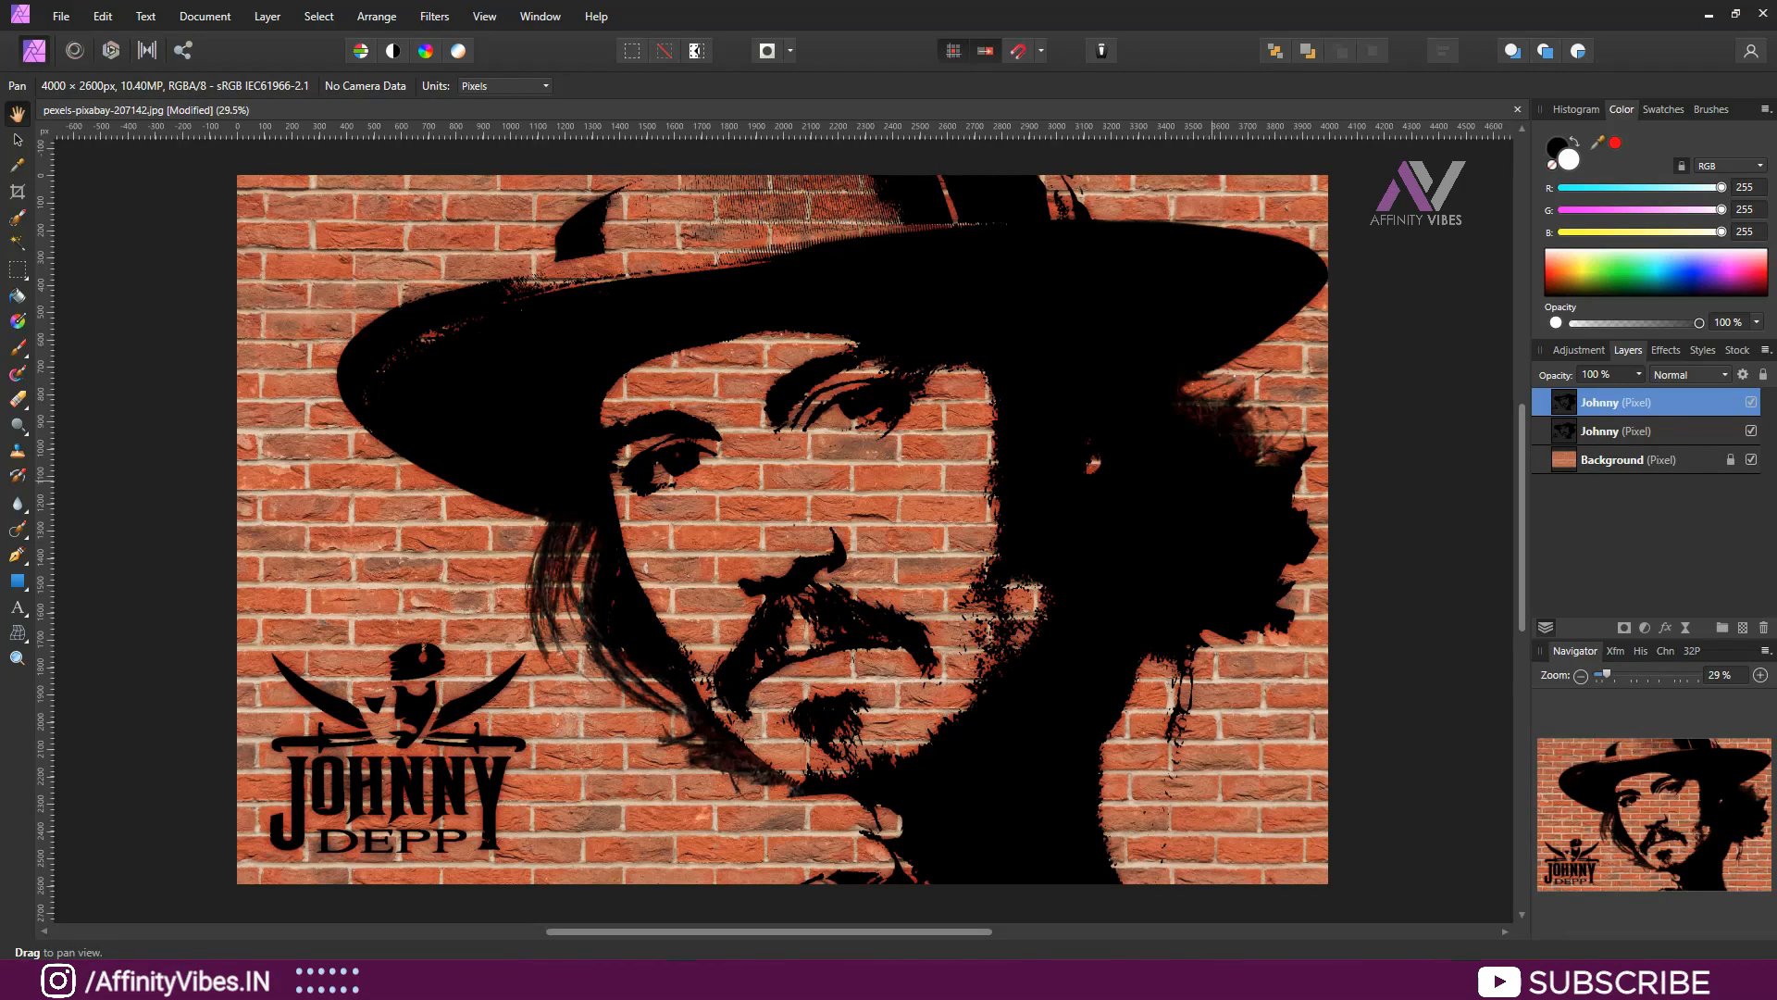
- Set the upper, sharp Johnny layer's blend mode to Overlay
left_click(1691, 375)
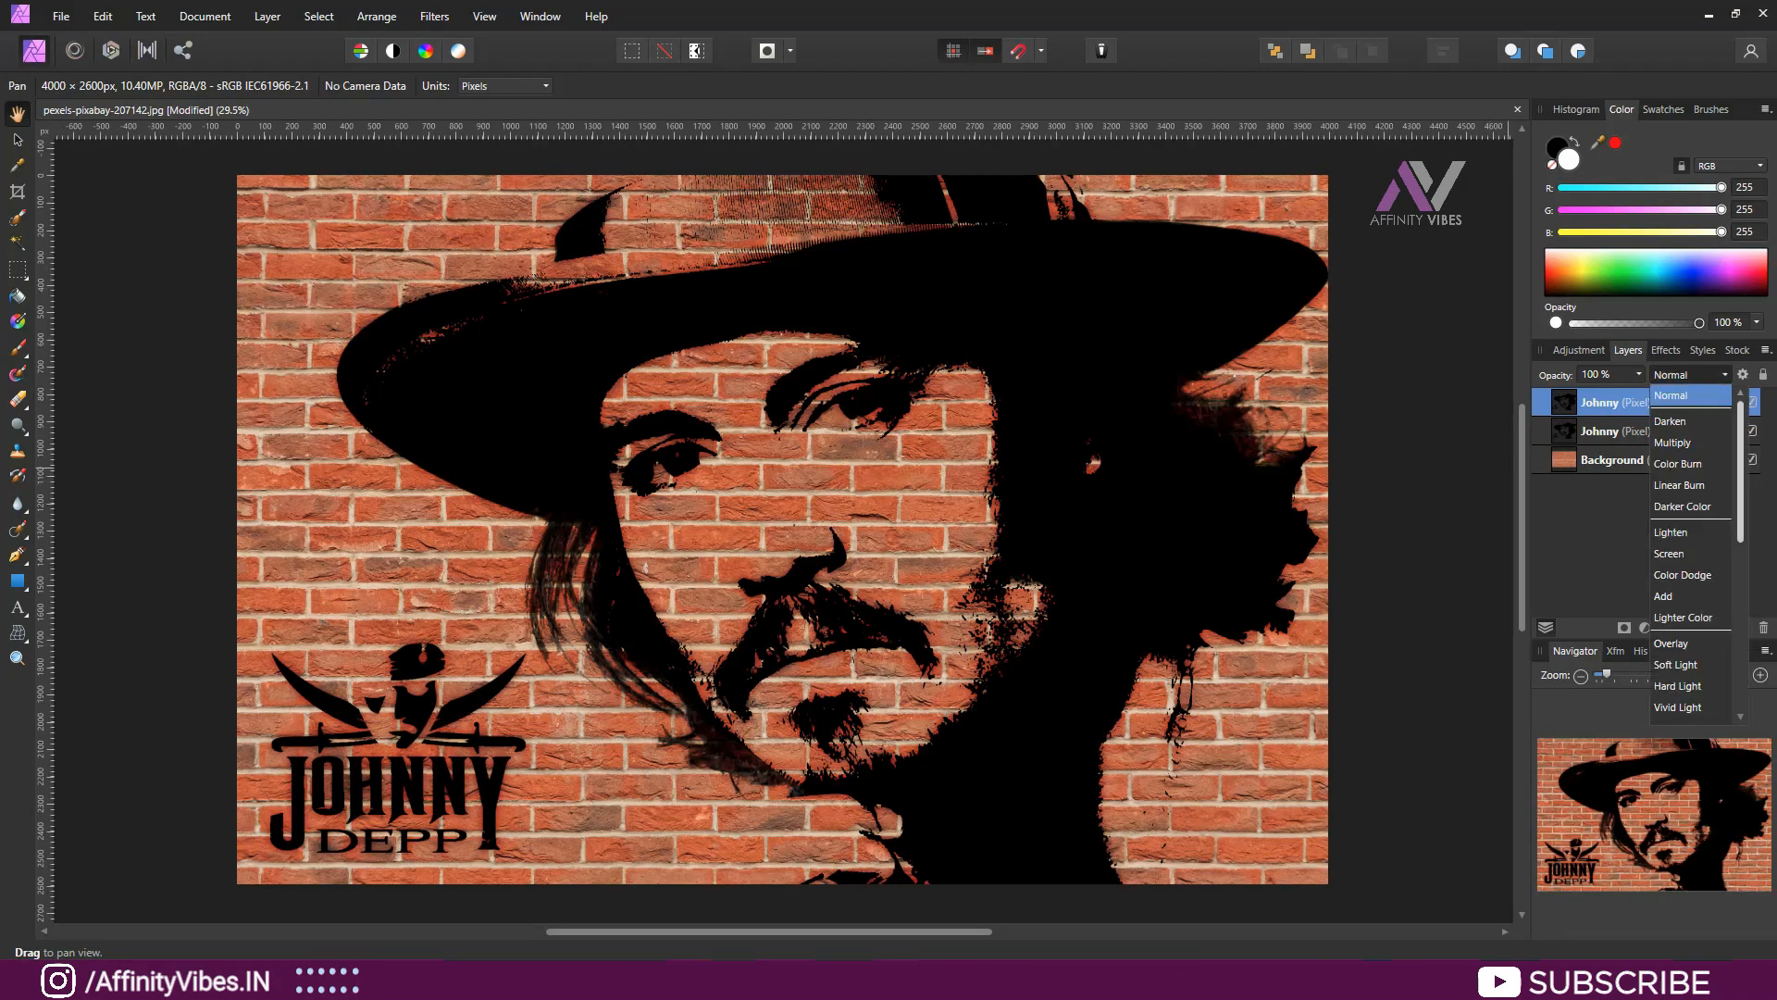
left_click_drag(1740, 471, 1740, 542)
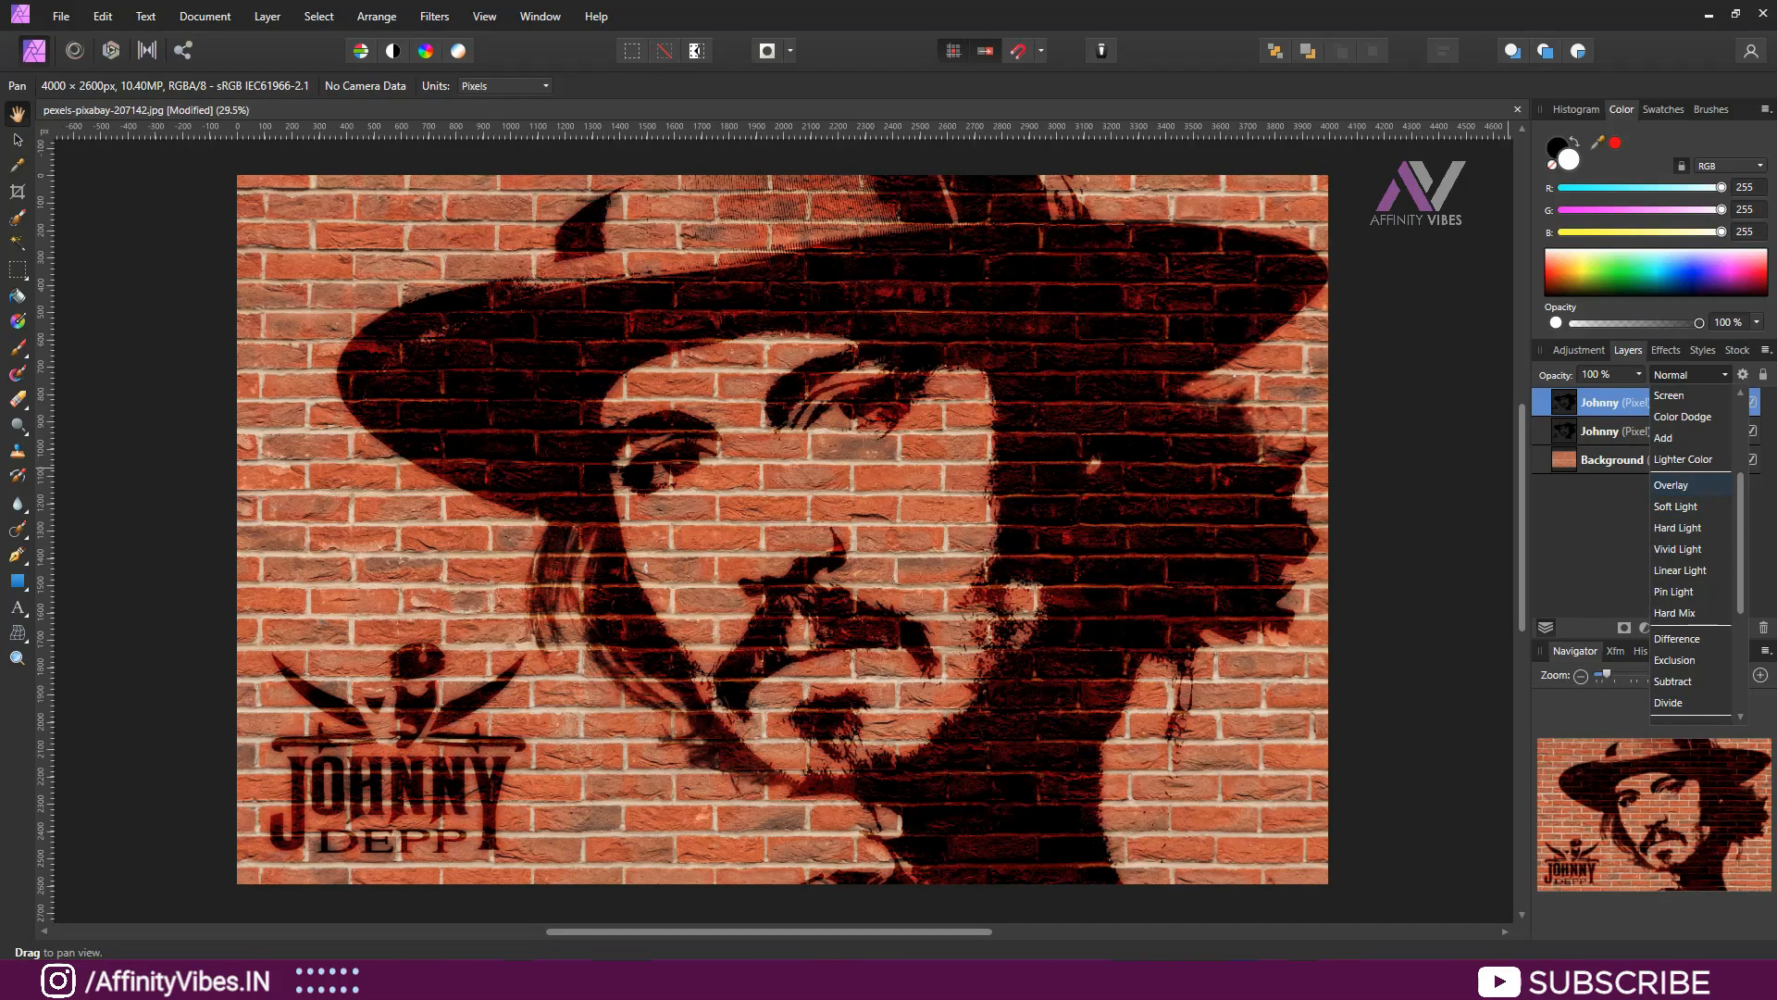
left_click(1671, 485)
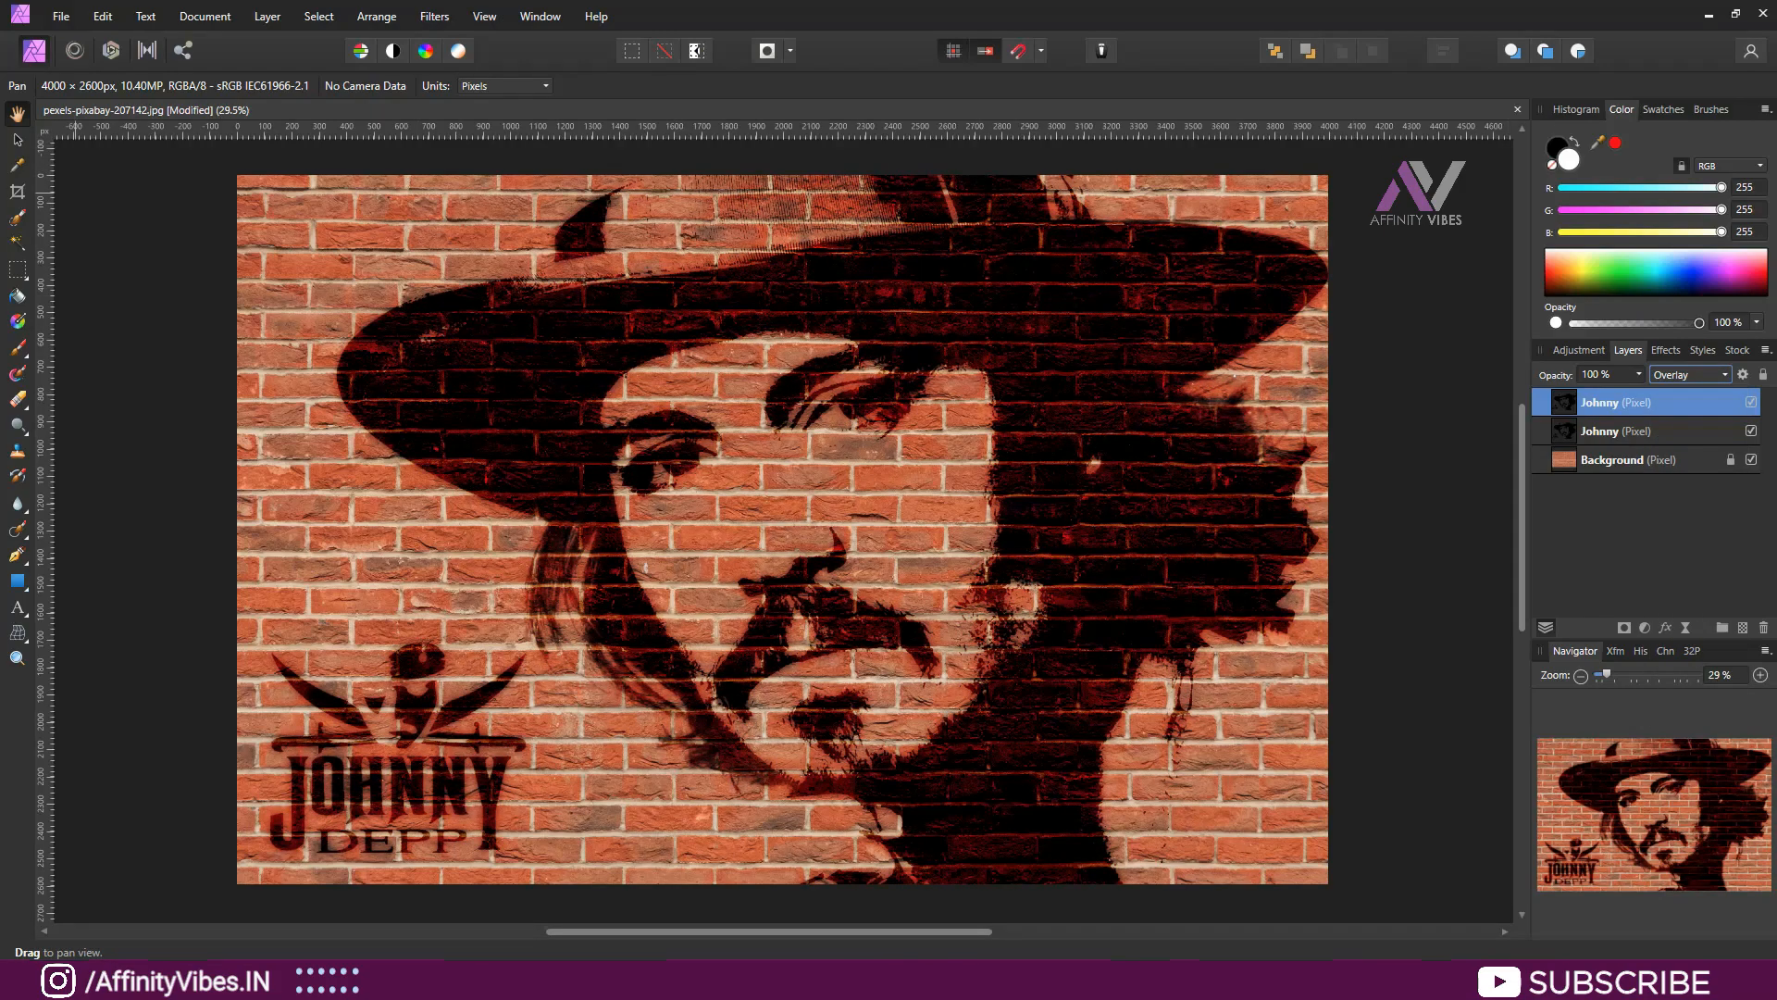
- Examine up close how the portrait, hat and logo blend into the brick texture, and return to the full image
key("ctrl+plus")
key("ctrl+plus")
key("ctrl+plus")
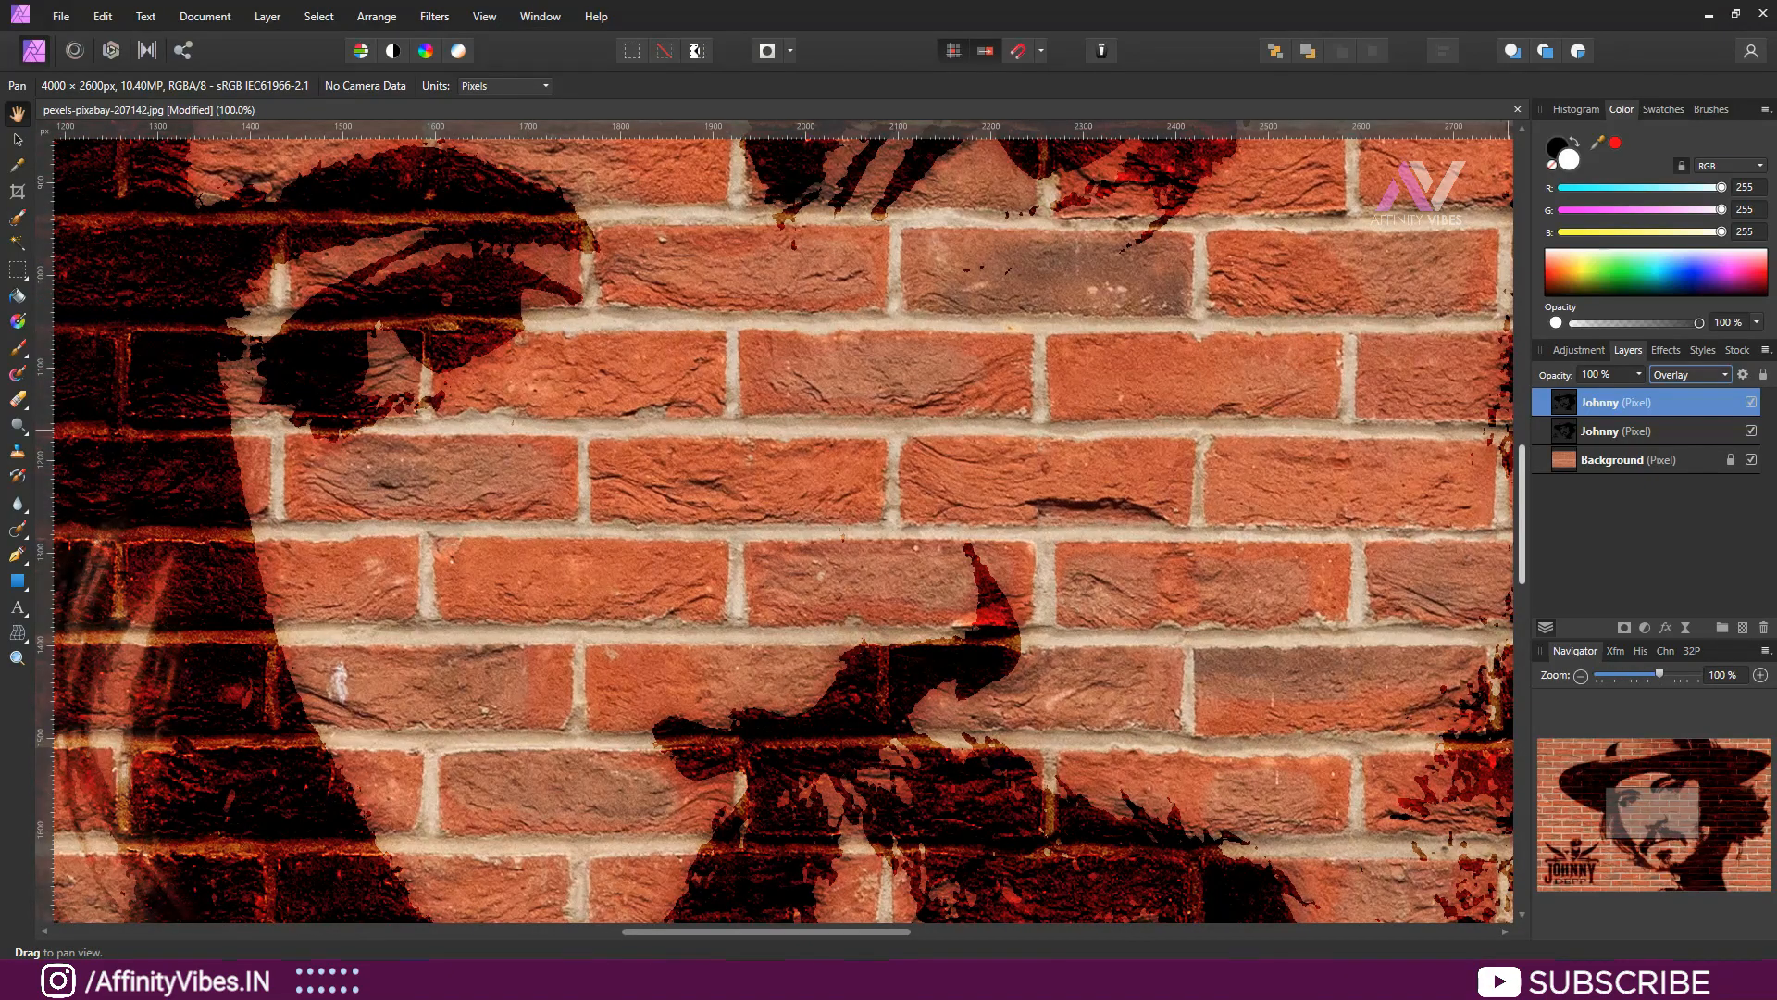
scroll(773, 522, "down", 5)
scroll(773, 522, "up", 5)
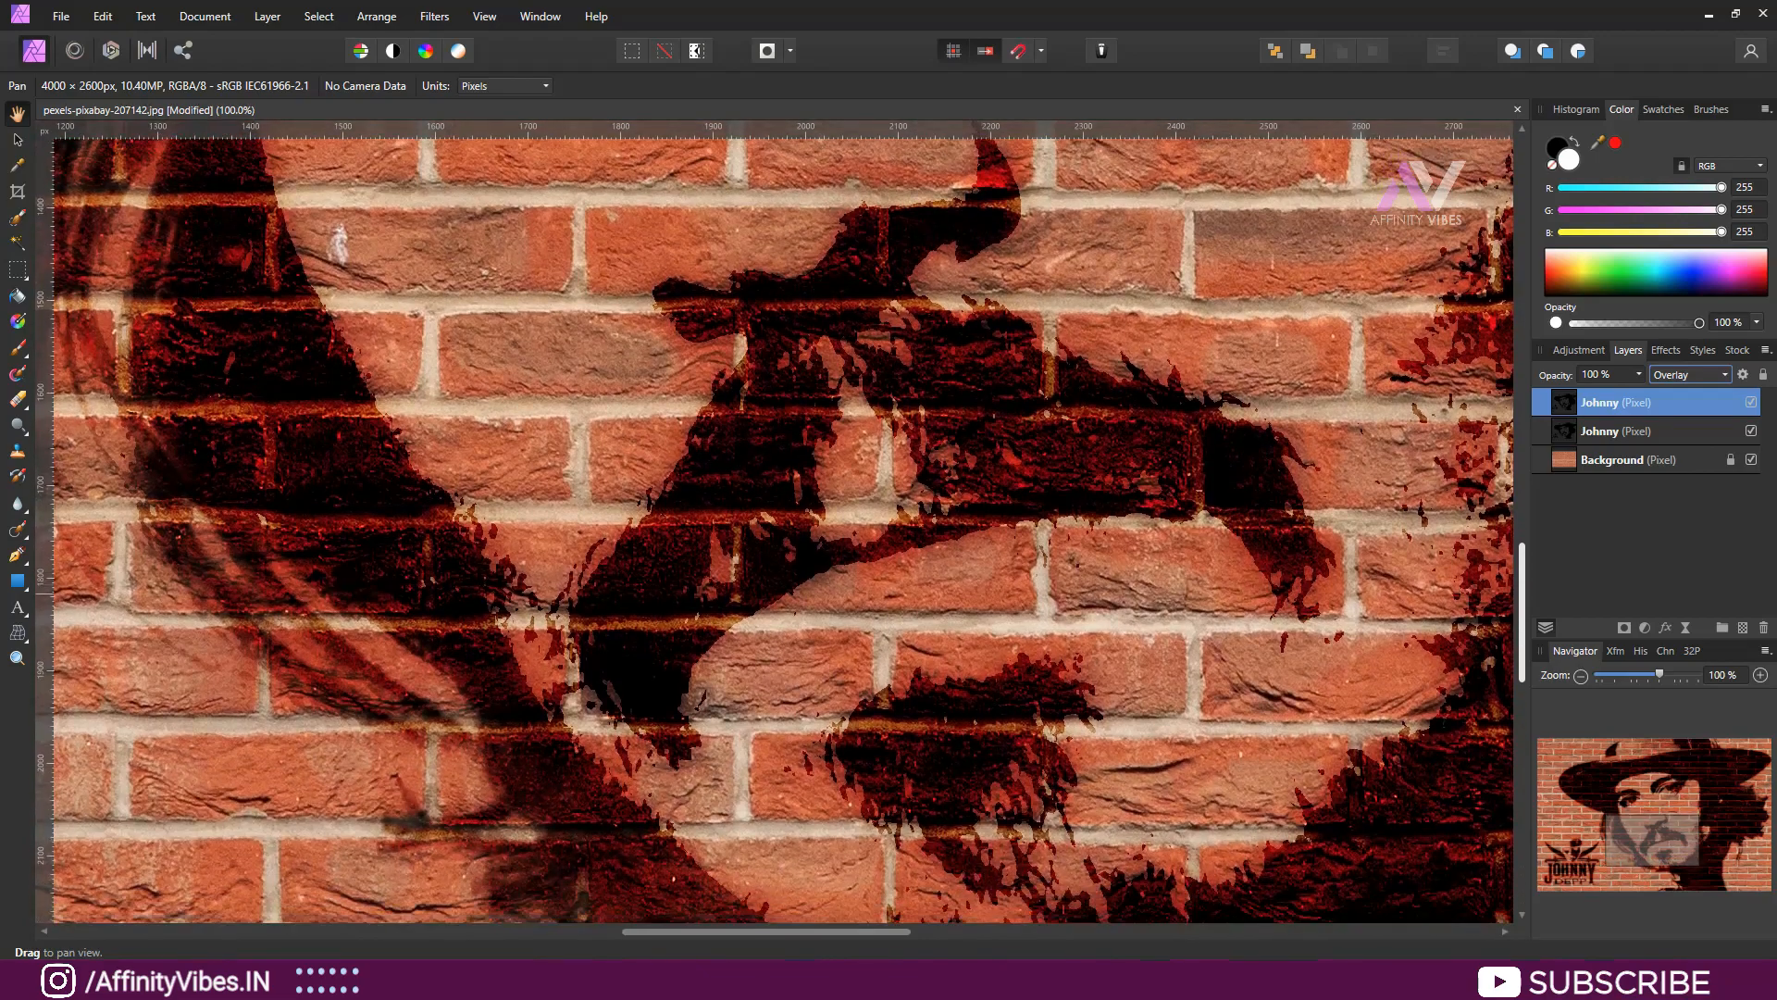
scroll(773, 522, "up", 2)
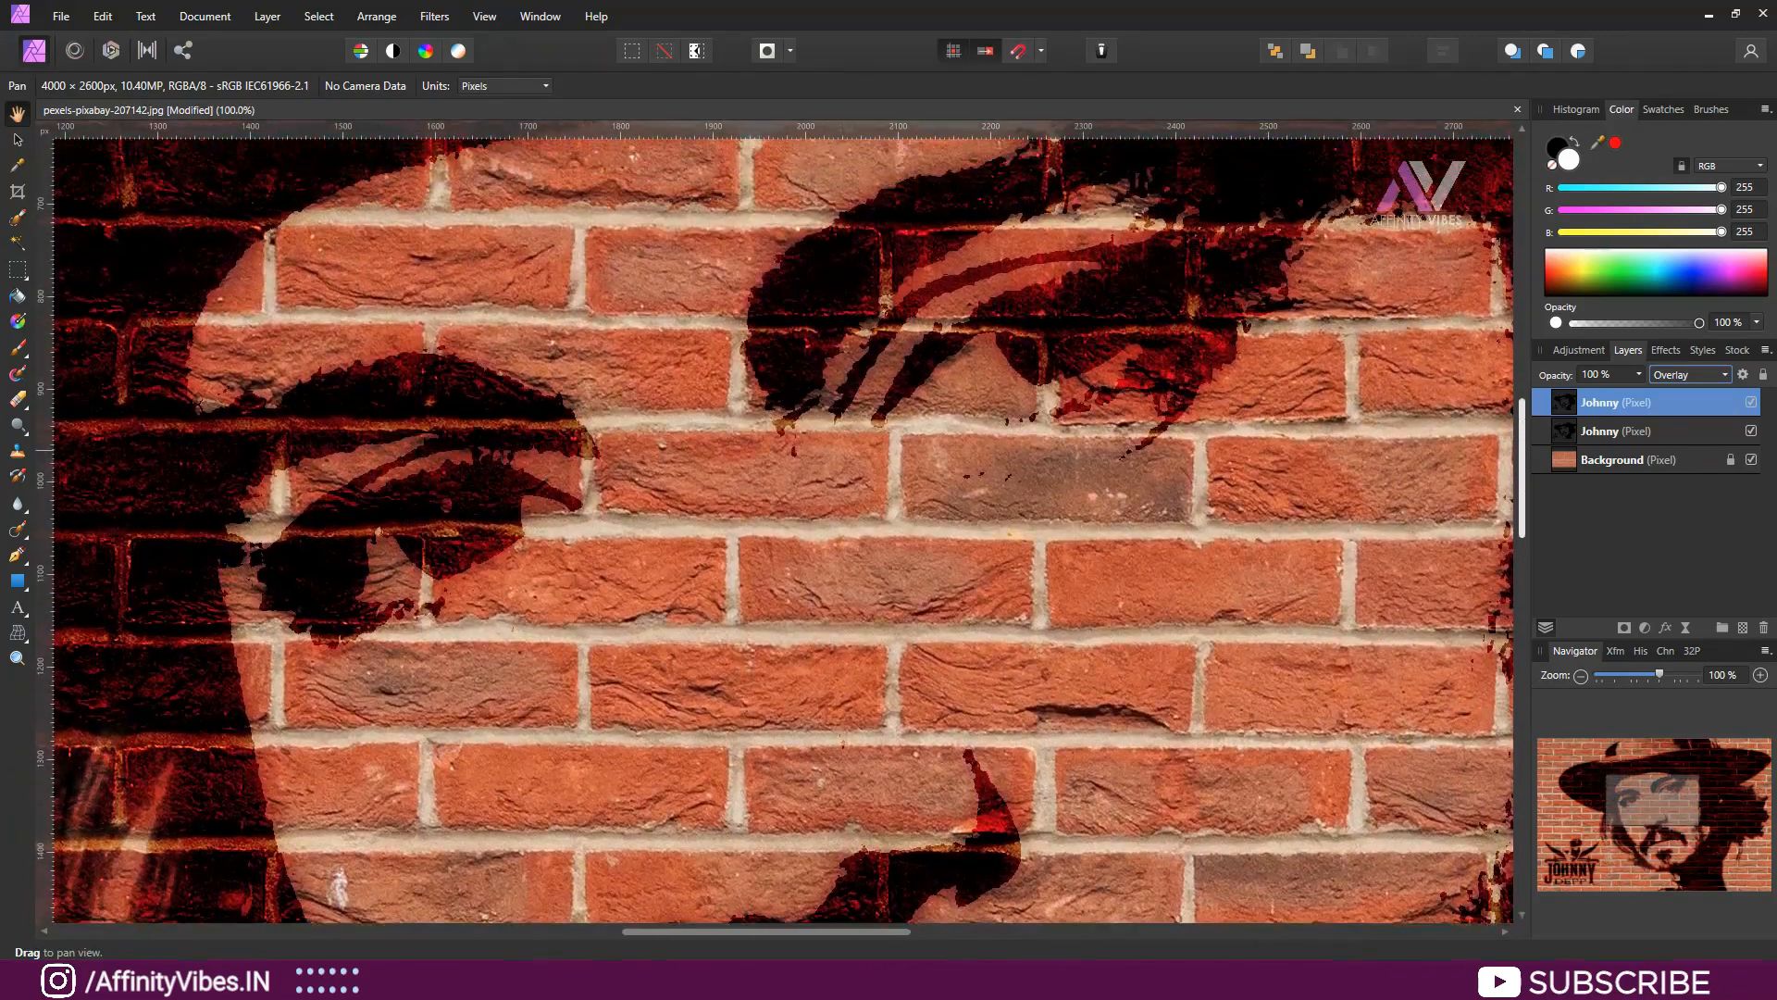
scroll(773, 522, "up", 3)
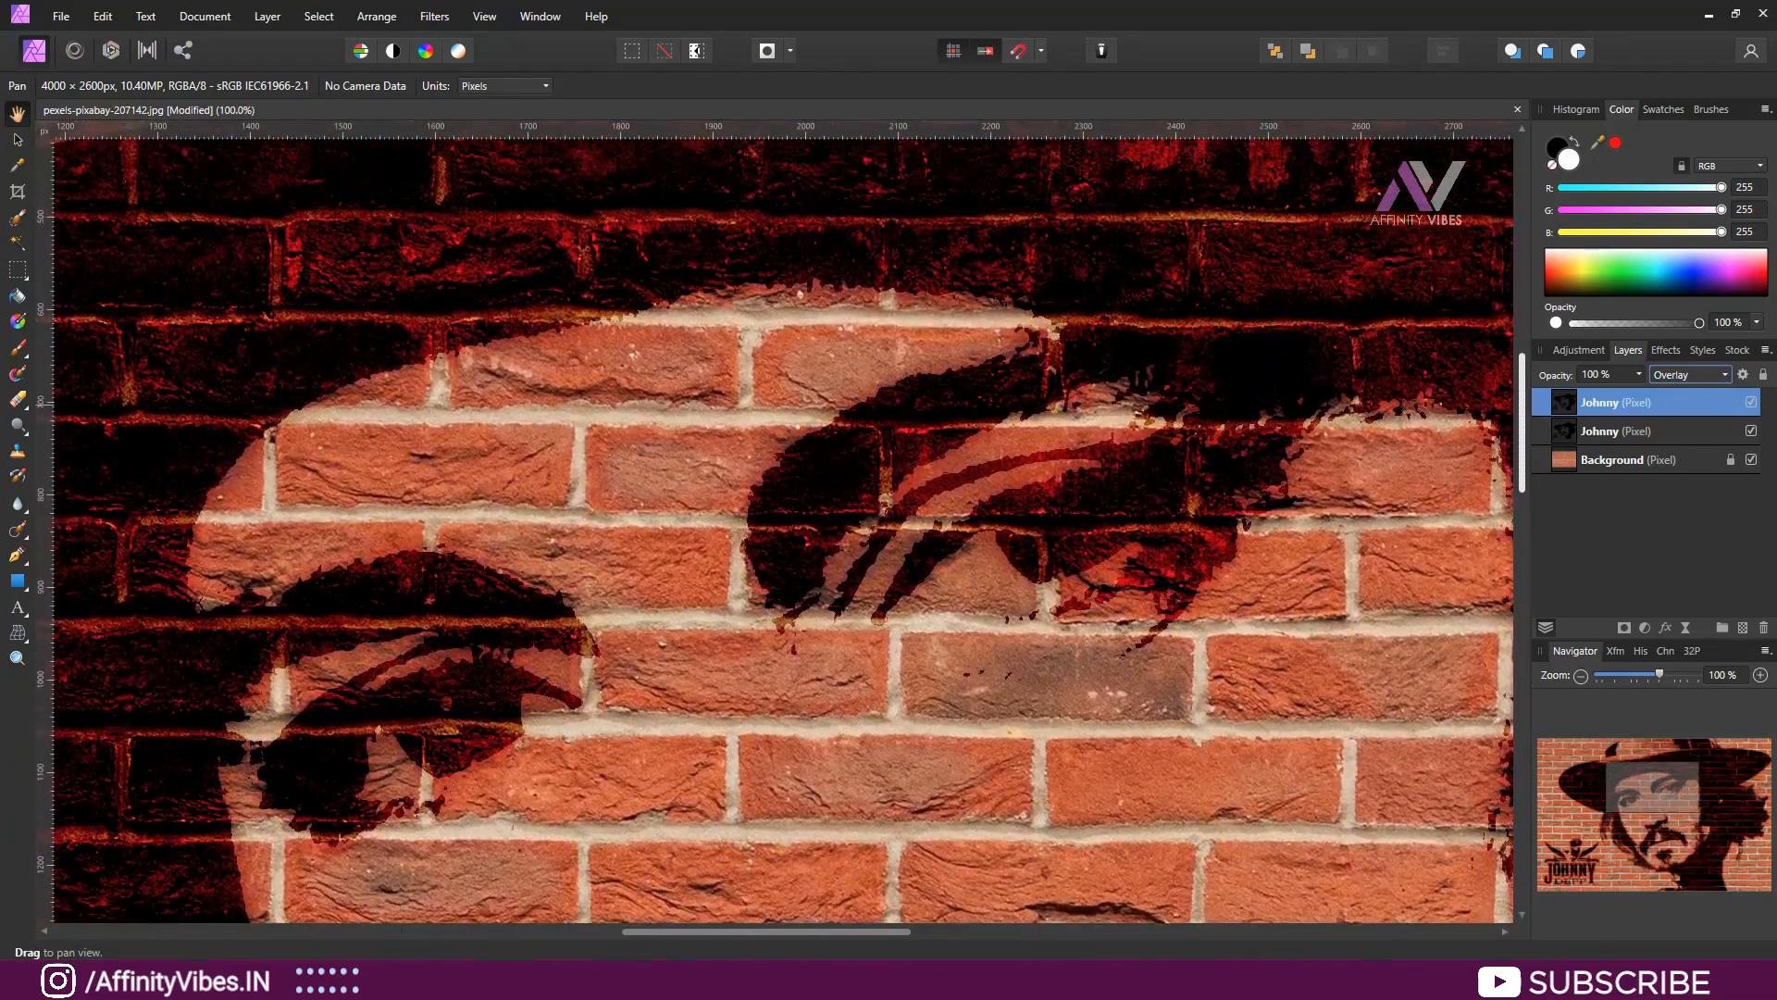
scroll(773, 522, "up", 2)
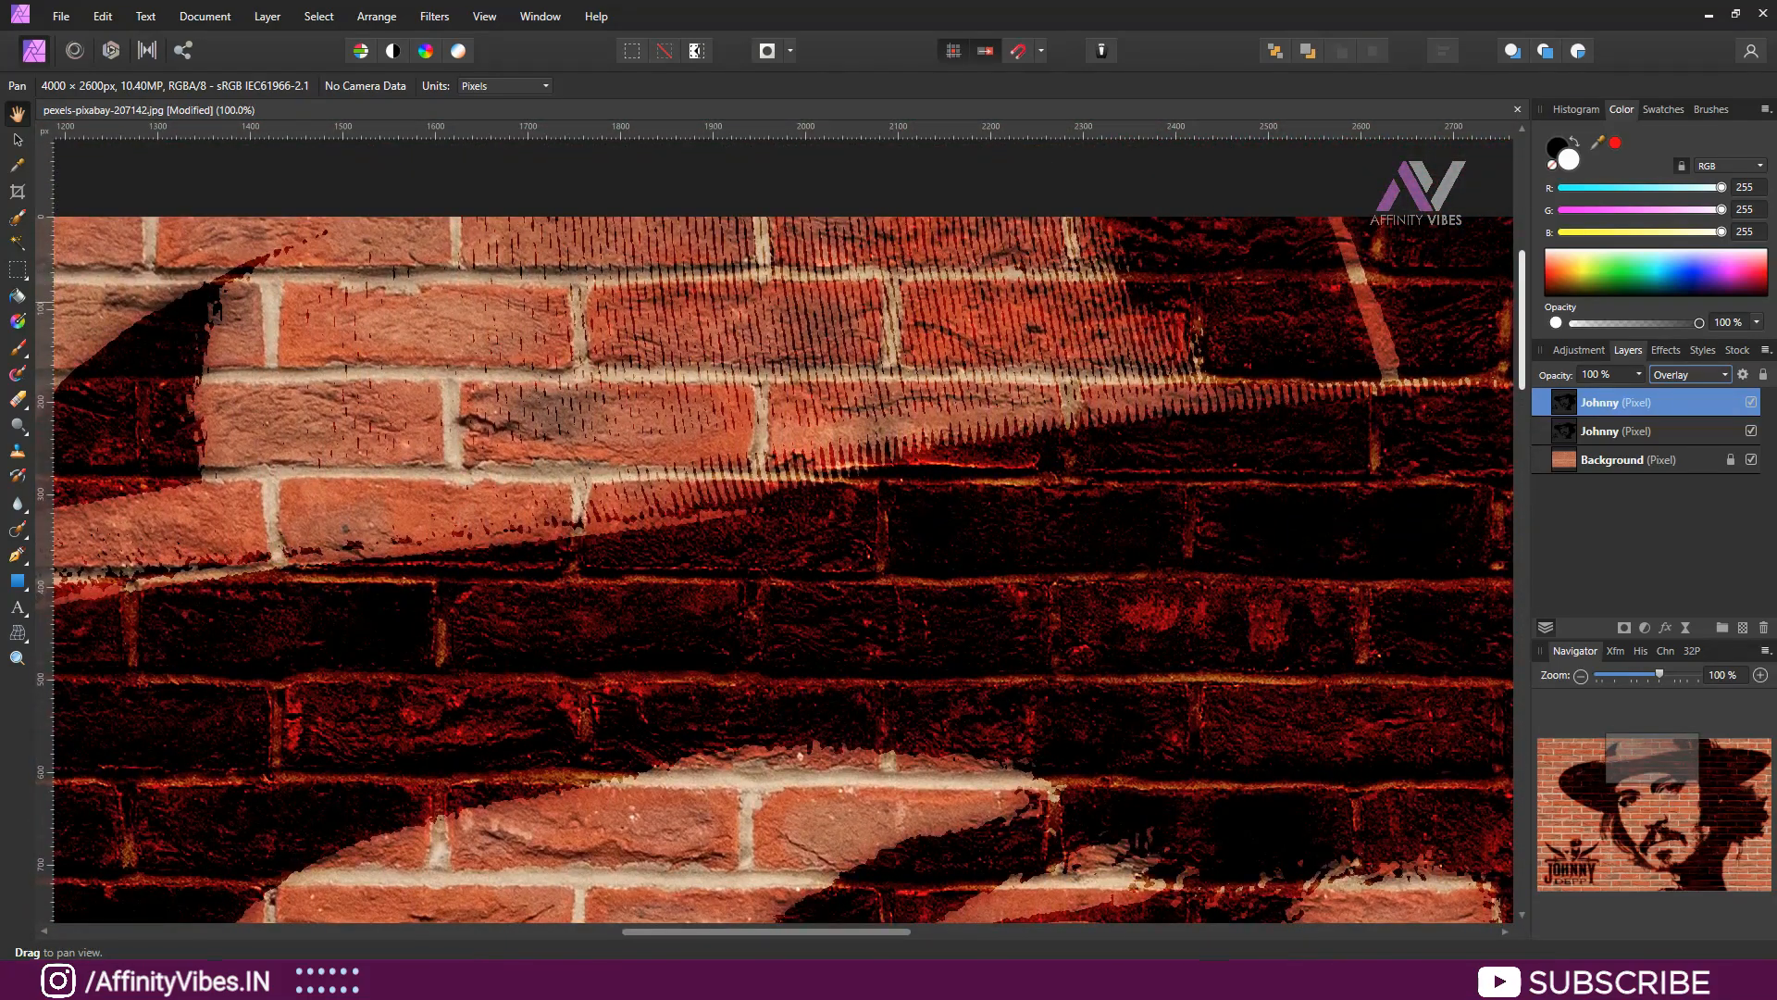
scroll(773, 522, "down", 6)
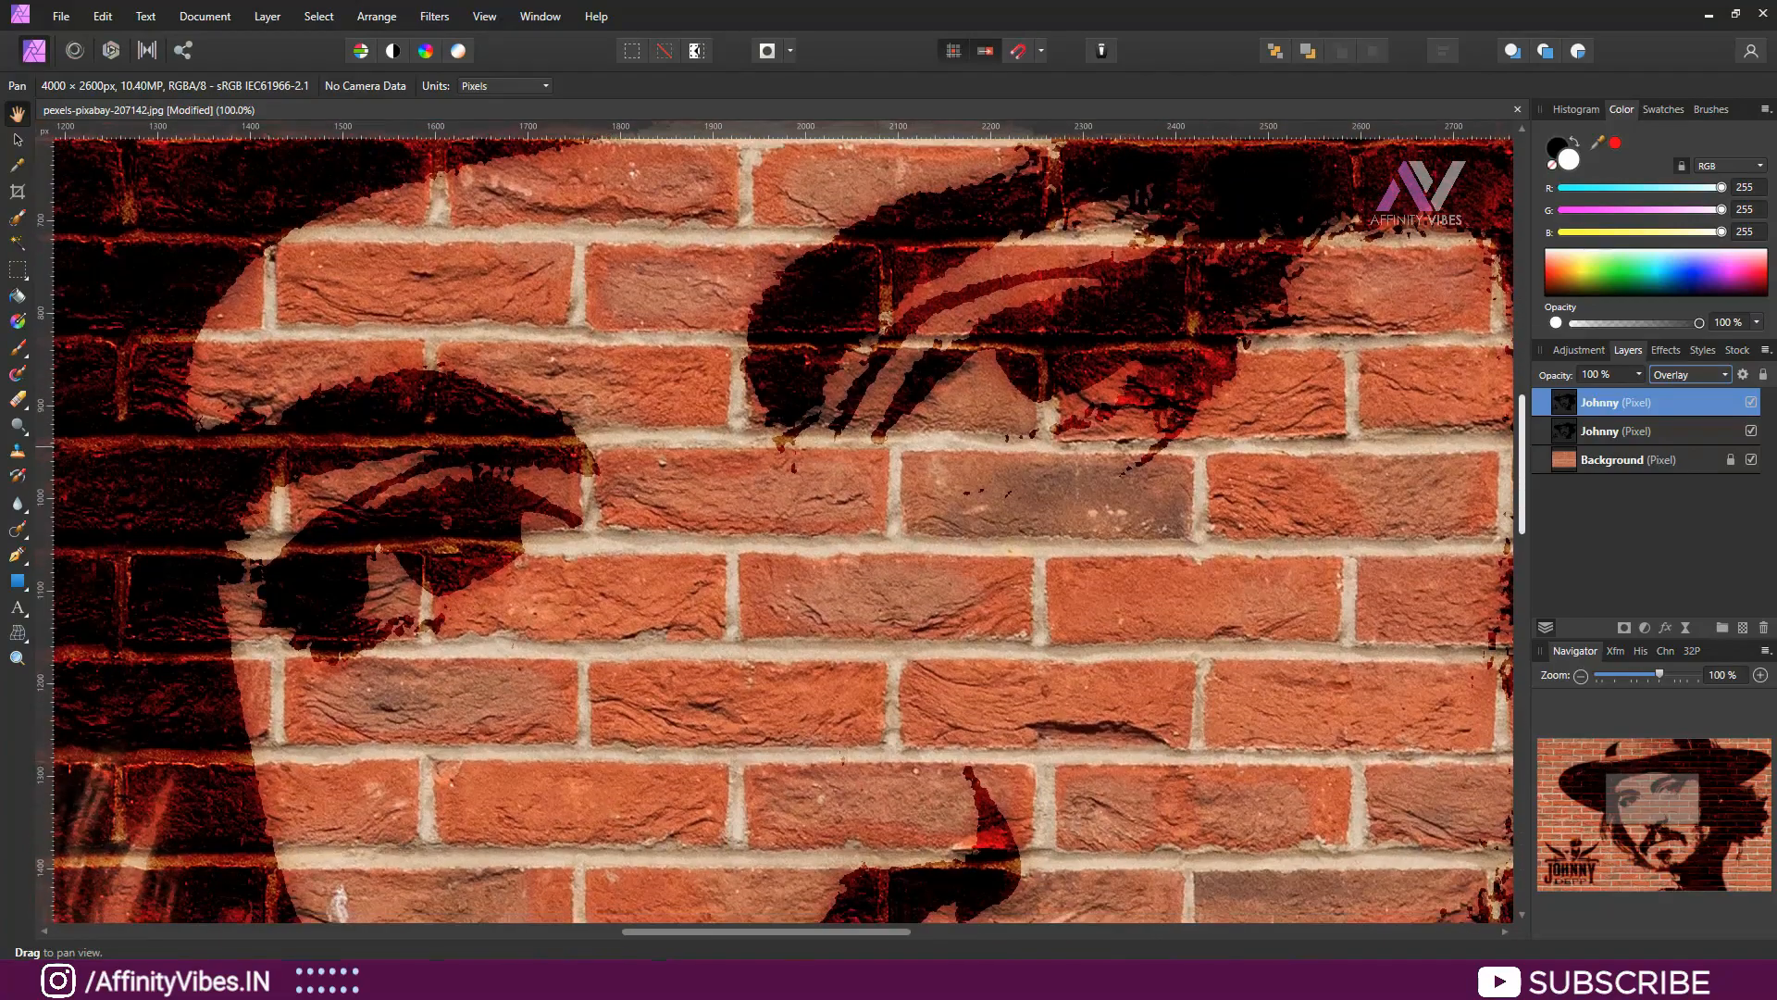
scroll(773, 522, "down", 4)
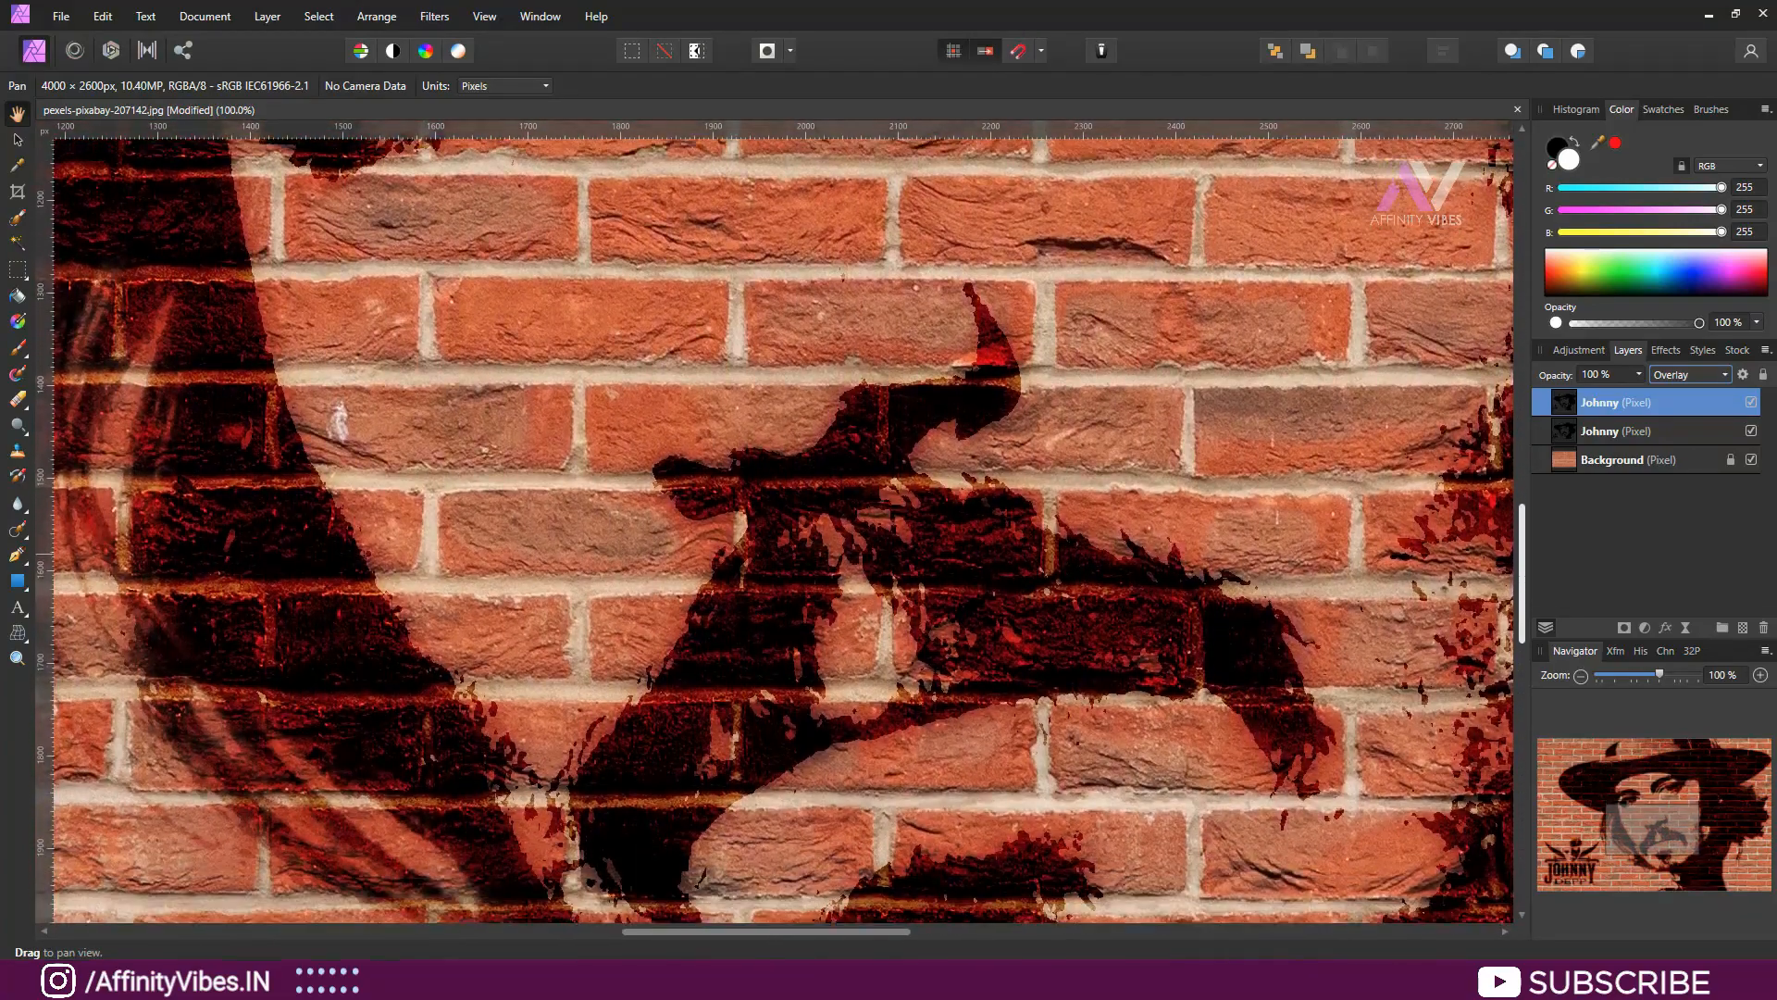
key("ctrl+minus")
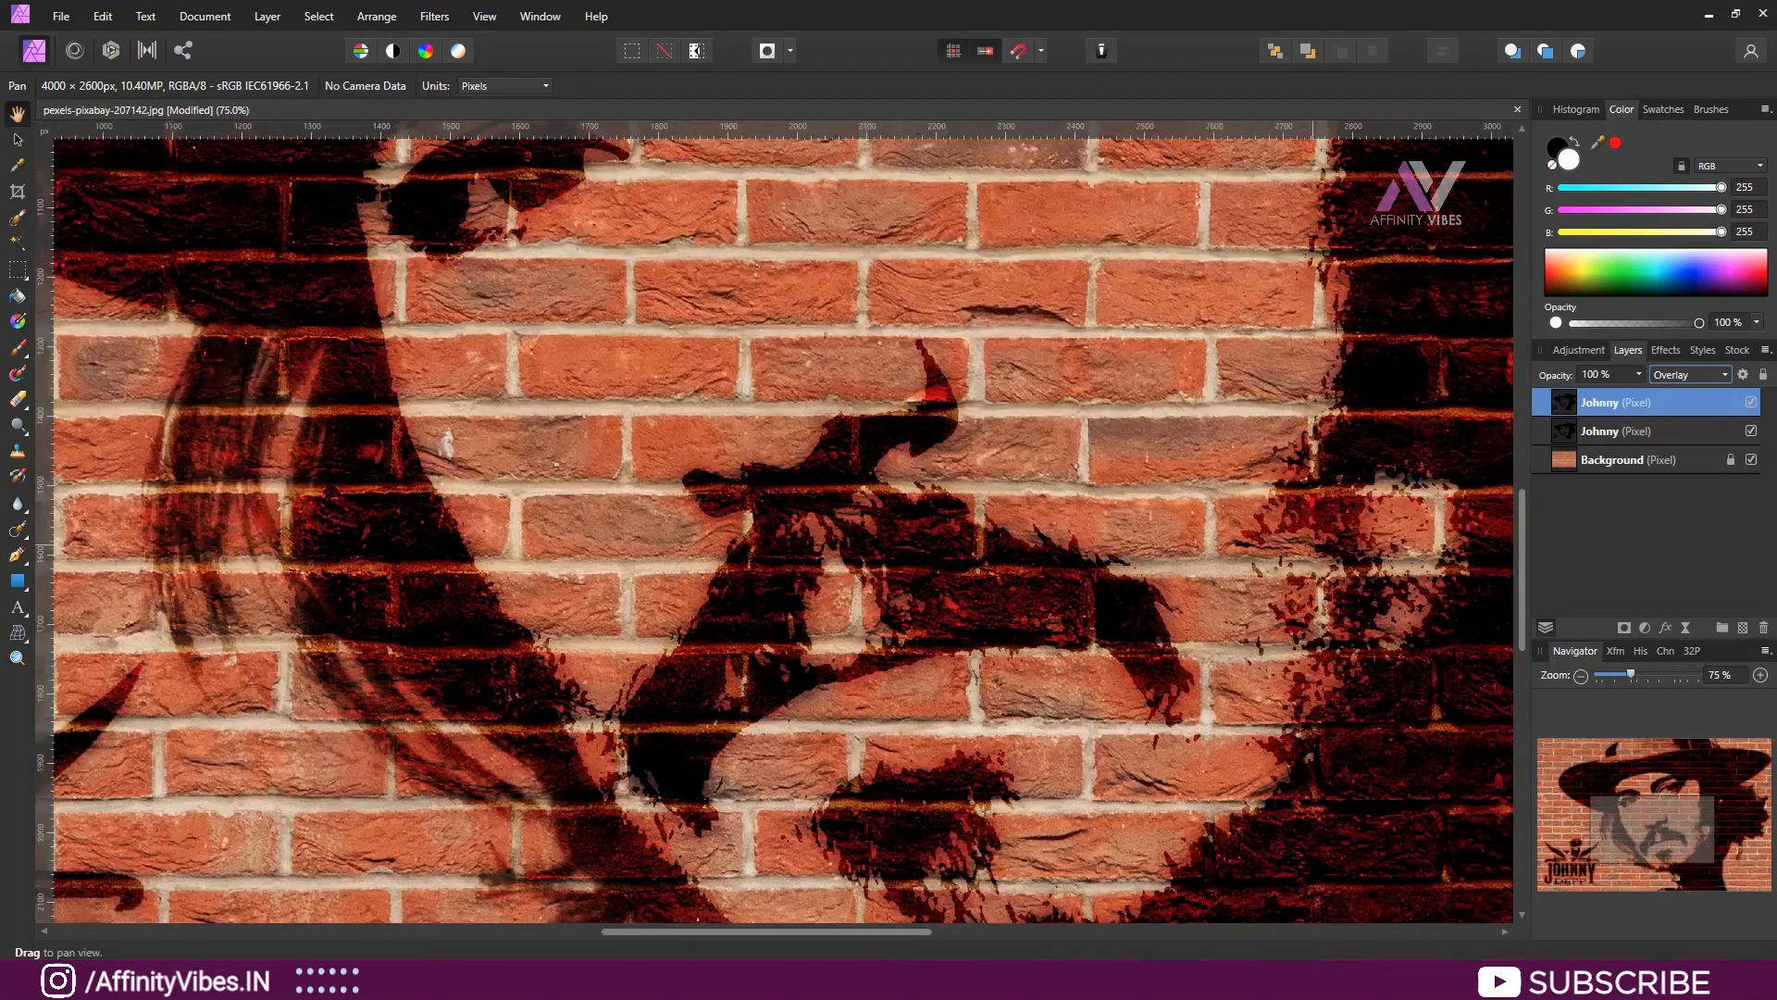
scroll(773, 522, "up", 5)
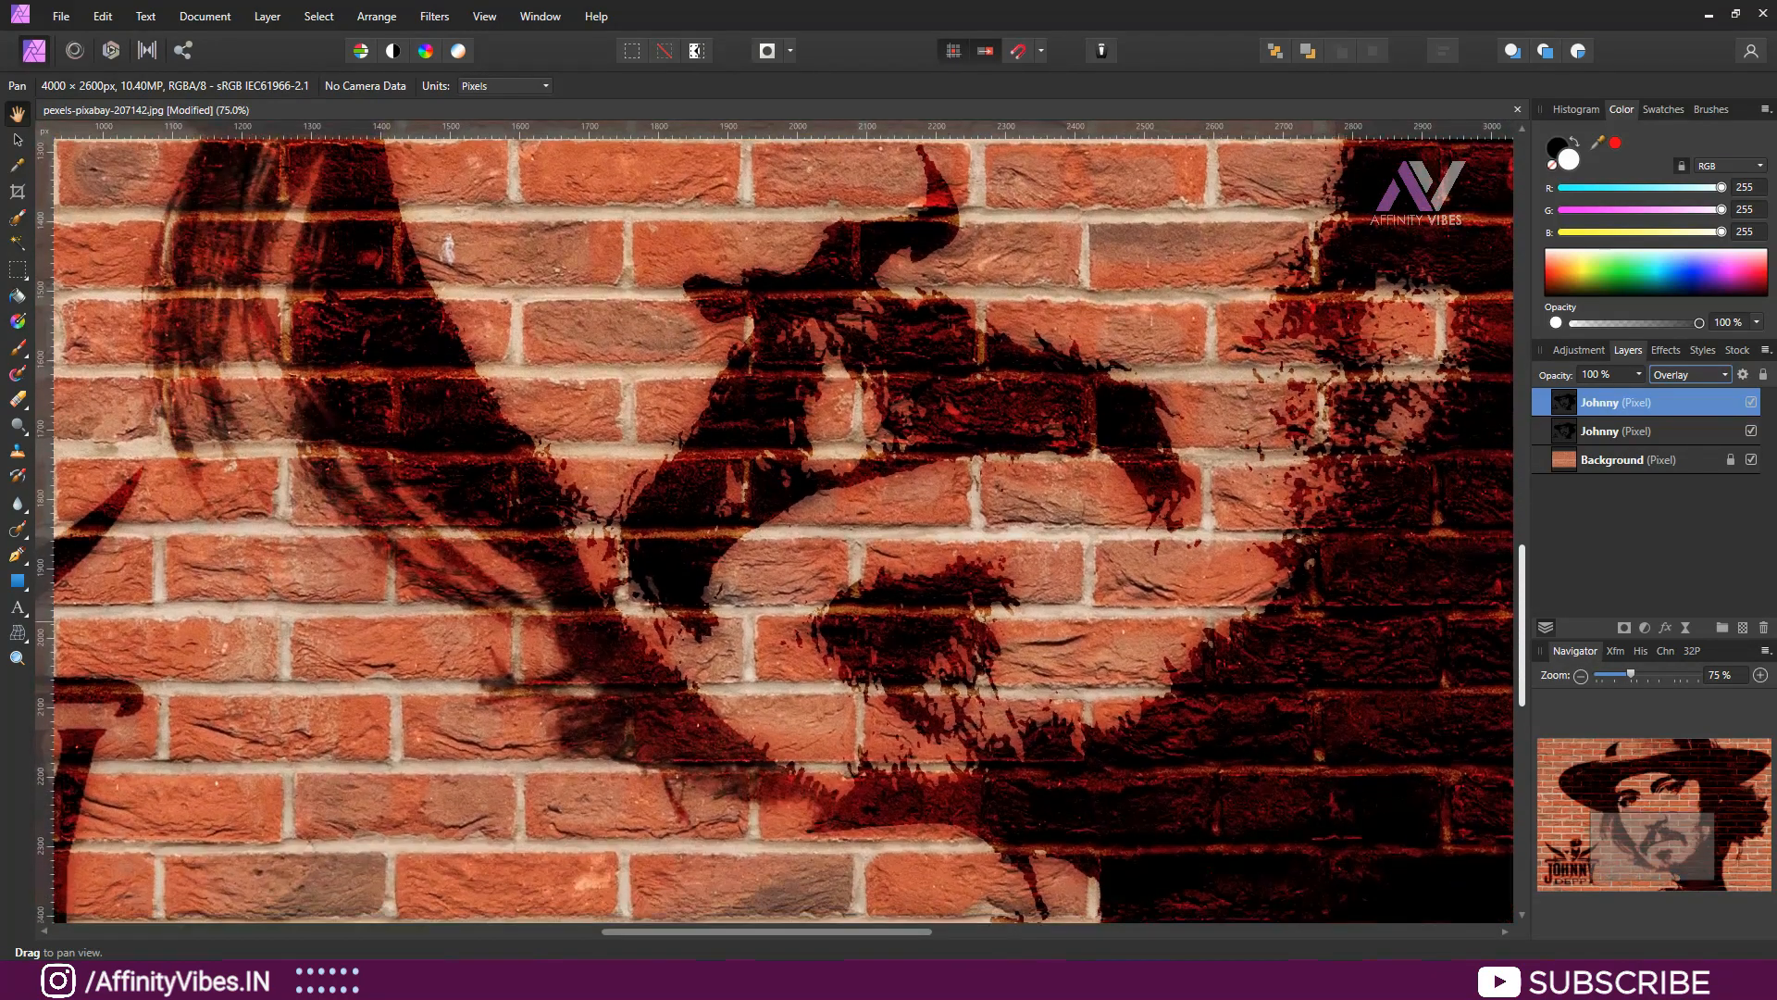
scroll(773, 522, "up", 4)
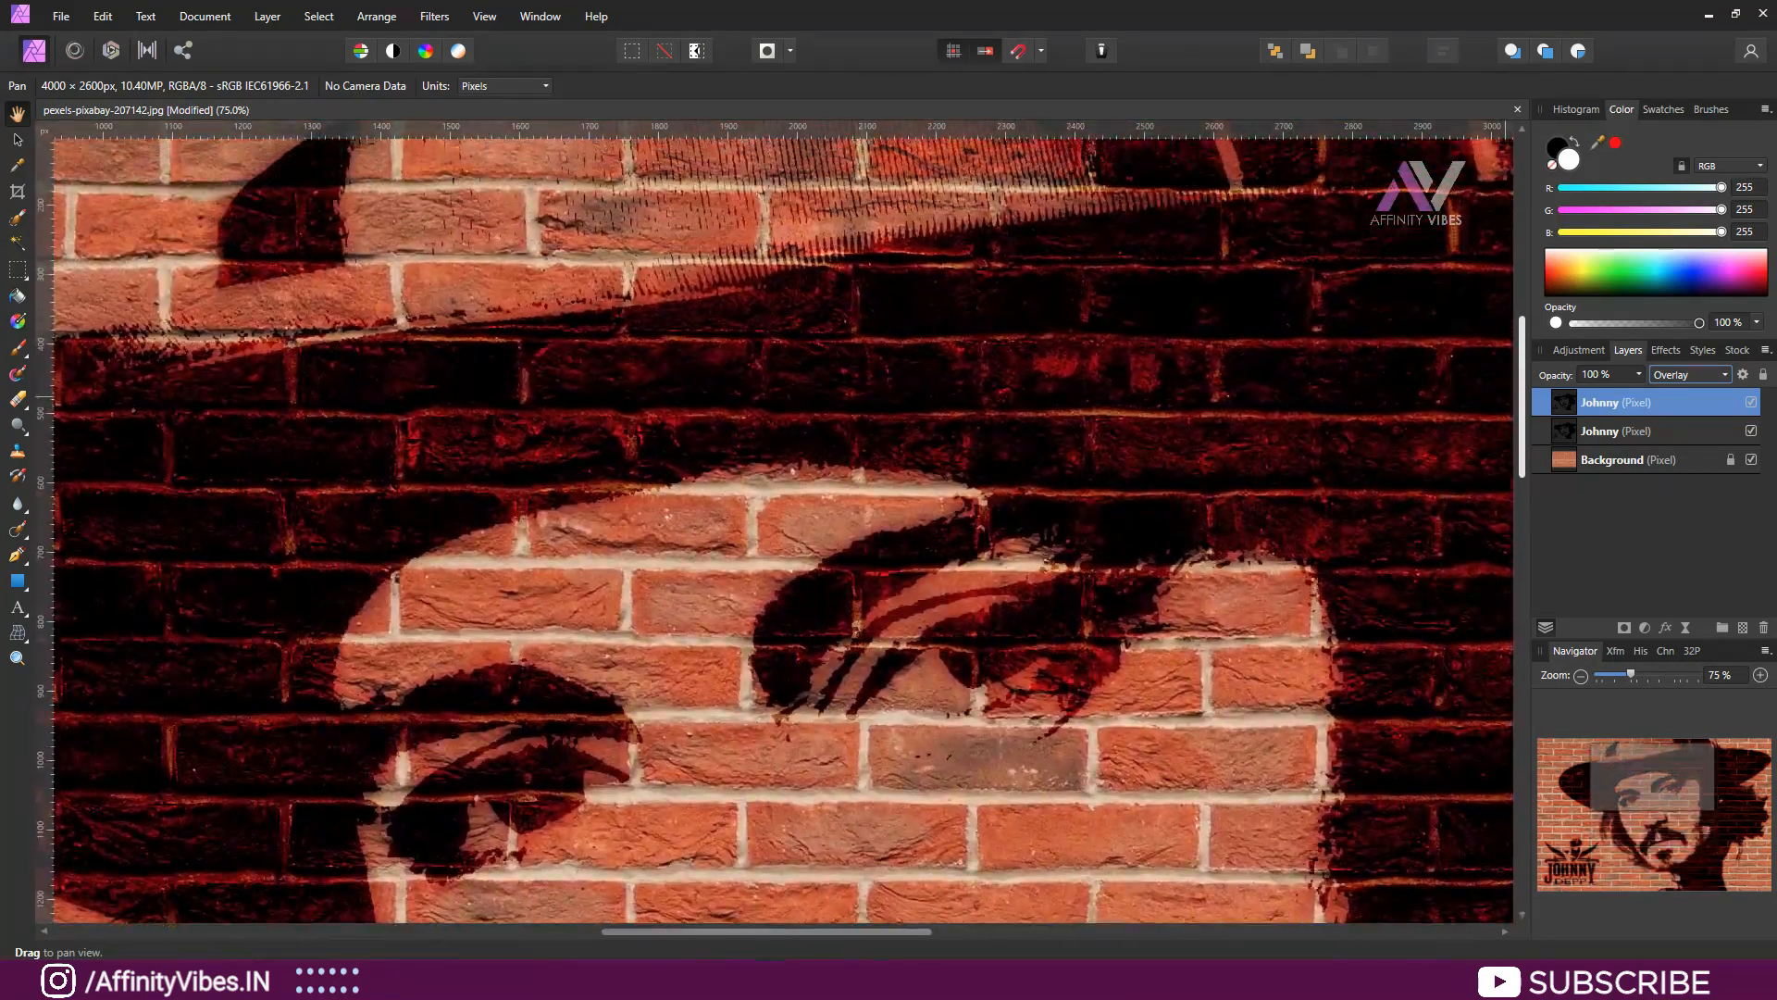
scroll(773, 522, "left", 5)
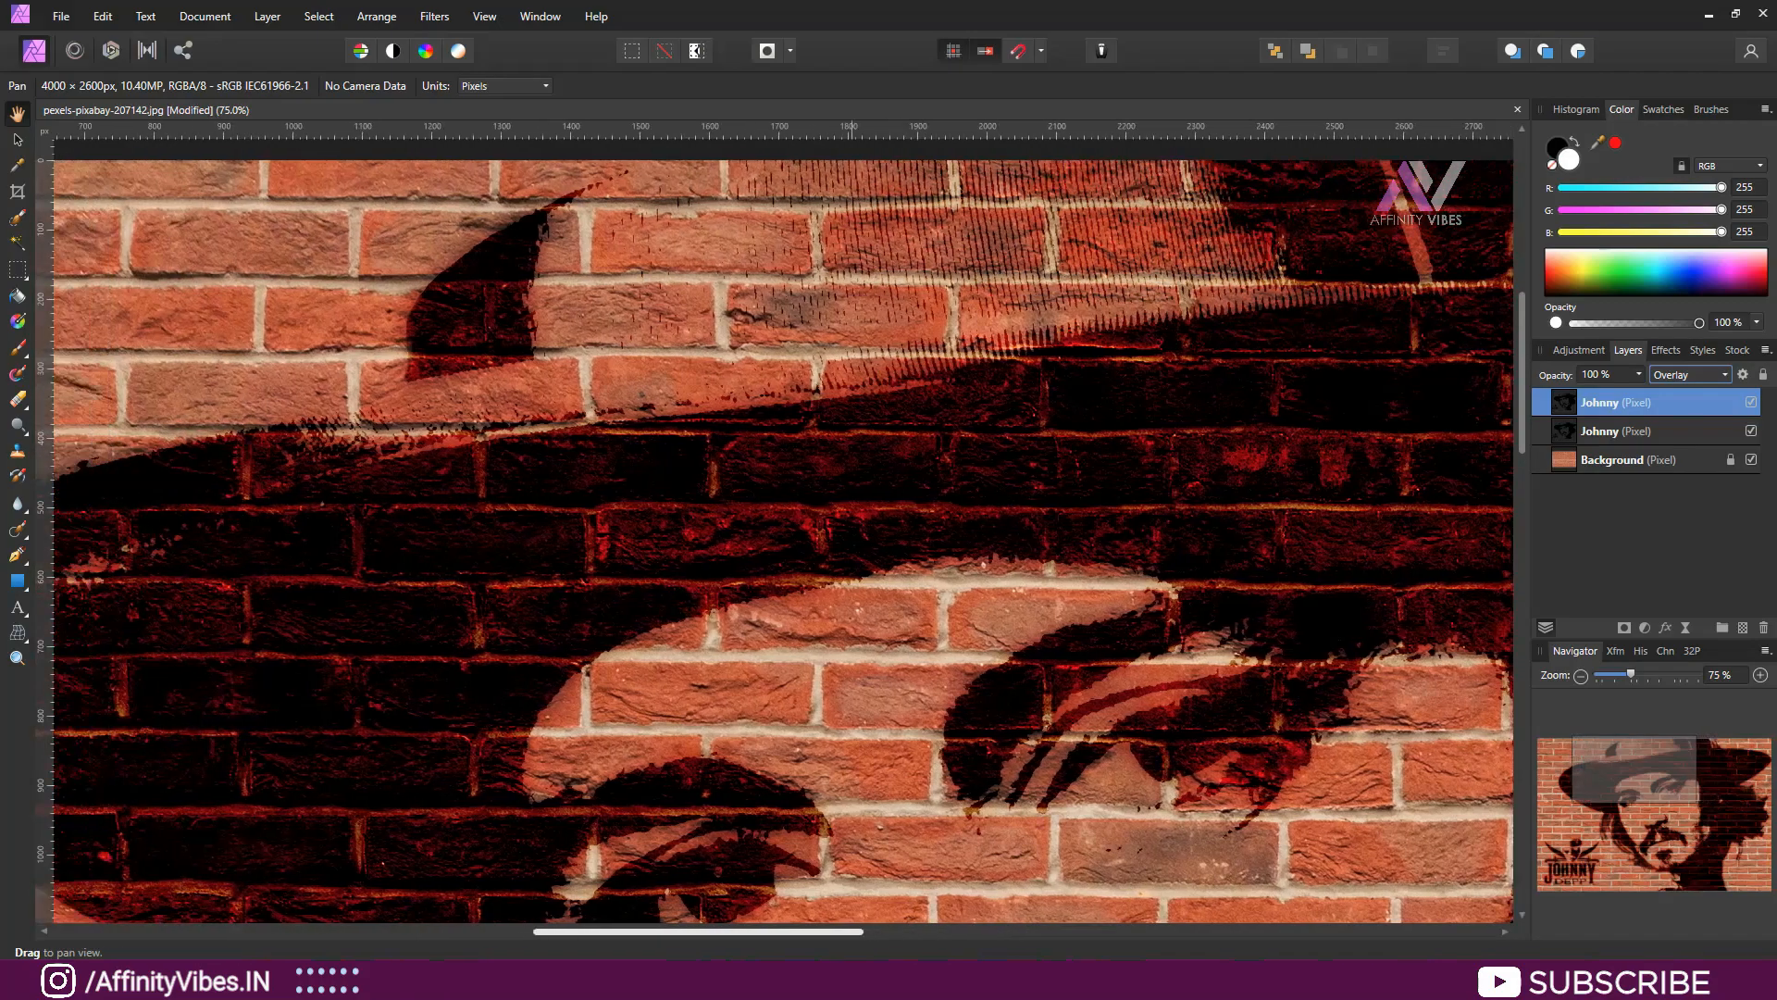
scroll(773, 522, "down", 10)
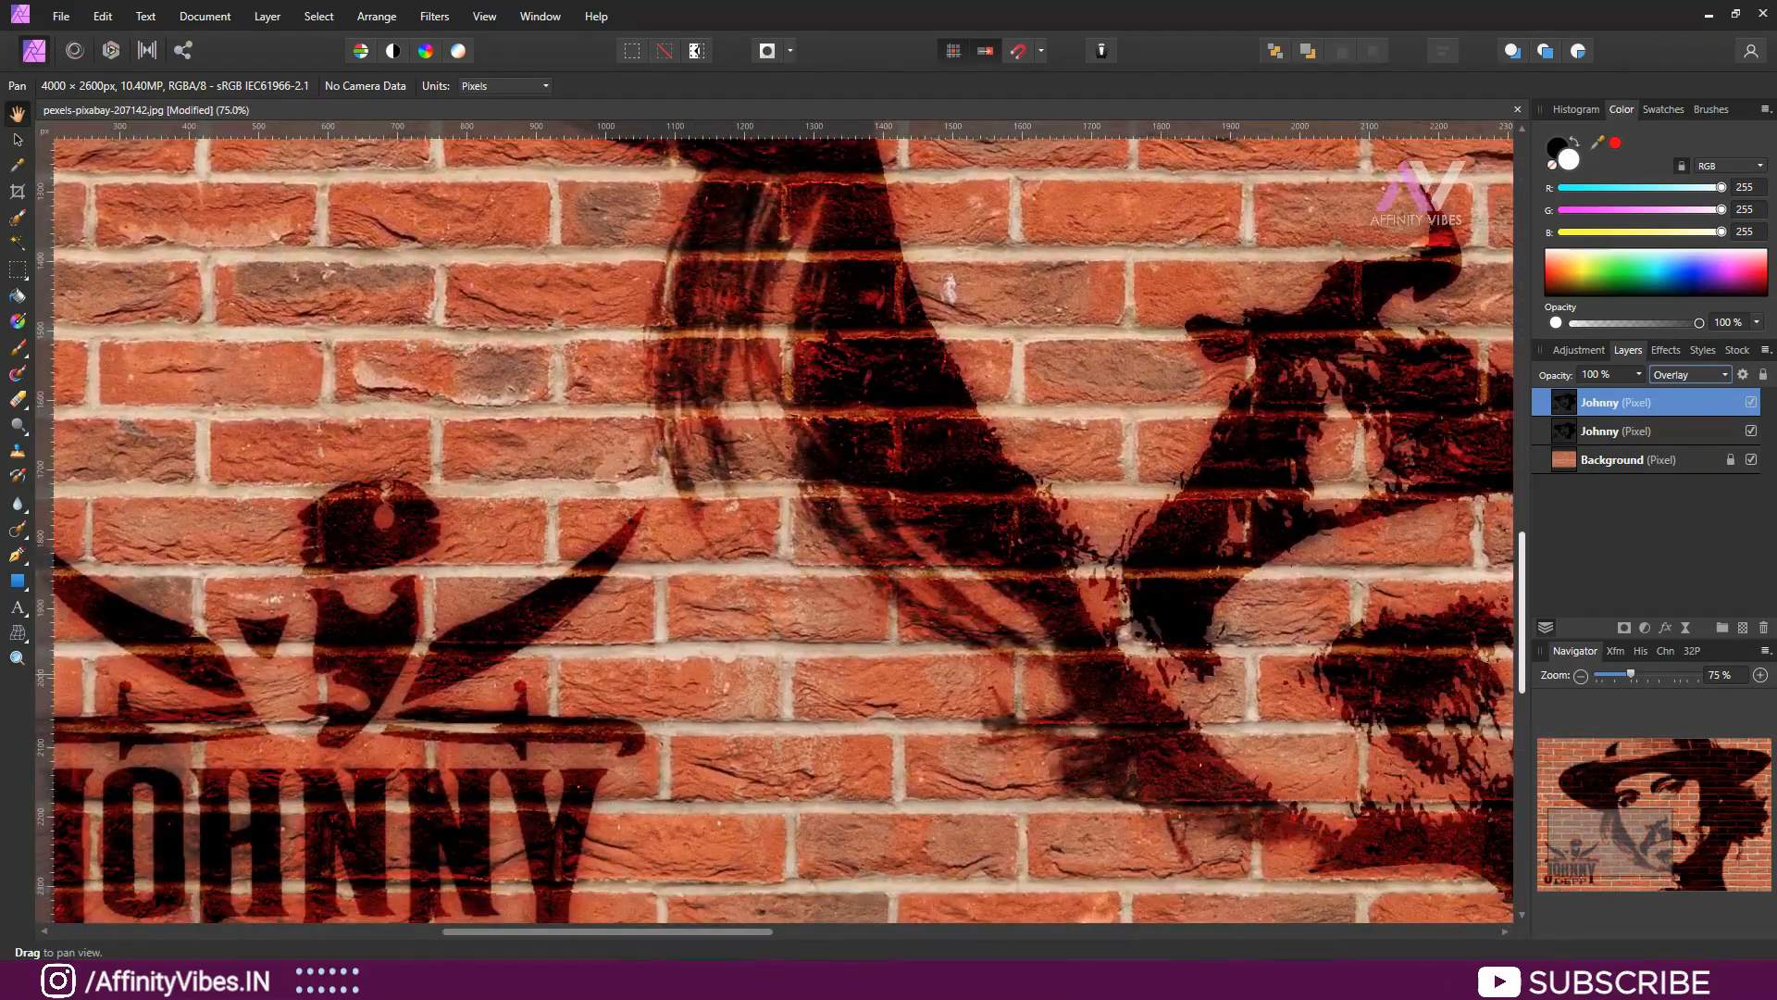
key("ctrl+0")
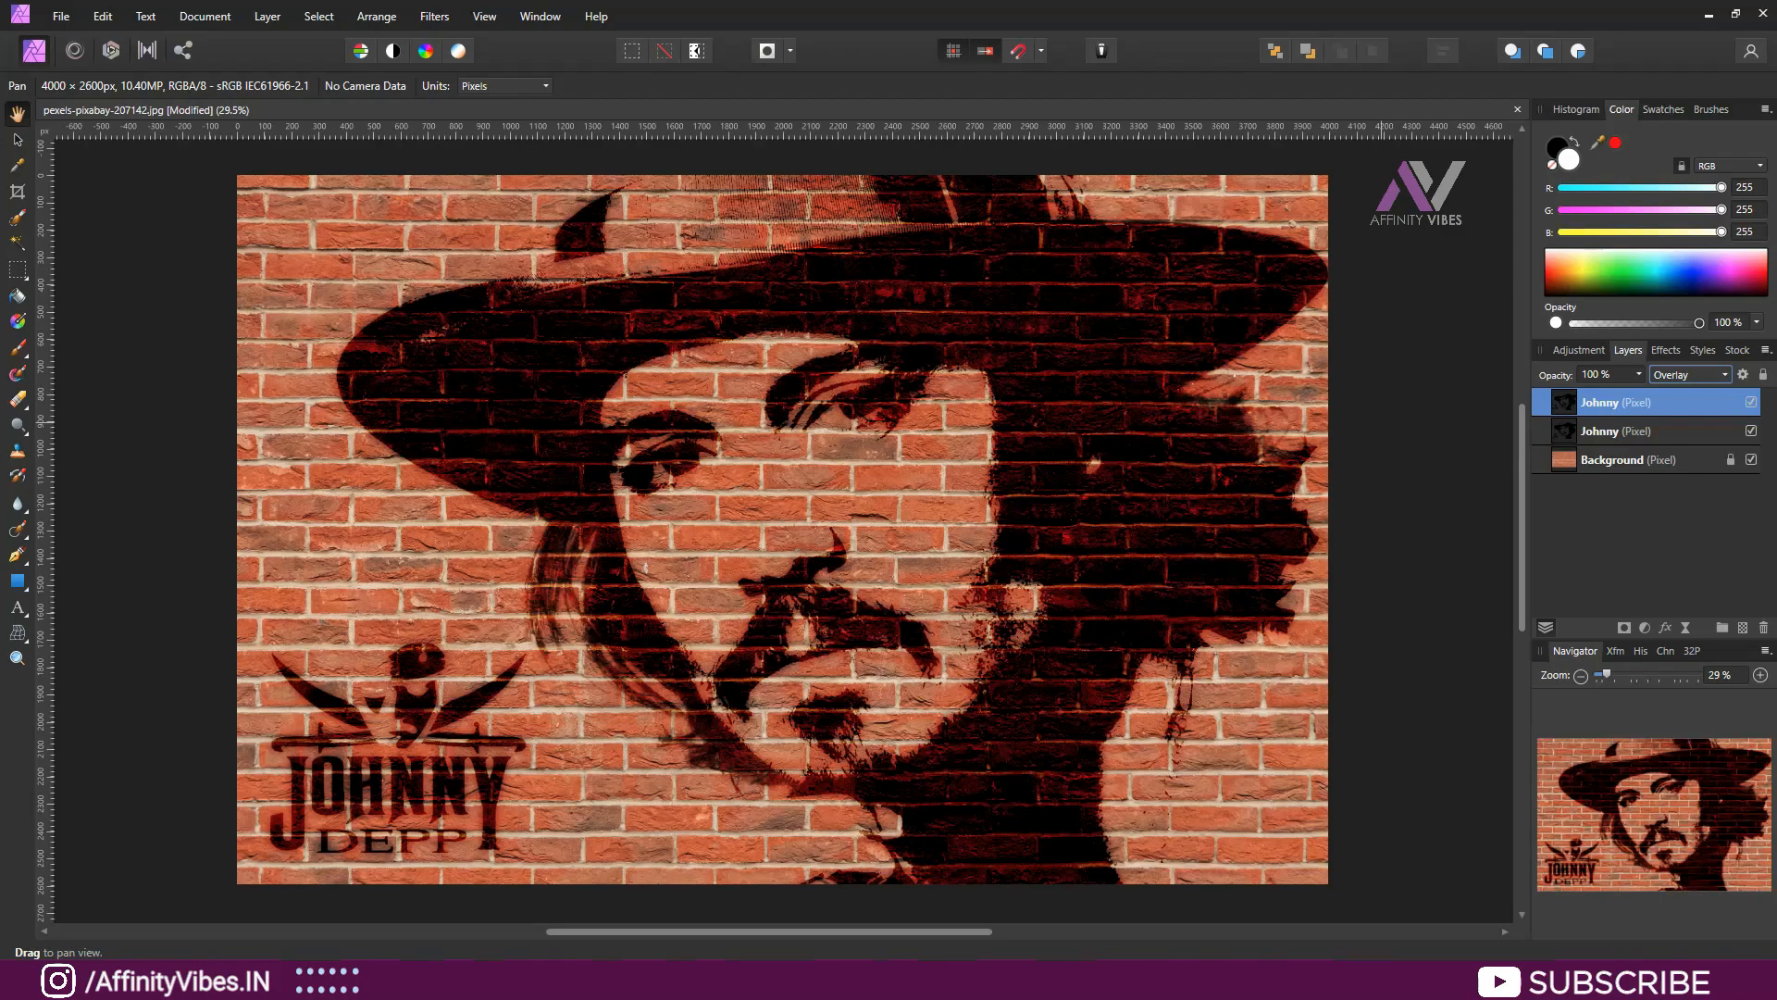
- Add an HSL adjustment above the Johnny layers with a hue shift of -7.1° and a slightly increased saturation
left_click(1644, 627)
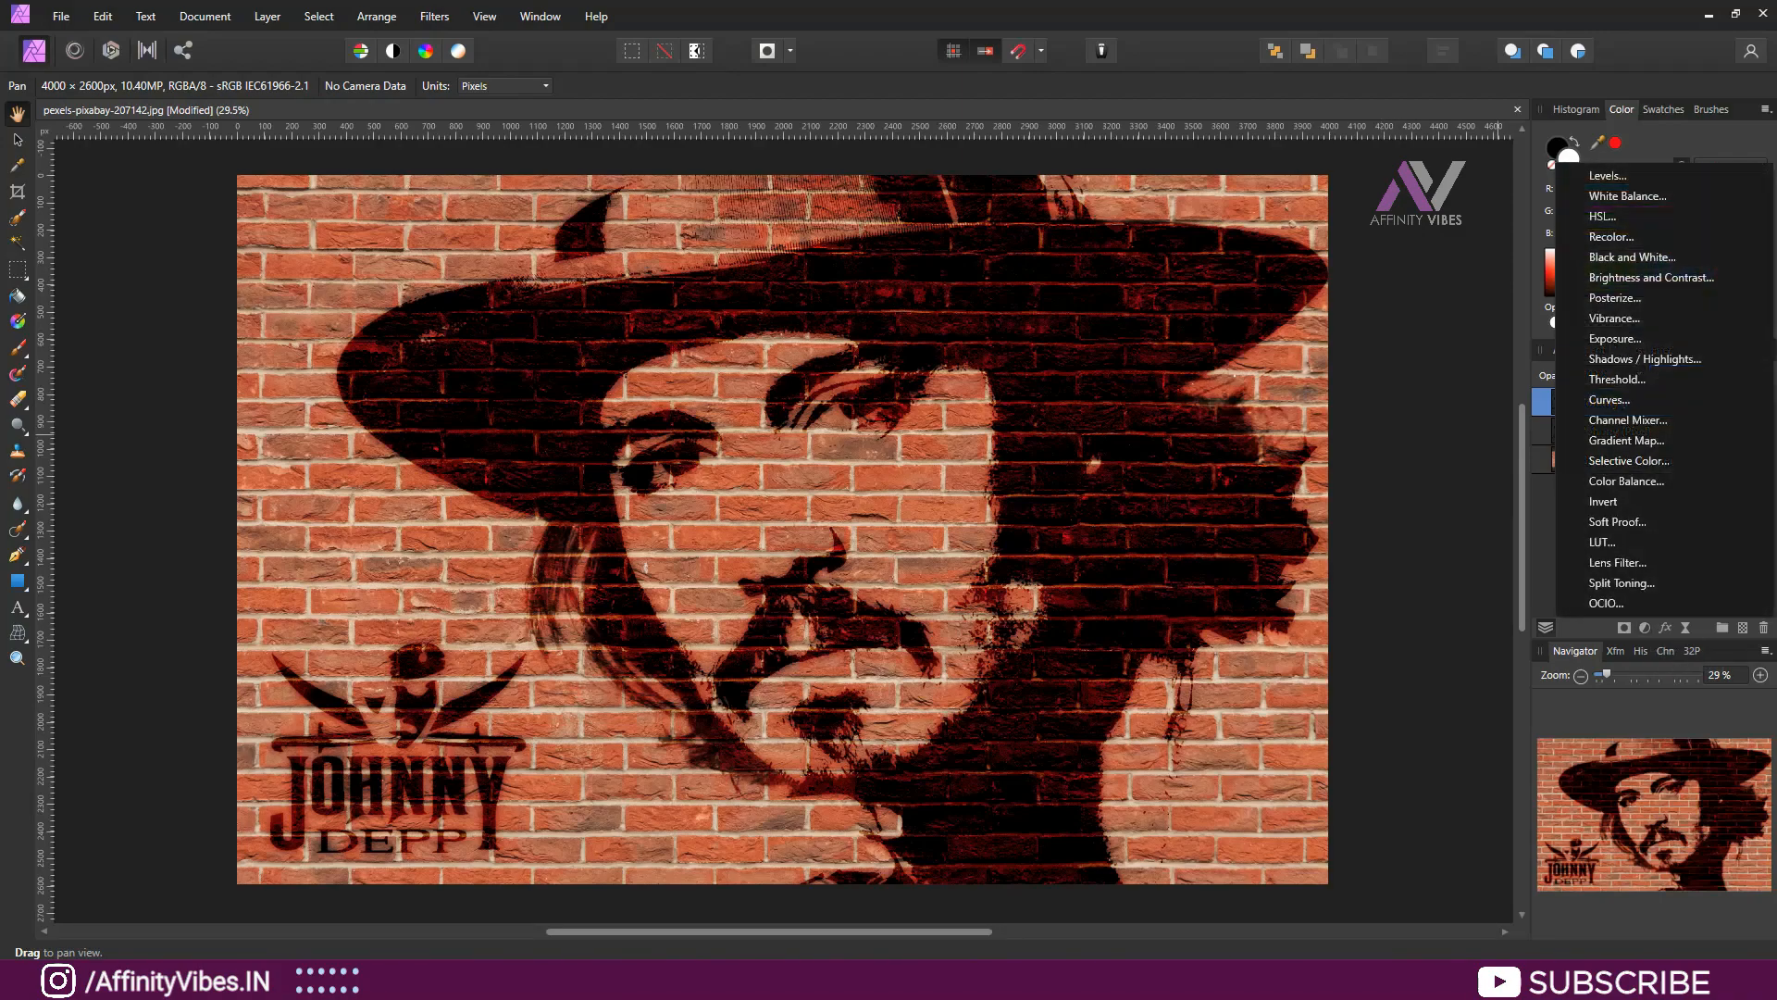
left_click(1603, 216)
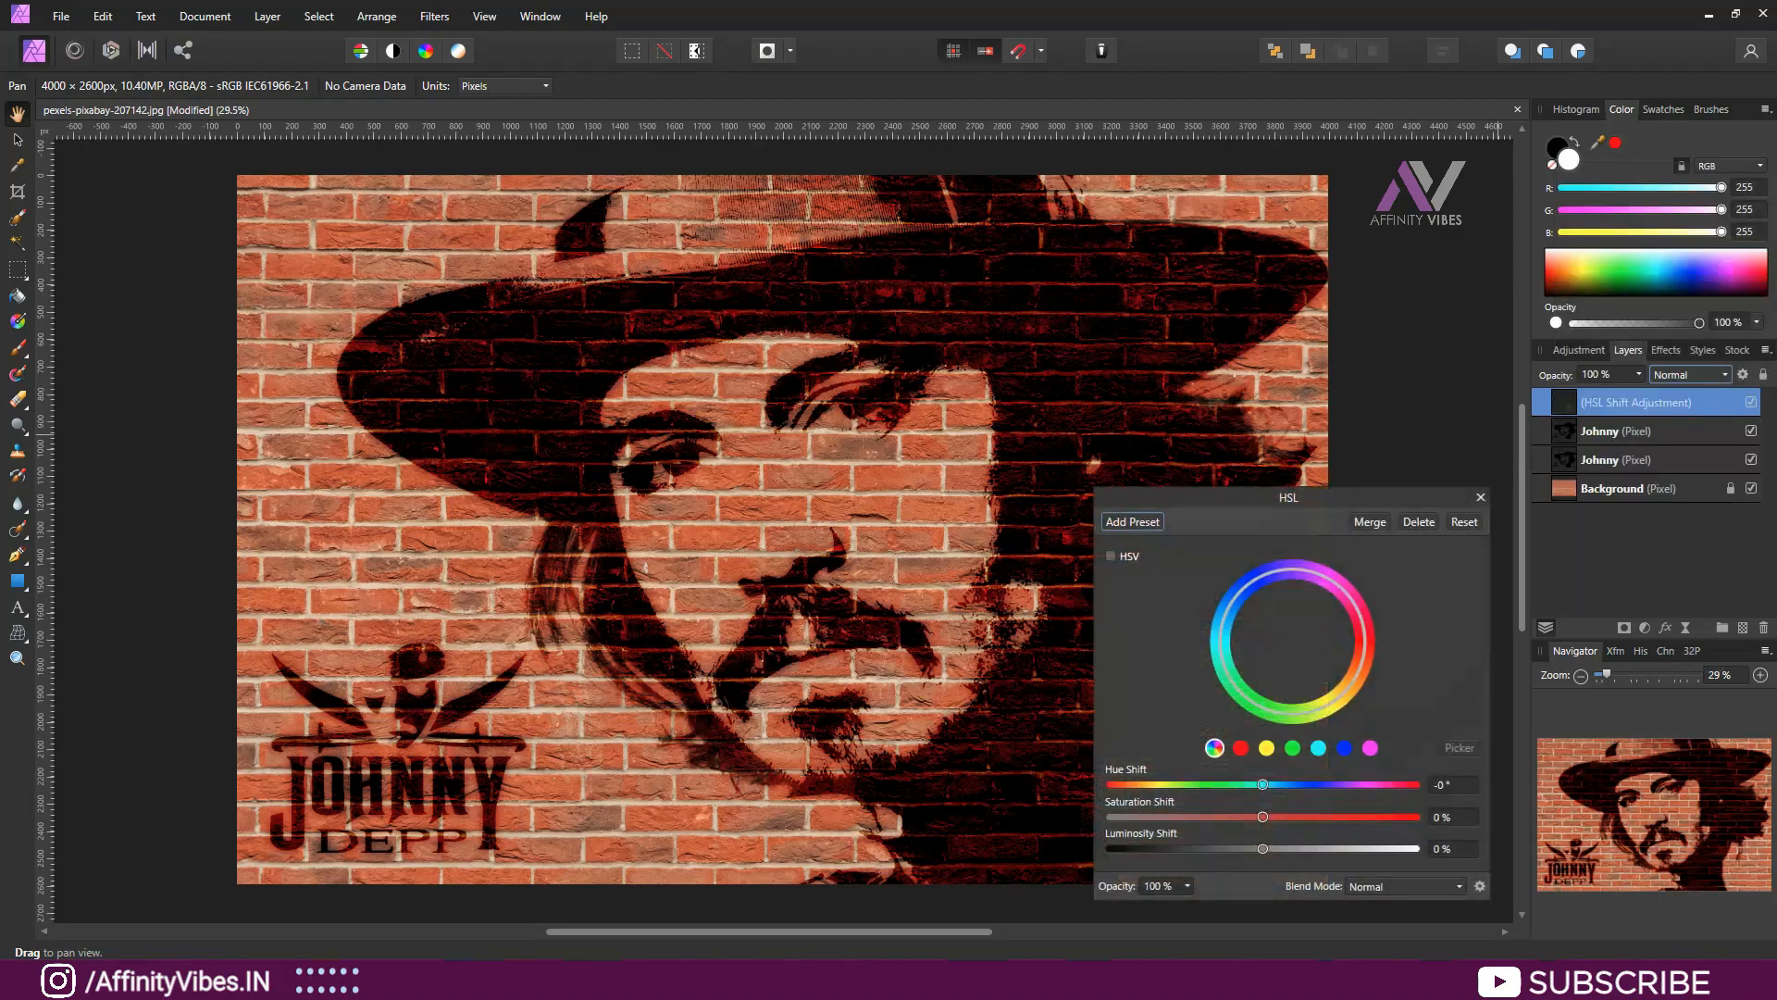
left_click_drag(1288, 497, 1385, 139)
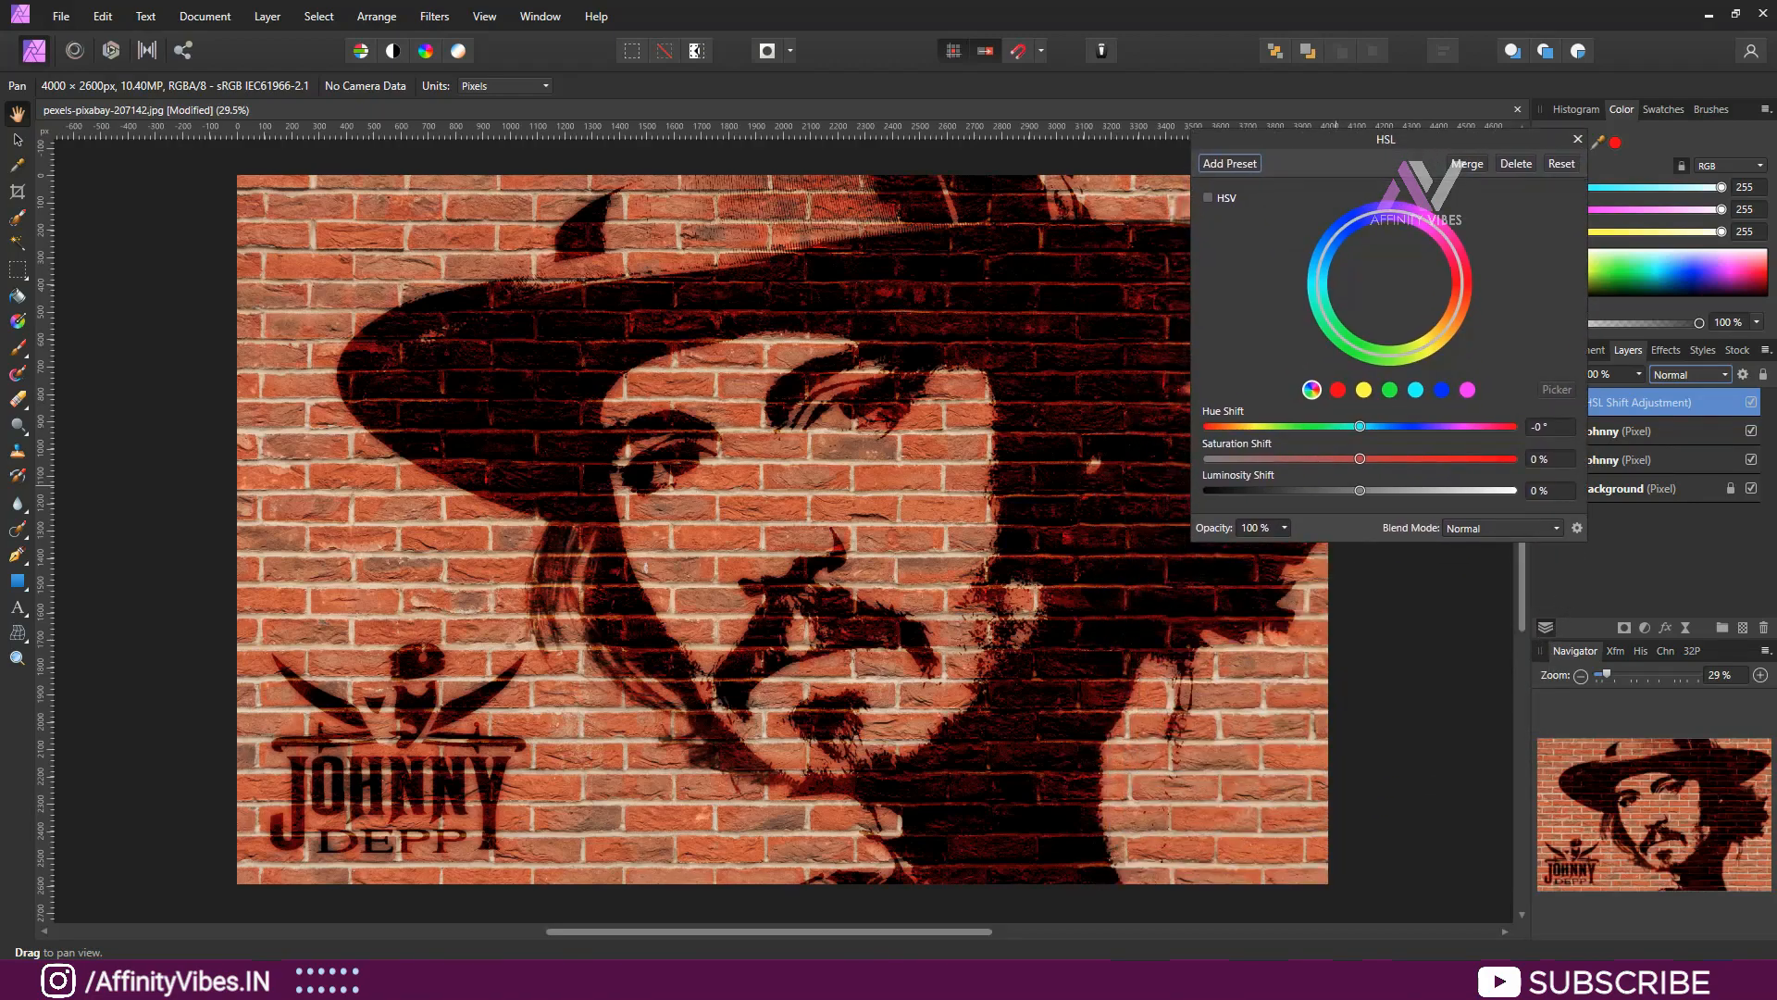
mouse_move(1359, 426)
left_mouse_down()
mouse_move(1513, 426)
mouse_move(1353, 426)
left_mouse_up()
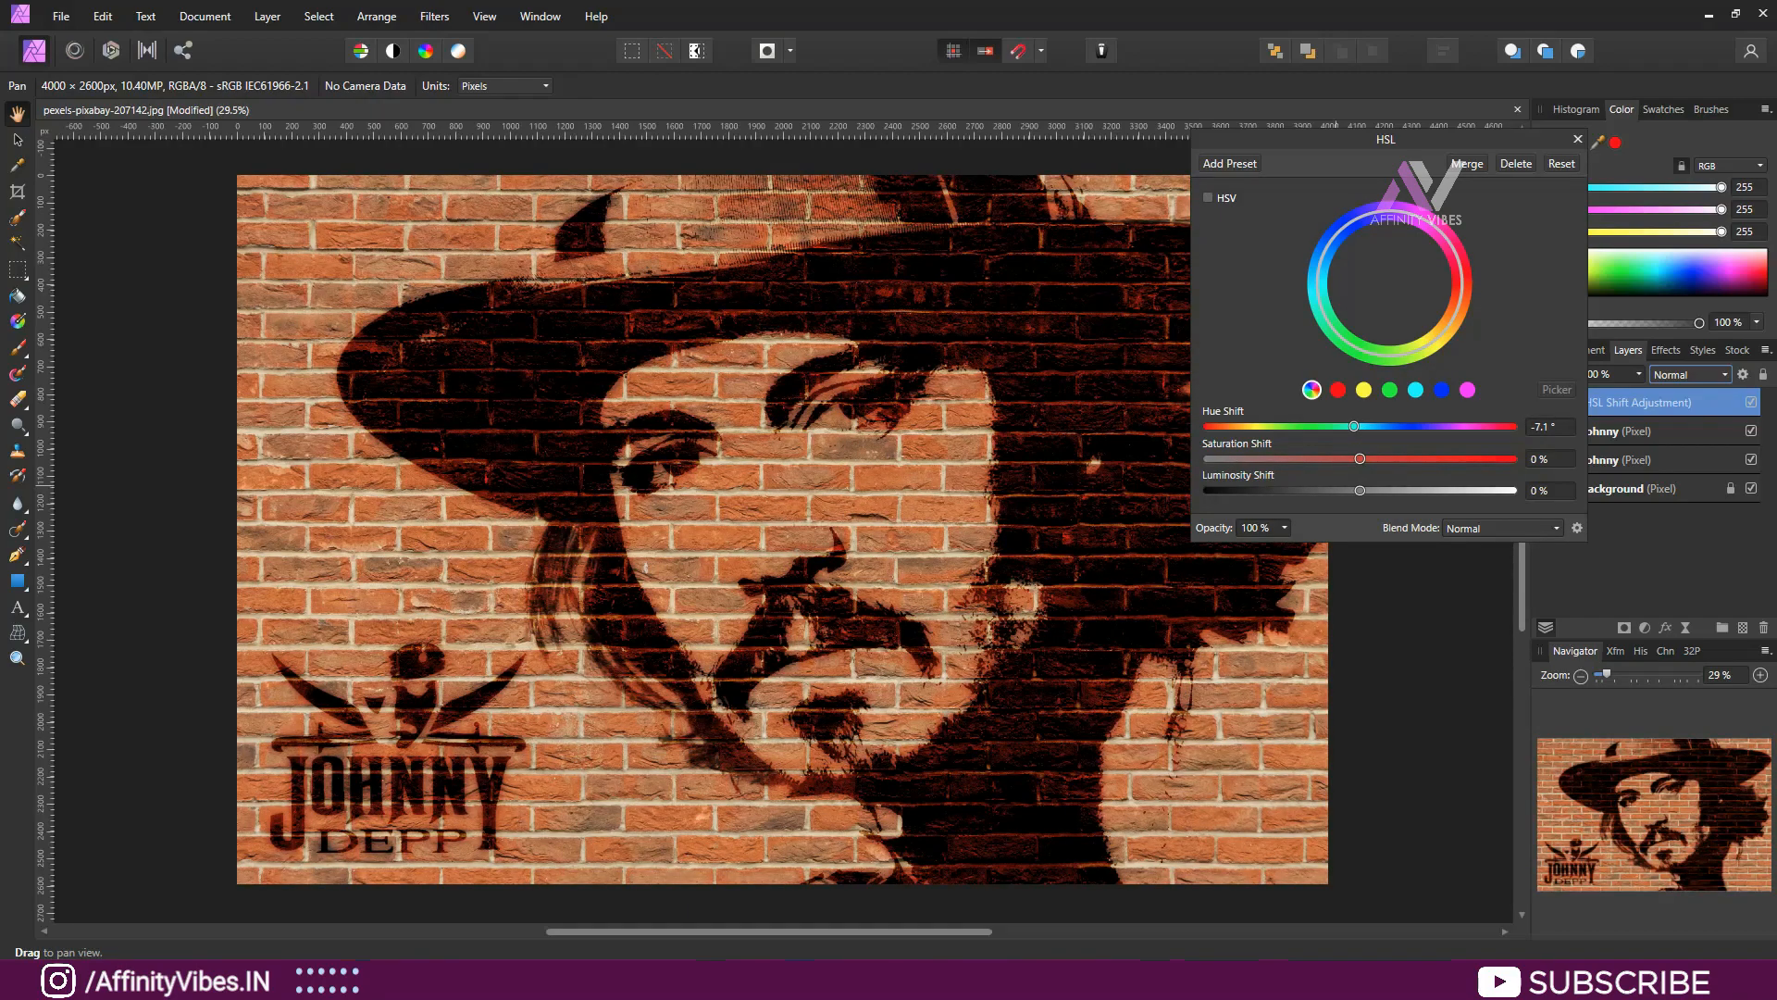
mouse_move(1359, 458)
left_mouse_down()
mouse_move(1341, 458)
mouse_move(1392, 458)
mouse_move(1371, 458)
left_mouse_up()
left_click(1577, 138)
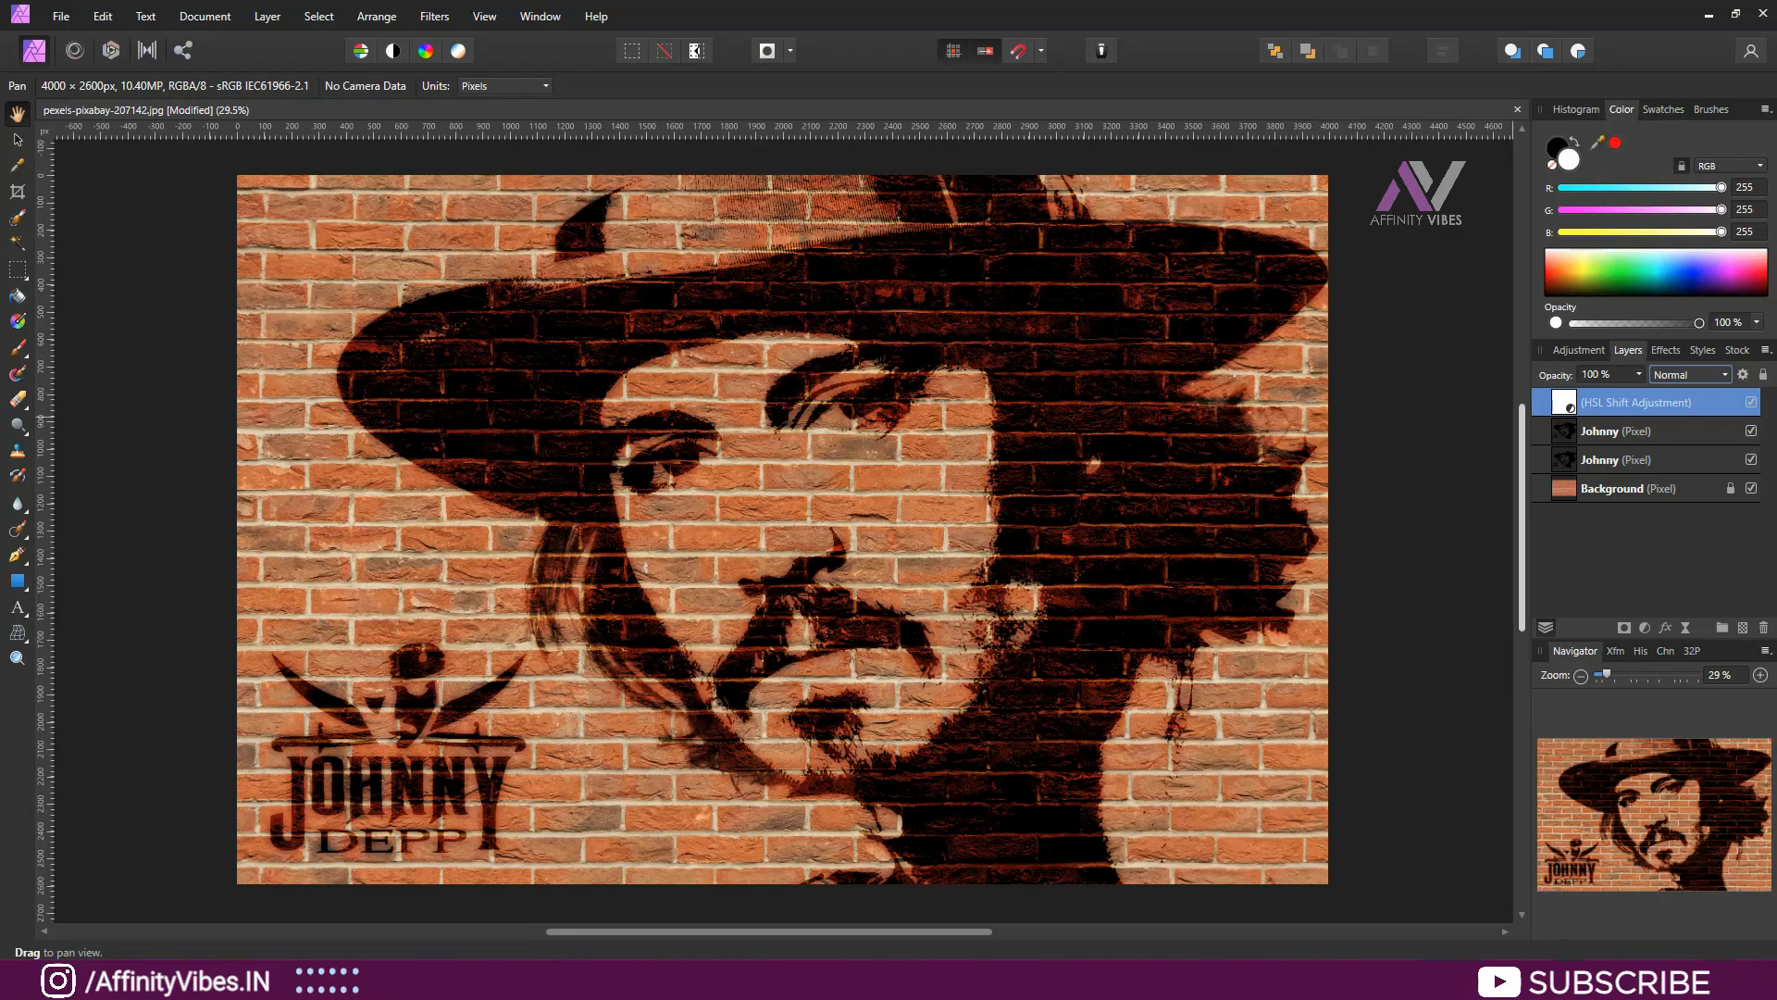
key("ctrl+minus")
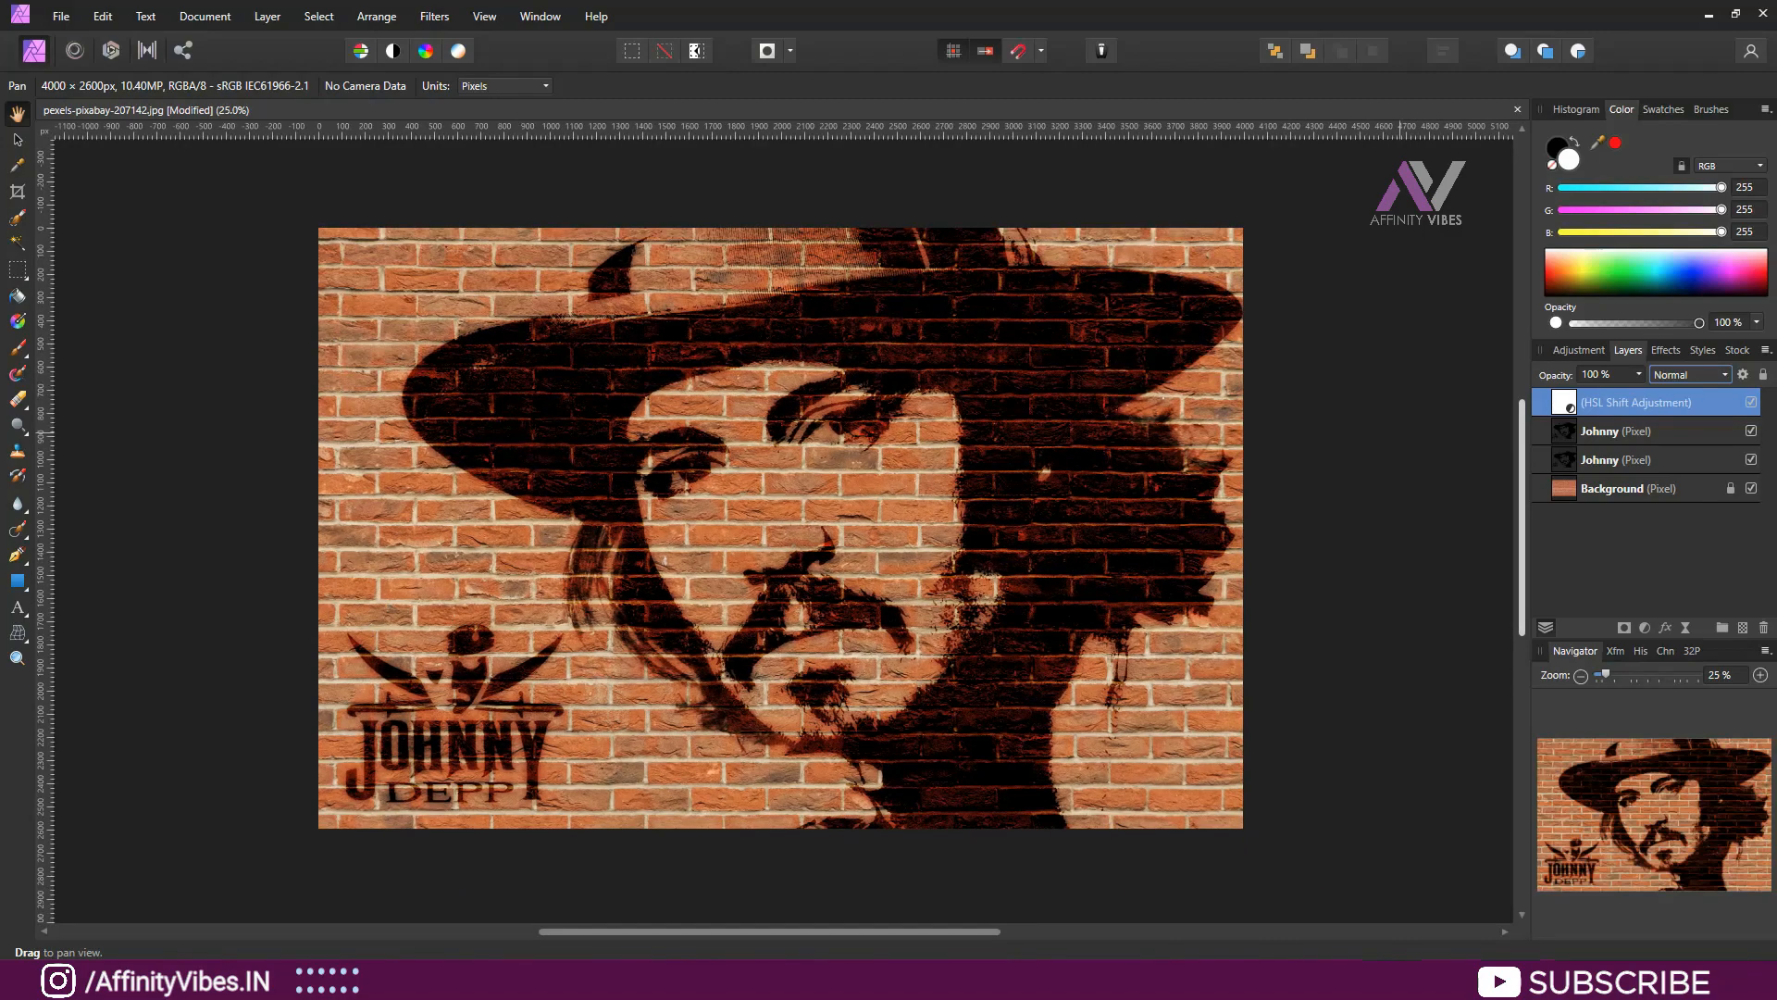
key("ctrl+0")
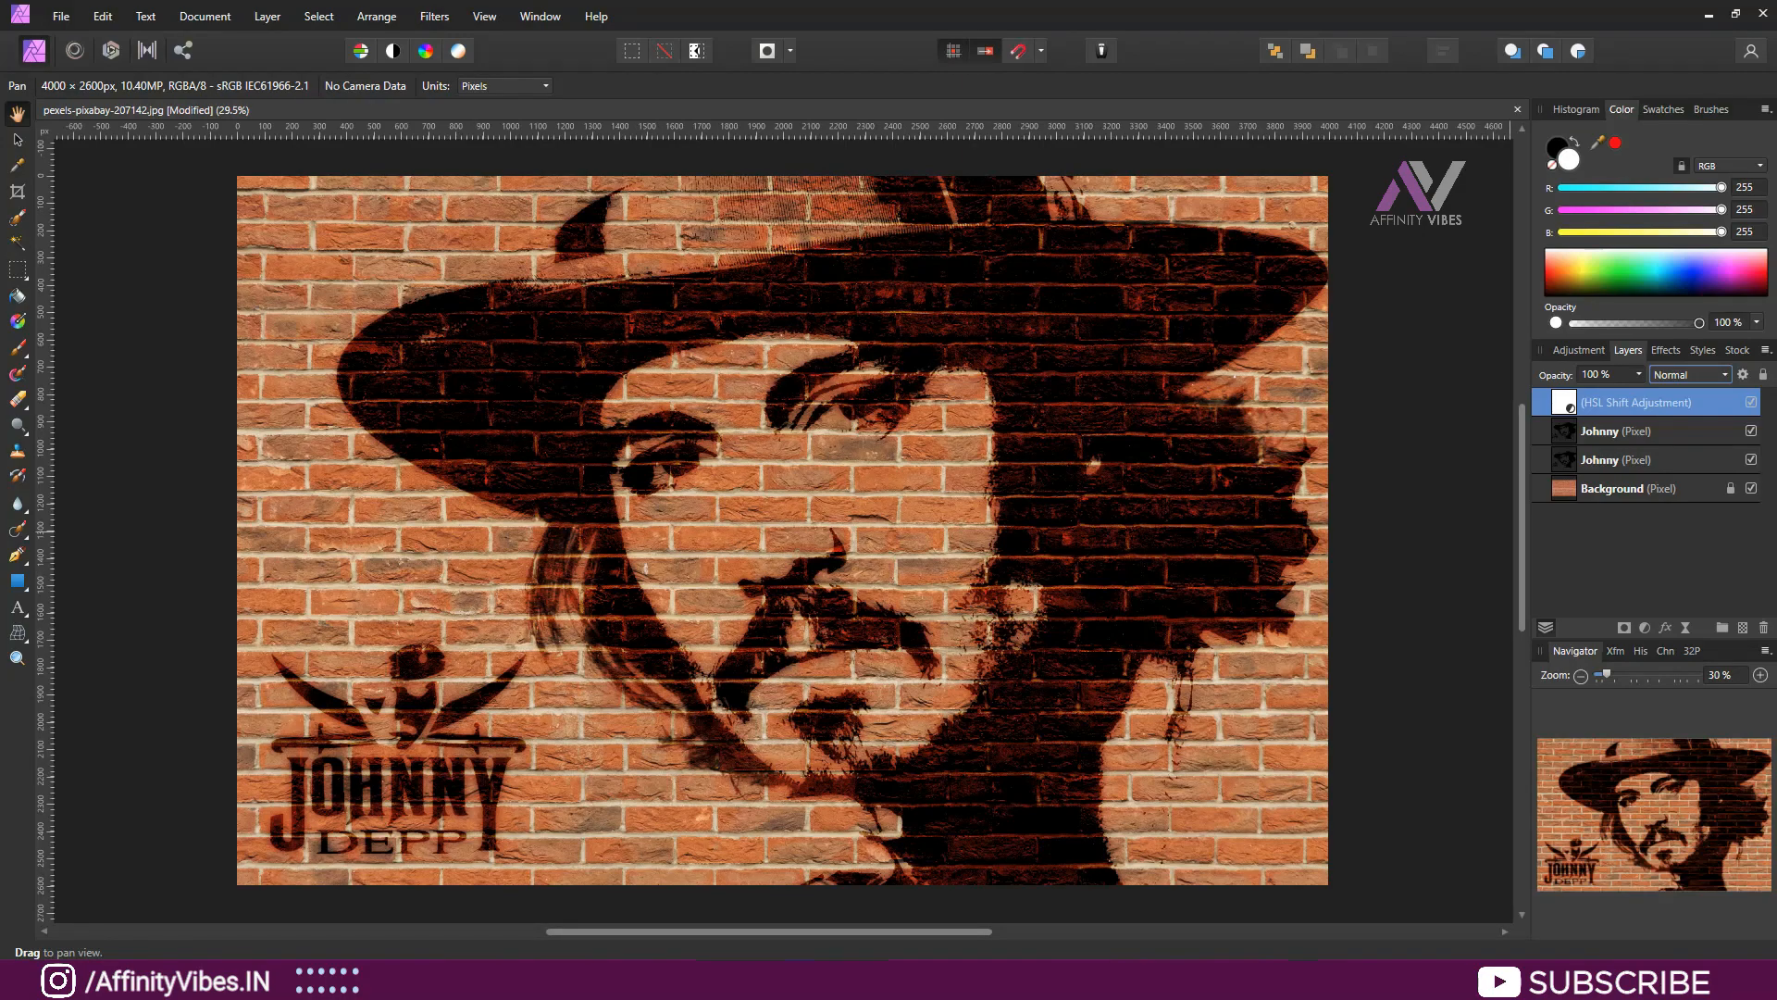
- Lower the upper Johnny layer's opacity to 89%, checking the blend with the bricks at closer range
left_click(1621, 431)
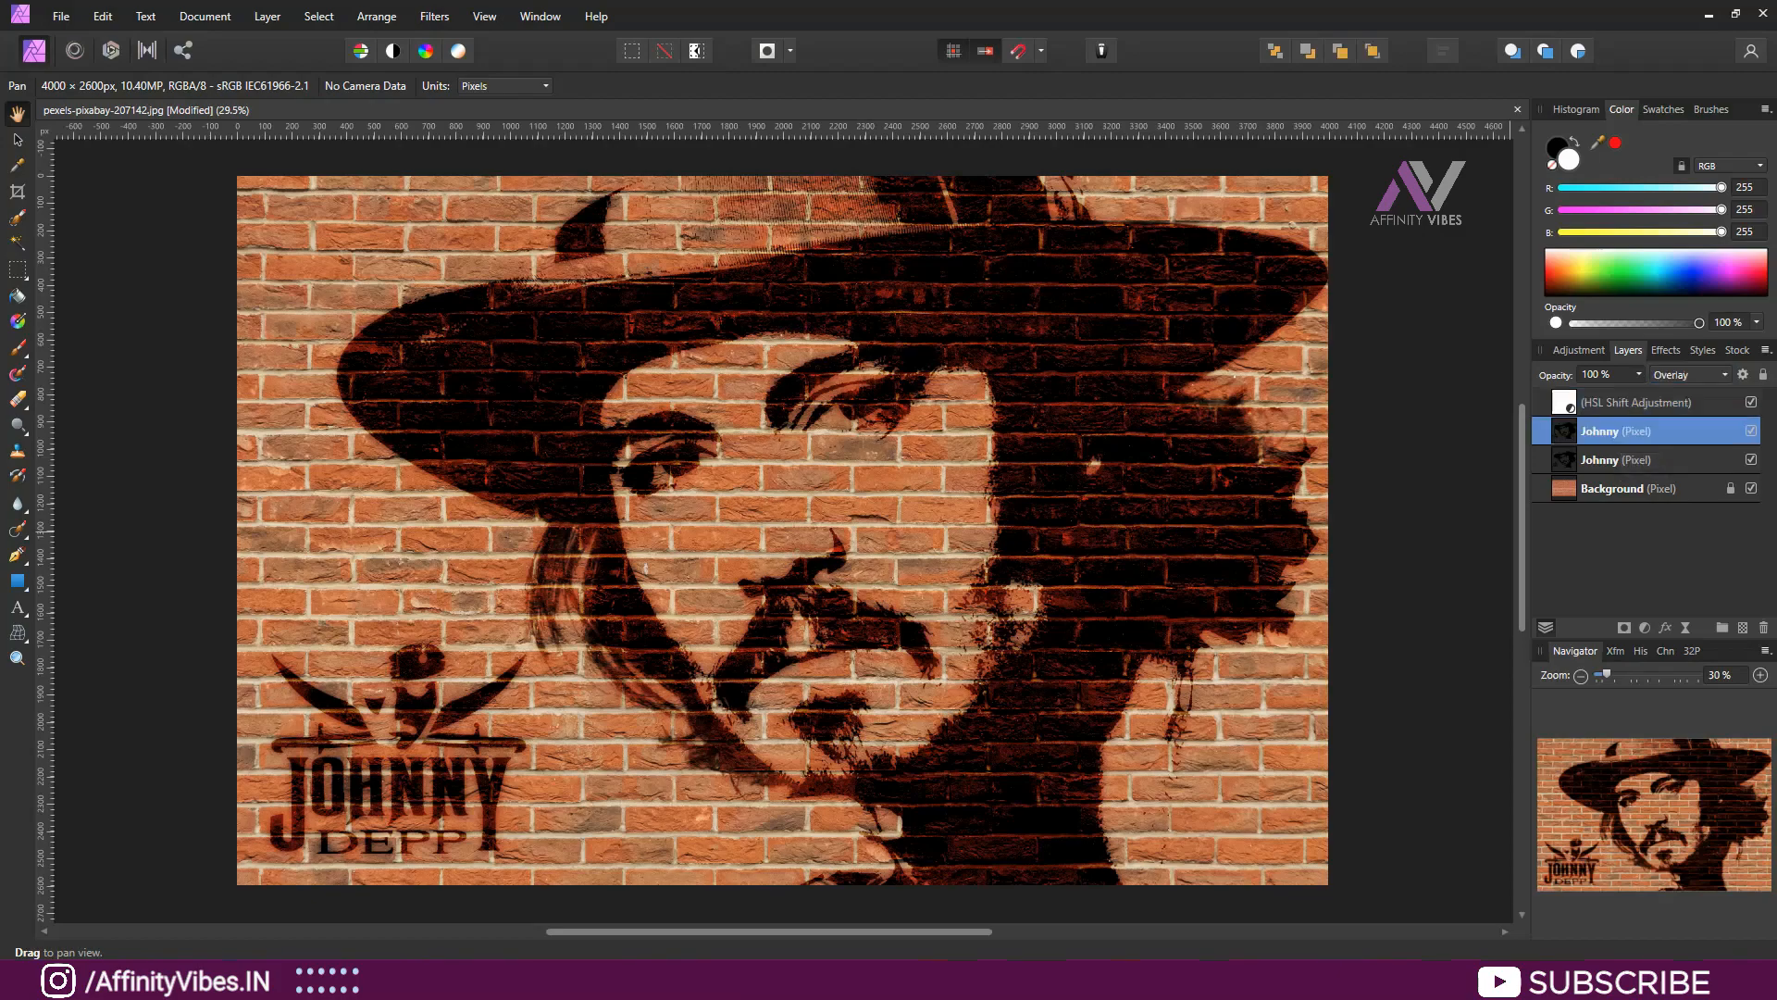
left_click(1638, 373)
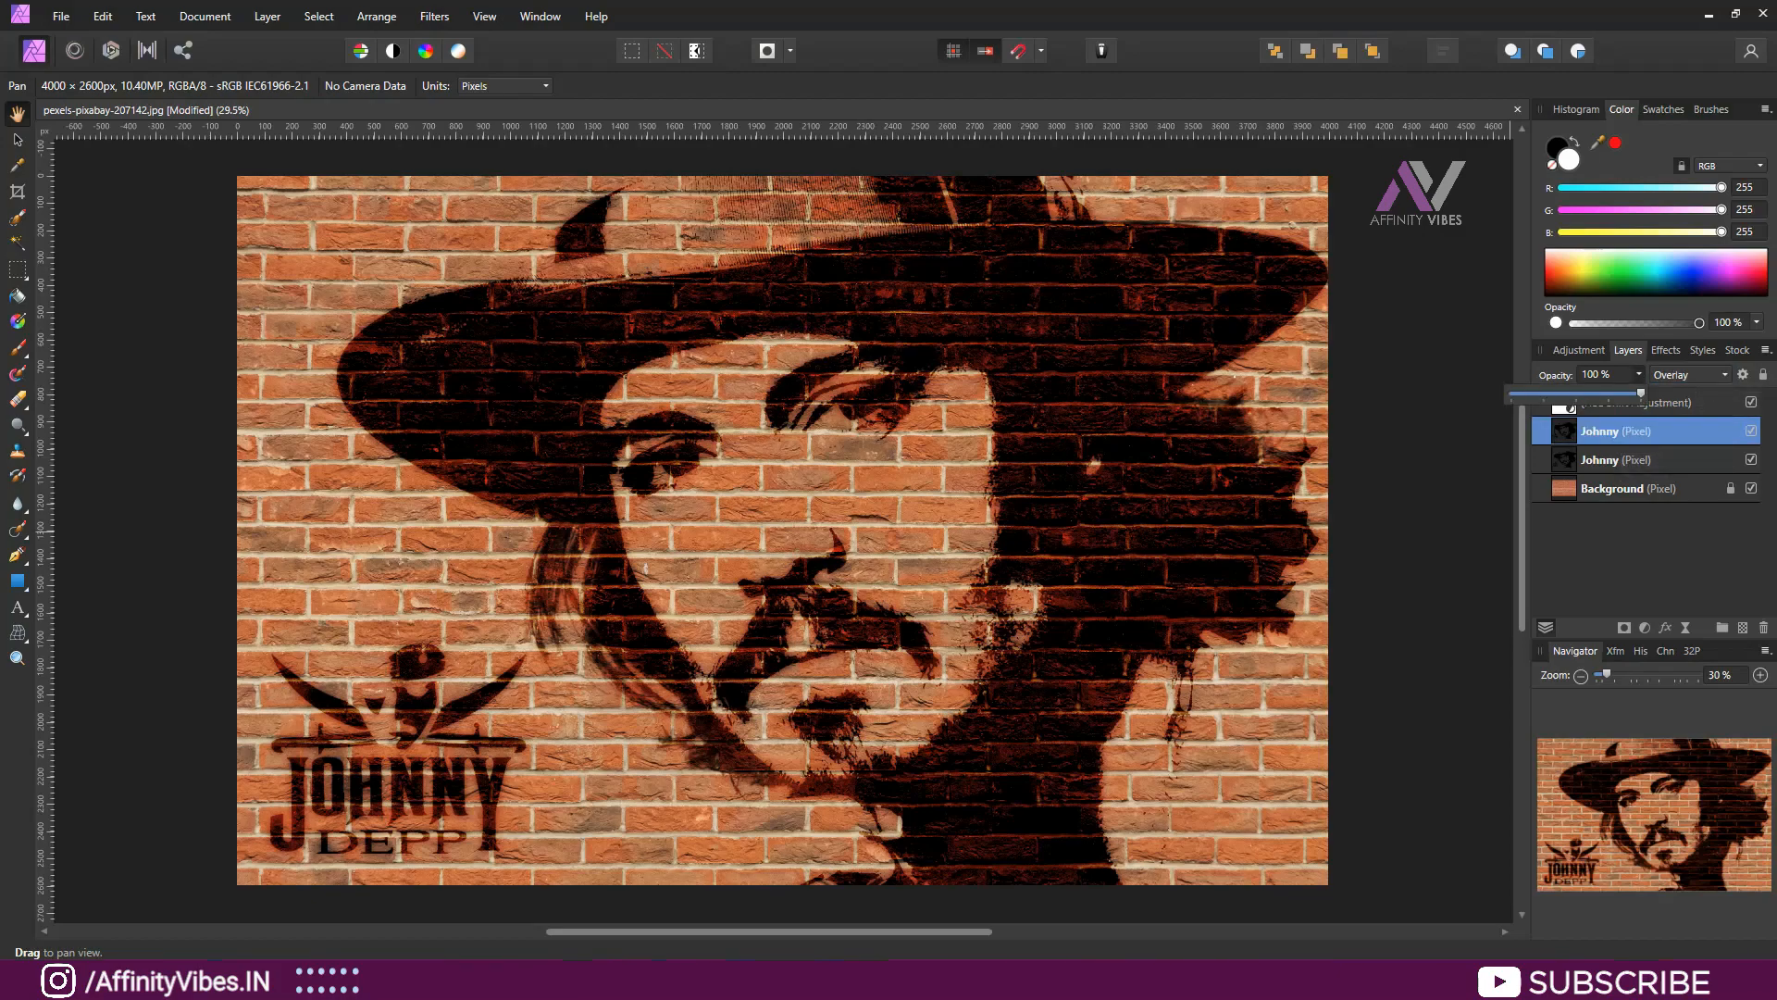
left_click_drag(1641, 392, 1612, 392)
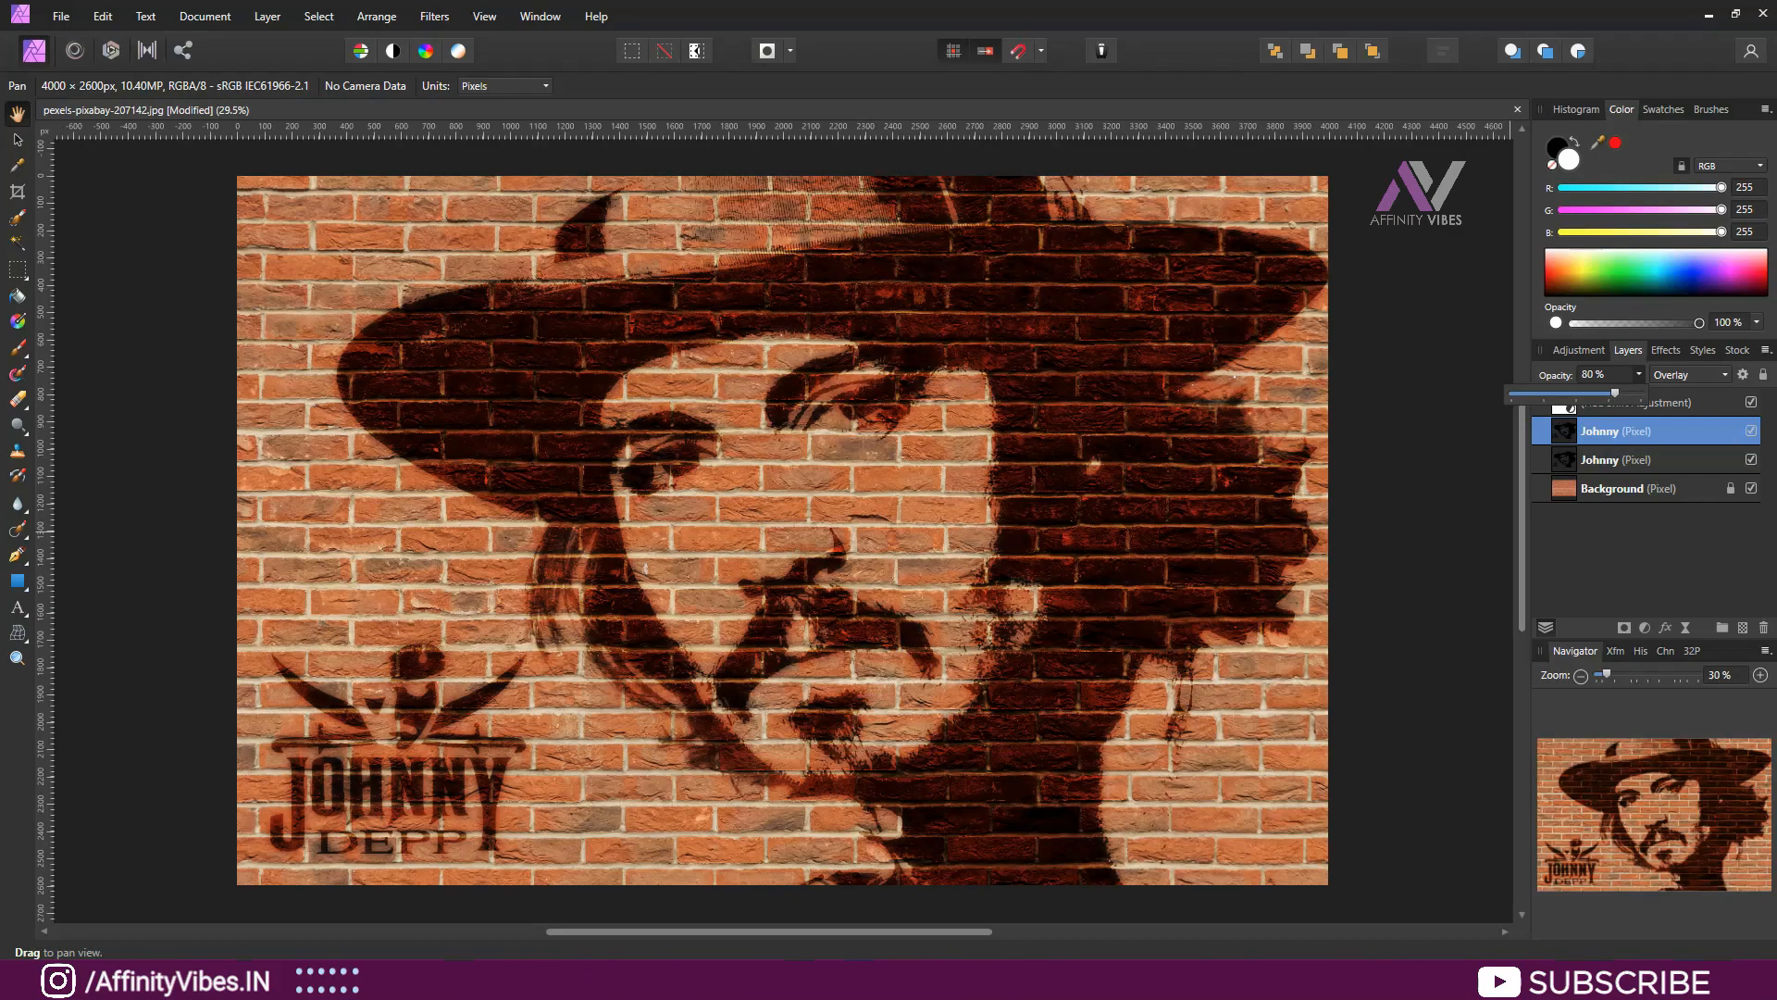
key("ctrl+plus")
key("ctrl+plus")
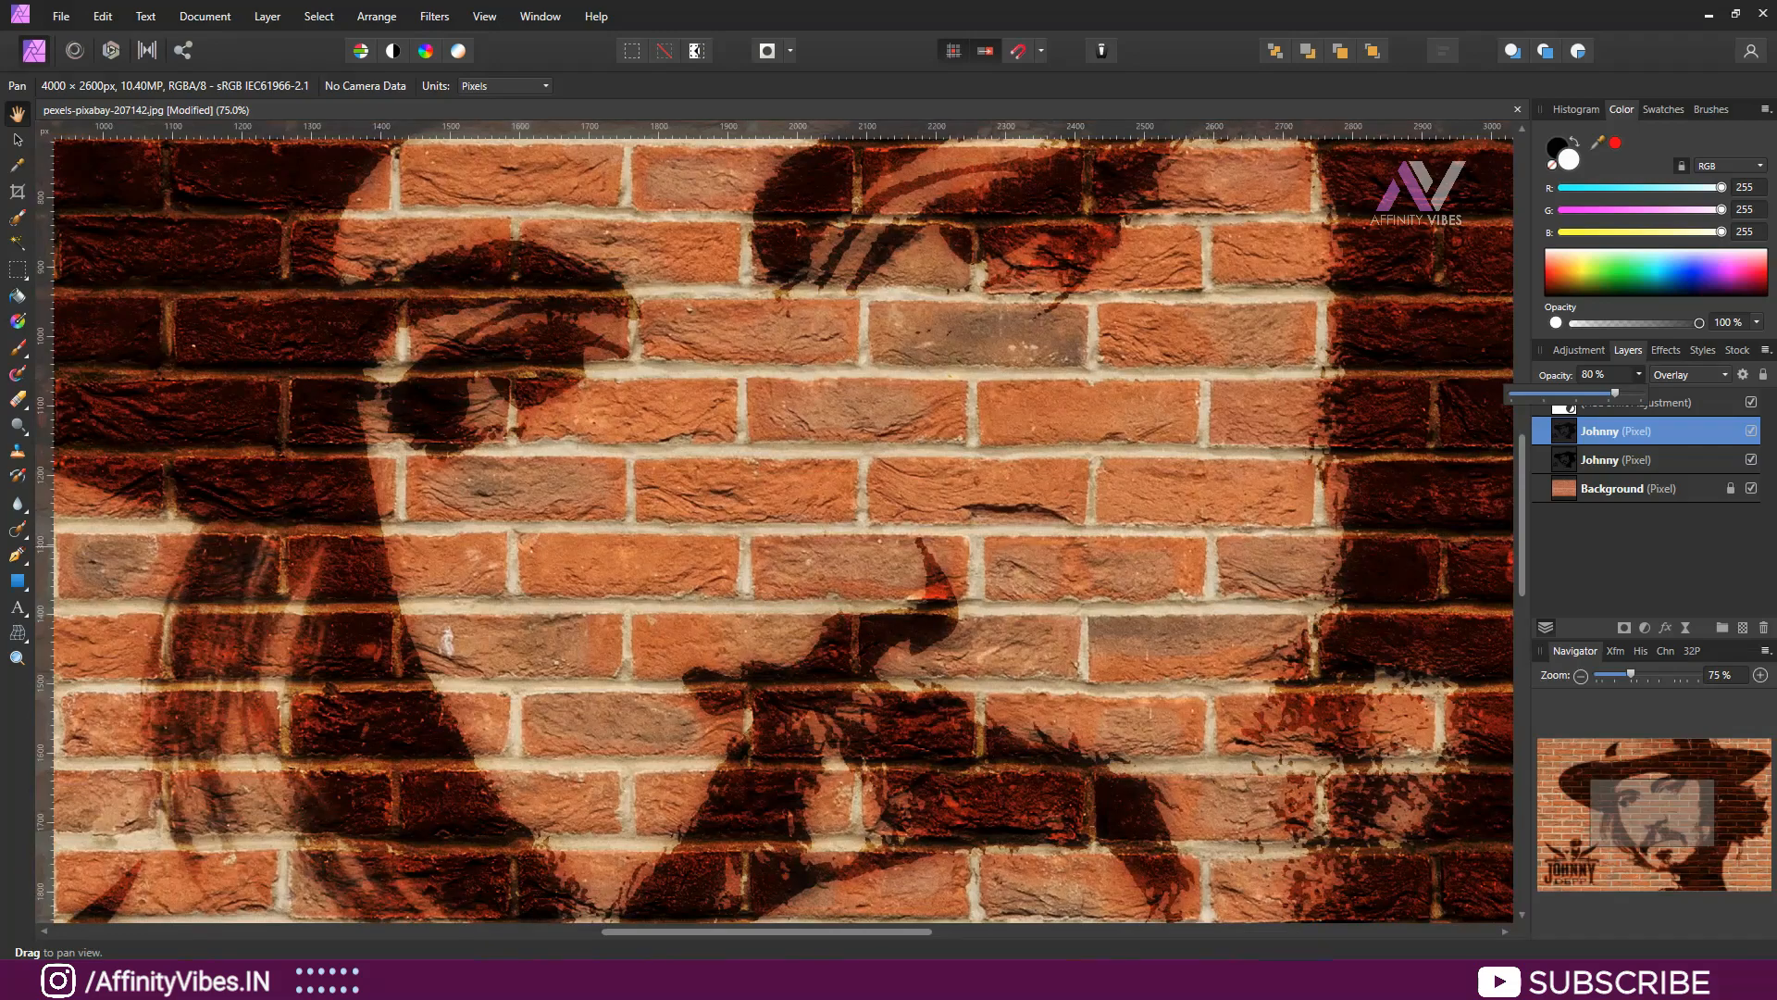
key("ctrl+0")
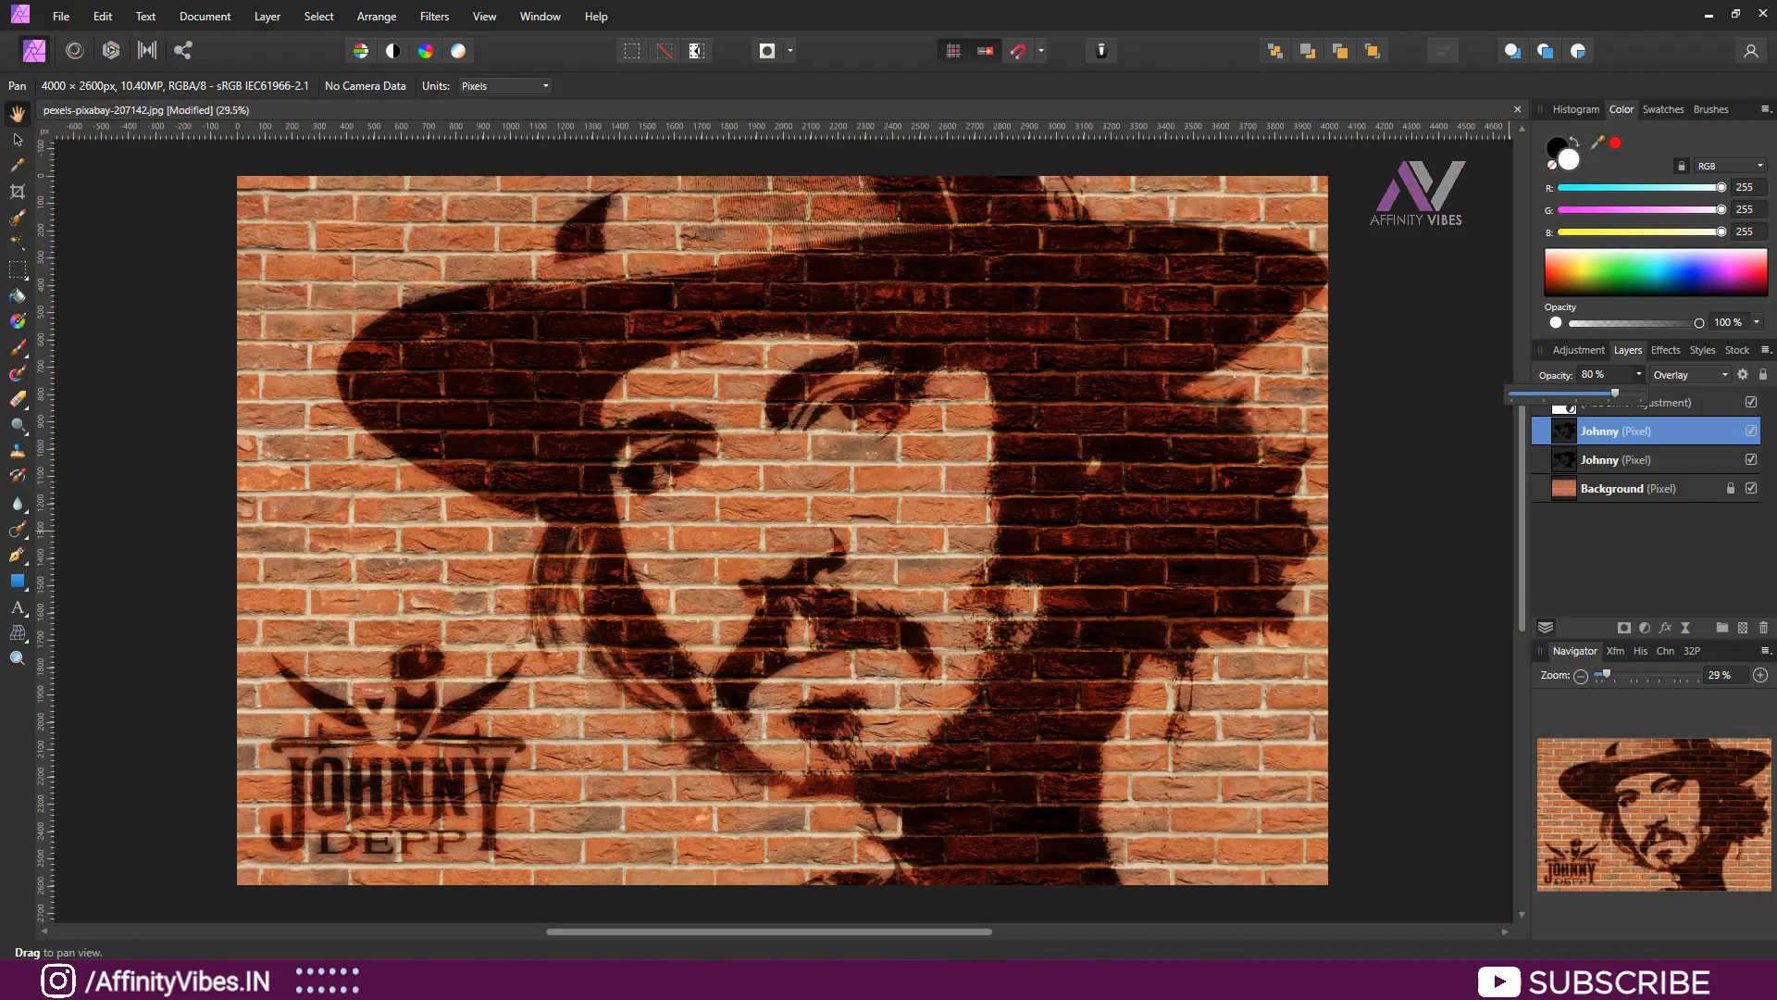
left_click_drag(1615, 393, 1635, 393)
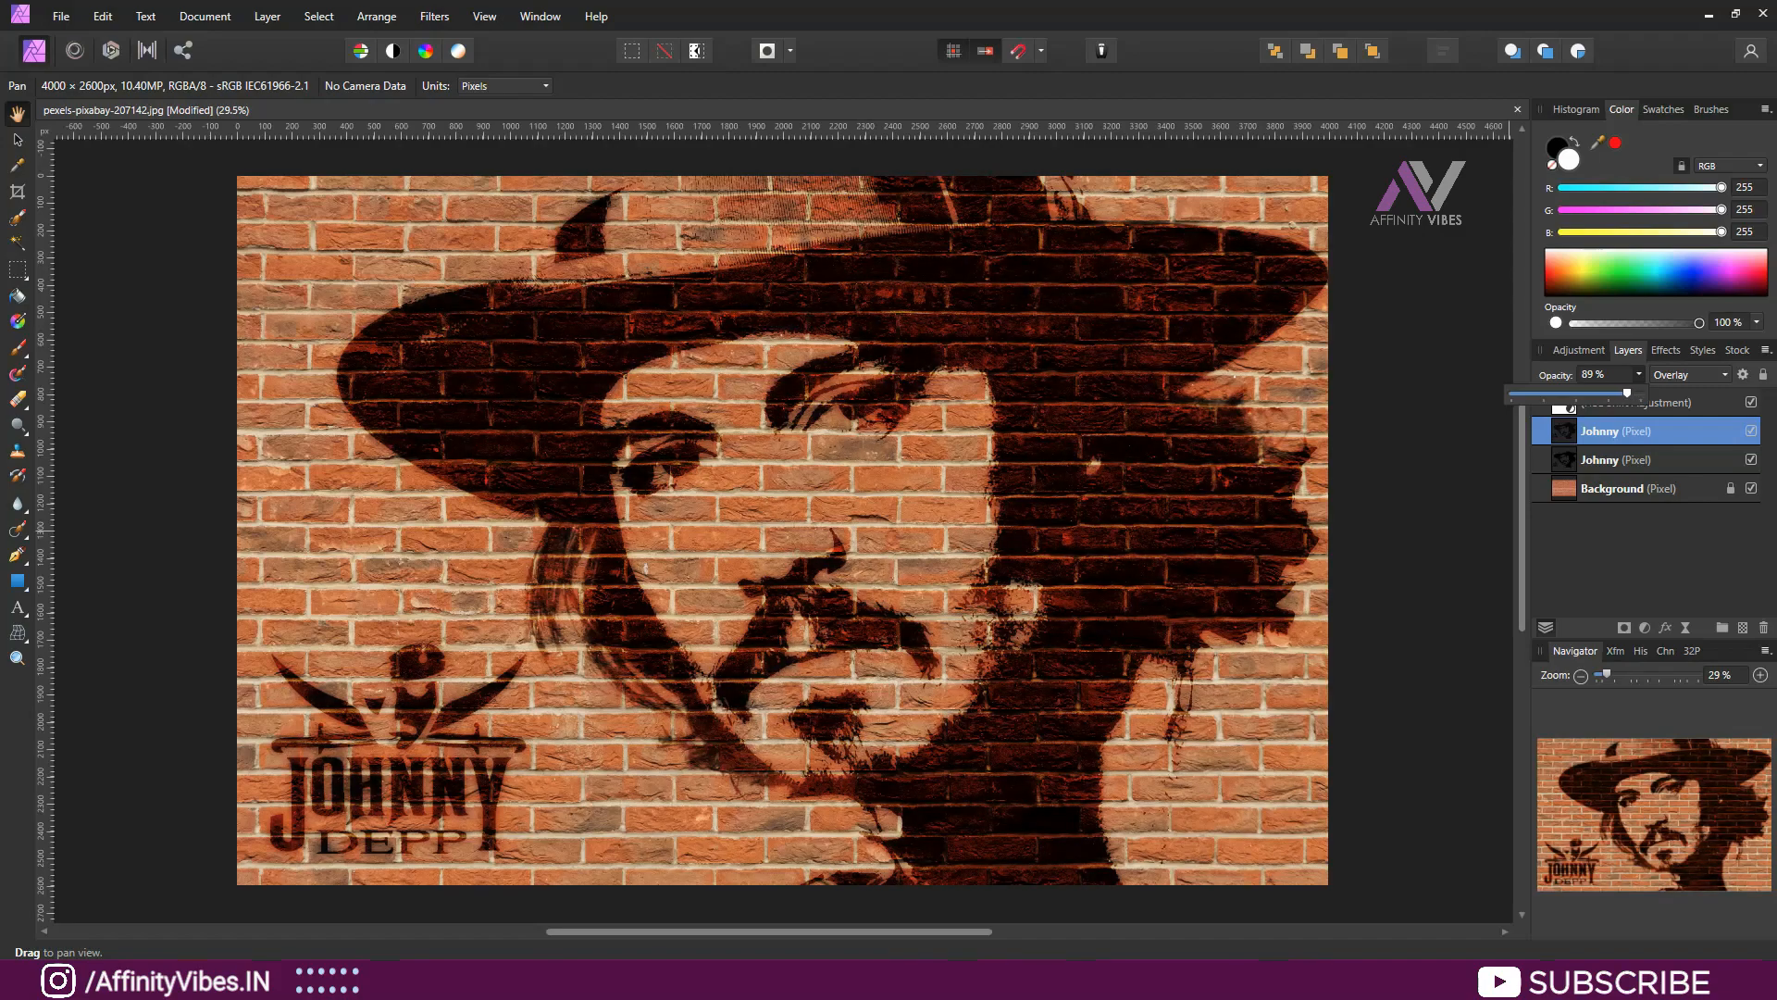
left_click(1491, 476)
- Add a Levels adjustment above the HSL layer with black level slightly above 8%, gamma 0.893 and output black level 11%
left_click(1633, 402)
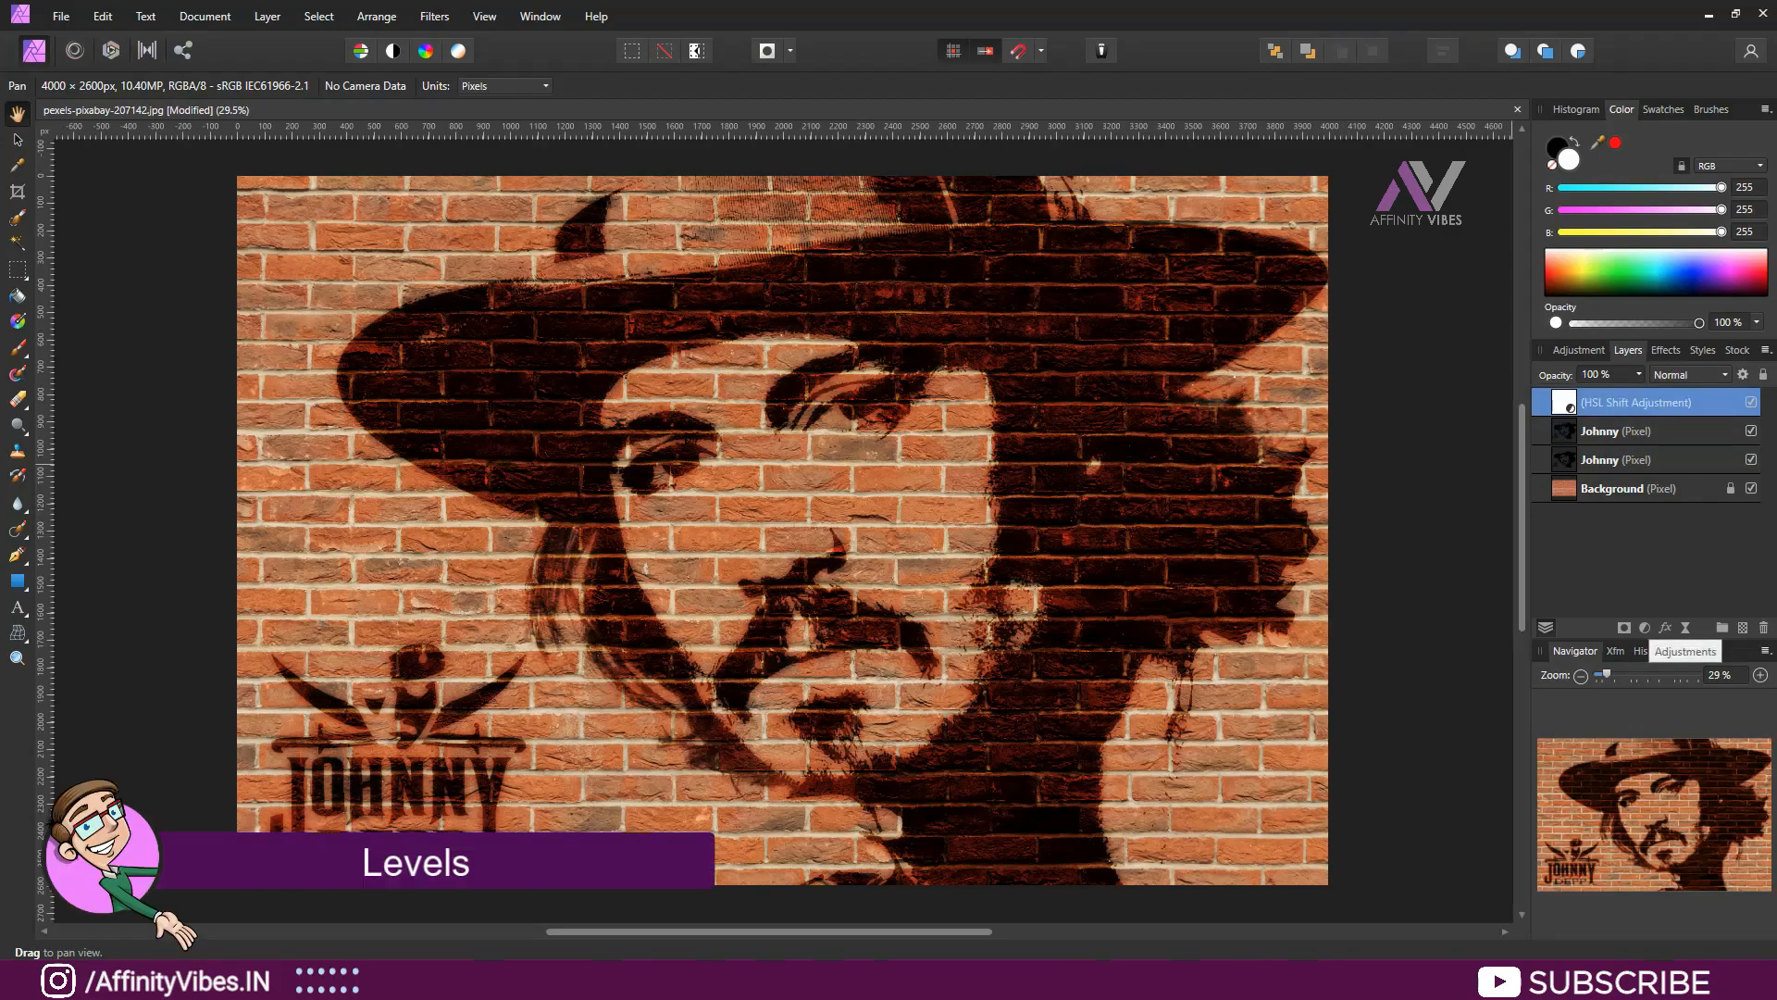
left_click(1645, 627)
left_click(1608, 175)
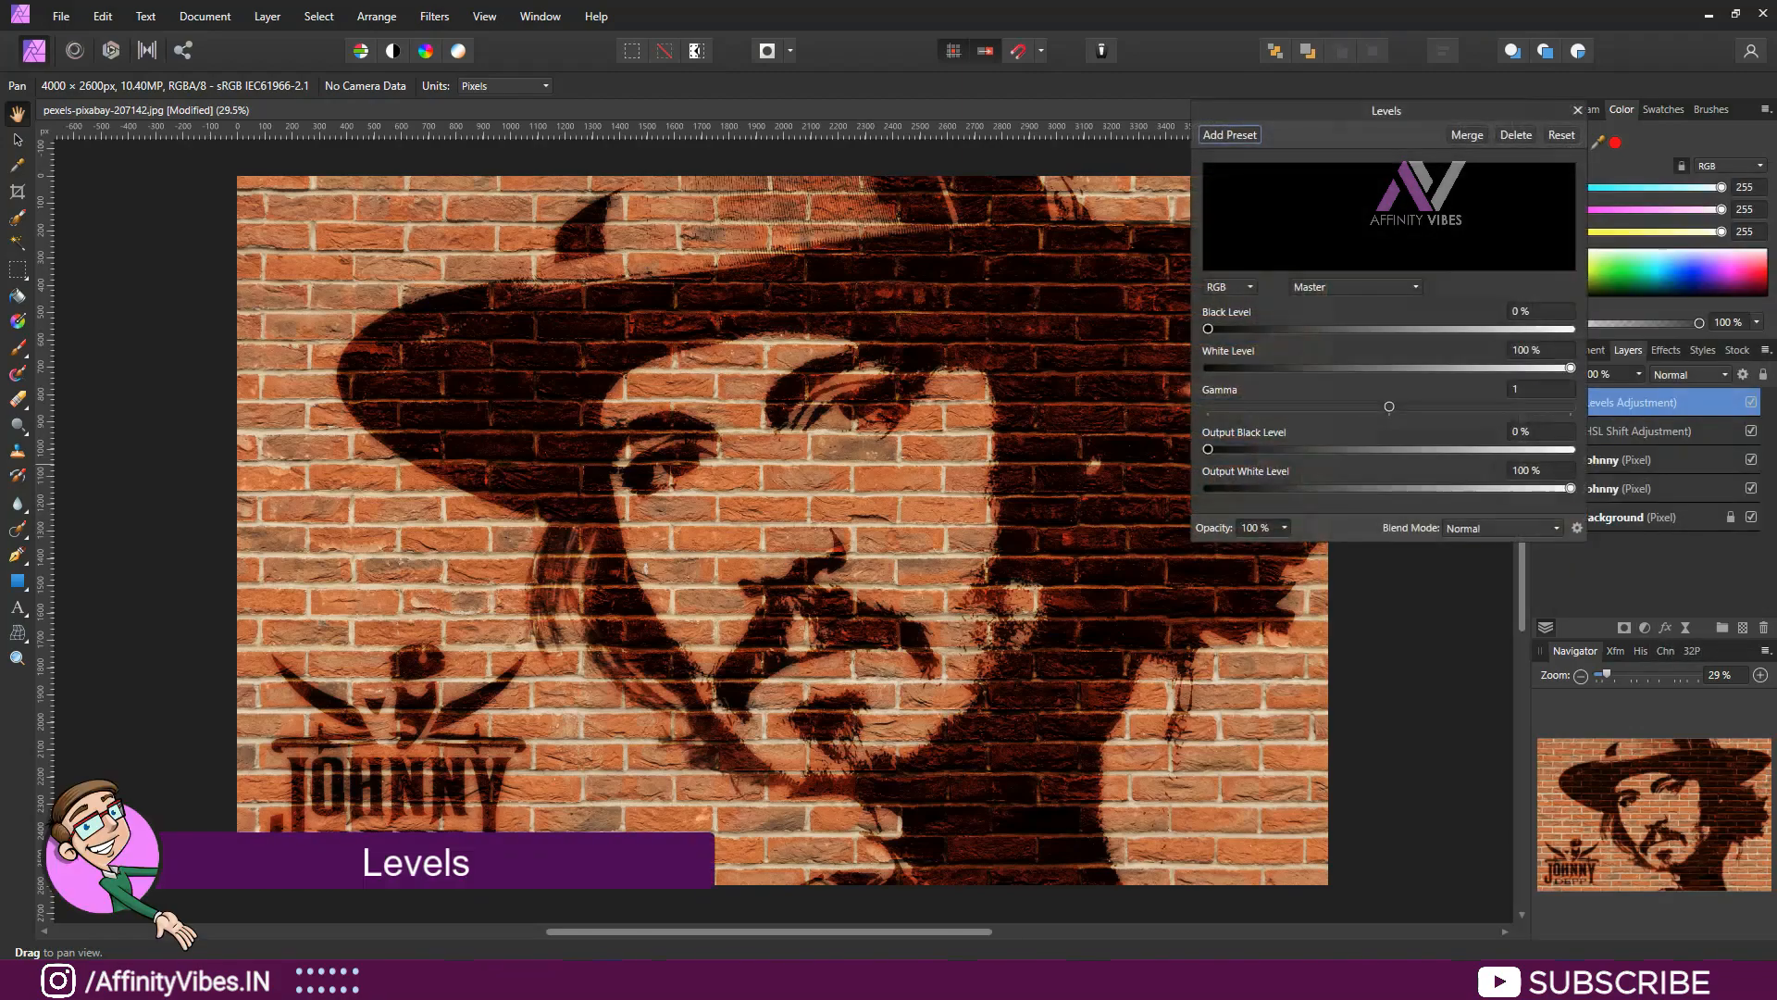
left_click_drag(1208, 328, 1237, 328)
left_click_drag(1390, 406, 1369, 406)
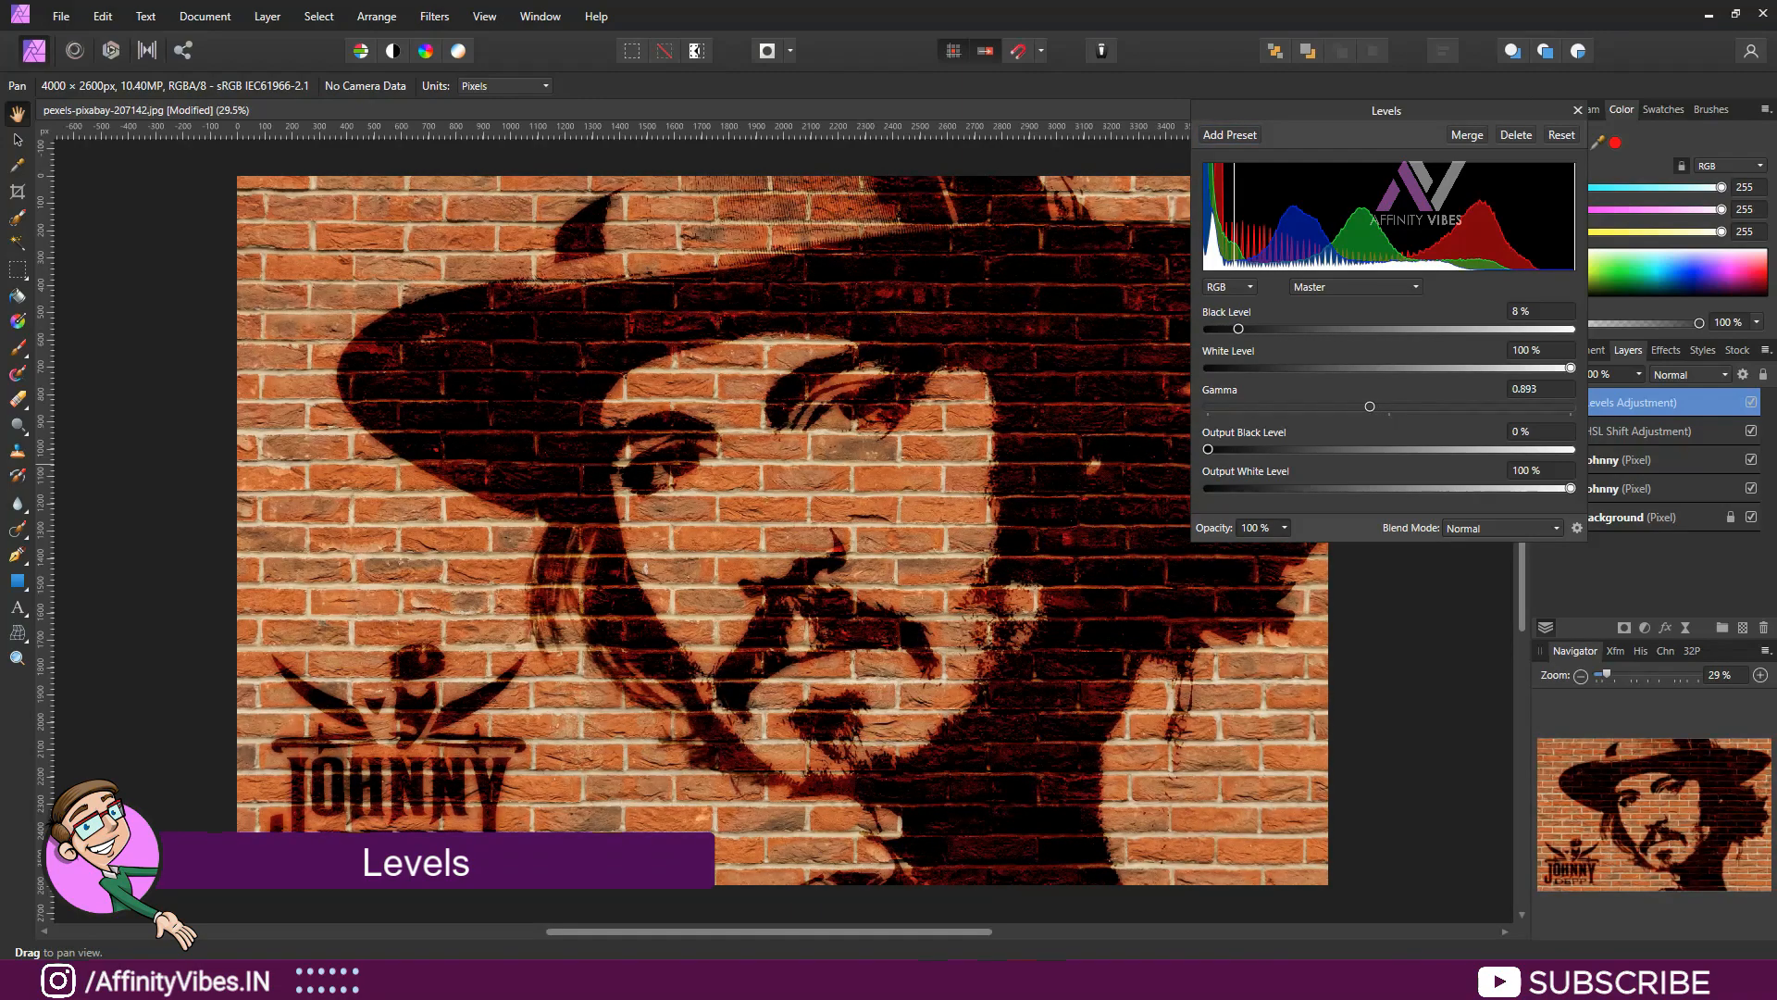
left_click_drag(1232, 448, 1247, 449)
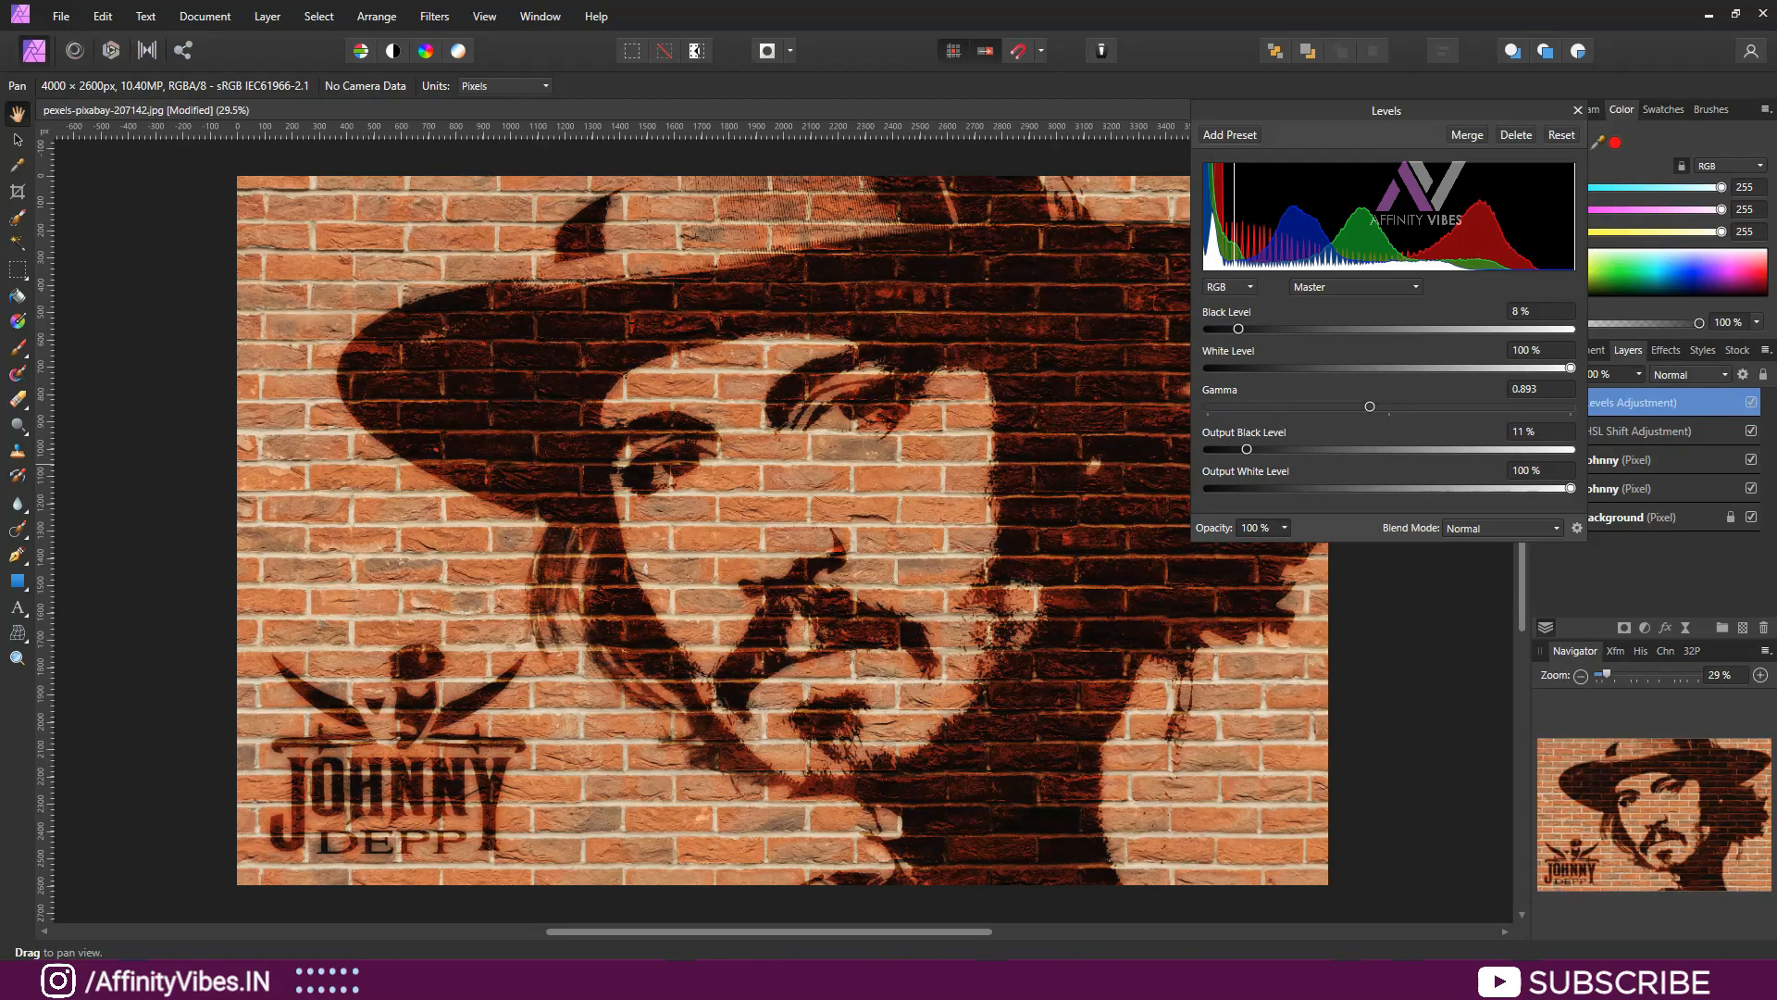
left_click_drag(1237, 329, 1242, 329)
left_click(1578, 110)
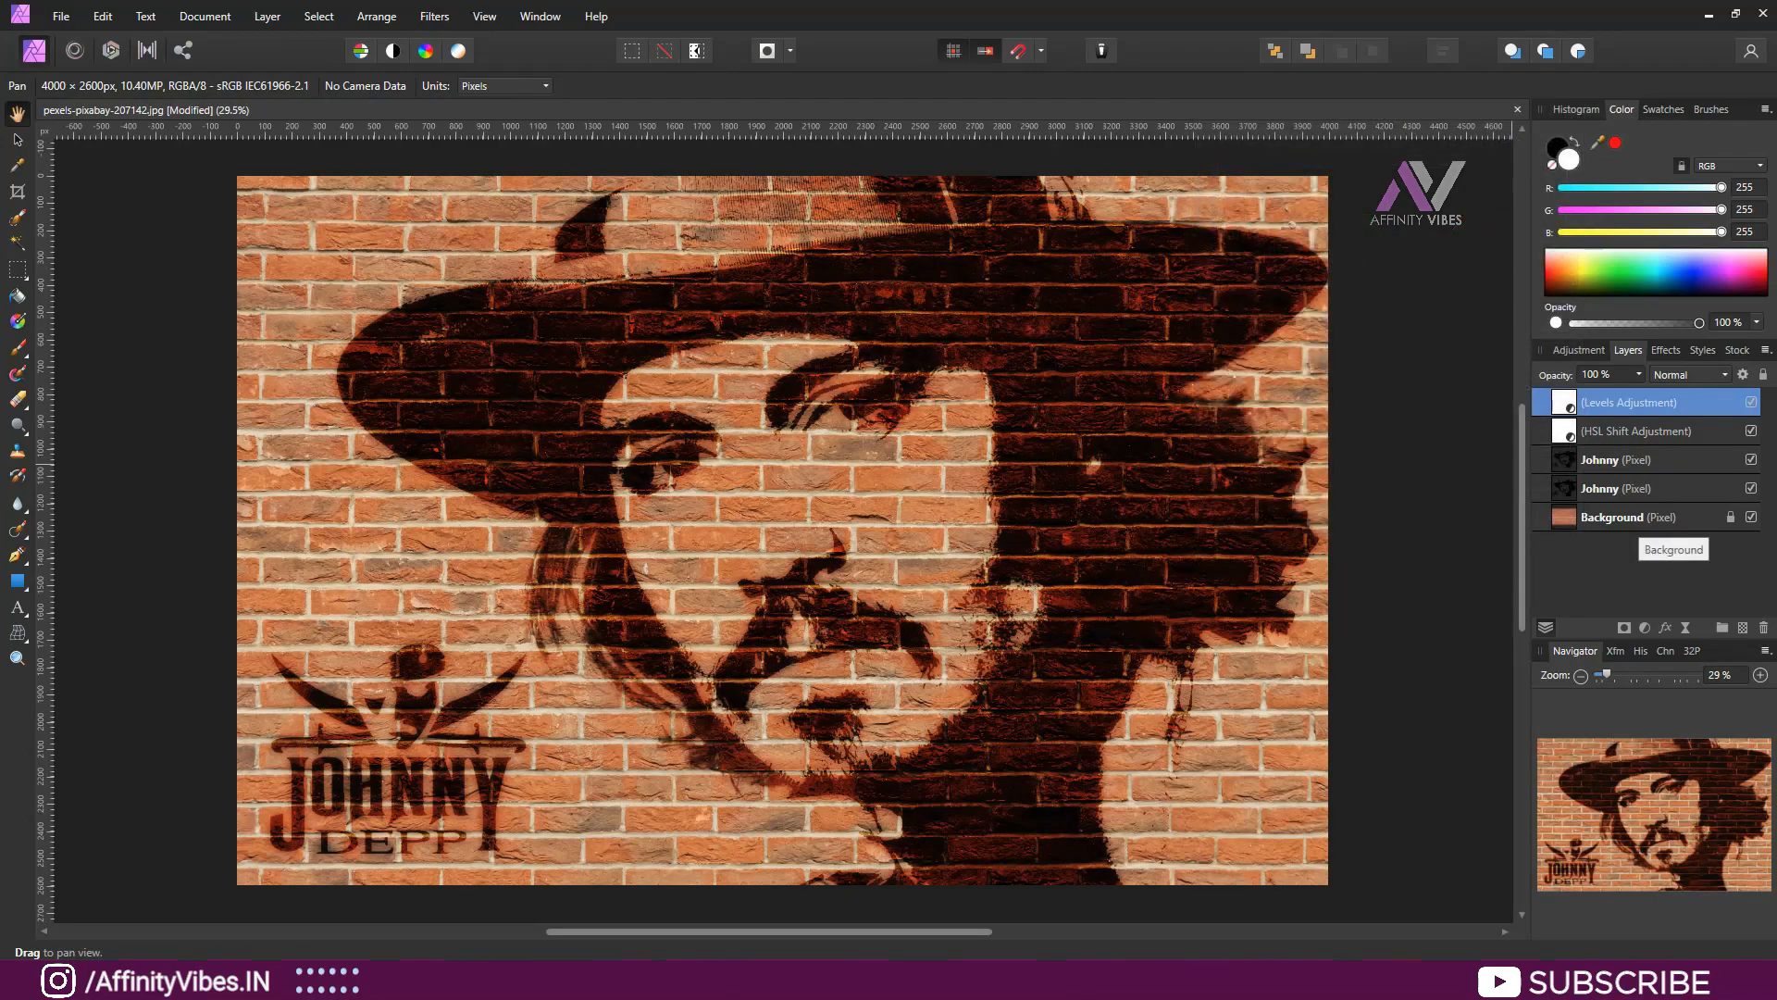
- Group all layers, from the Levels adjustment down to the Background, and name the group "Brick Wall Art"
left_click(1634, 517, "shift")
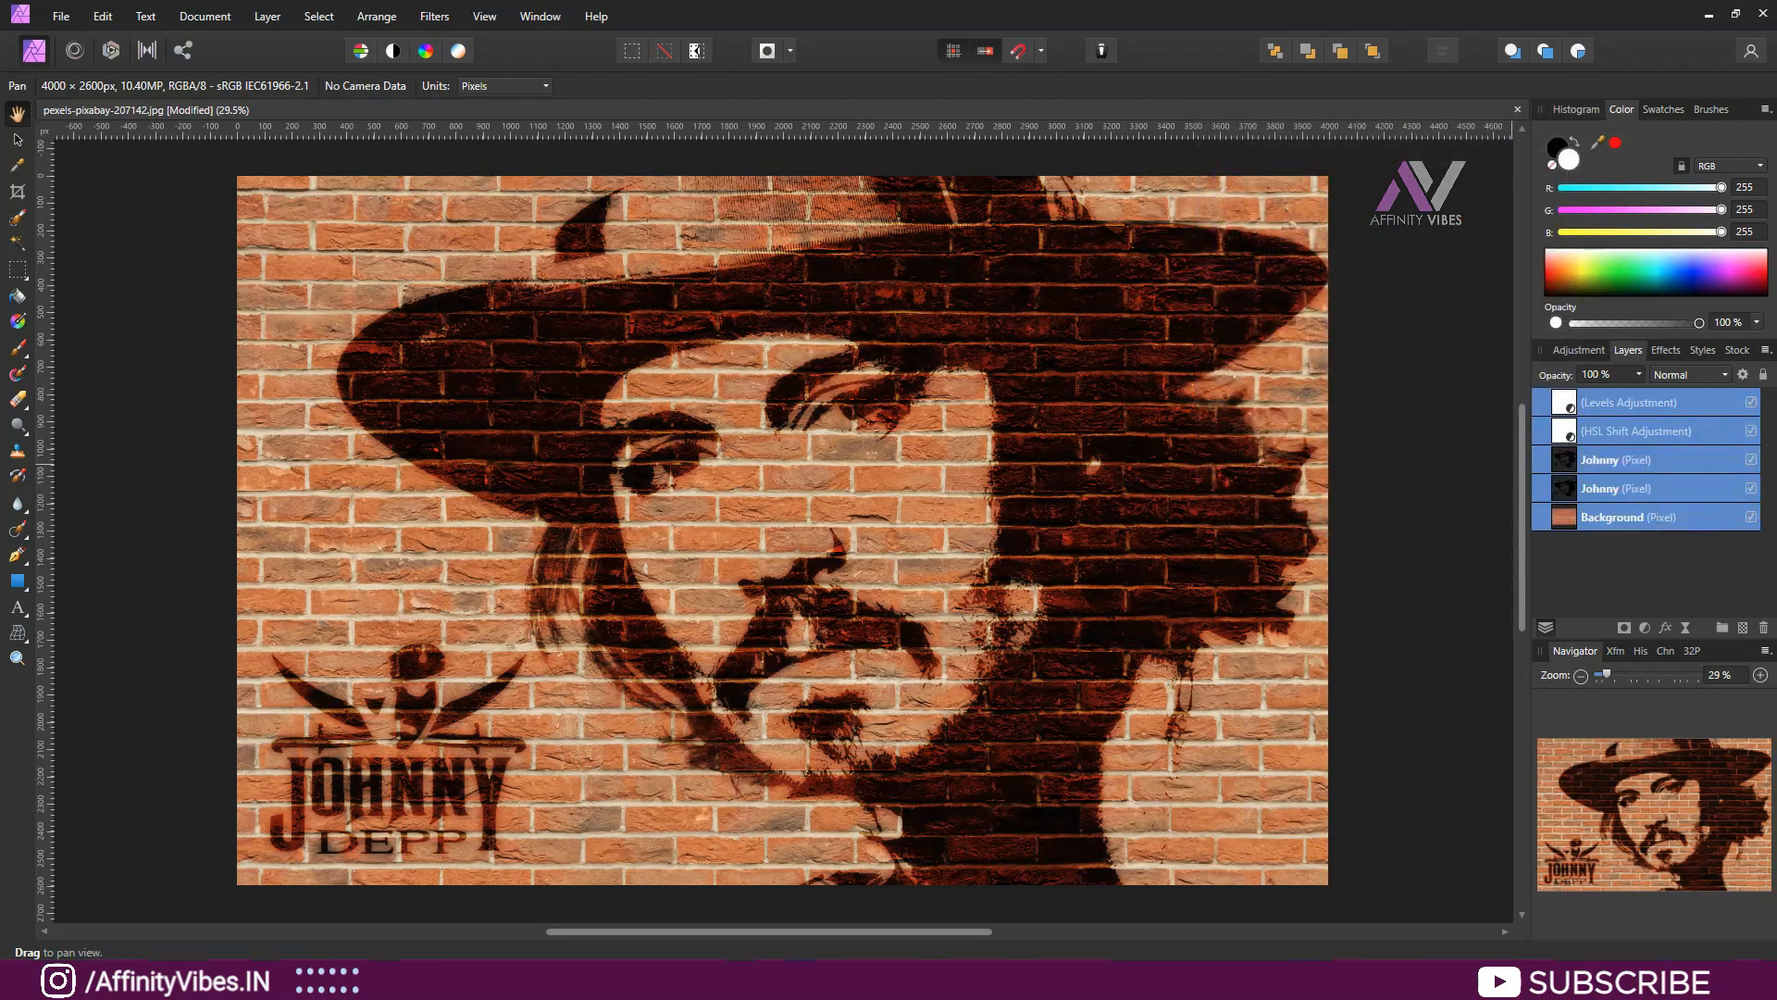
key("ctrl+g")
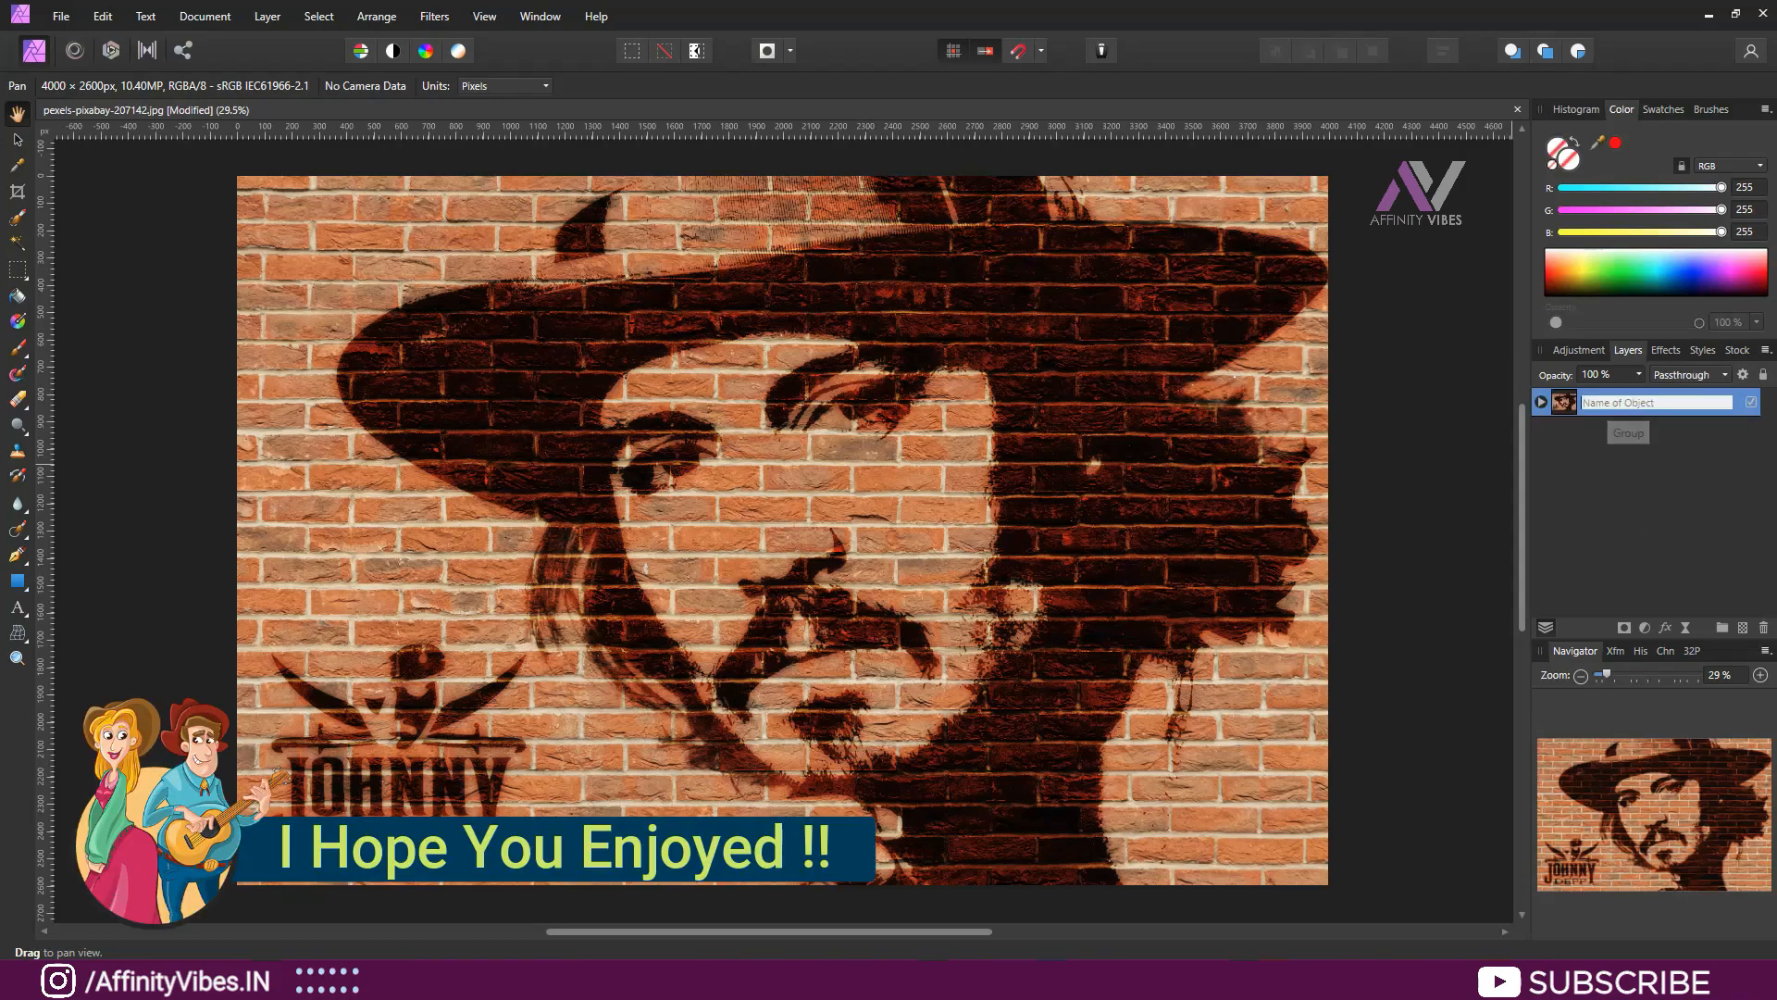
left_click(1601, 402)
type("Brick Wall Art")
key("Return")
- Merge everything visible into a new pixel layer above the group and name it "snapshot"
key("ctrl+alt+shift+e")
double_click(1604, 401)
type("snapshot")
key("Return")
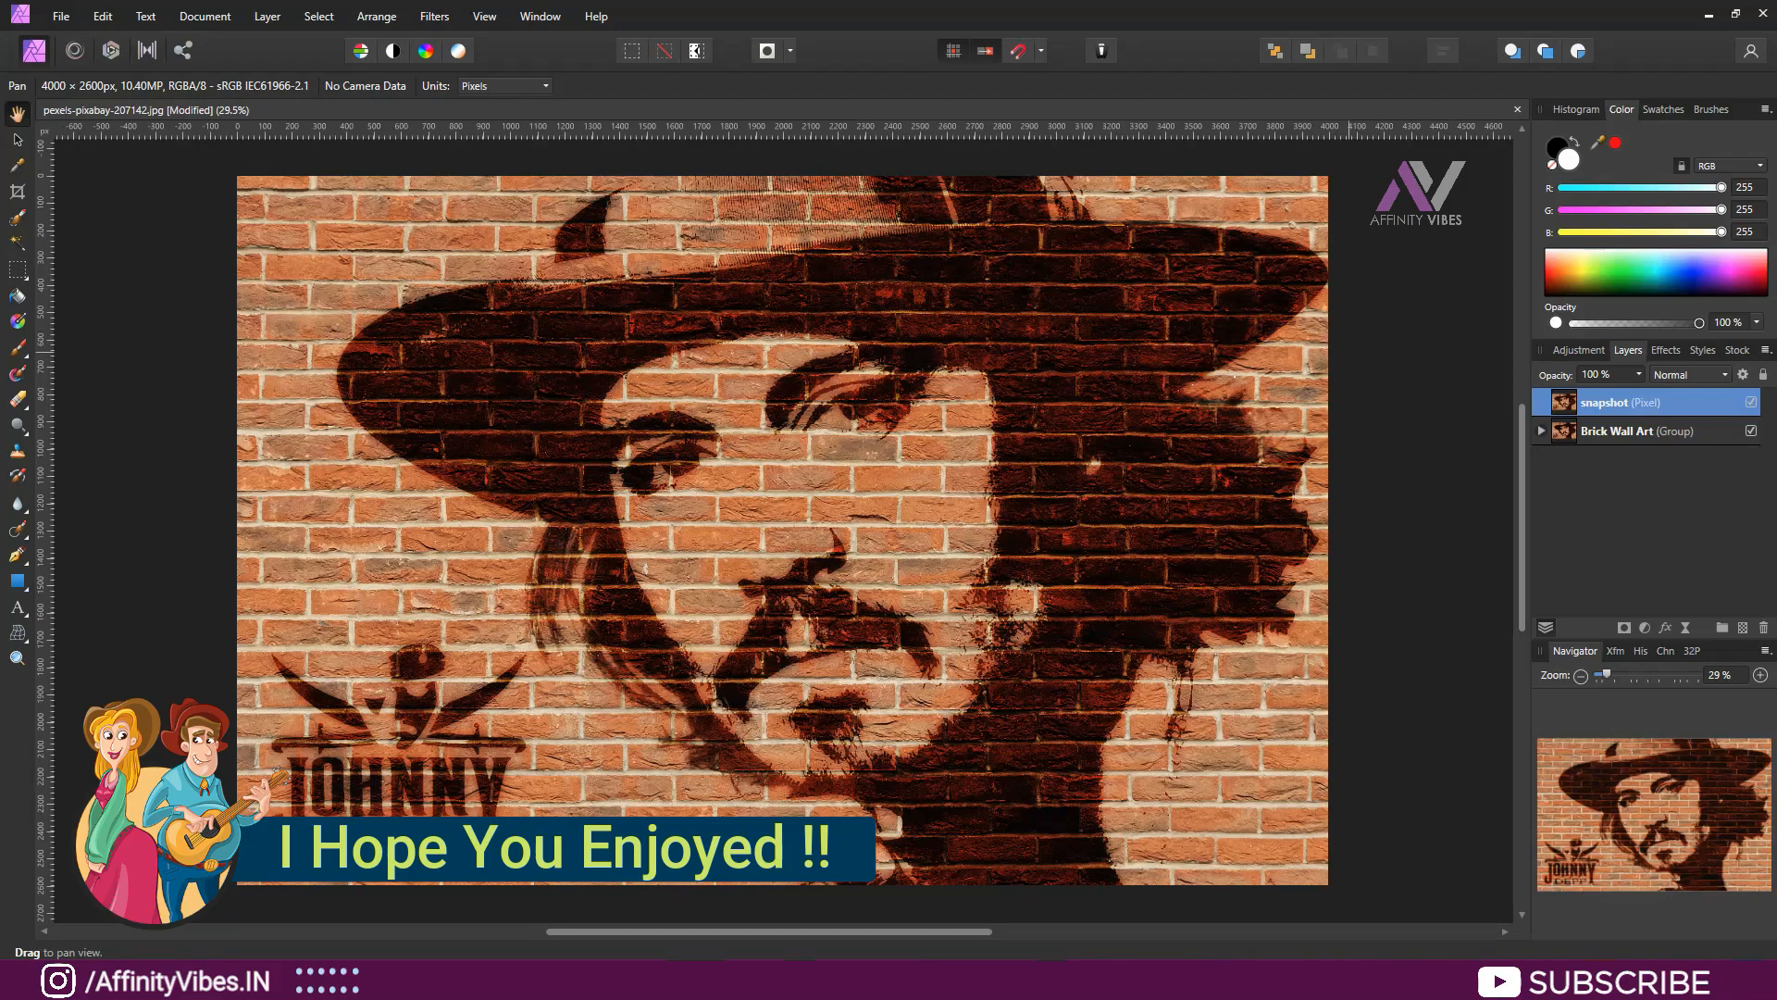
- Inspect the finished brick wall portrait up close, from the hat down to the mouth, and return to the full image
key("ctrl+minus")
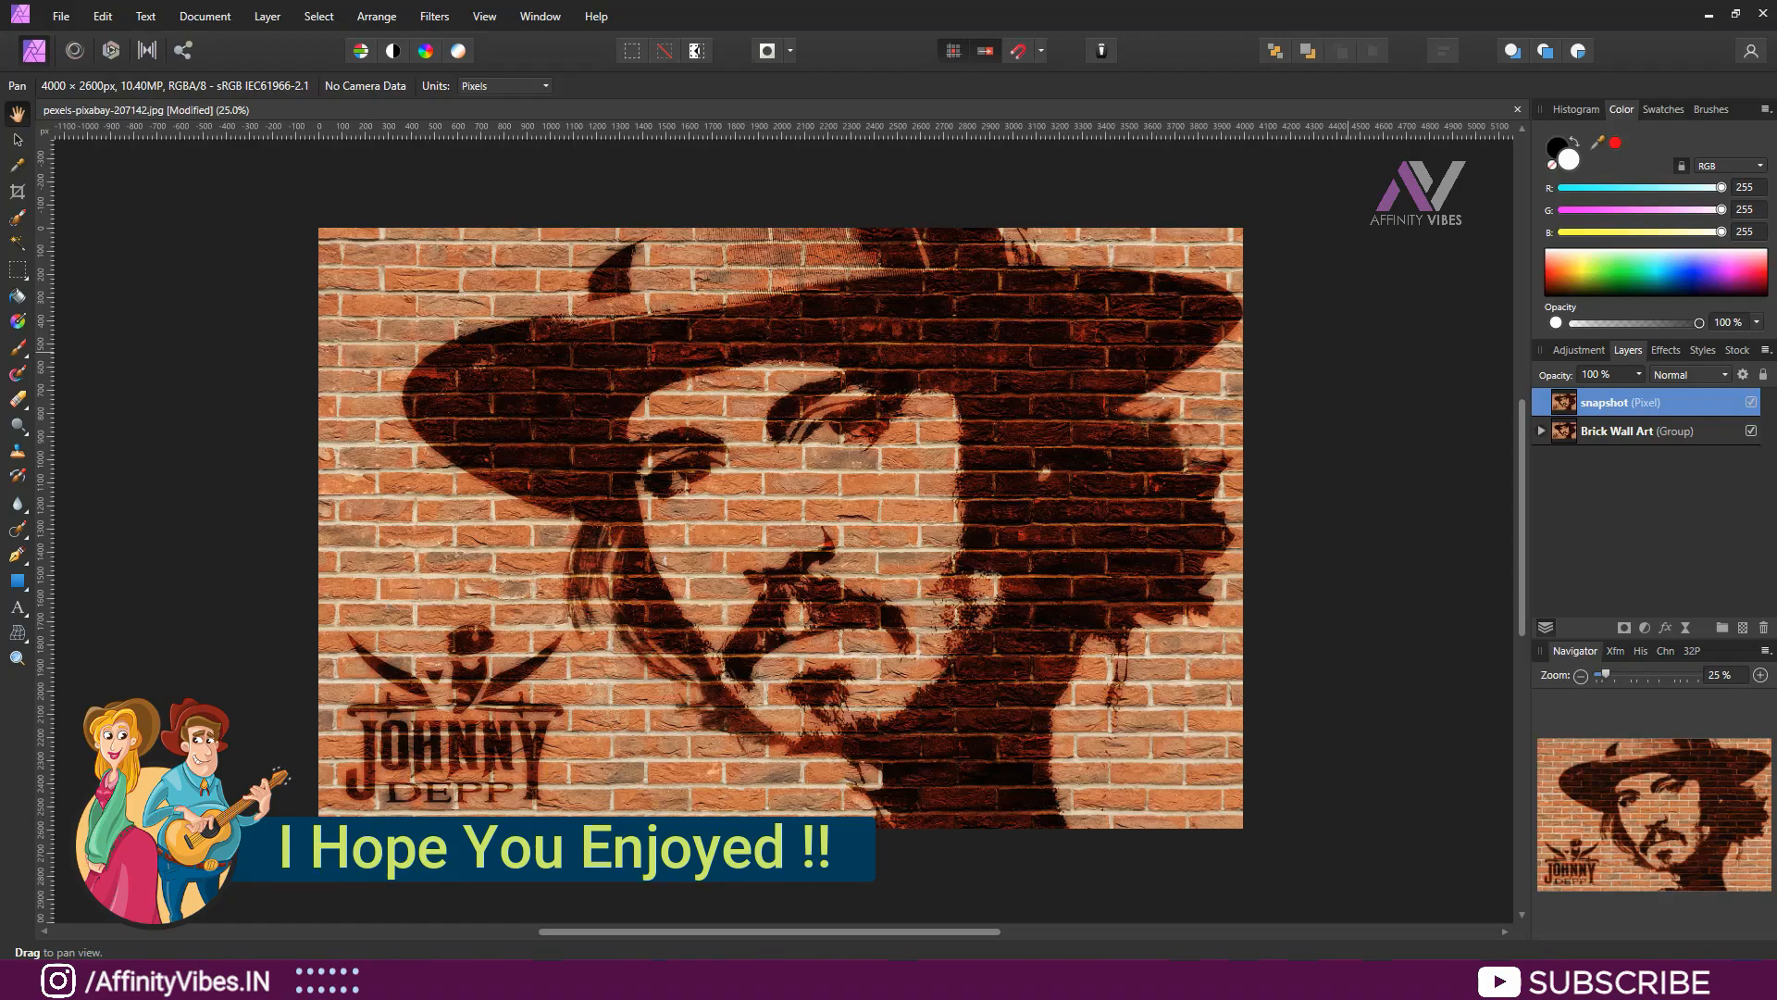
key("ctrl+plus")
key("ctrl+plus")
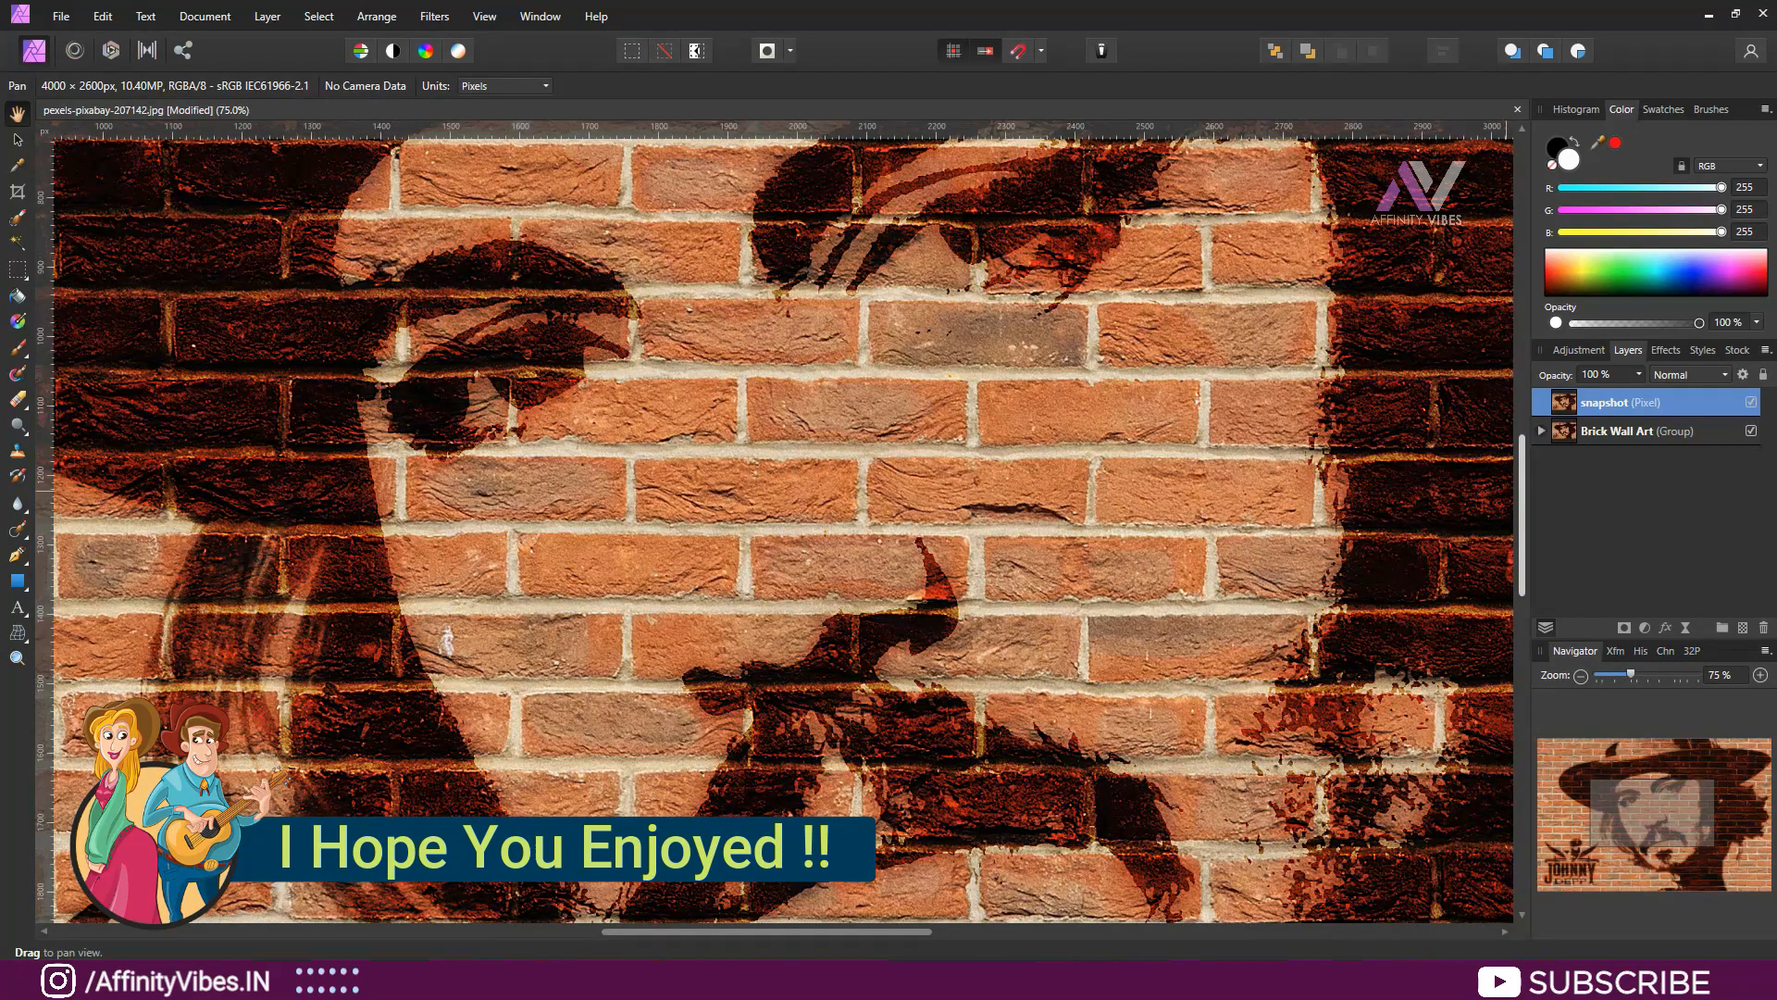
scroll(773, 523, "up", 5)
scroll(783, 531, "up", 5)
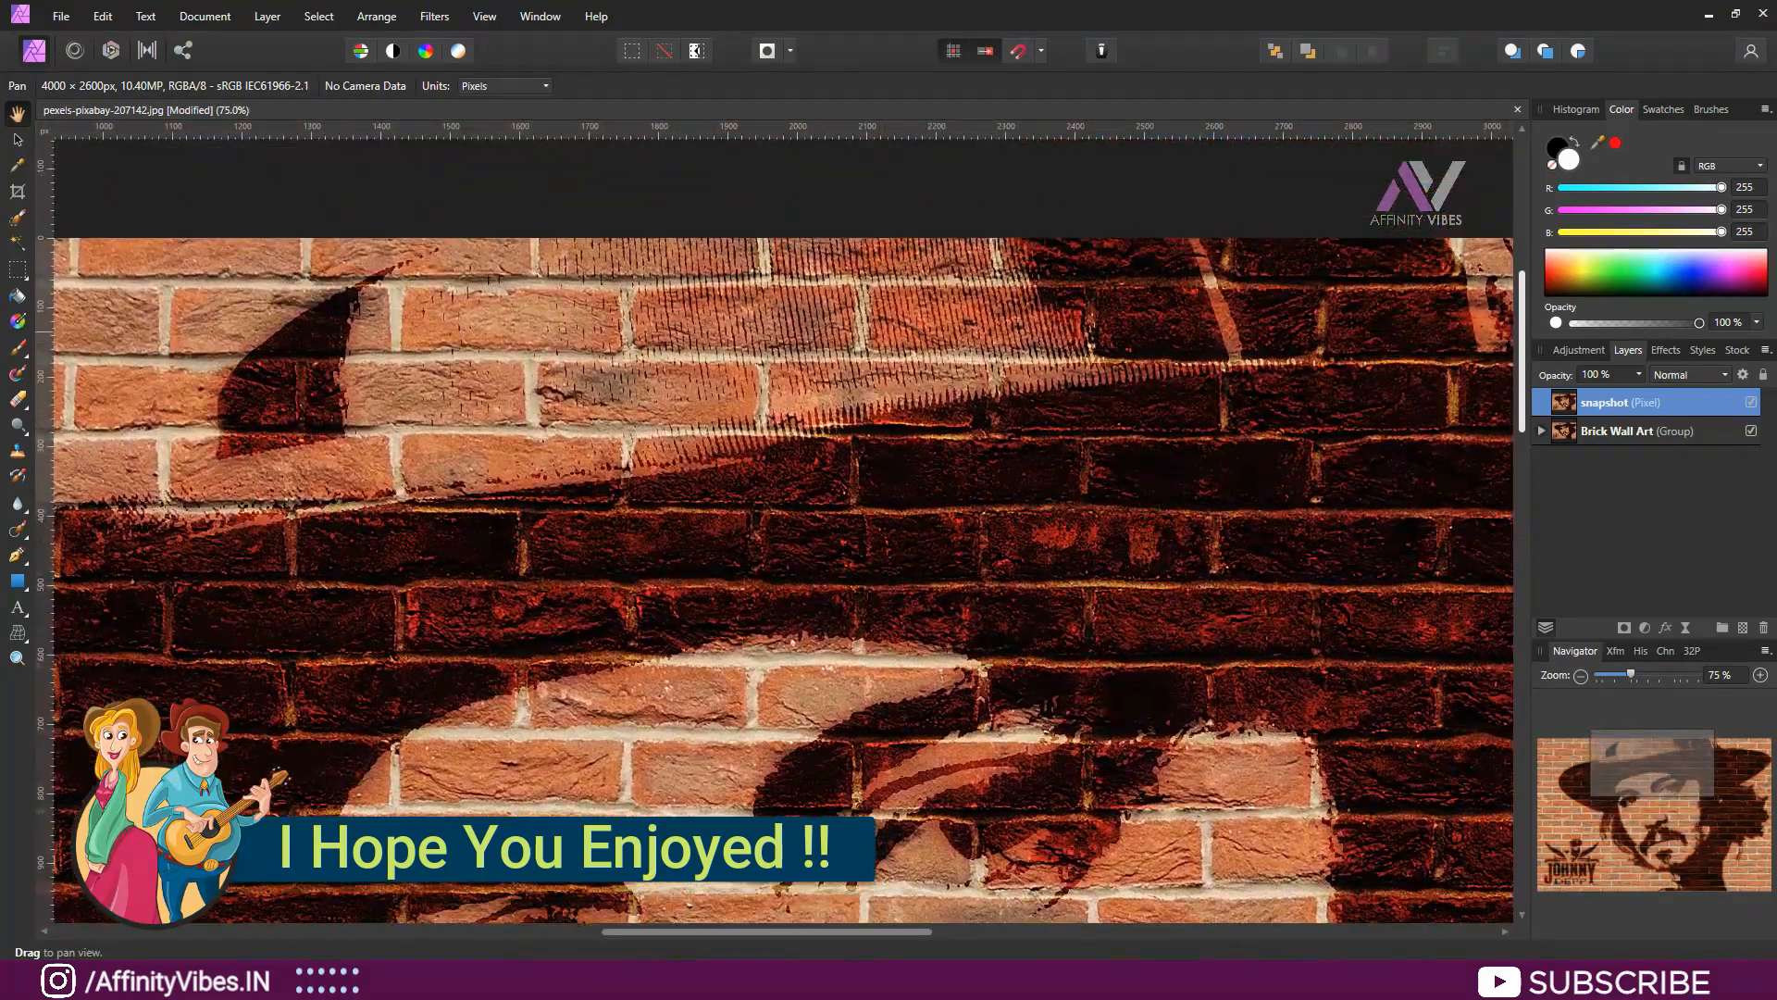
scroll(783, 530, "down", 8)
scroll(773, 523, "down", 10)
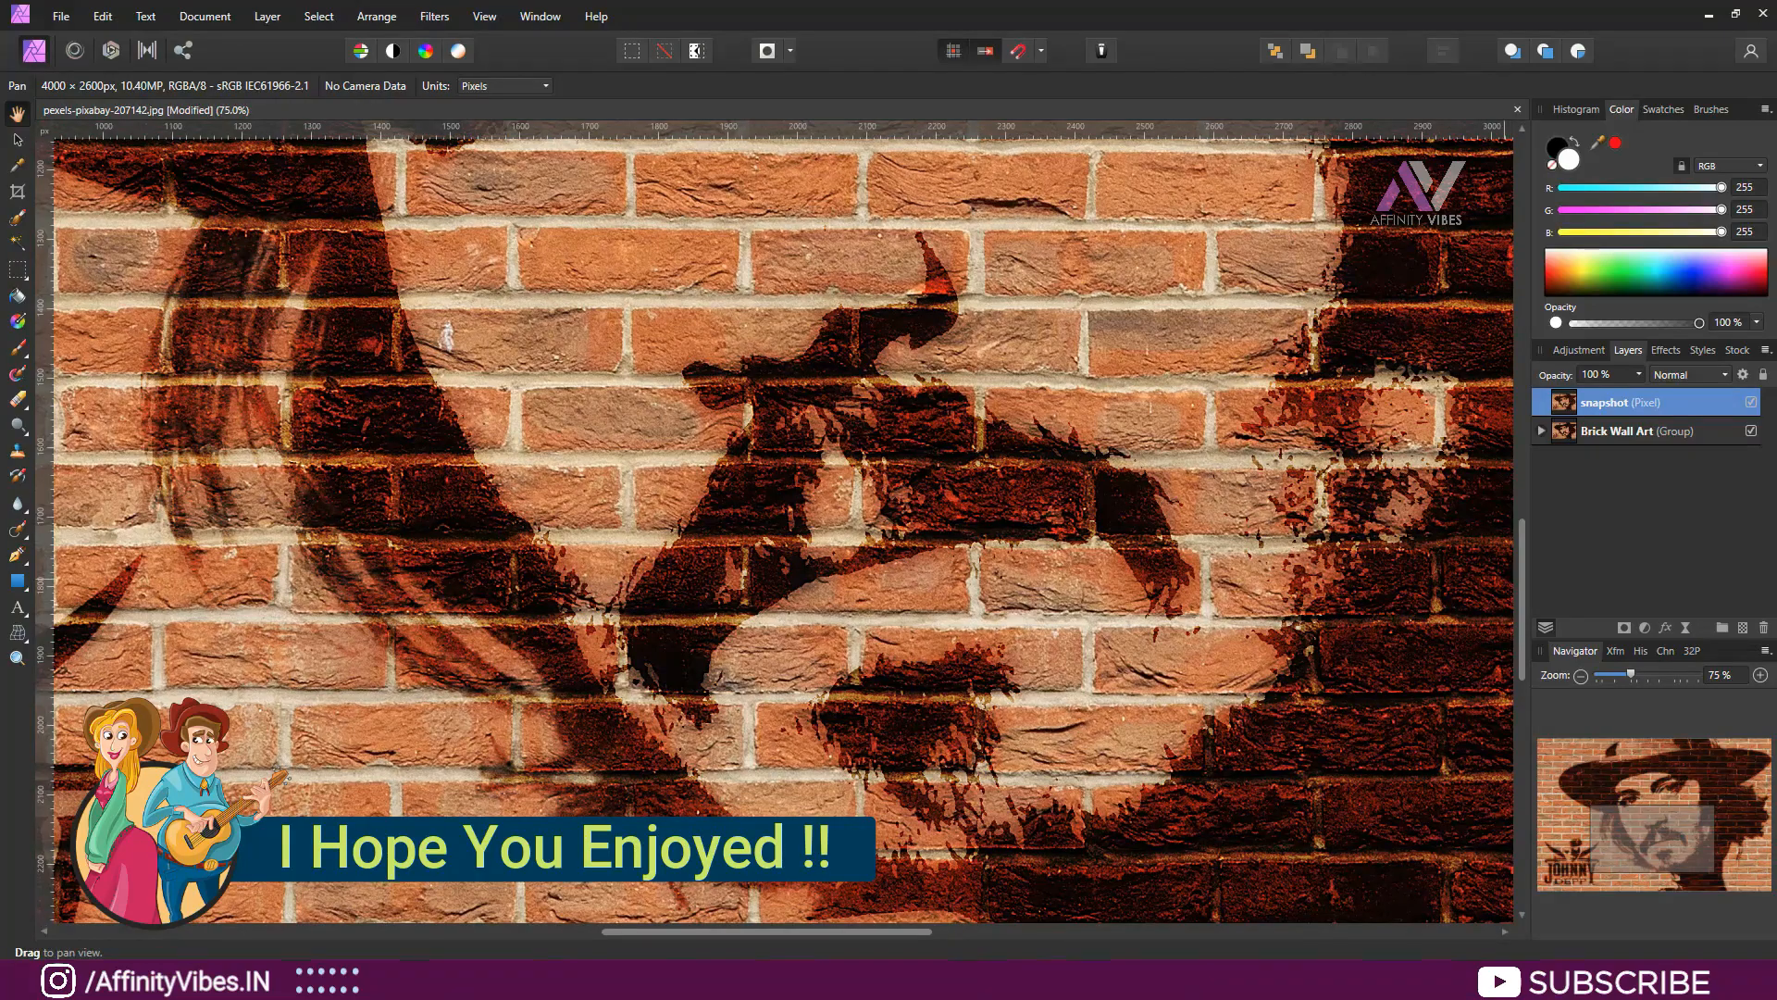
scroll(773, 523, "down", 2)
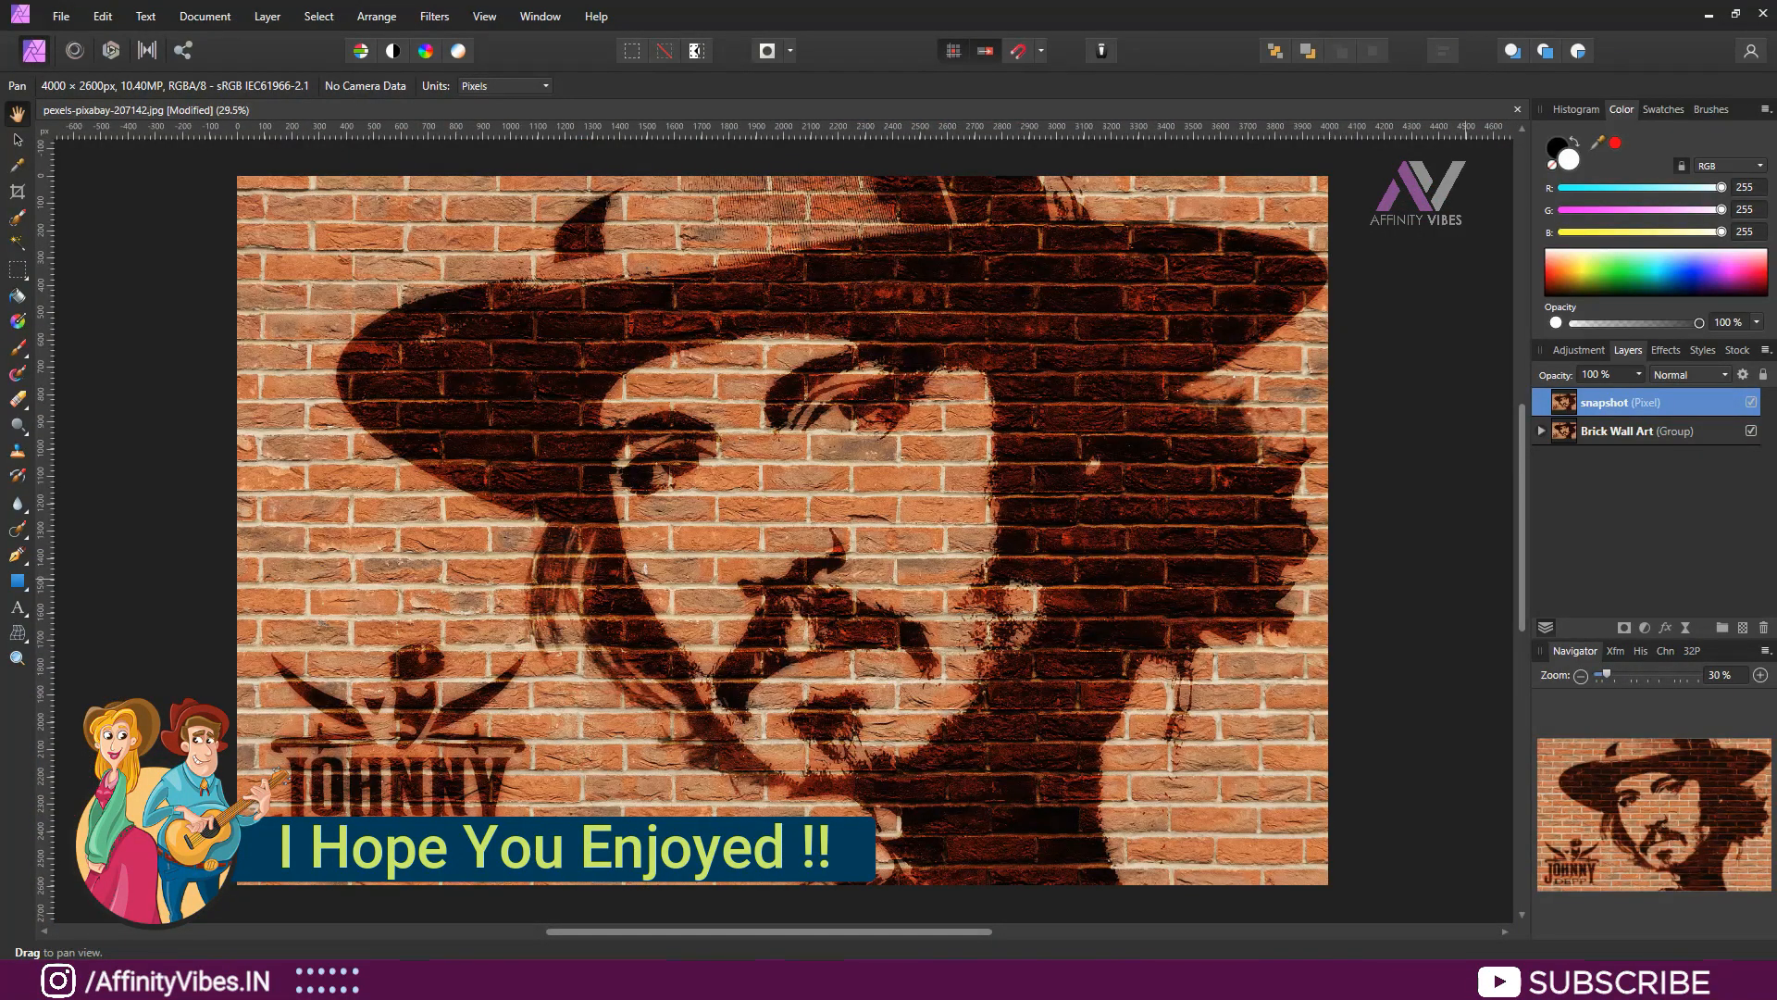
mouse_move(711, 931)
left_mouse_down()
mouse_move(693, 931)
mouse_move(736, 931)
mouse_move(698, 931)
left_mouse_up()
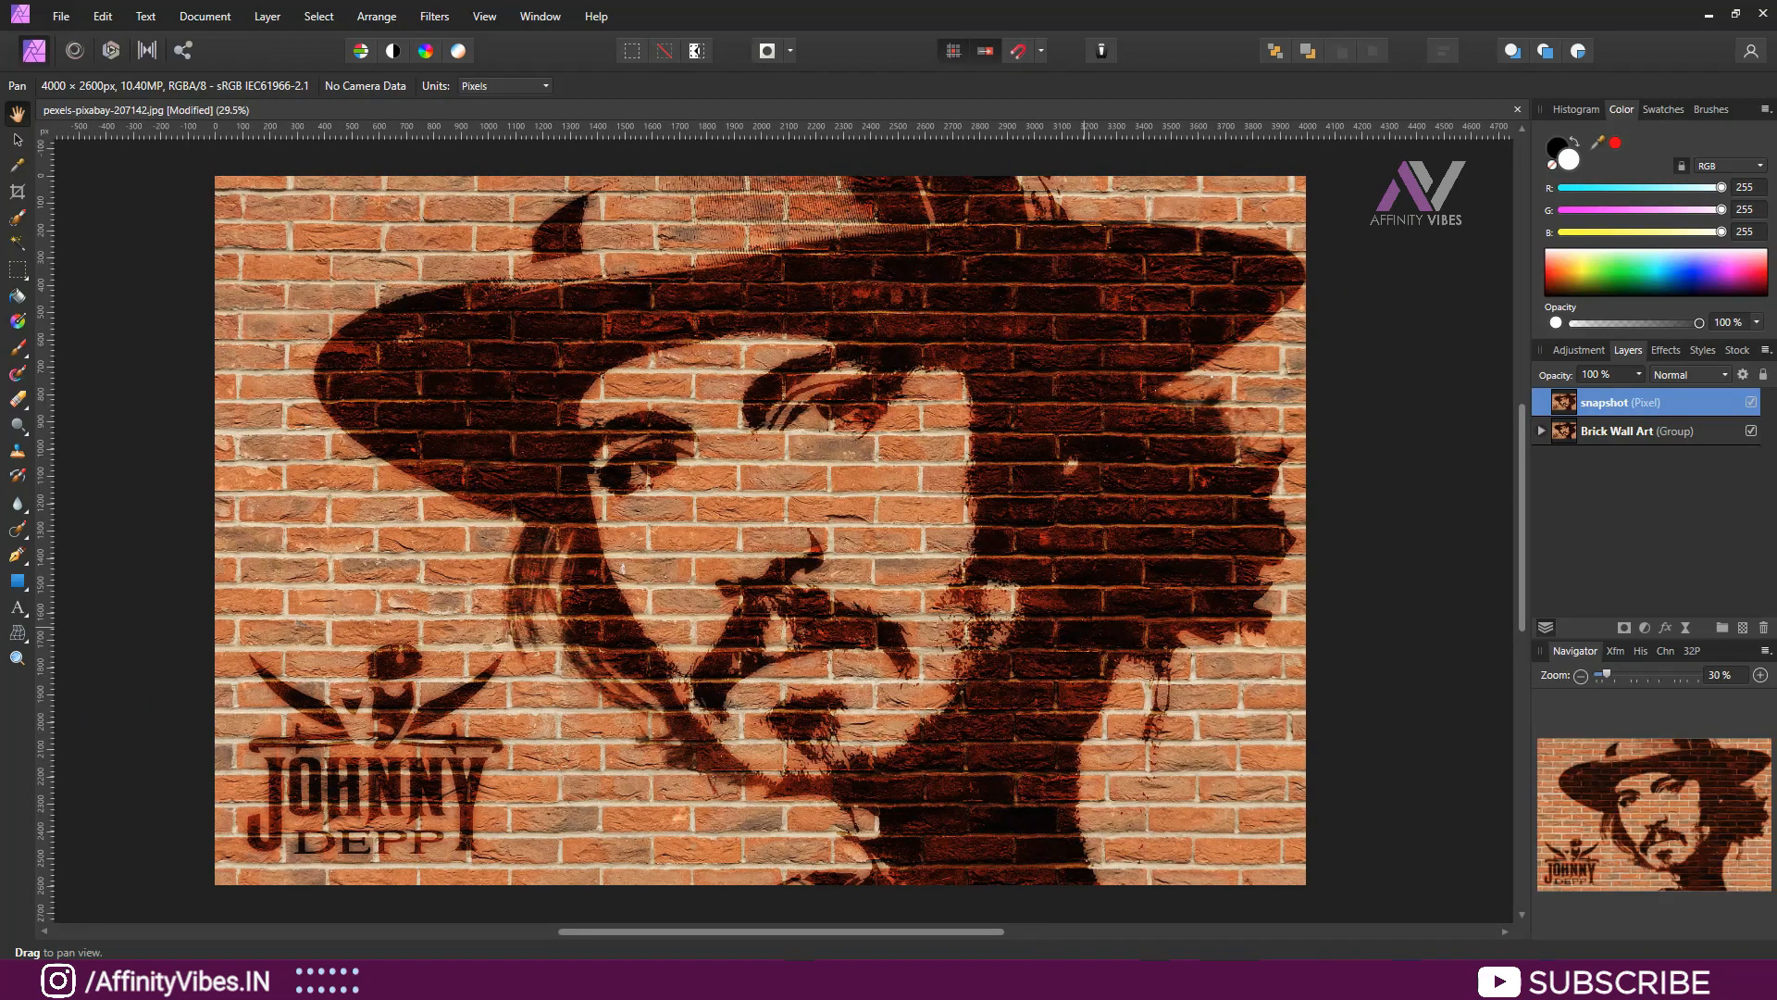